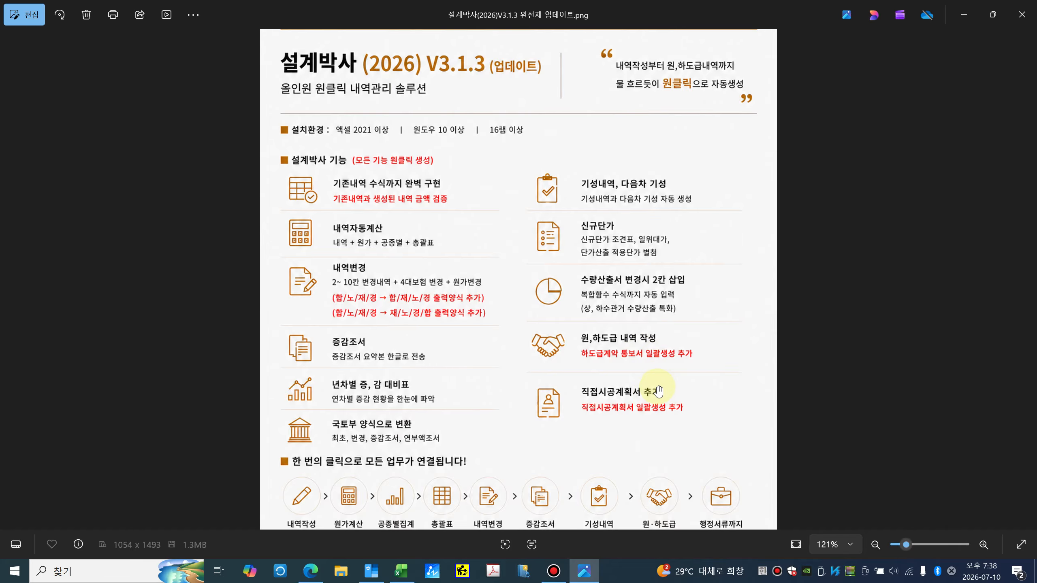
Step: Look over the 설계박사 V3.1.3 update poster down to its lower part, then close Photos
scroll(659, 387, "down", 2)
scroll(659, 388, "up", 4)
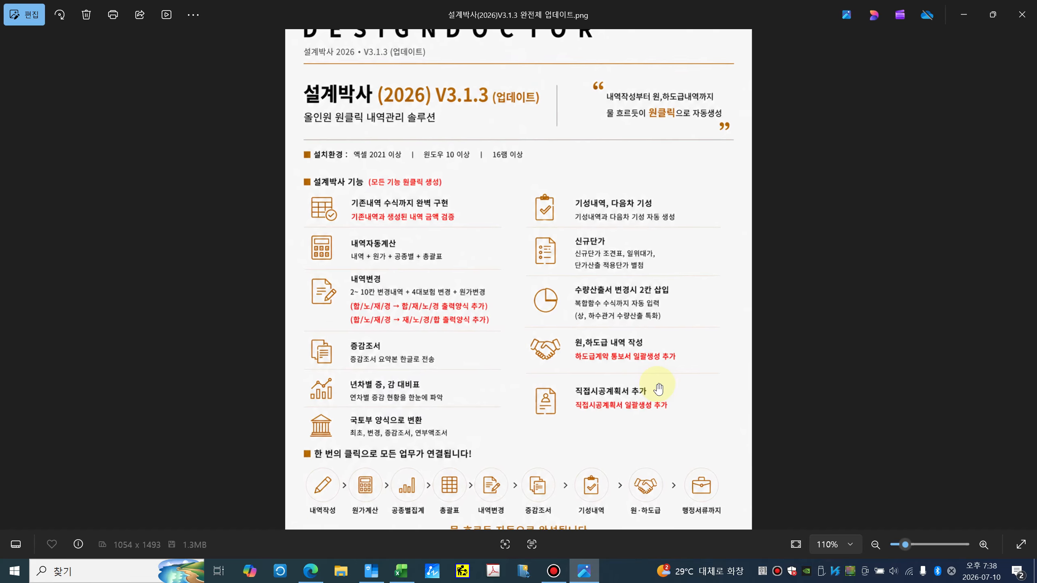
scroll(539, 337, "down", 2)
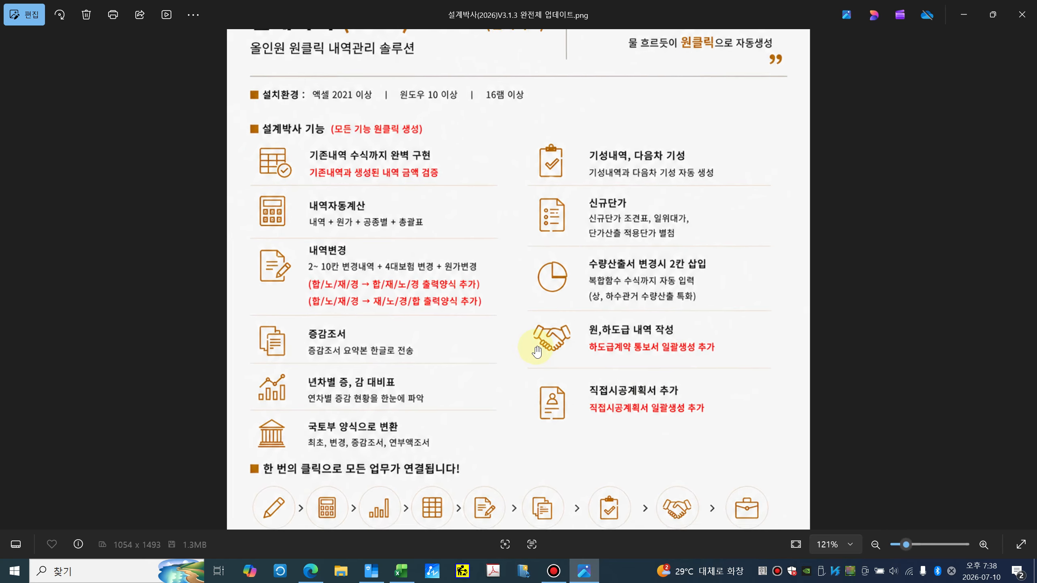
left_click_drag(459, 283, 501, 323)
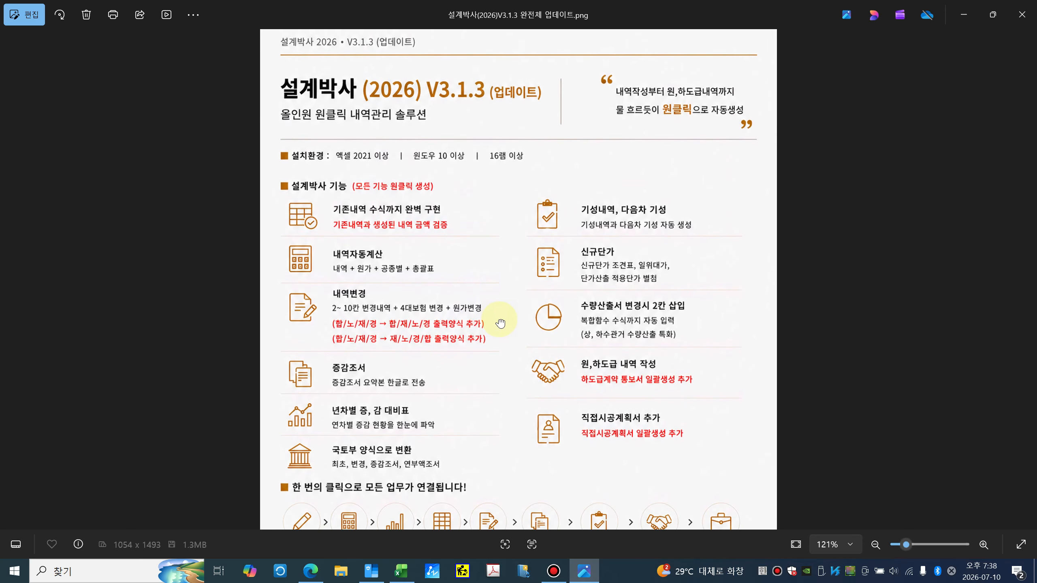
left_click(1021, 16)
Step: Draw the 설계박사 내역 template with 공종, 규격, 수량, 단위 and cost headers on a new 내역1 sheet
left_click(401, 571)
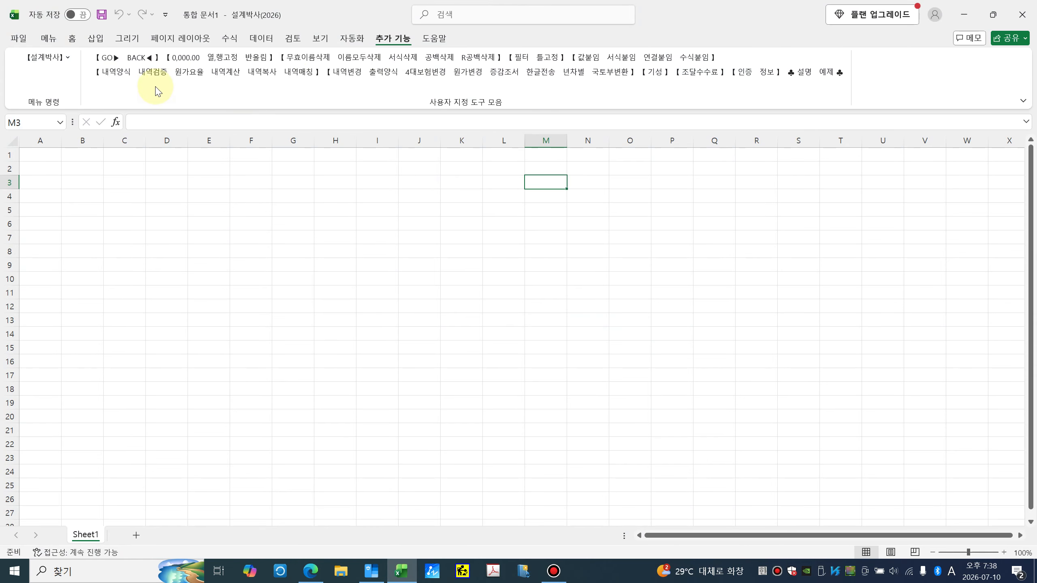
left_click(110, 72)
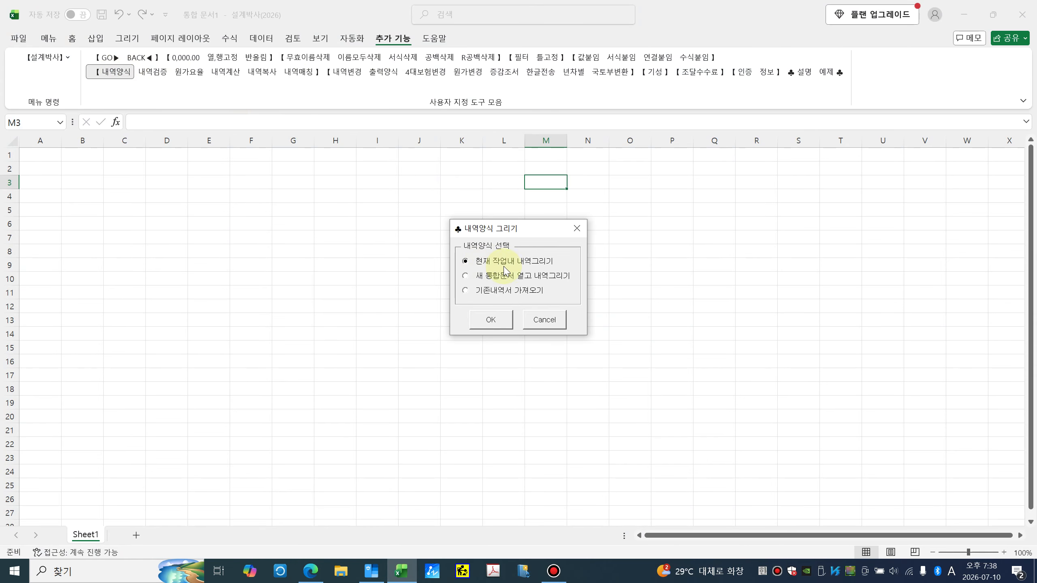
left_click(490, 321)
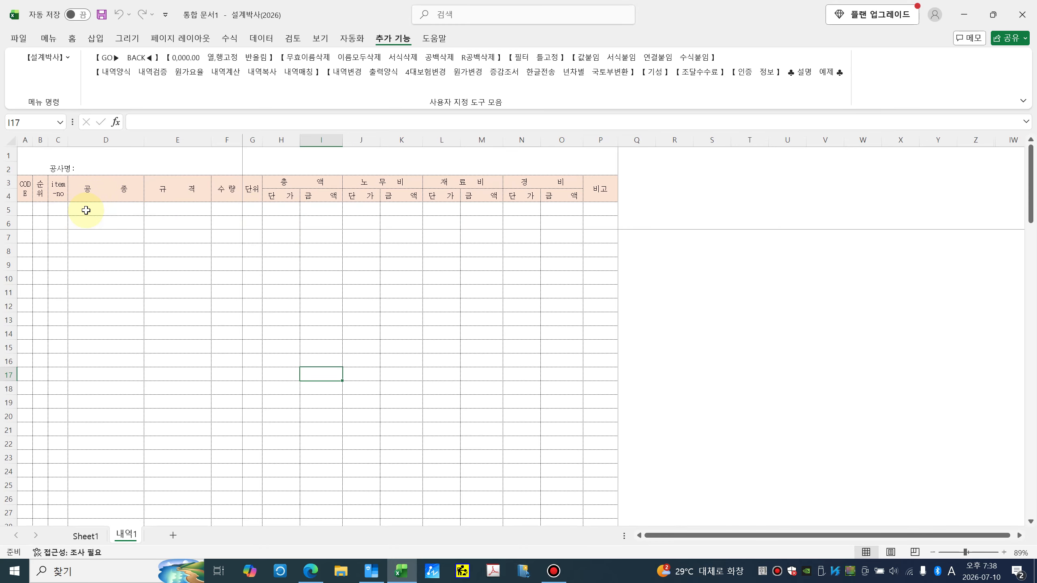
left_click_drag(86, 210, 241, 352)
left_click(308, 349)
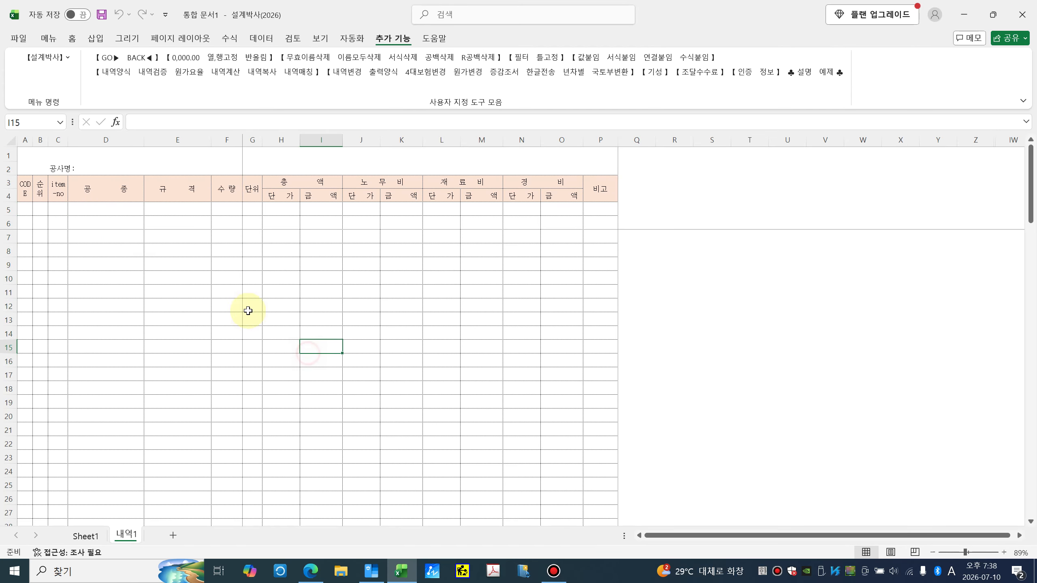
left_click_drag(111, 210, 495, 348)
left_click(499, 346)
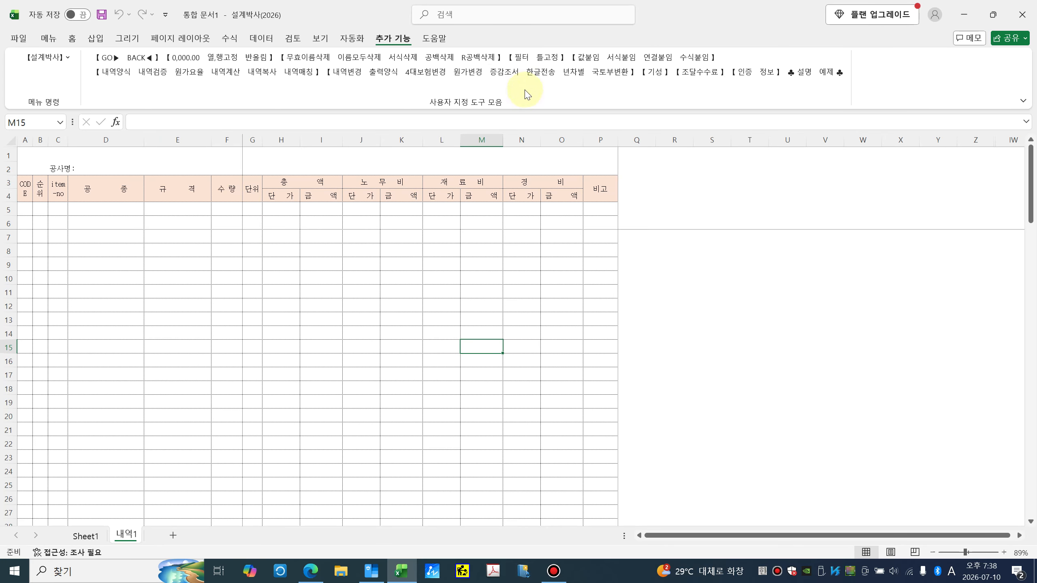
left_click(63, 60)
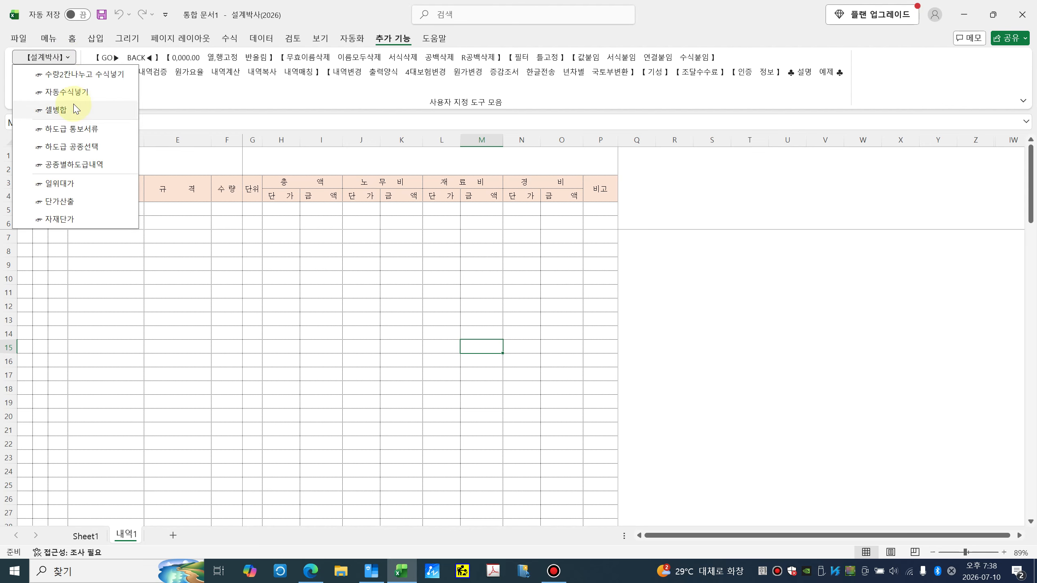
left_click(301, 257)
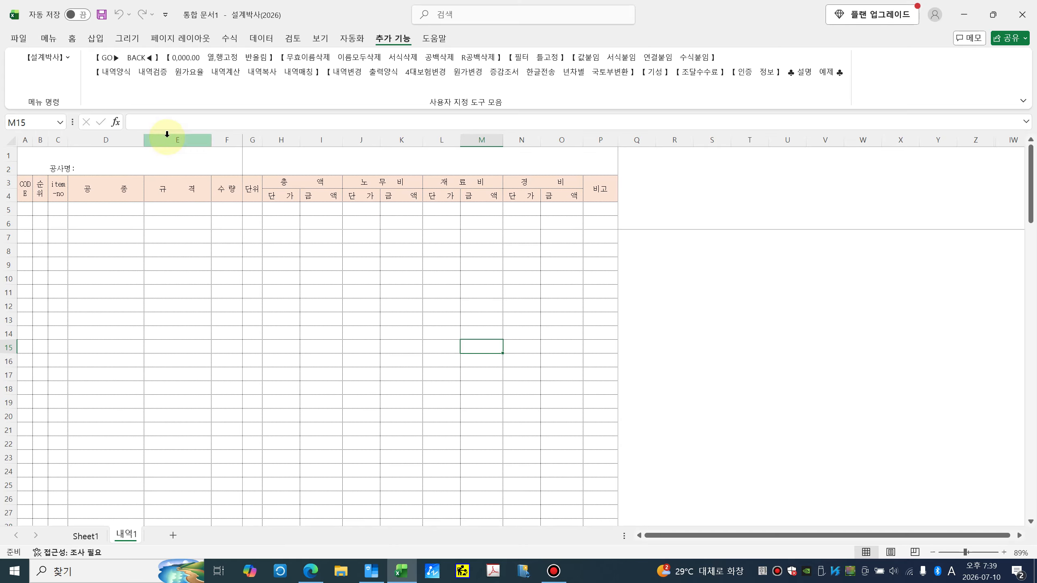
left_click(120, 81)
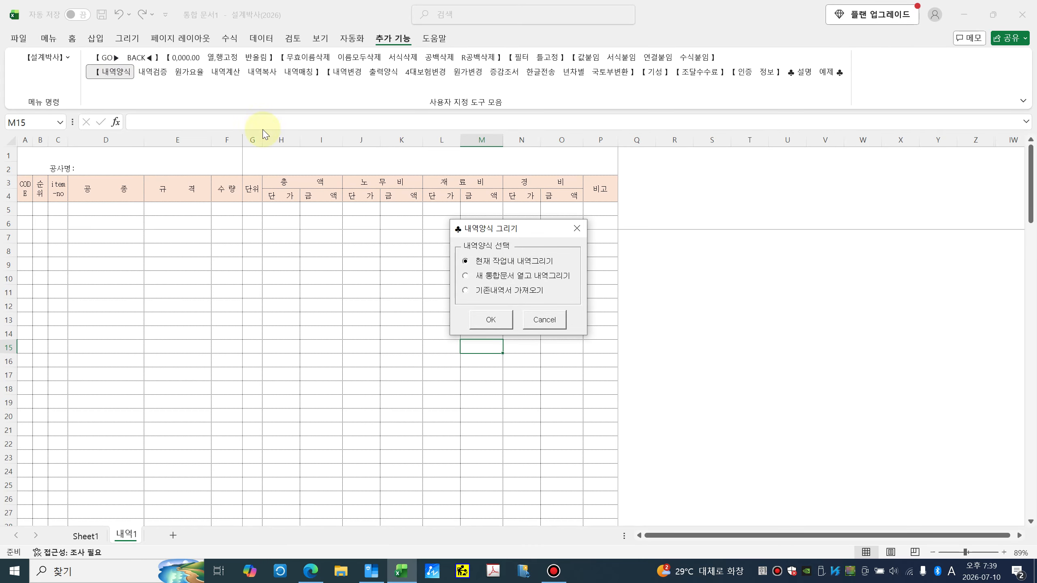
left_click(554, 325)
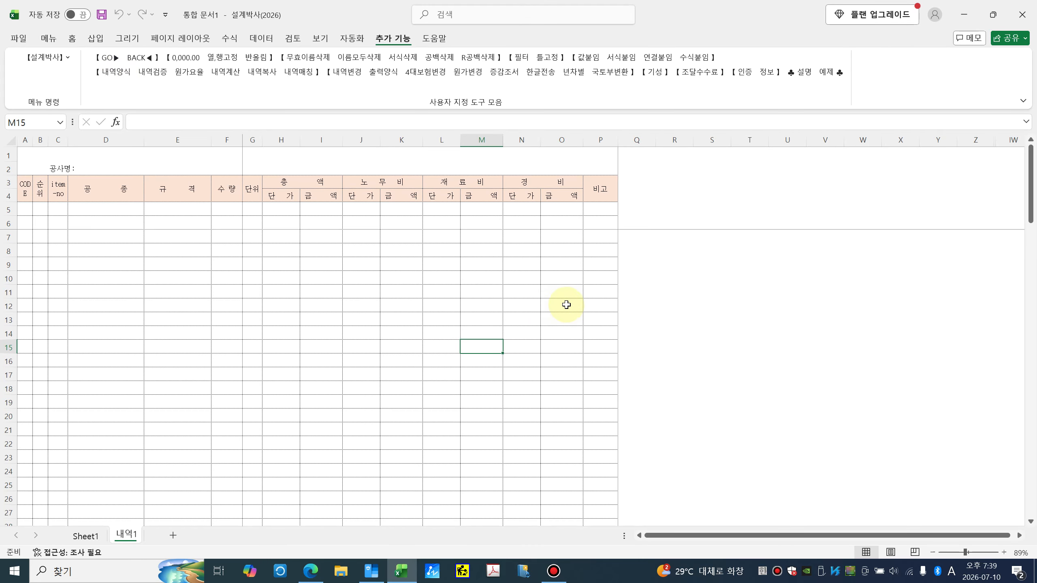
left_click(964, 14)
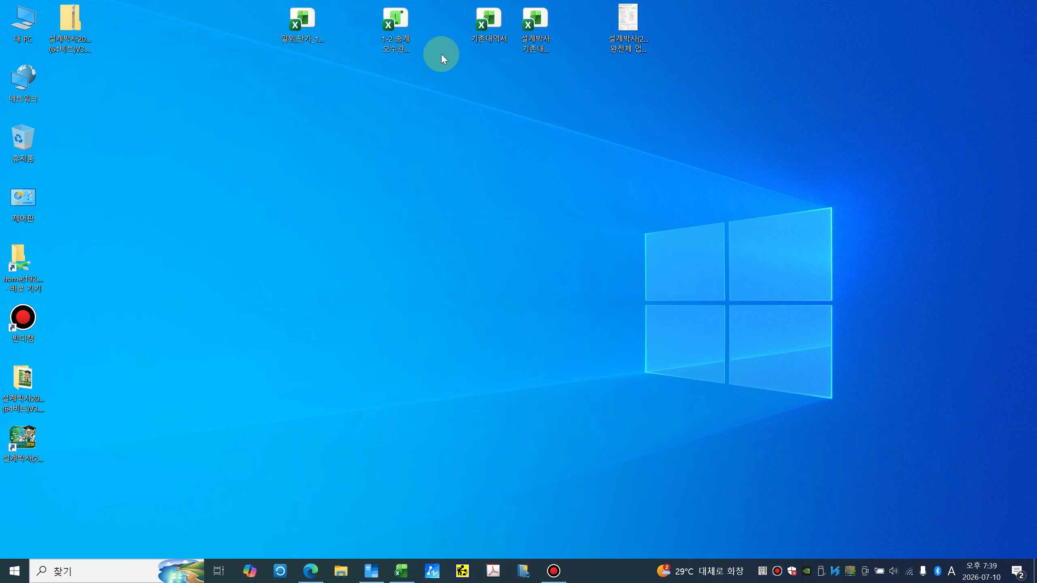
Step: Open the 기존내역서 workbook in Excel, making Excel the default for .xlsx files
double_click(497, 36)
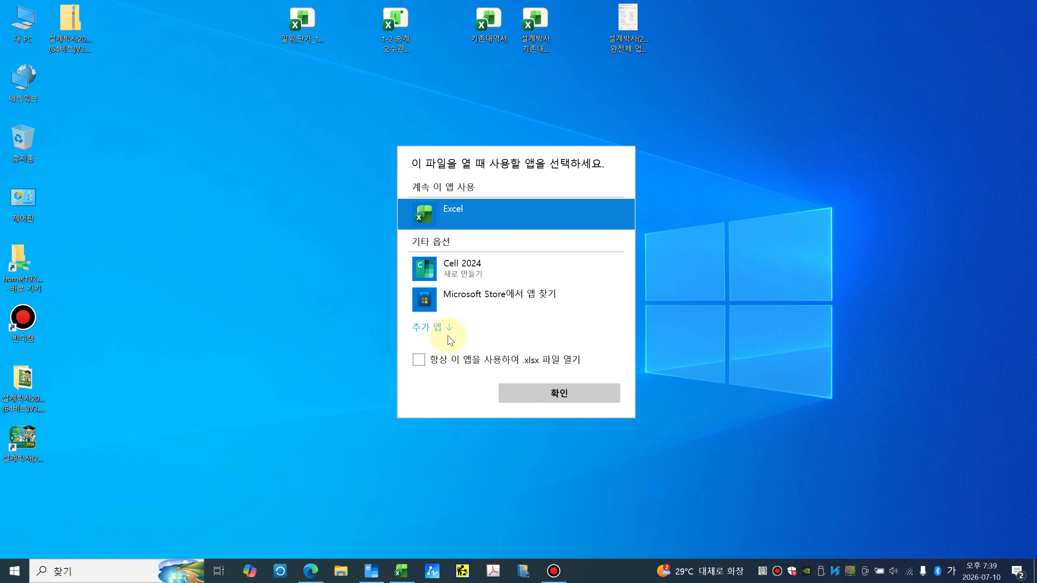
left_click(427, 361)
left_click(547, 391)
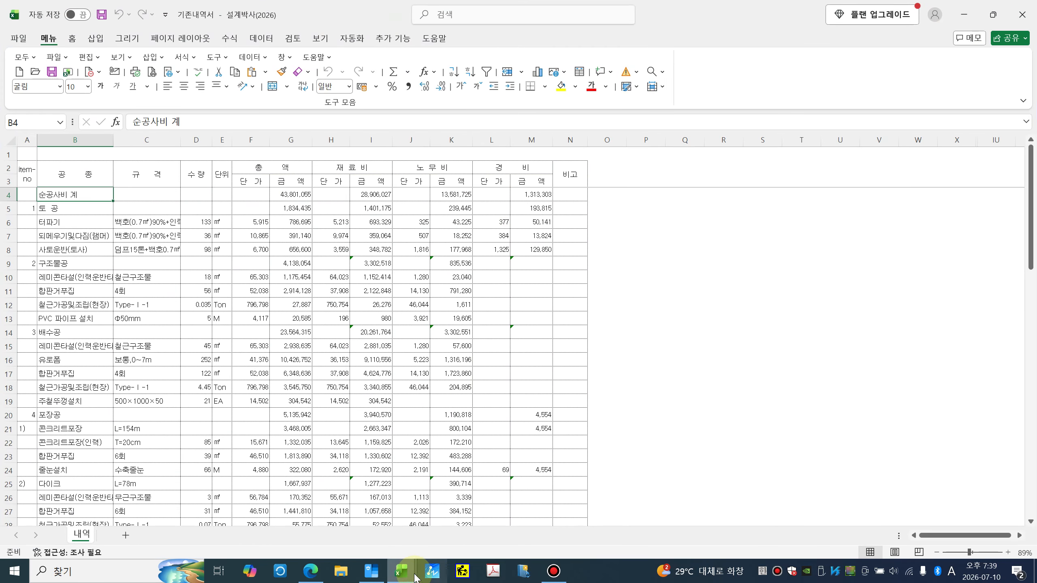
Step: Close the blank 통합 문서1 workbook without saving
left_click(402, 570)
left_click(381, 511)
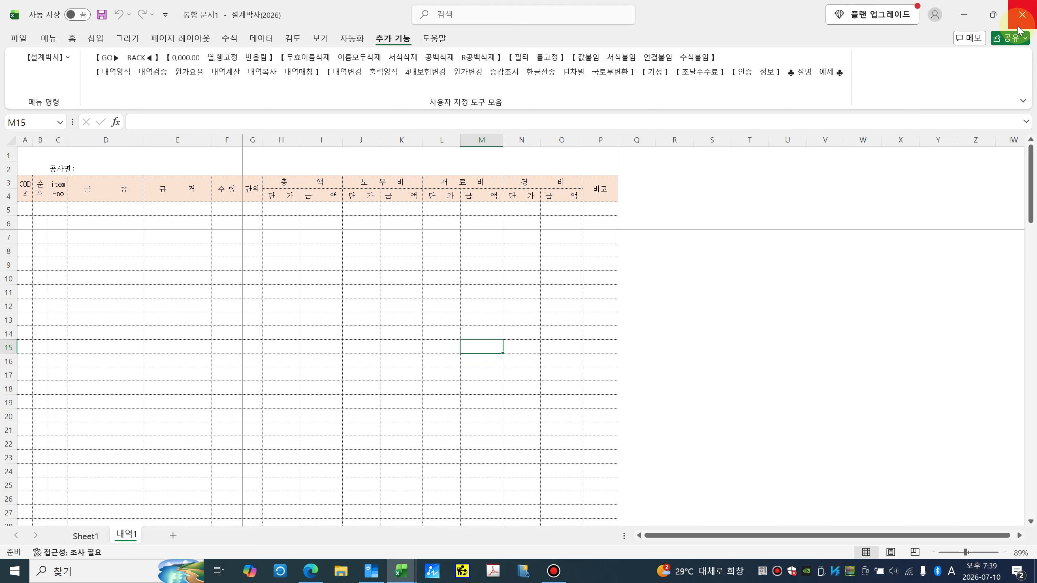
left_click(1022, 15)
left_click(543, 301)
Step: Inspect the 기존내역서 cells I8, E7, J7, C5 and the 순공사비 계 row
left_click(370, 250)
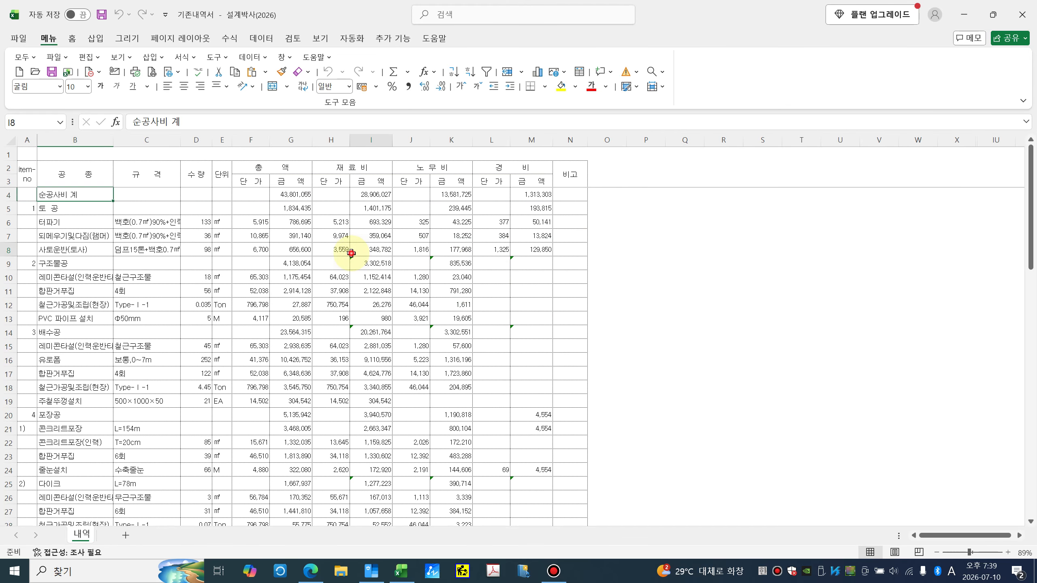
left_click(227, 237)
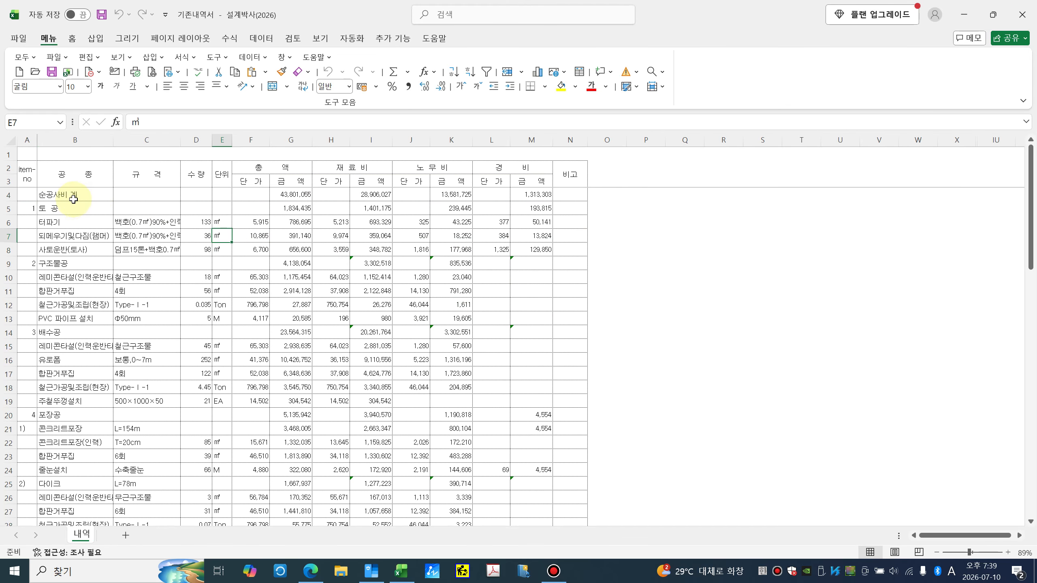
left_click(9, 195)
left_click_drag(50, 196, 537, 201)
left_click(414, 236)
left_click(118, 211)
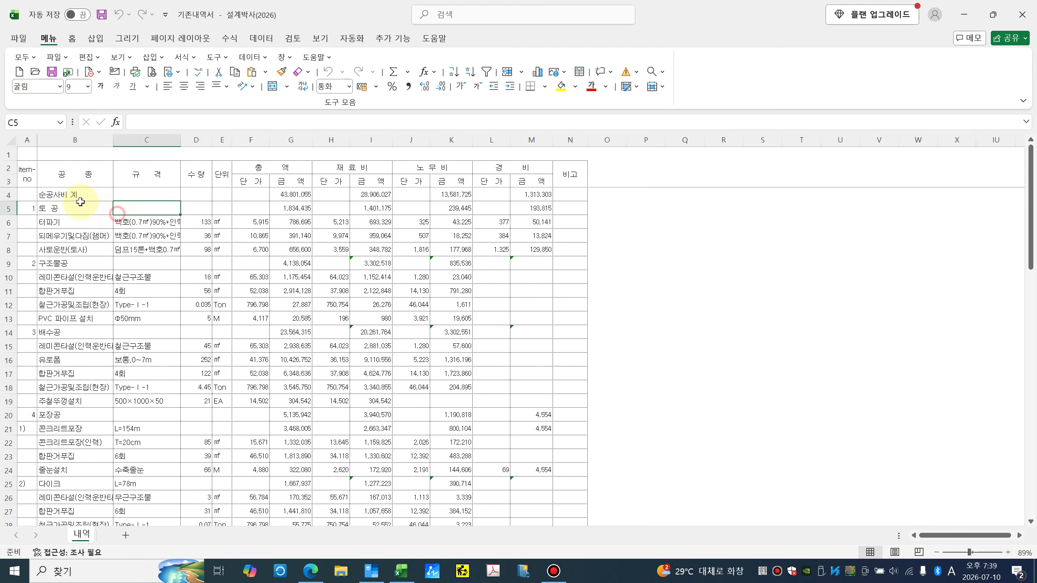
left_click(76, 196)
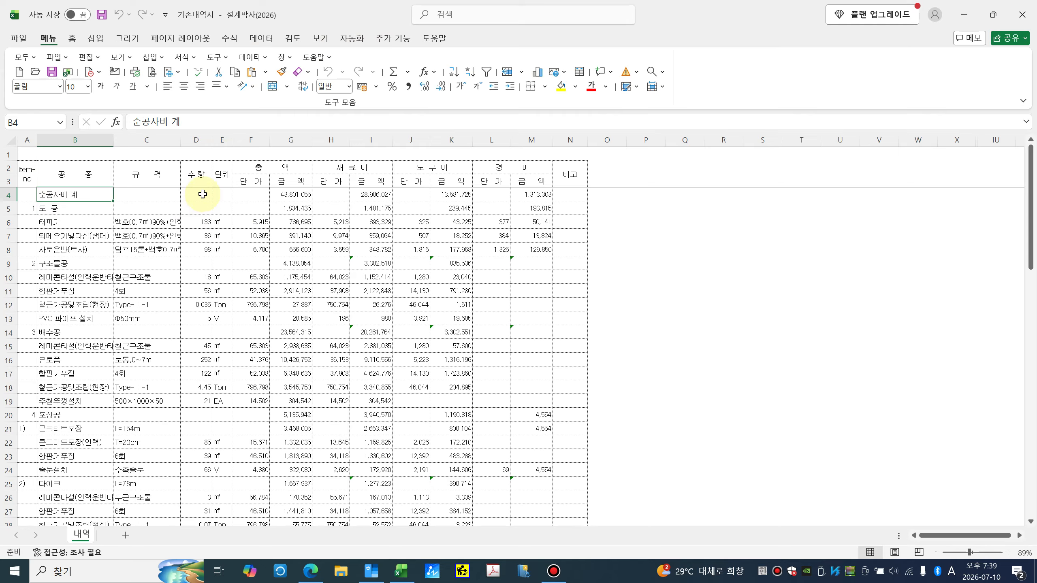
Step: Review the 총액, 재료비, 노무비, 경비 headers, the 5,213 material price and range B4:J11
left_click(272, 169)
left_click(340, 169)
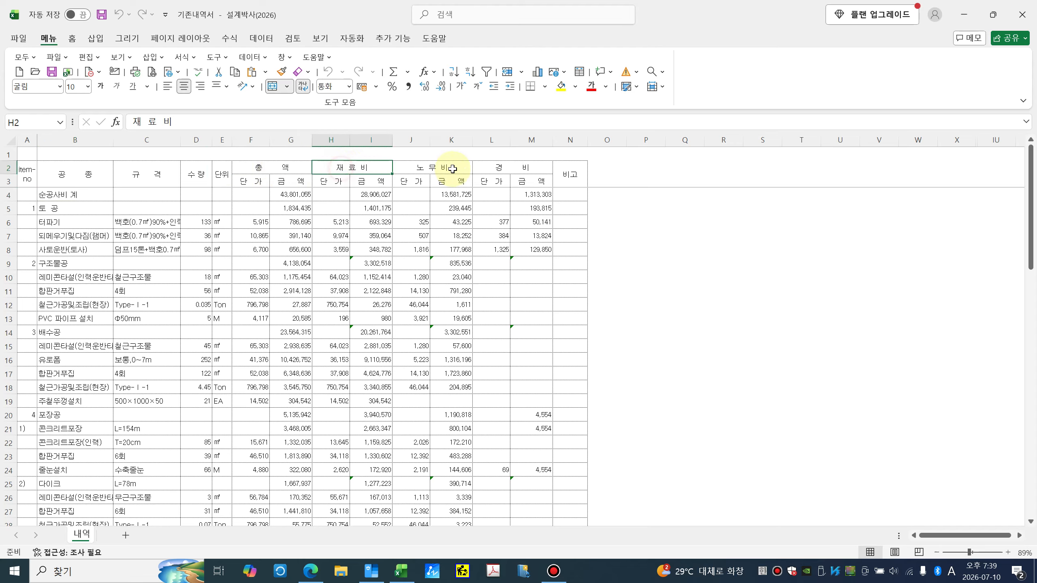
left_click(457, 168)
left_click(500, 168)
left_click(331, 223)
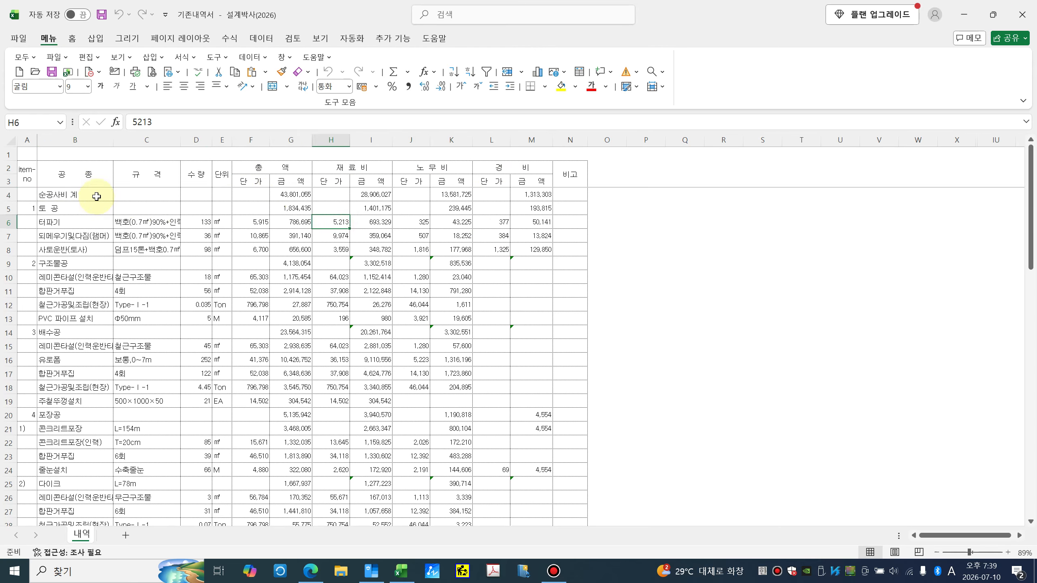
left_click_drag(97, 195, 410, 292)
left_click(481, 336)
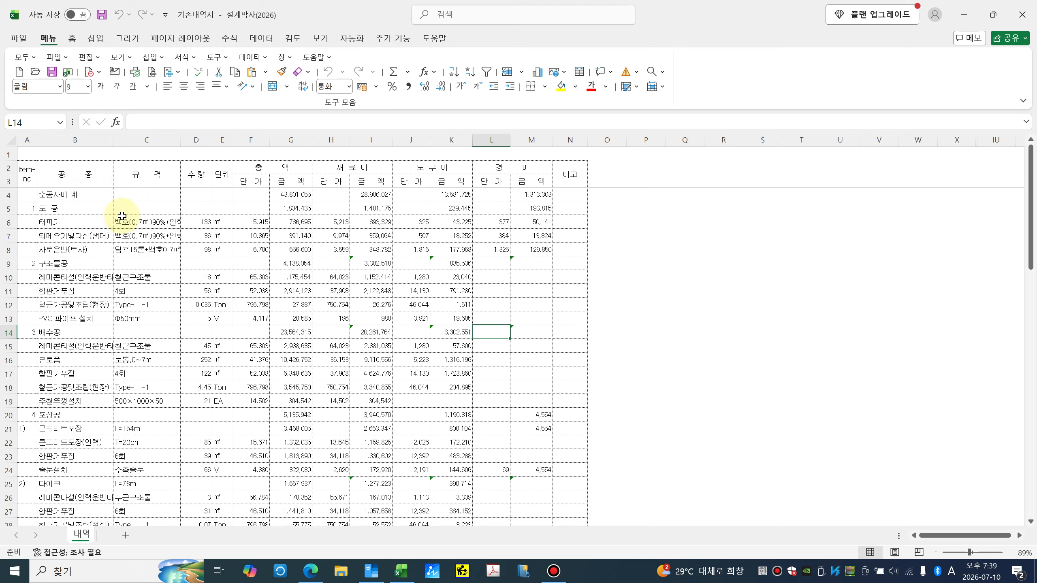
left_click(393, 39)
Step: Choose importing from an existing estimate in the 내역양식 dialog
left_click(112, 74)
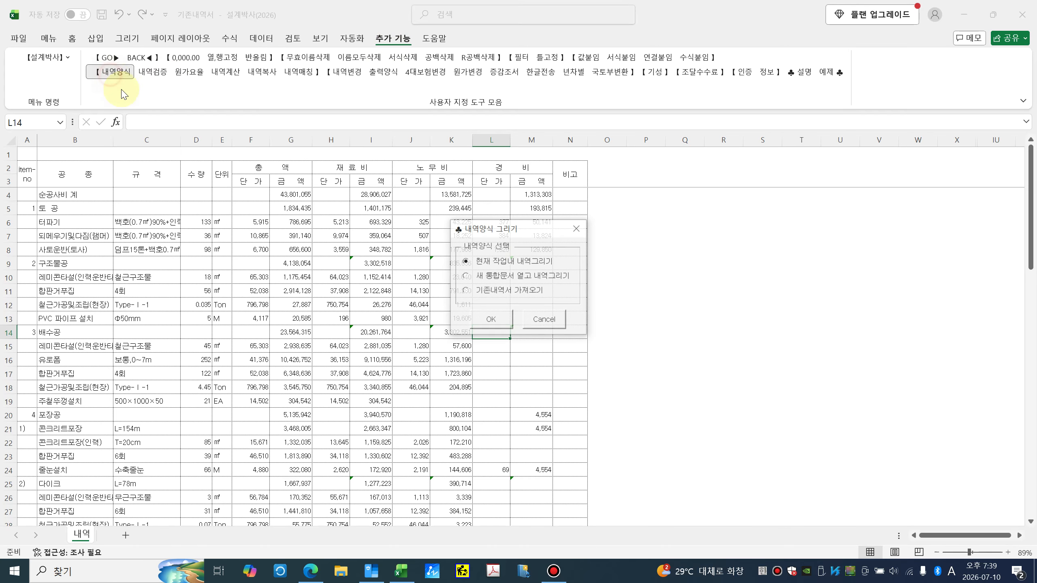
left_click(466, 291)
left_click(490, 320)
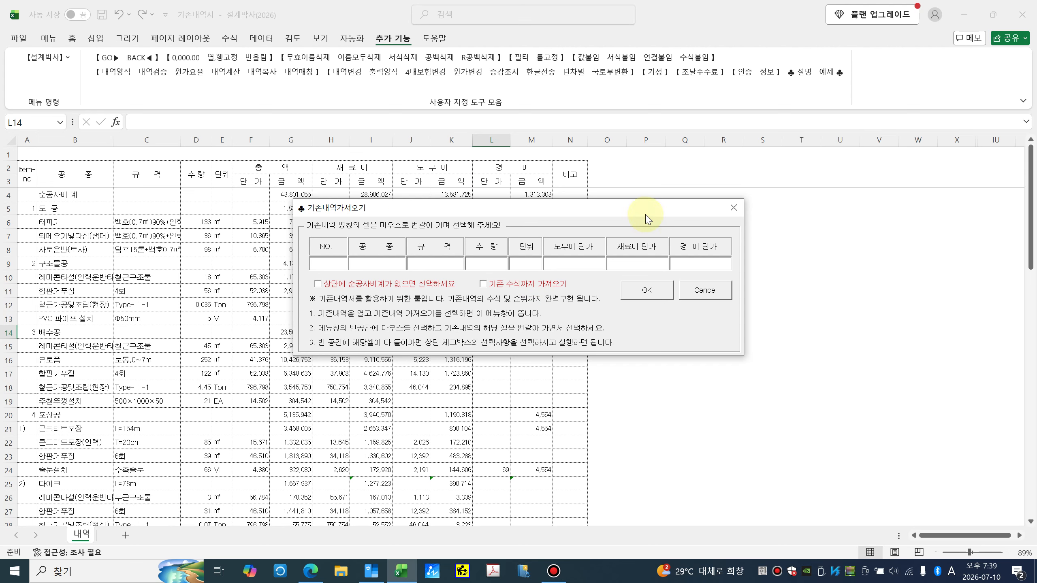
left_click_drag(636, 215, 569, 251)
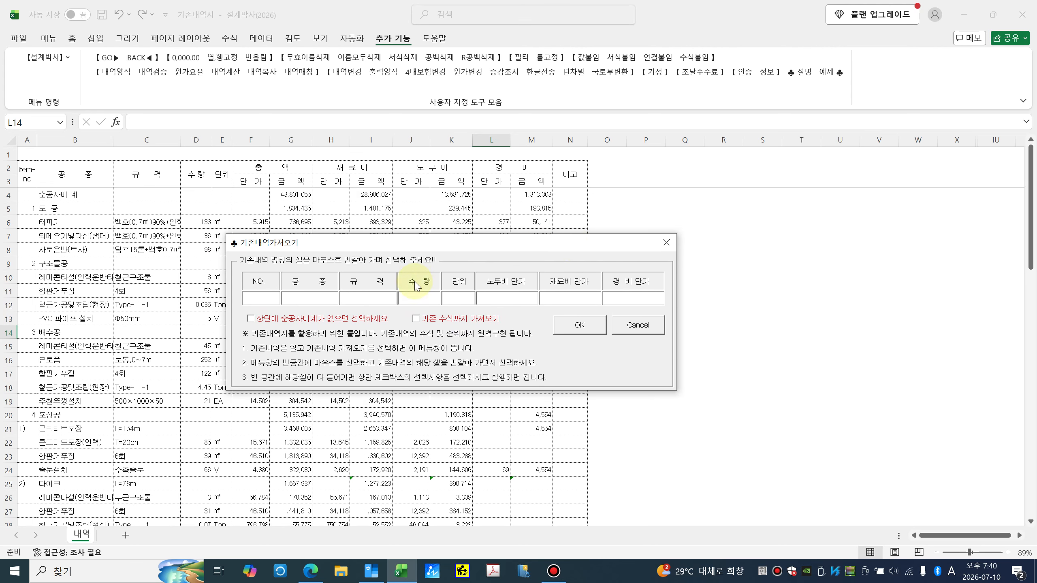
Step: Map fields to A4–E4, labour J4, material H4, expense L4, and include existing formulas
left_click(274, 300)
left_click(26, 194)
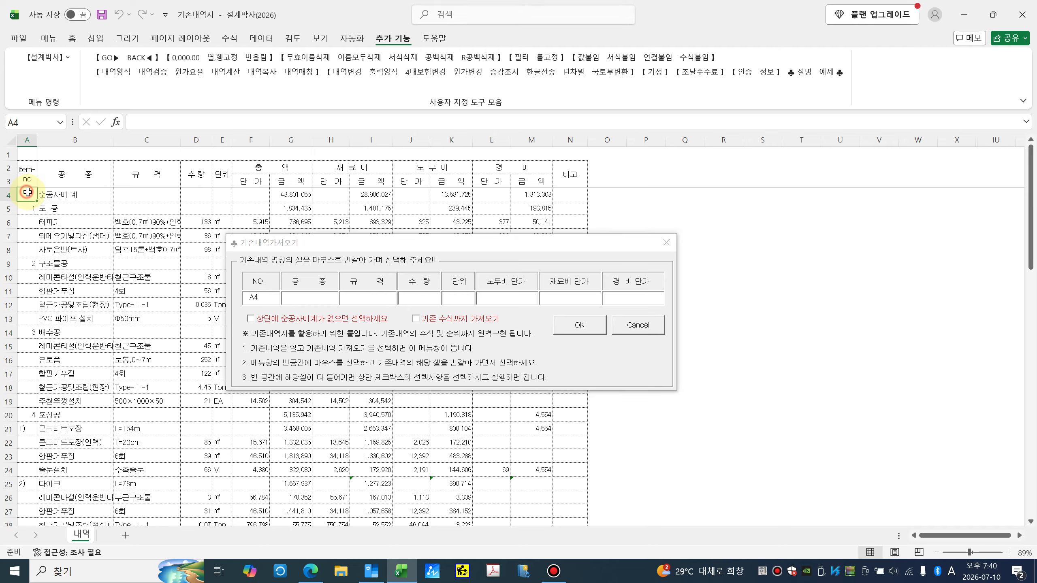
left_click(76, 194)
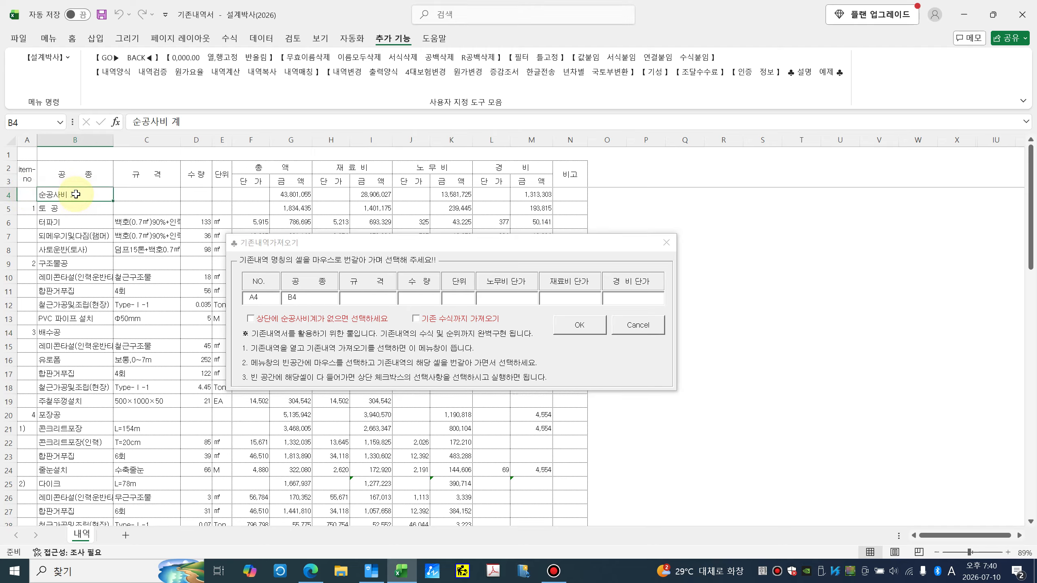
left_click(144, 195)
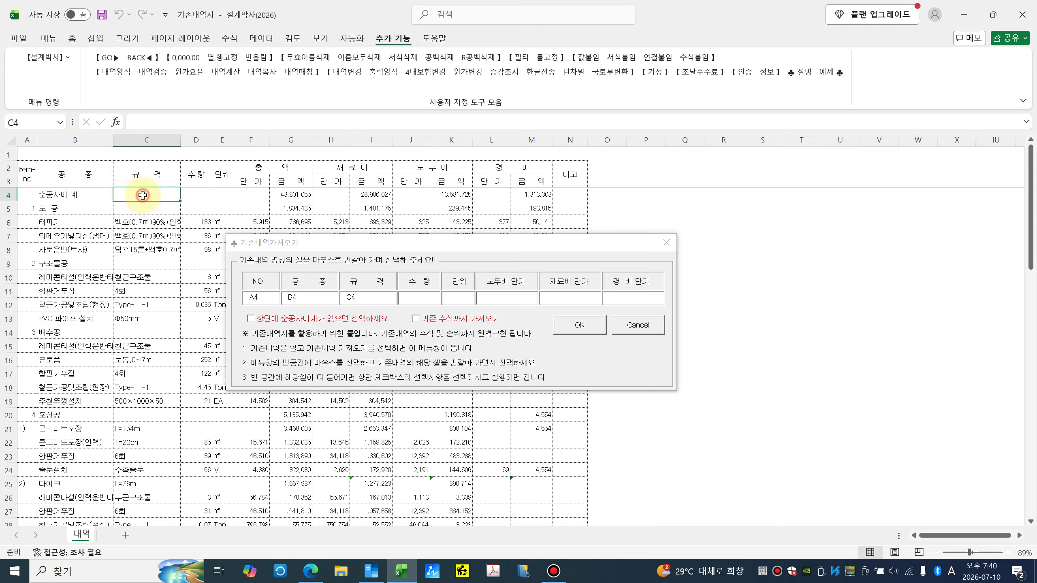
left_click(195, 195)
left_click(221, 196)
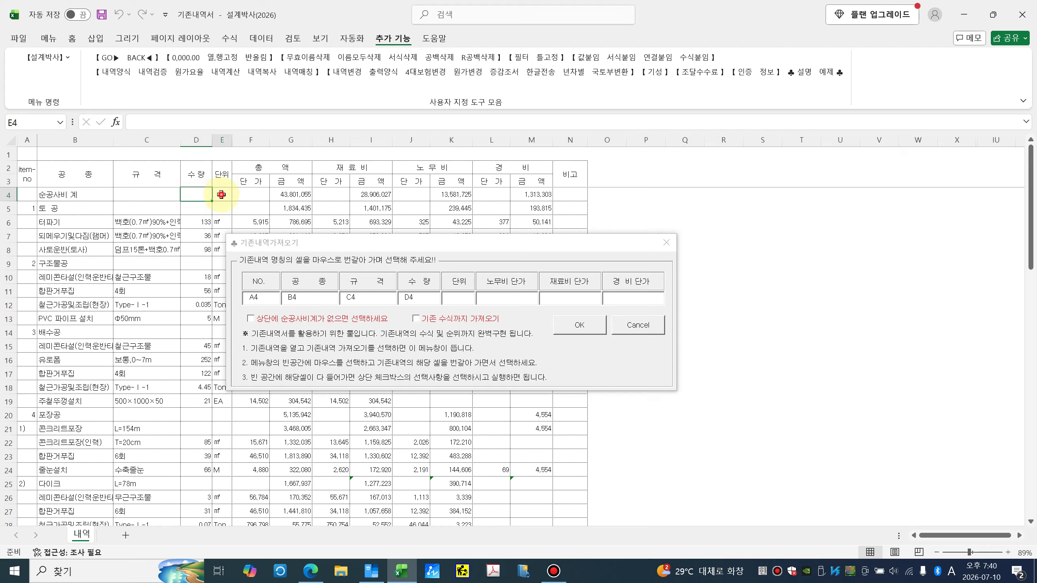
left_click(422, 196)
left_click(336, 193)
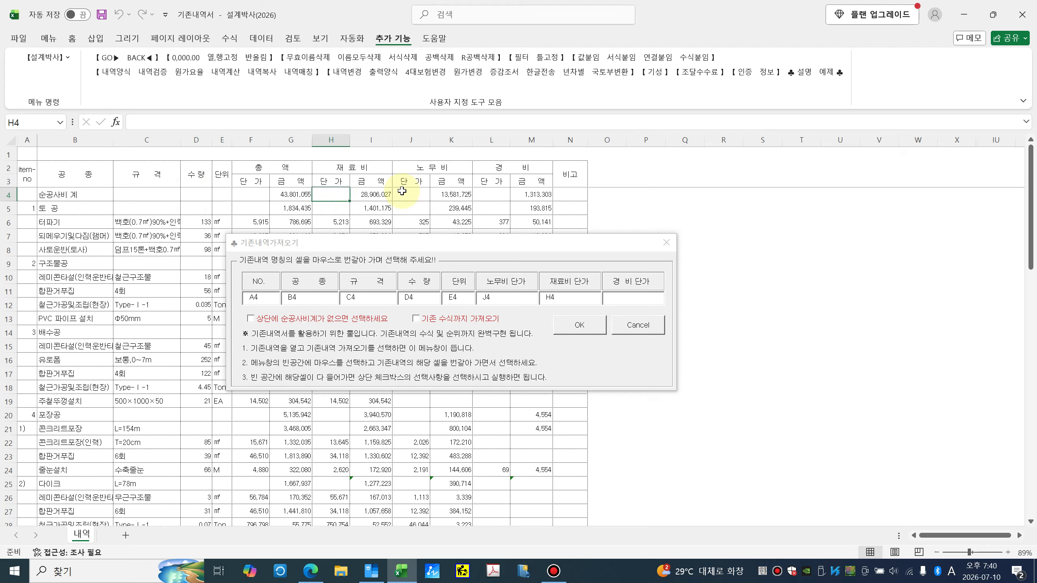
left_click(488, 194)
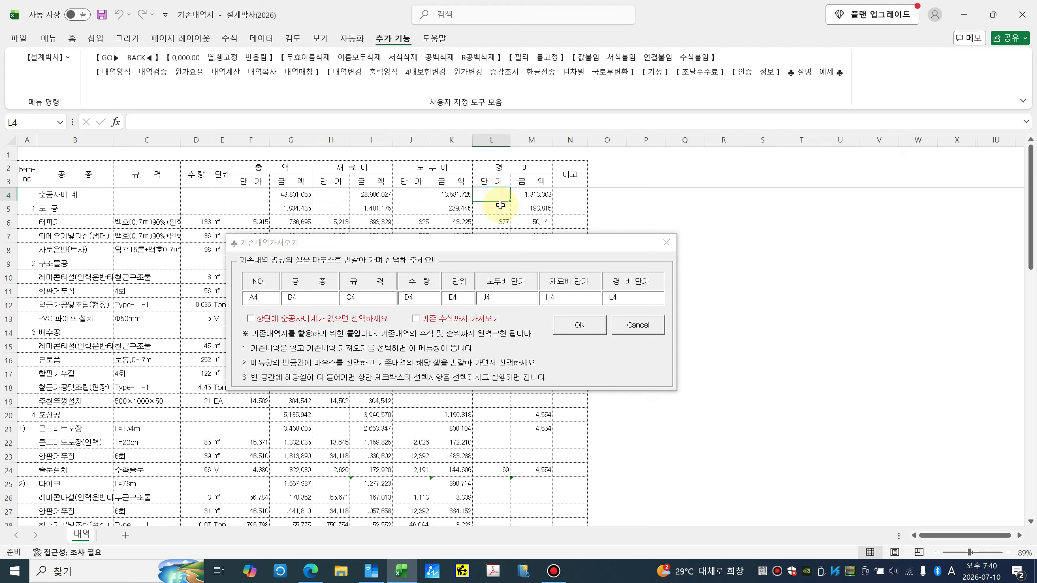
left_click(416, 319)
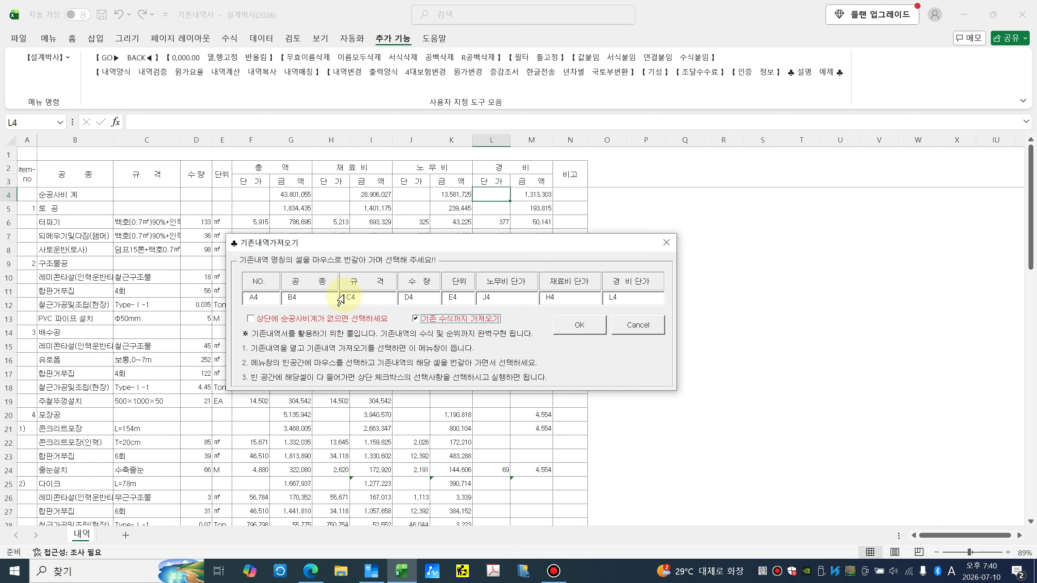
Step: Run the import and dismiss the 26-row and rank-formula completion notices
left_click(579, 329)
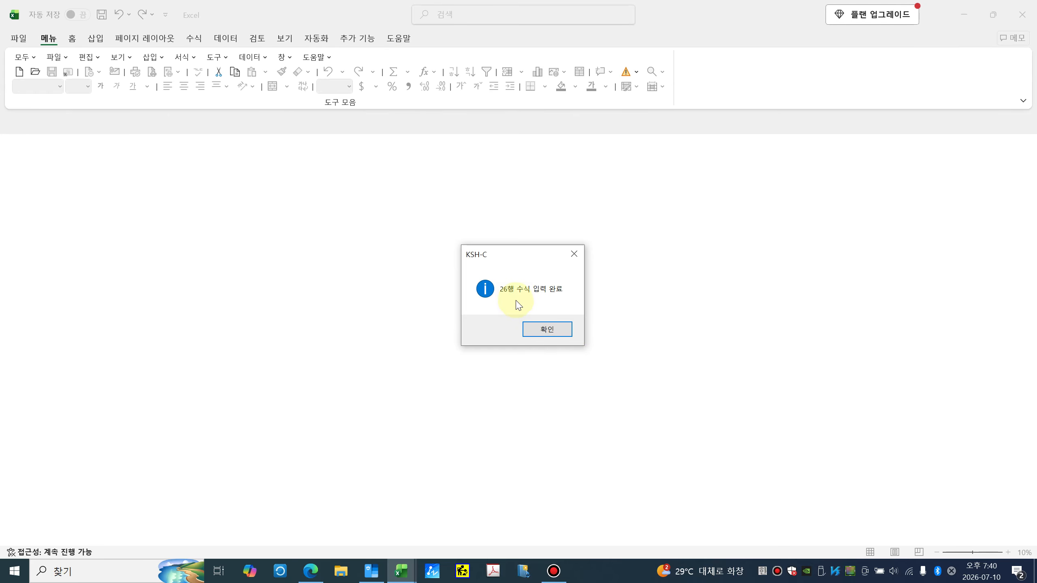
left_click(547, 329)
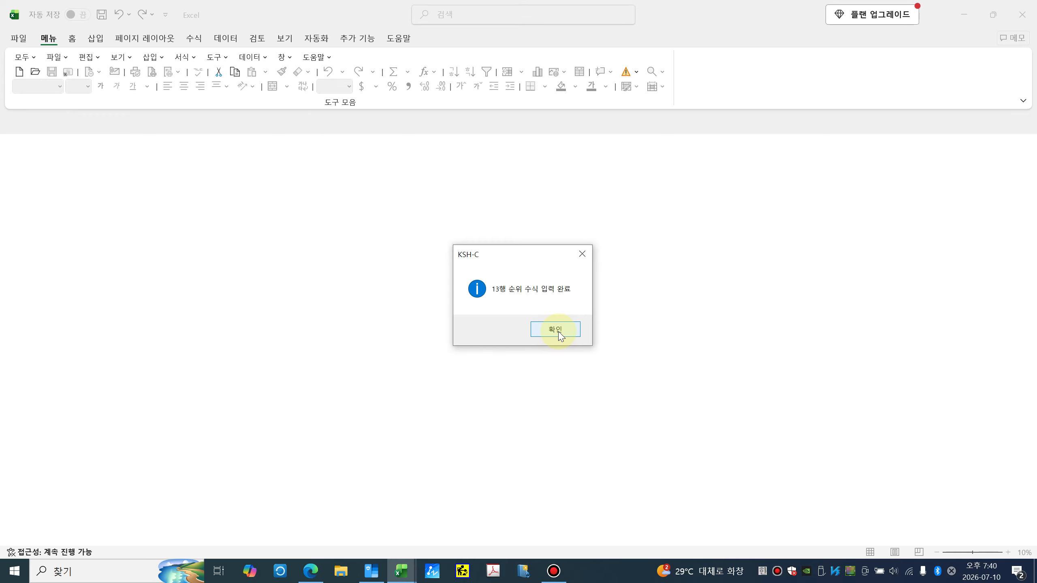
left_click(560, 334)
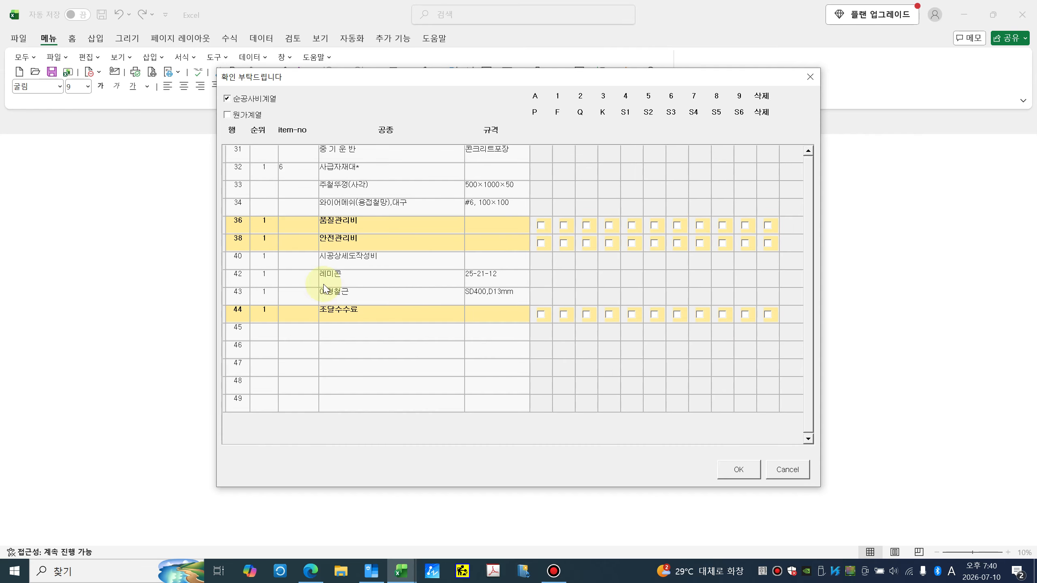
Step: Accept the direct-cost and overhead row groupings and close the remaining completion messages
left_click(737, 471)
left_click(497, 328)
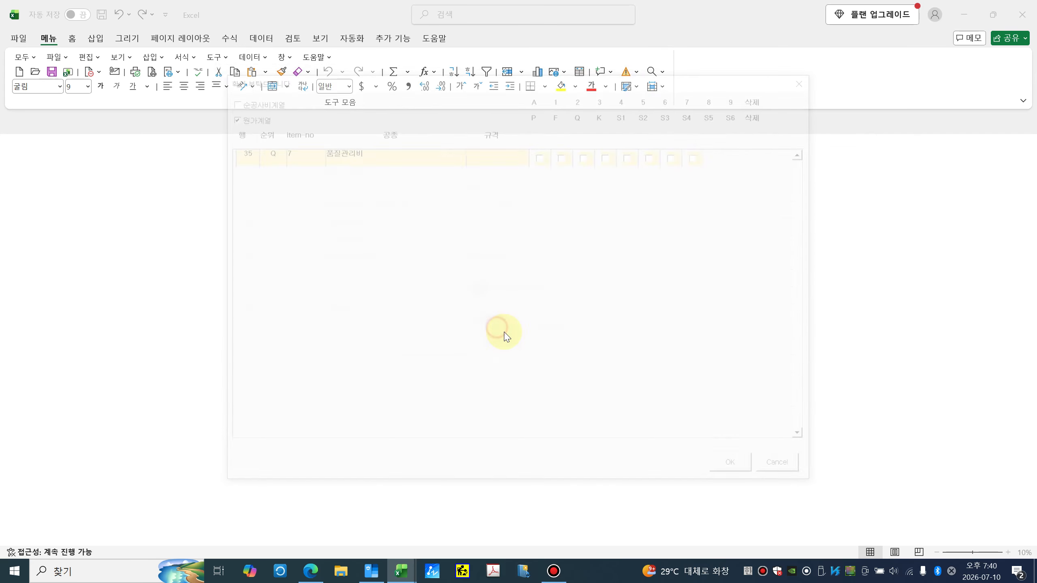
left_click(739, 471)
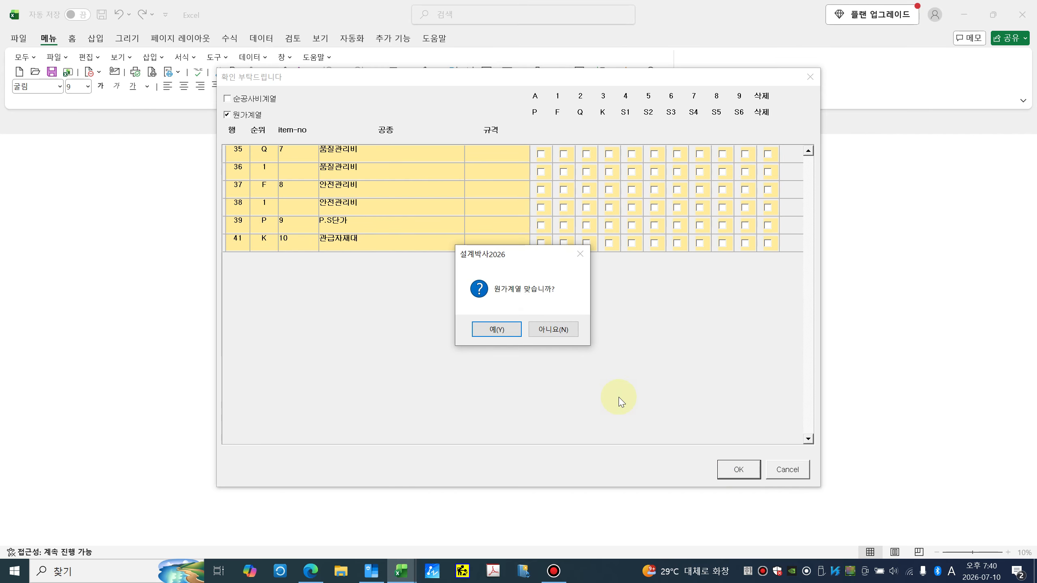
left_click(498, 327)
left_click(505, 339)
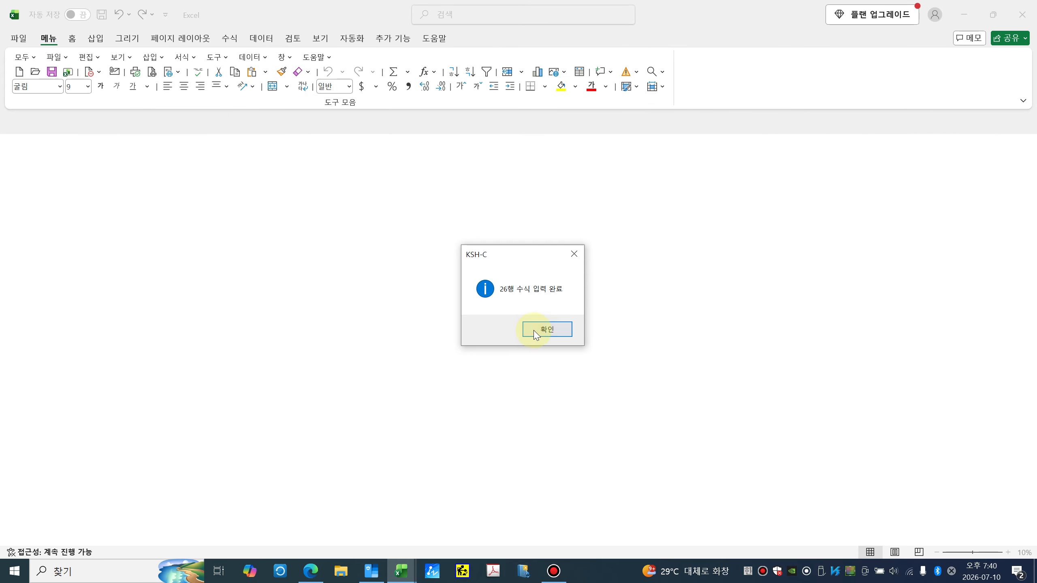
left_click(538, 332)
left_click(550, 334)
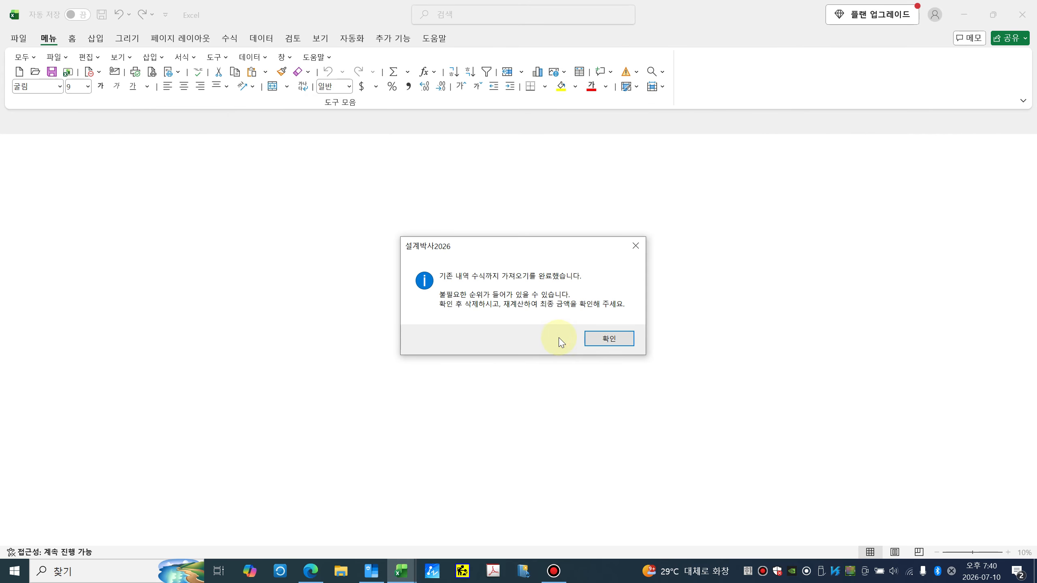
left_click(604, 338)
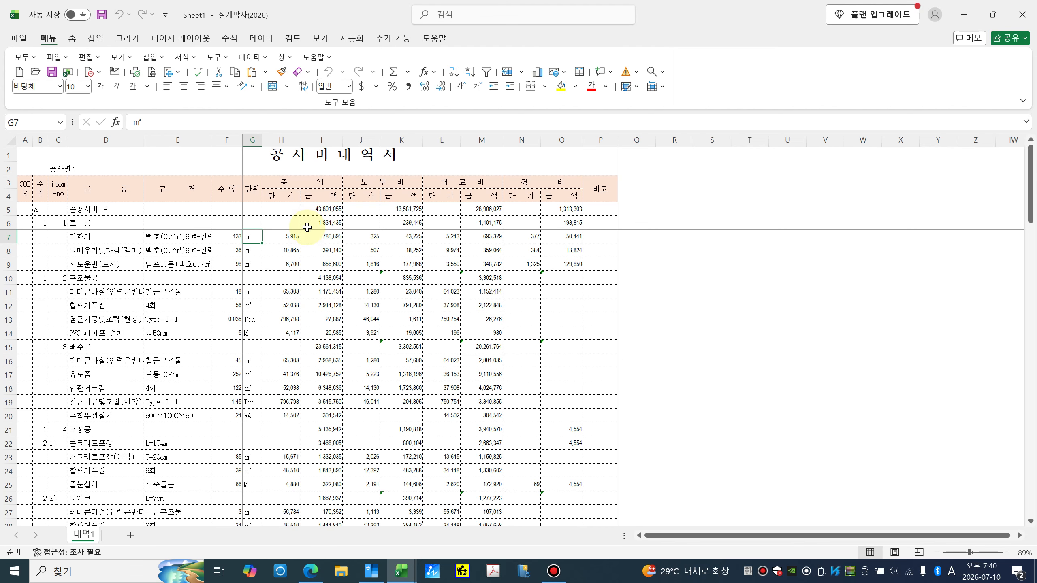
Step: Re-maximize the new workbook and inspect the labour total formula in K5 without changing it
left_click_drag(354, 18, 403, 229)
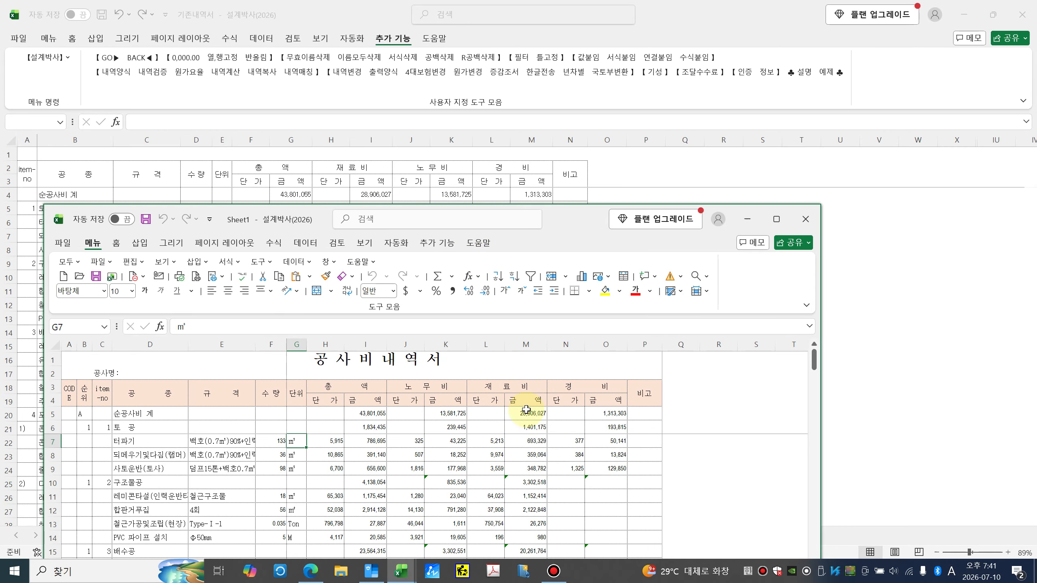
left_click_drag(565, 225, 606, 132)
double_click(606, 132)
left_click(71, 208)
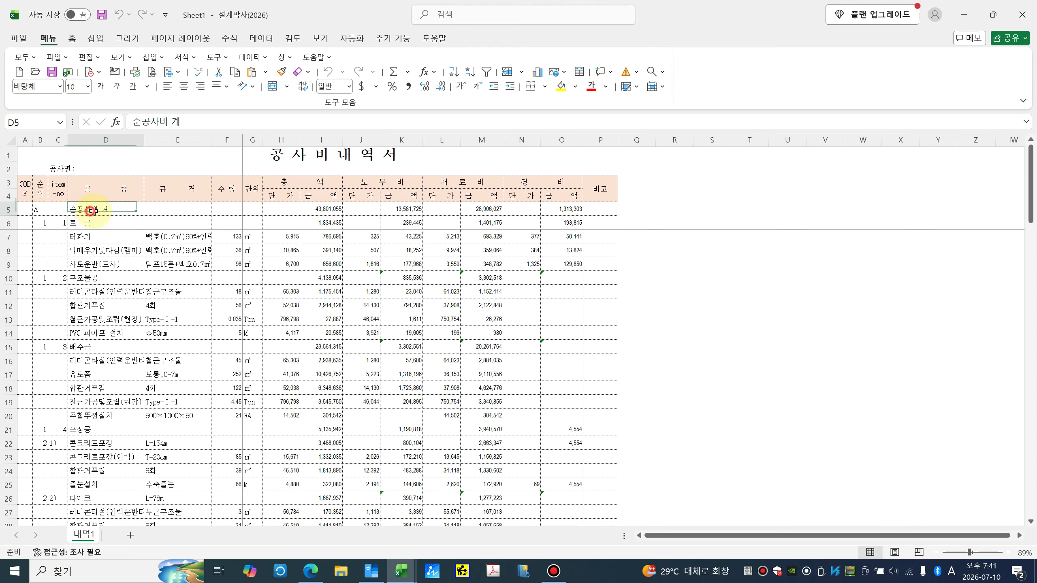
left_click(401, 208)
key("F2")
scroll(417, 292, "down", 7)
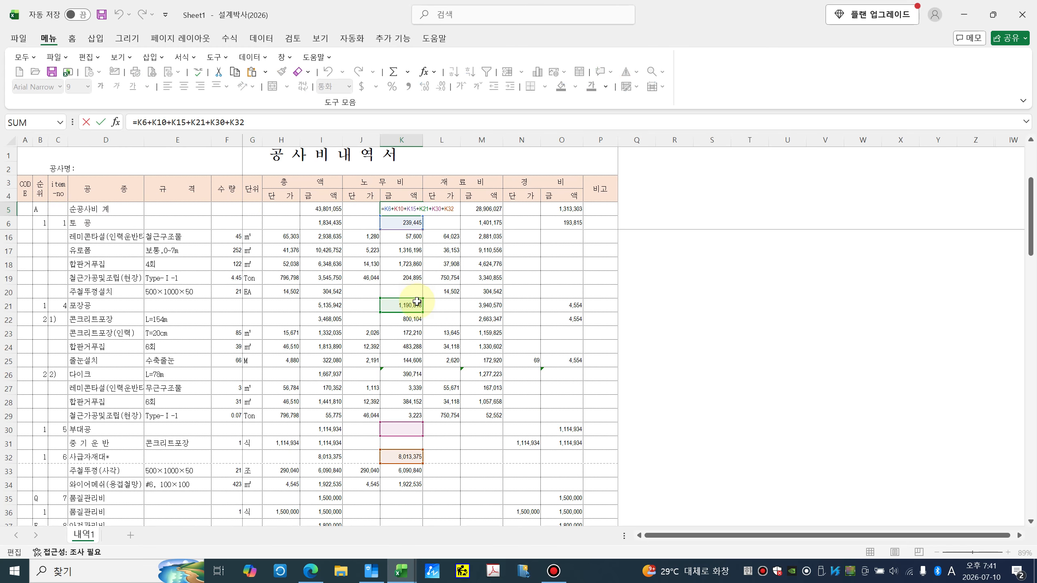
key("Escape")
scroll(101, 320, "up", 3)
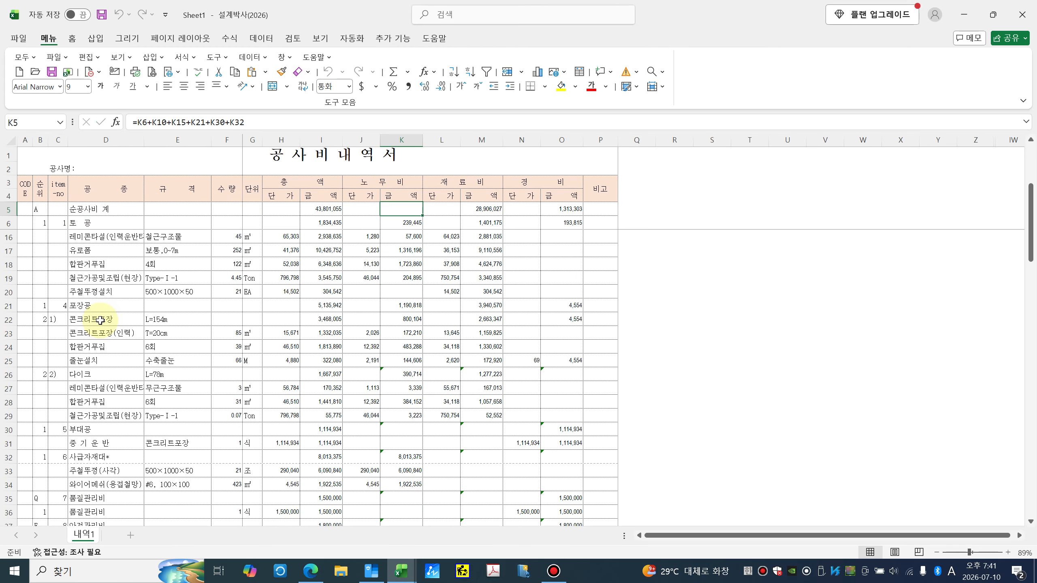
scroll(101, 319, "down", 3)
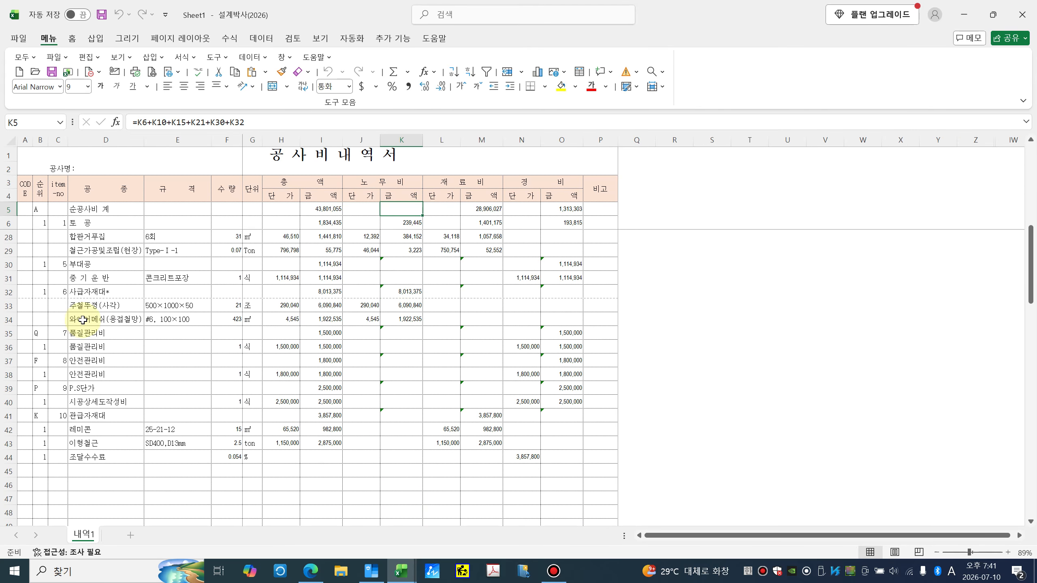
Step: Check column B cost codes Q, P, K and enter F for 안전관리비 in B37
left_click(83, 333)
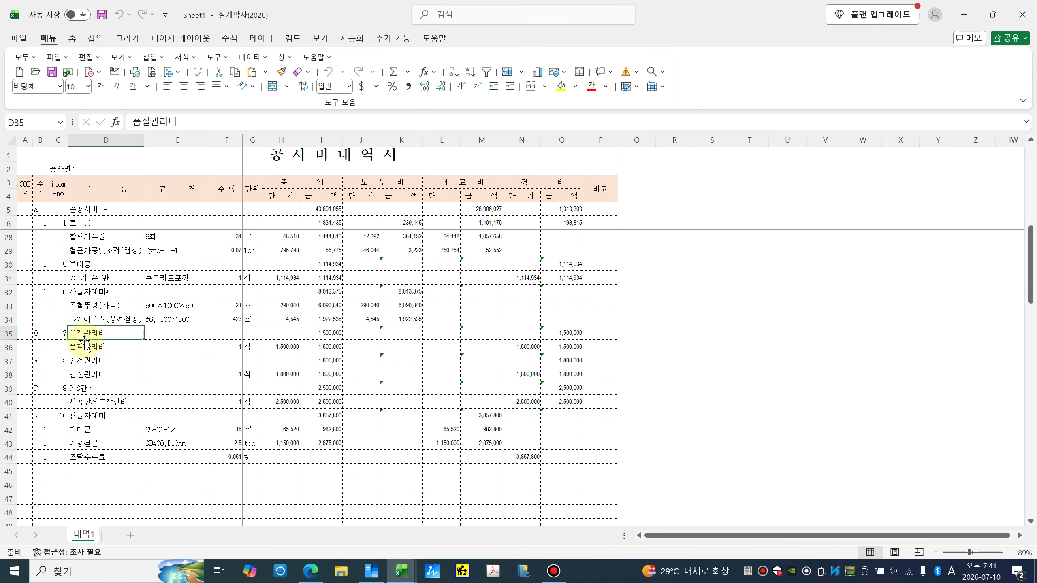
left_click(42, 337)
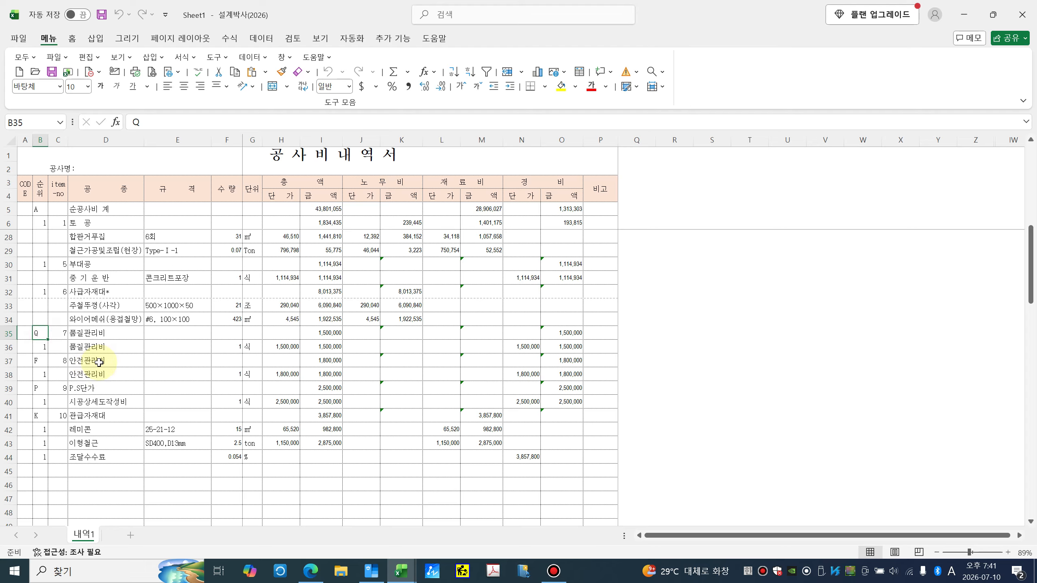
left_click(97, 361)
left_click(37, 362)
type("F")
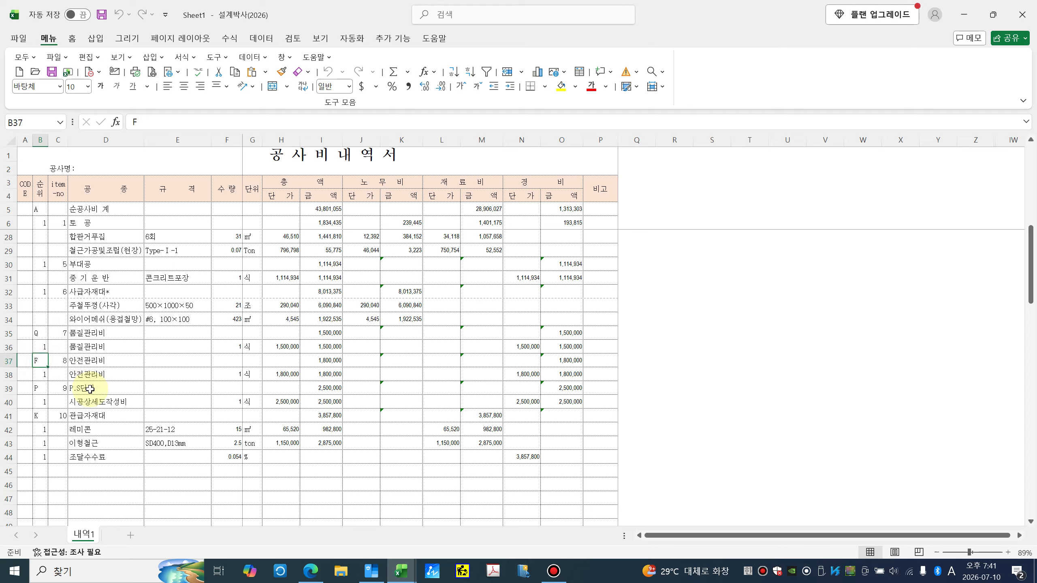
left_click(91, 389)
left_click(42, 390)
left_click(96, 416)
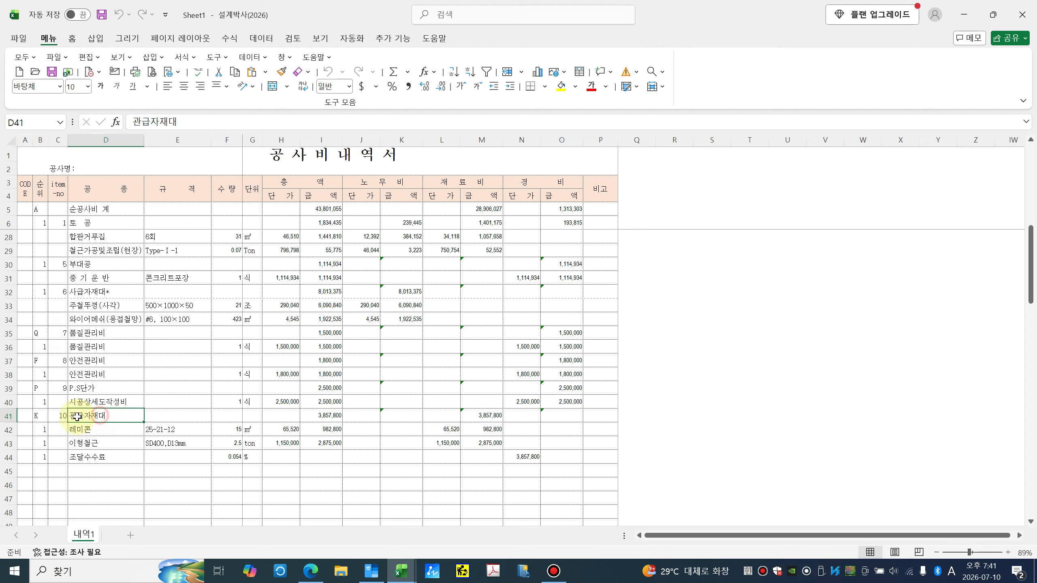
left_click(41, 417)
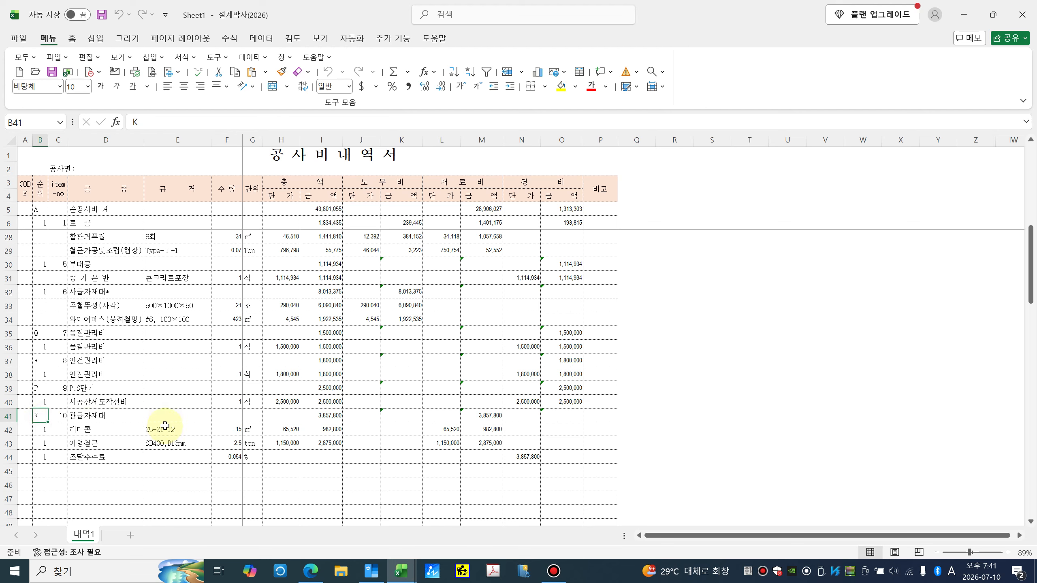
left_click(111, 456)
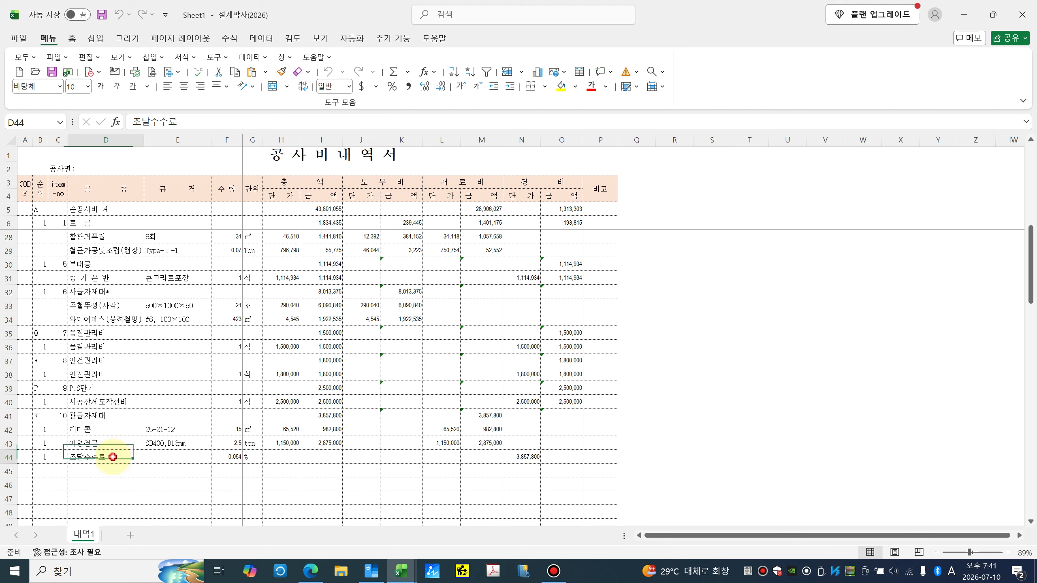
left_click(393, 38)
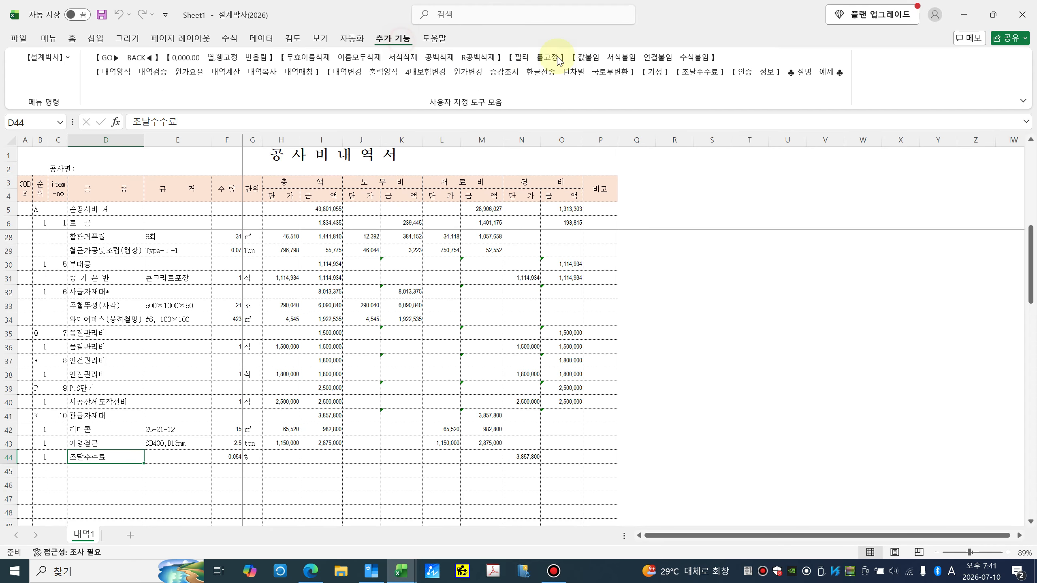
Step: Apply the 0.54% procurement fee rate and inspect the N44 and O44 formulas
left_click(706, 76)
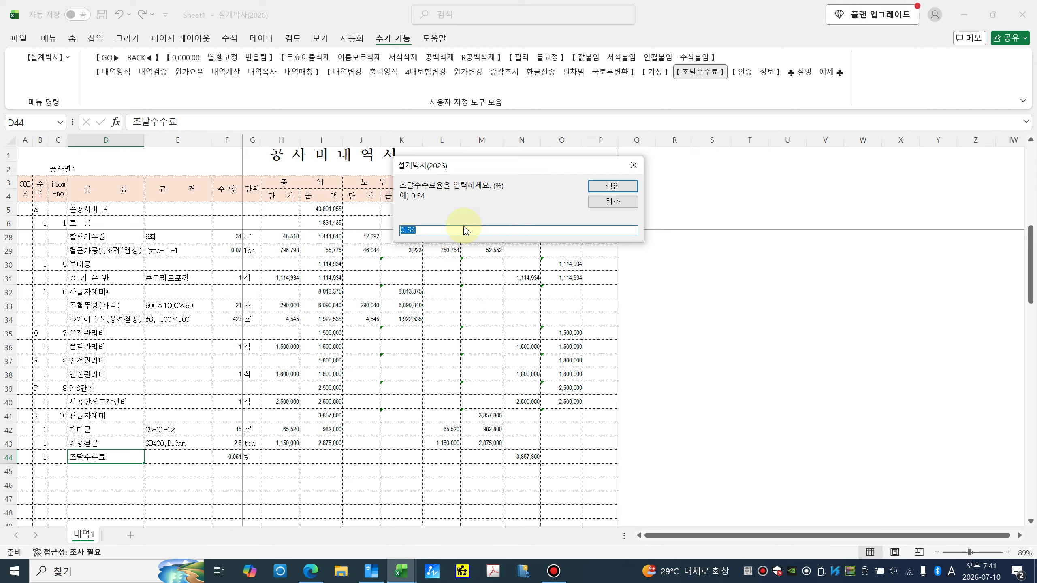
left_click(604, 188)
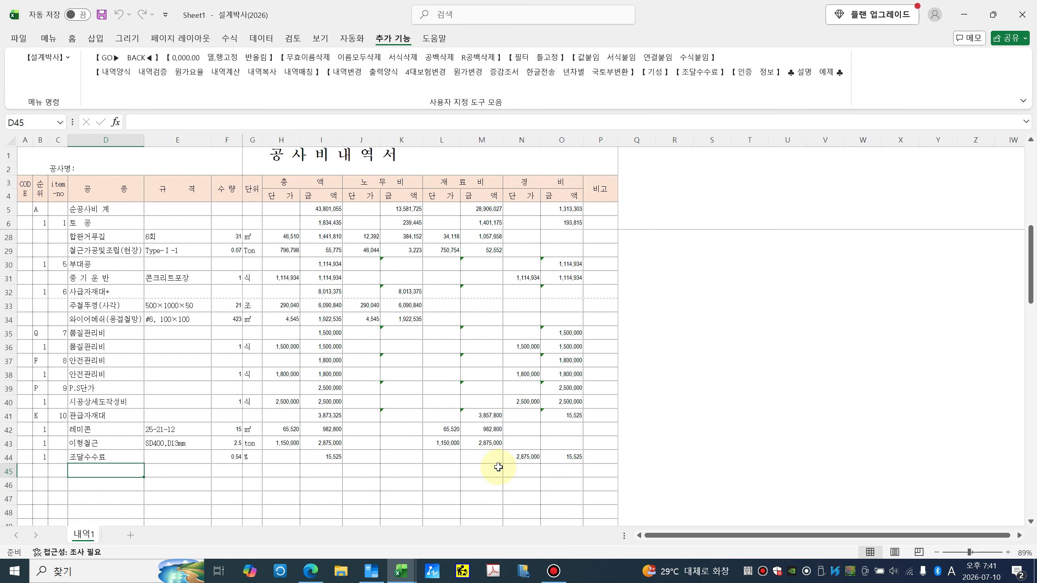
left_click(524, 459)
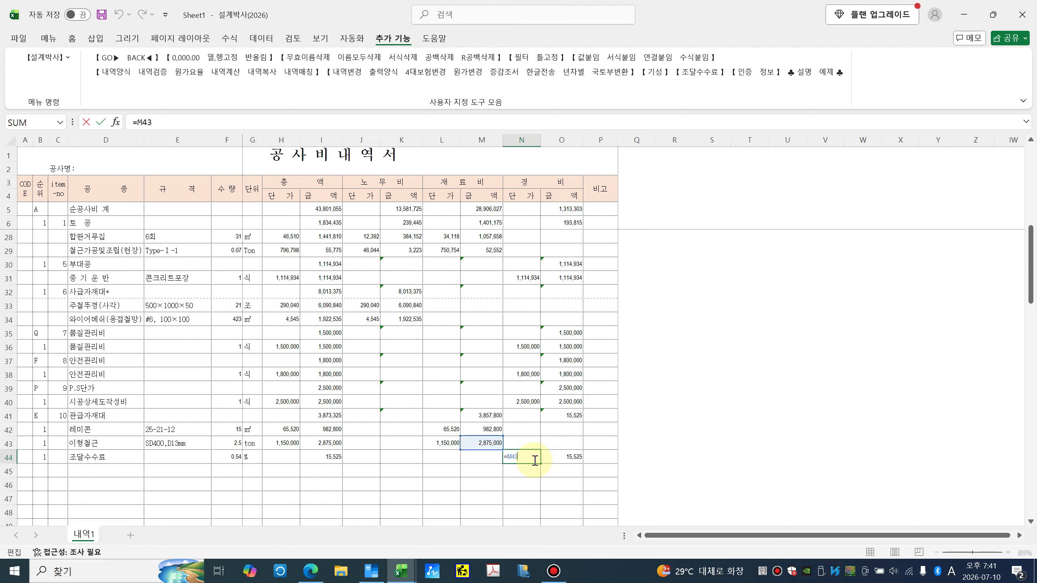
left_click(578, 458)
Step: Clear the rank values in B42–B44 and rerun the procurement-fee calculation
left_click(42, 429)
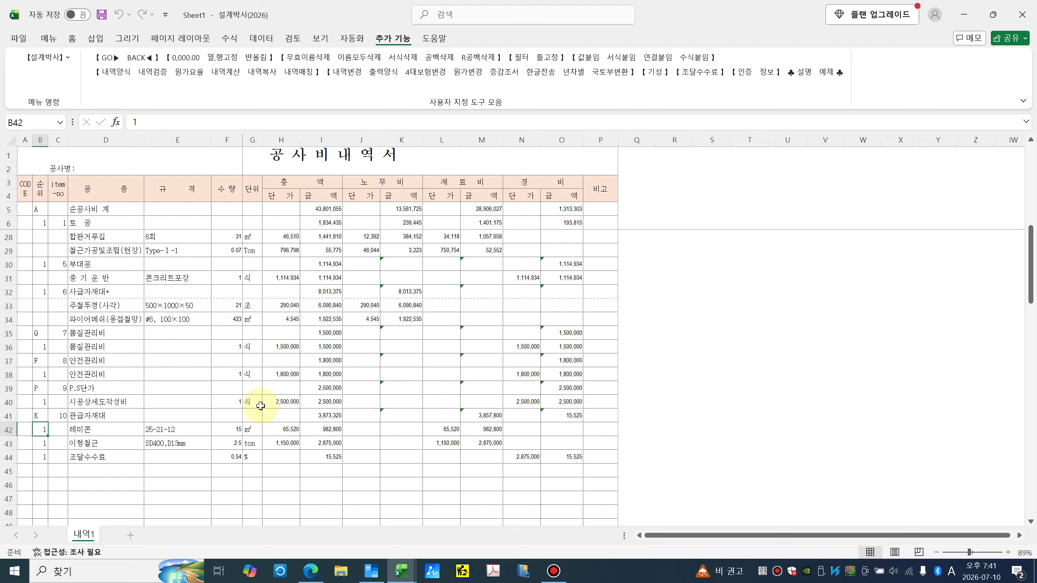
key("Delete")
key("Down")
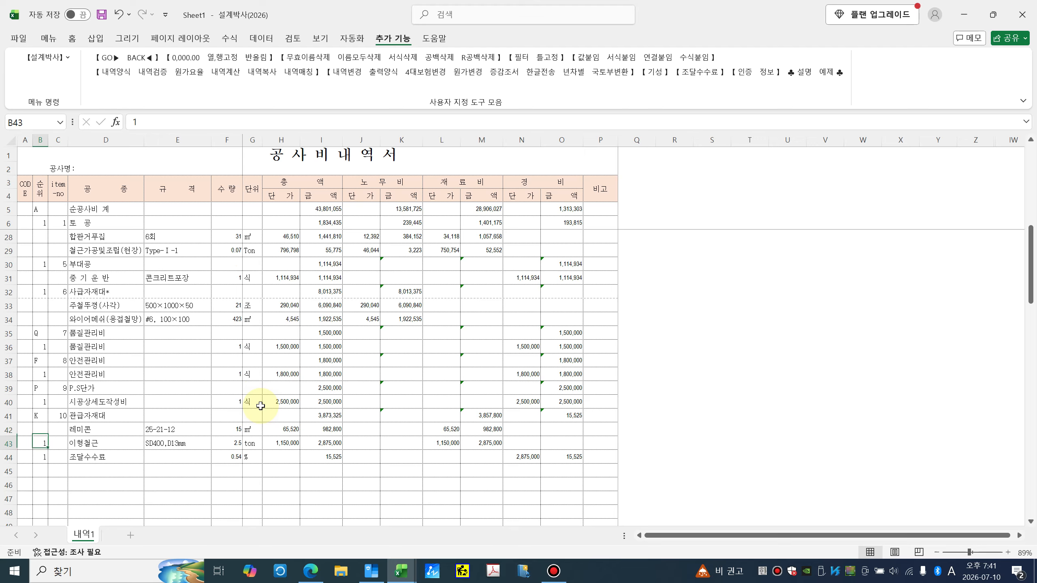
key("Delete")
key("Down")
key("Delete")
key("Up")
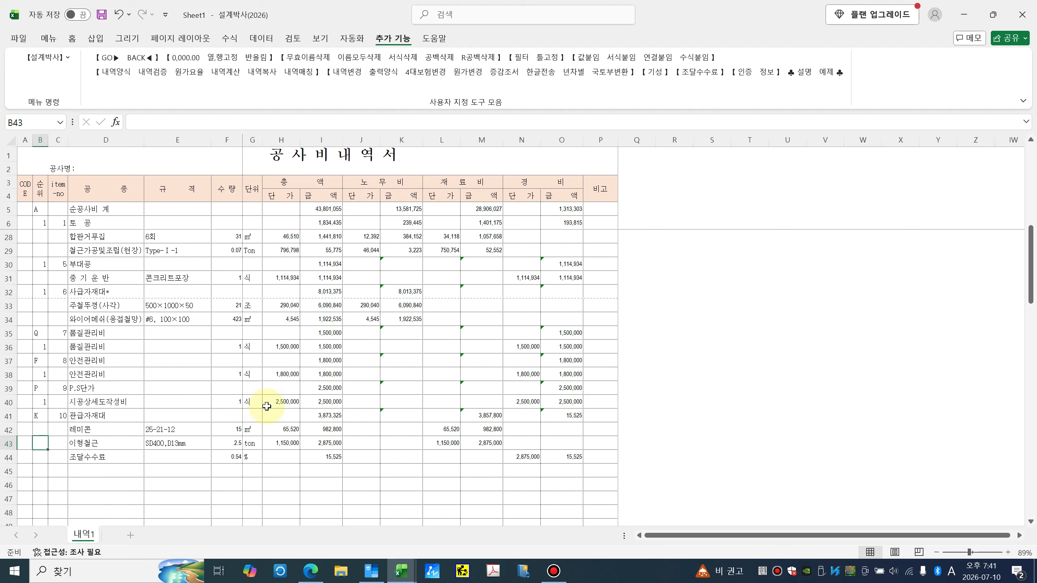
left_click(122, 451)
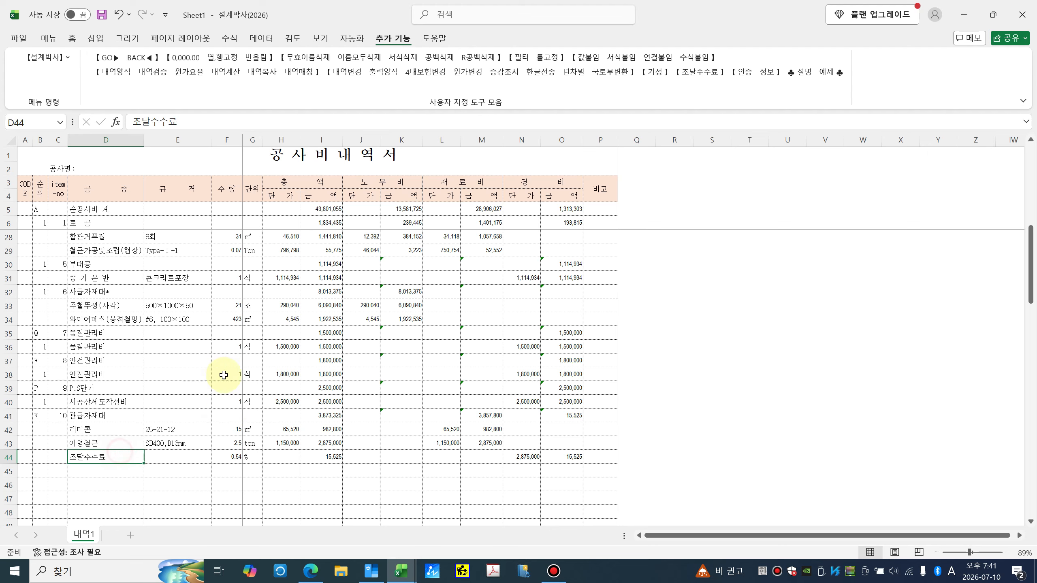
left_click(698, 74)
left_click(608, 186)
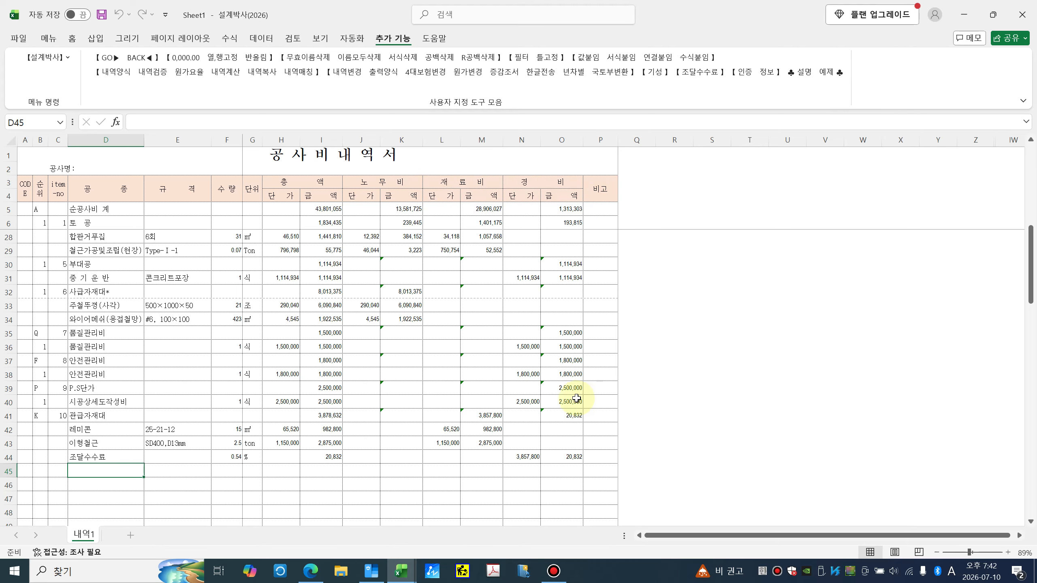
Step: Link N44 to =M41 and set O44 to =TRUNC(F44*N44/100,0)
left_click(537, 459)
double_click(536, 458)
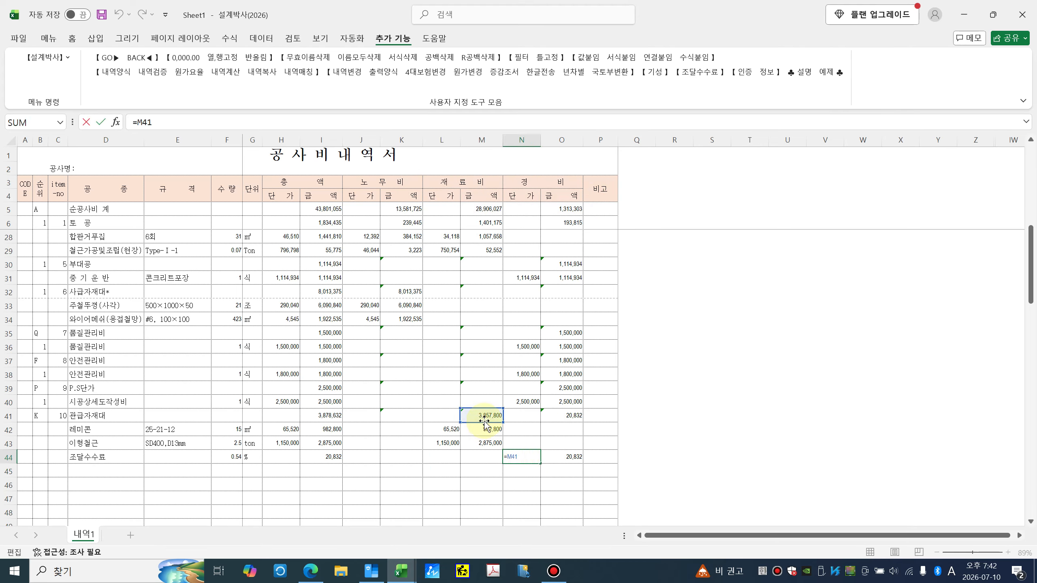
left_click(563, 462)
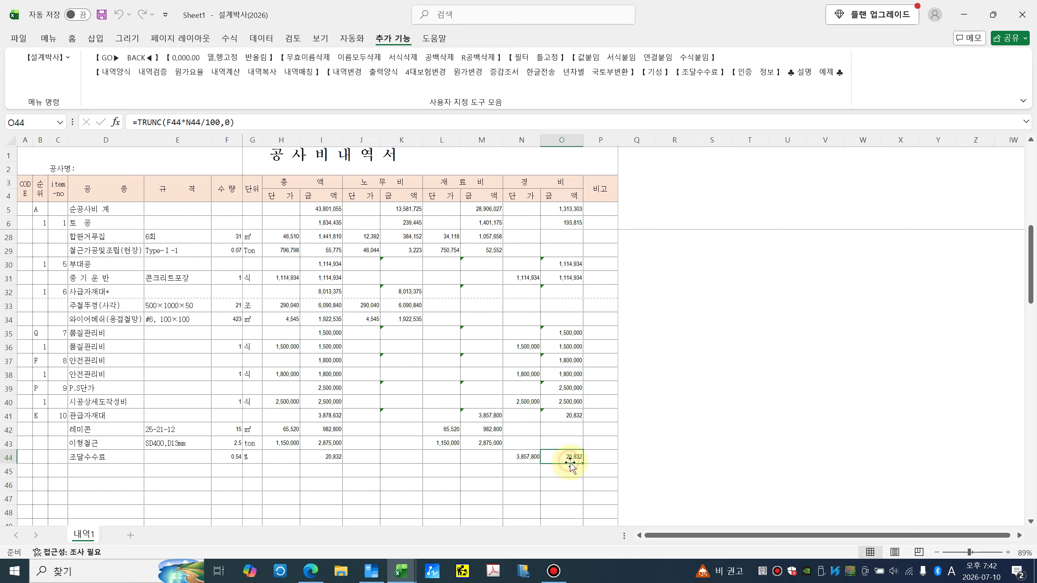
double_click(575, 461)
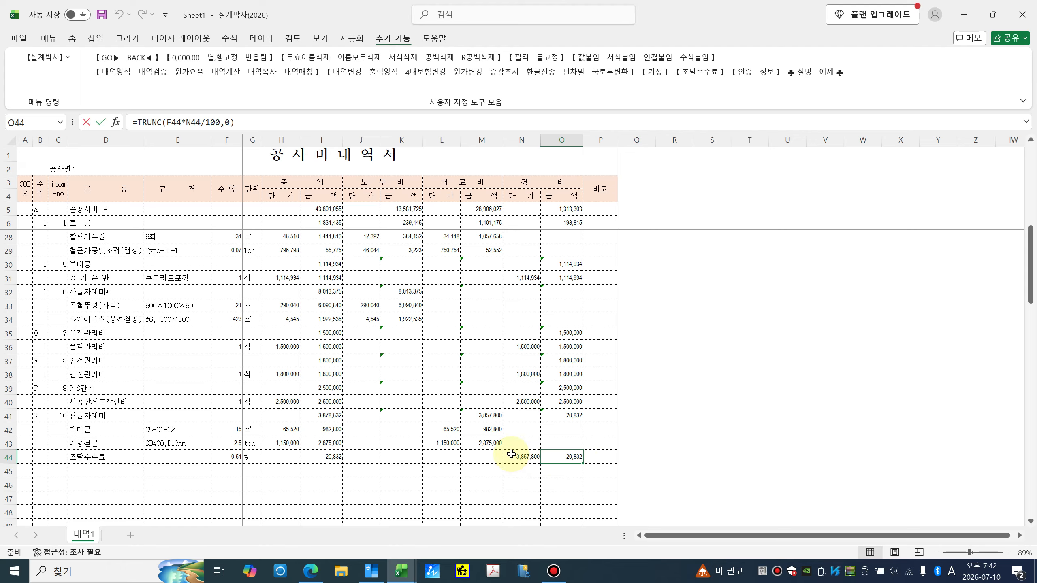
left_click(237, 456)
left_click(245, 456)
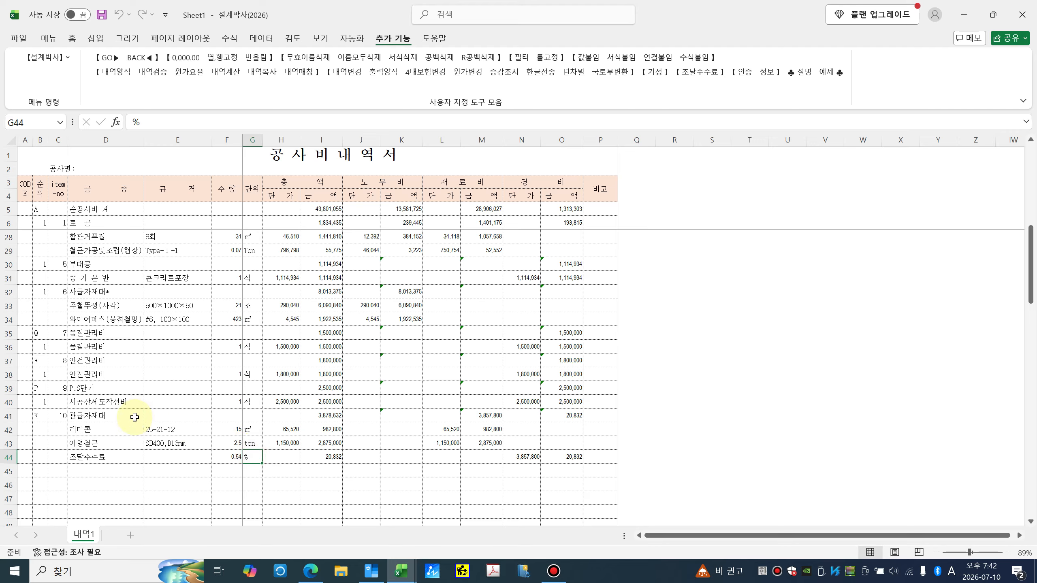
Step: Recalculate the 내역1 sheet with 내역계산
left_click(234, 74)
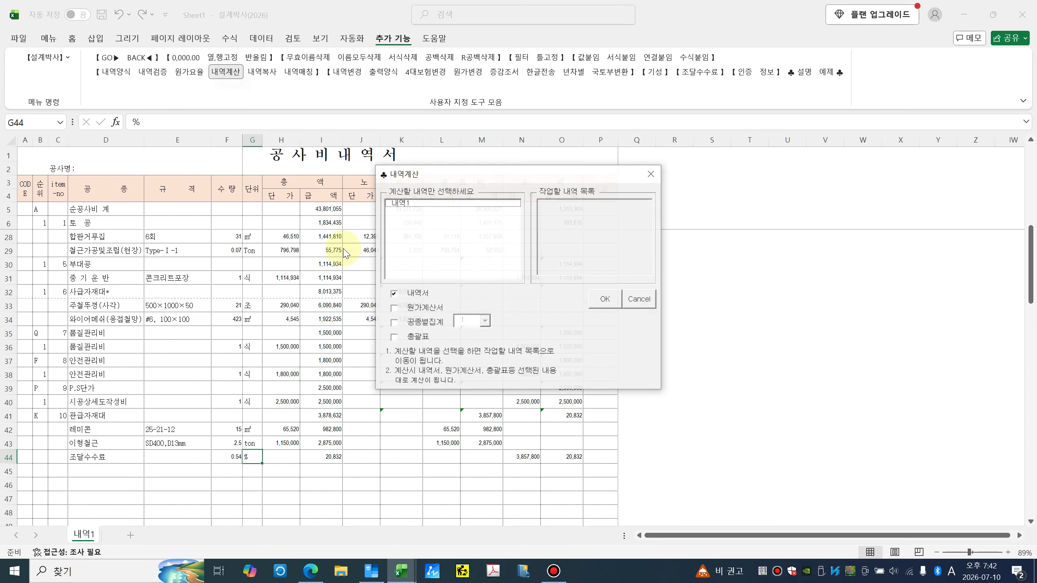
left_click(408, 203)
left_click(603, 302)
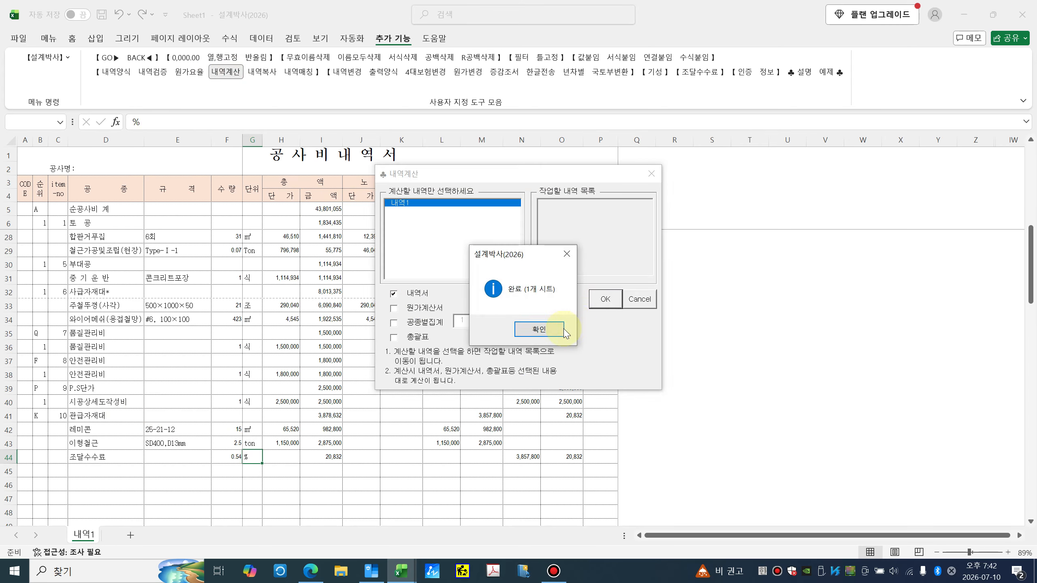
left_click(543, 333)
Step: Verify N44, O44, O41, O39 and the 0.54 rate in F44 for the 조달수수료 row
left_click(535, 457)
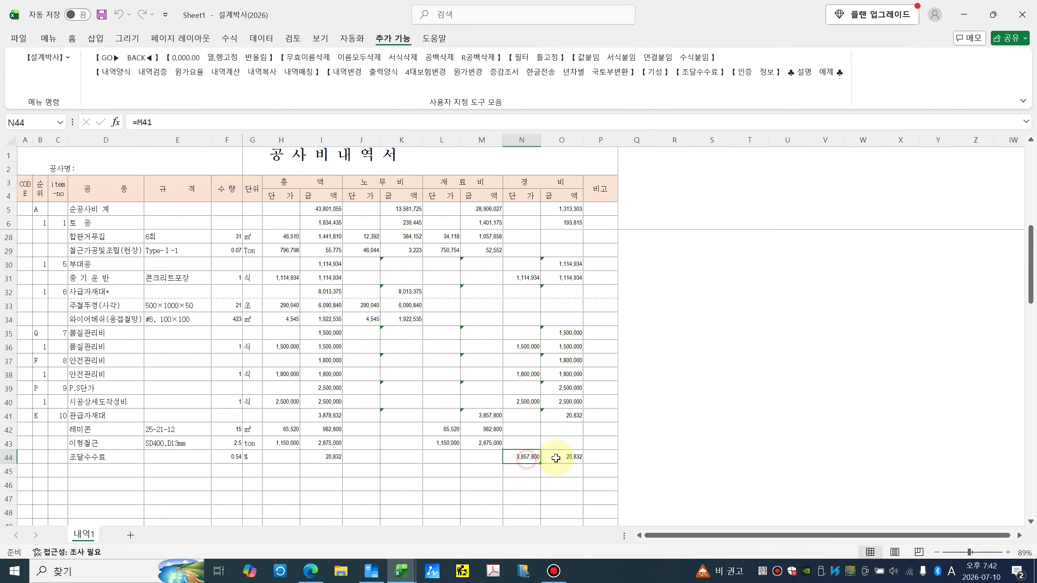
left_click(560, 456)
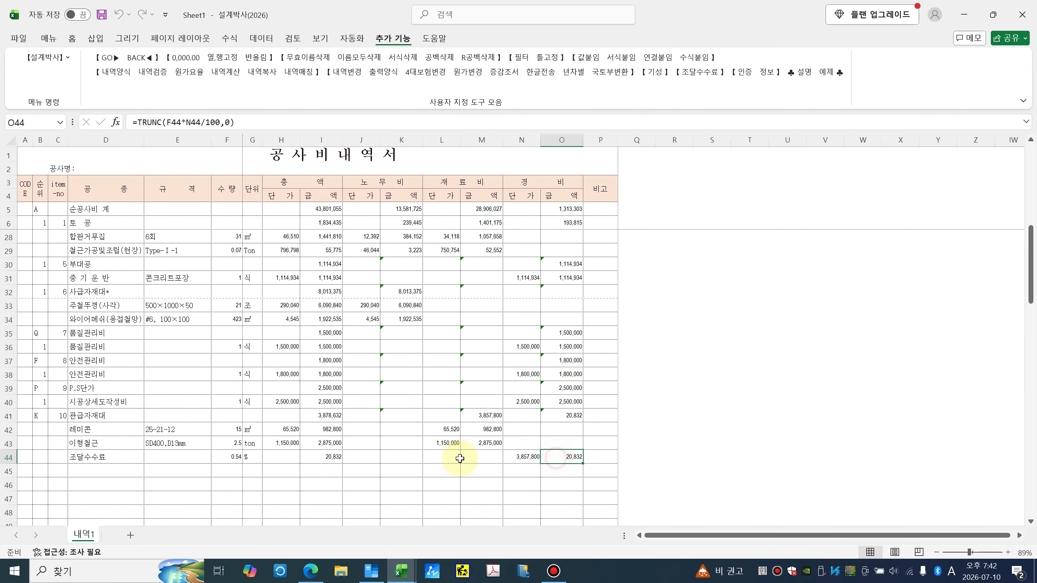
left_click(566, 415)
left_click(565, 386)
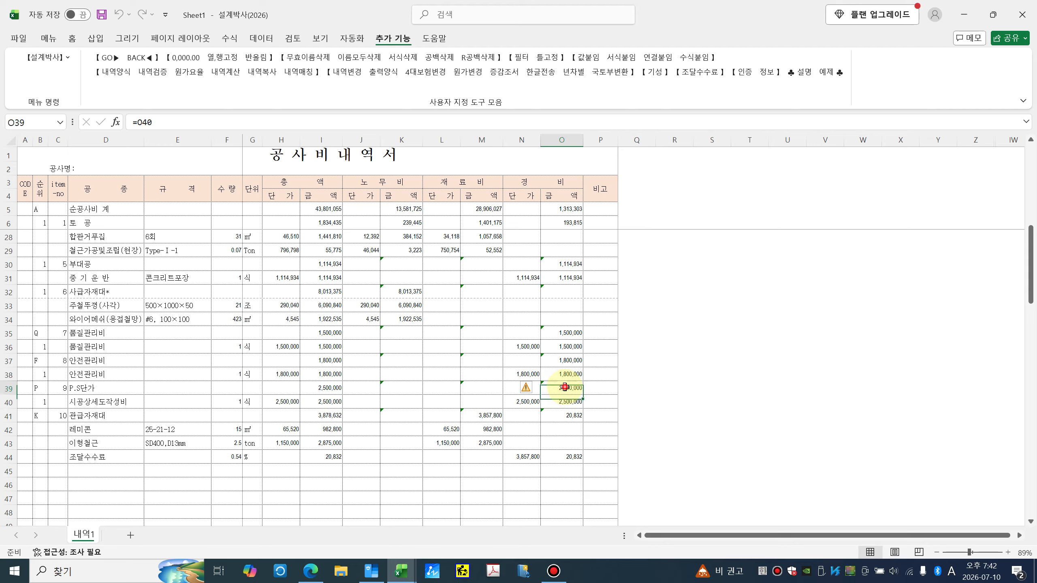
left_click(569, 457)
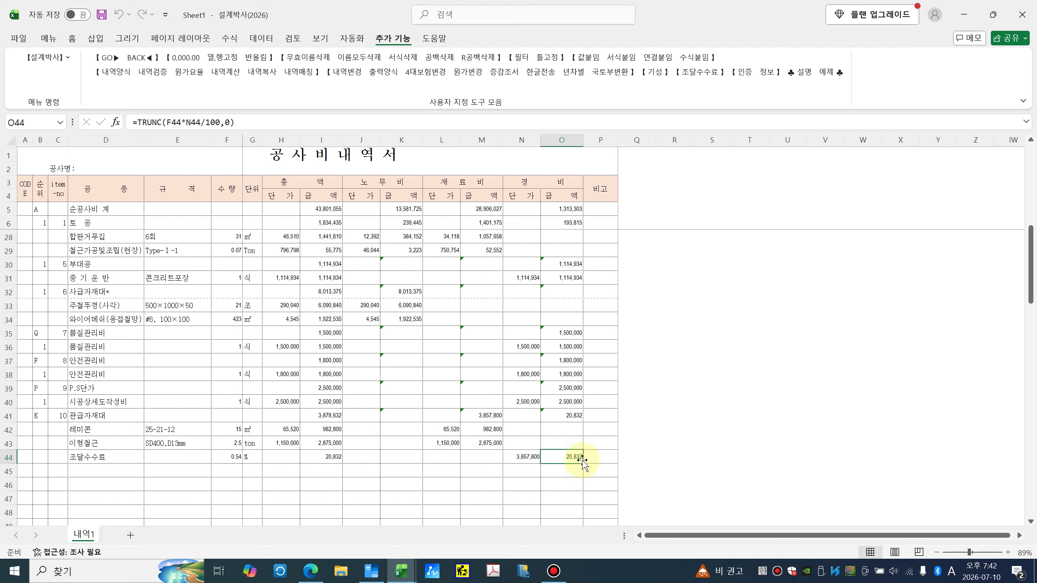
left_click(250, 458)
left_click(224, 456)
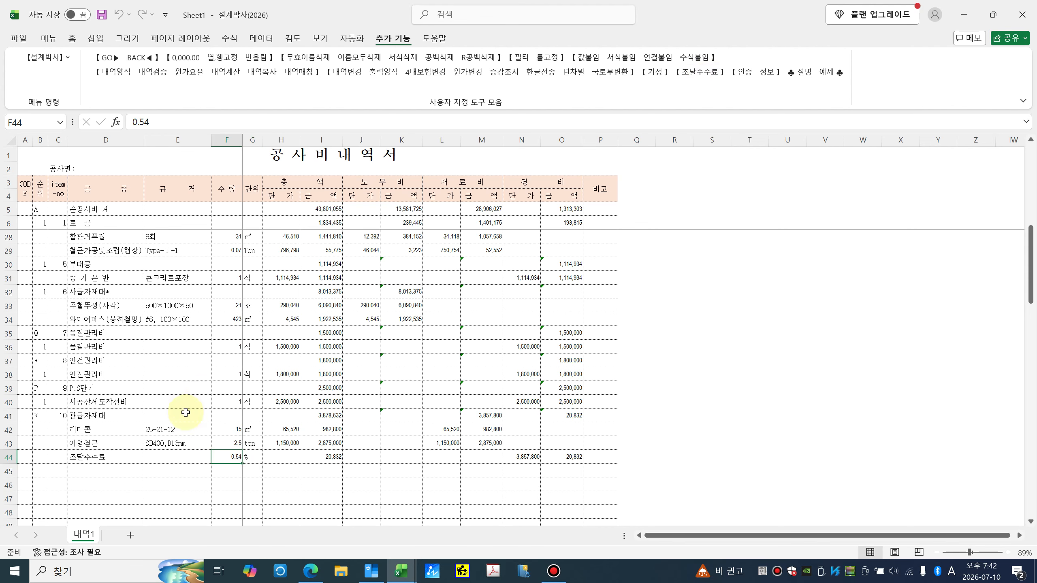
left_click(105, 456)
left_click(522, 455)
left_click(563, 457)
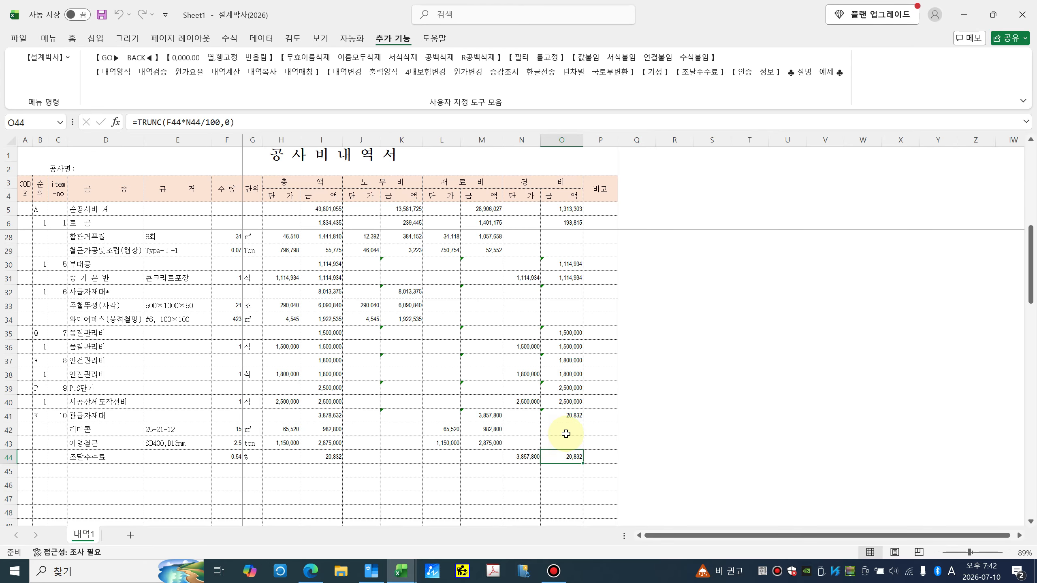
scroll(213, 441, "up", 7)
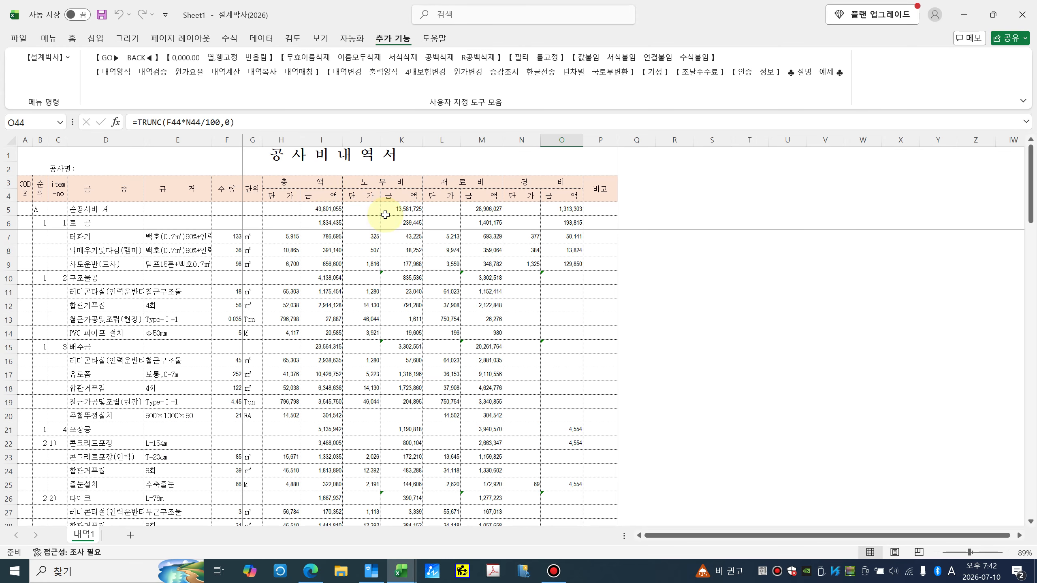
Step: Restore and re-maximize the workbook window, checking J11 and the 4회 specification in E12
left_click_drag(367, 18, 366, 149)
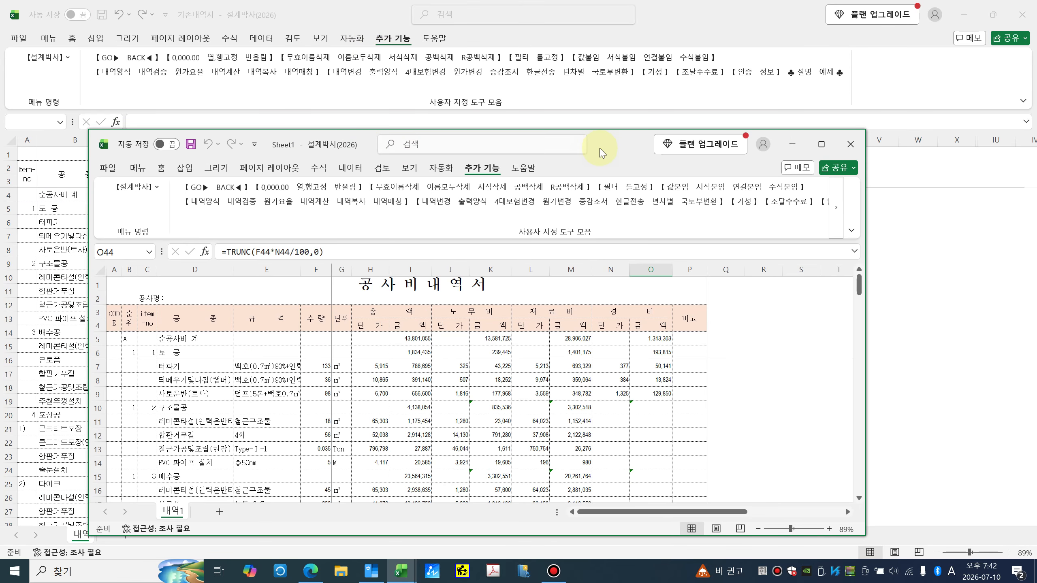
left_click_drag(601, 153, 607, 109)
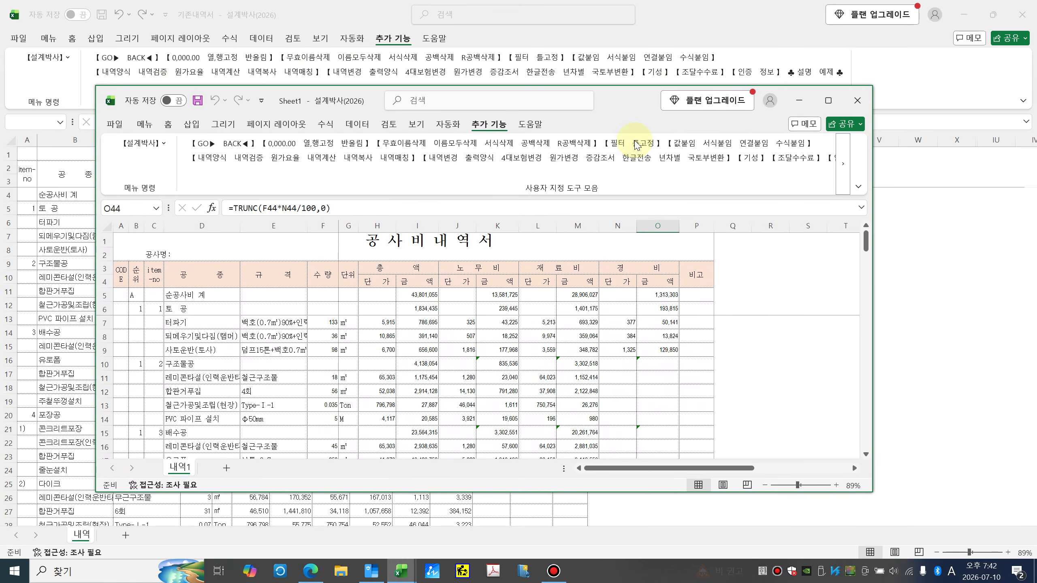
left_click(828, 101)
left_click(361, 291)
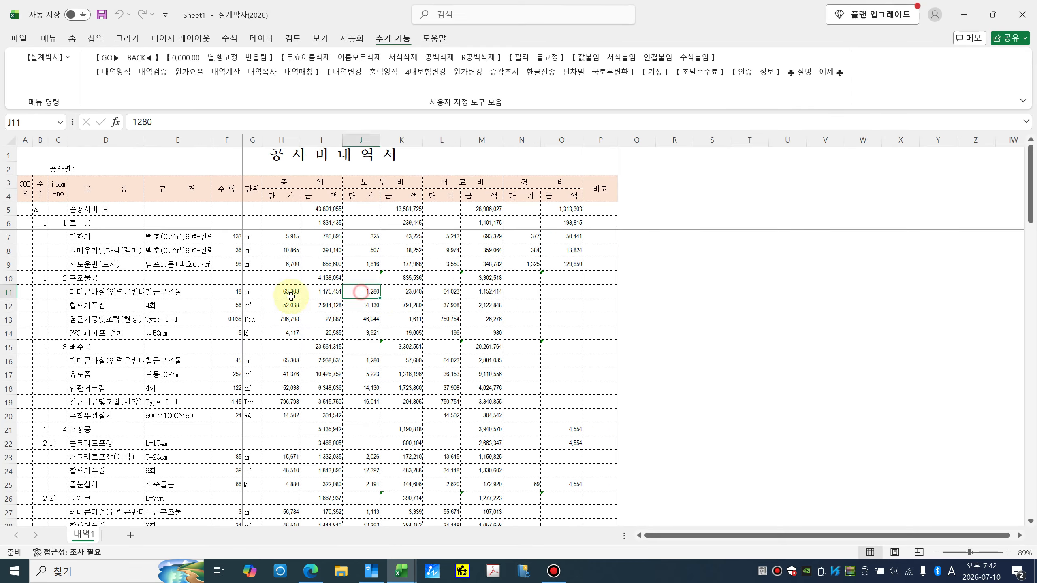
left_click(164, 304)
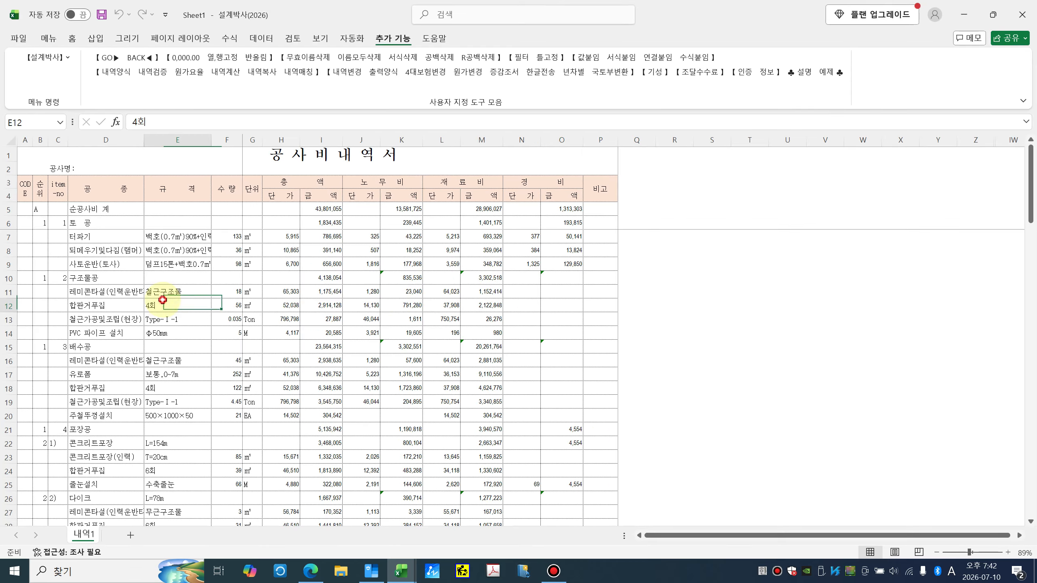
Step: Save the workbook to the Desktop as 테스트1 and close it
left_click(49, 39)
left_click(56, 57)
left_click(90, 168)
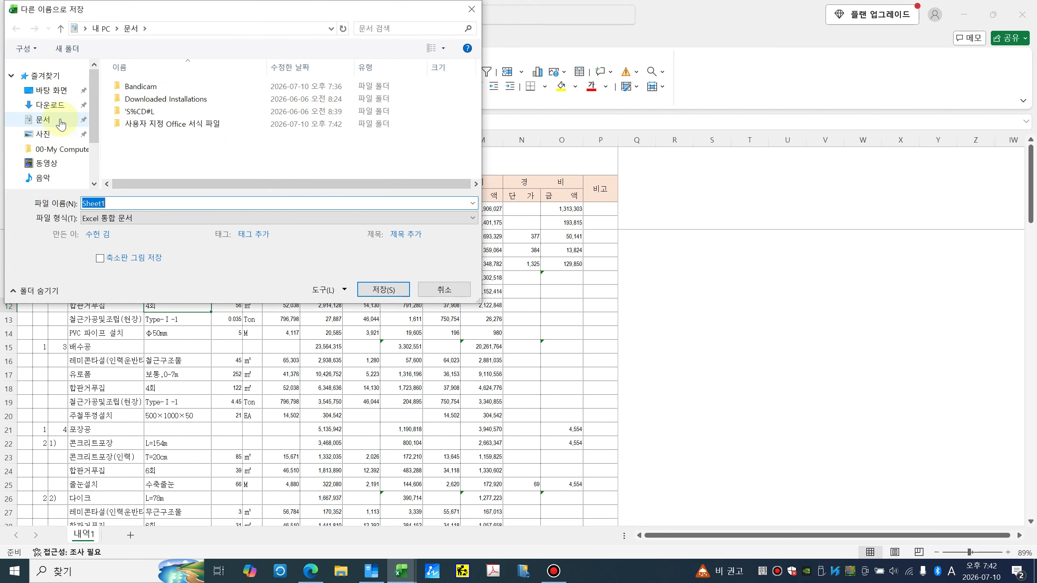
left_click(61, 90)
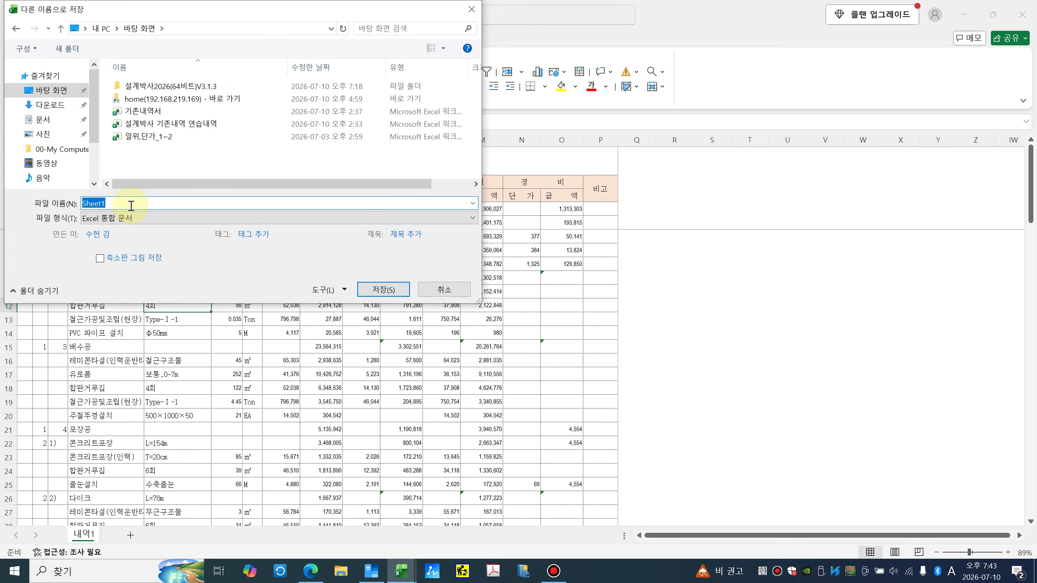
type("테스트")
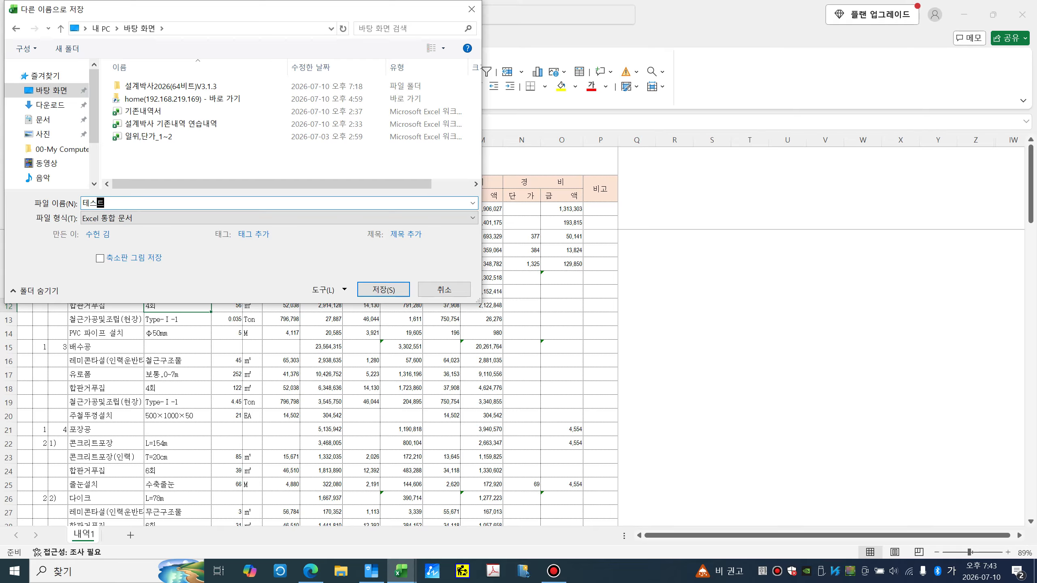
type("1")
key("Return")
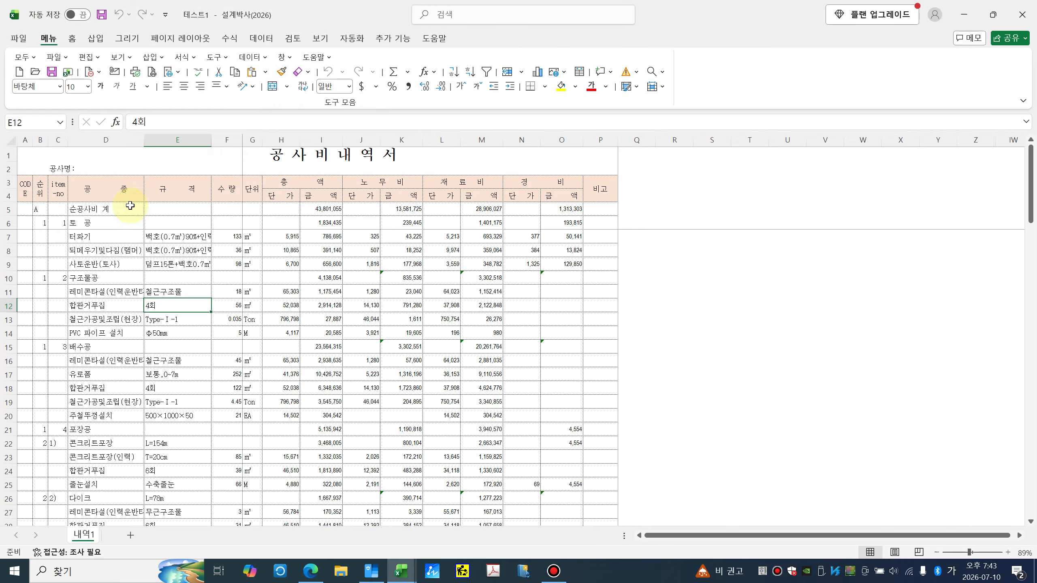
left_click(1022, 14)
Step: Open the 설계박사 기존내역 연습내역 workbook from the desktop
left_click(964, 15)
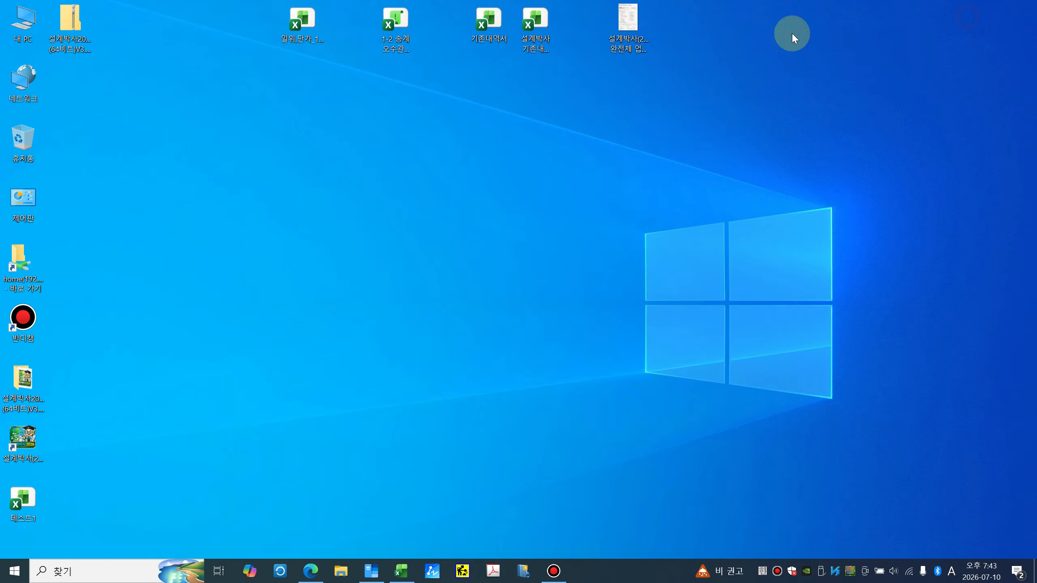
left_click(492, 37)
left_click(491, 35)
left_click(535, 38)
left_click(495, 37)
left_click(535, 40)
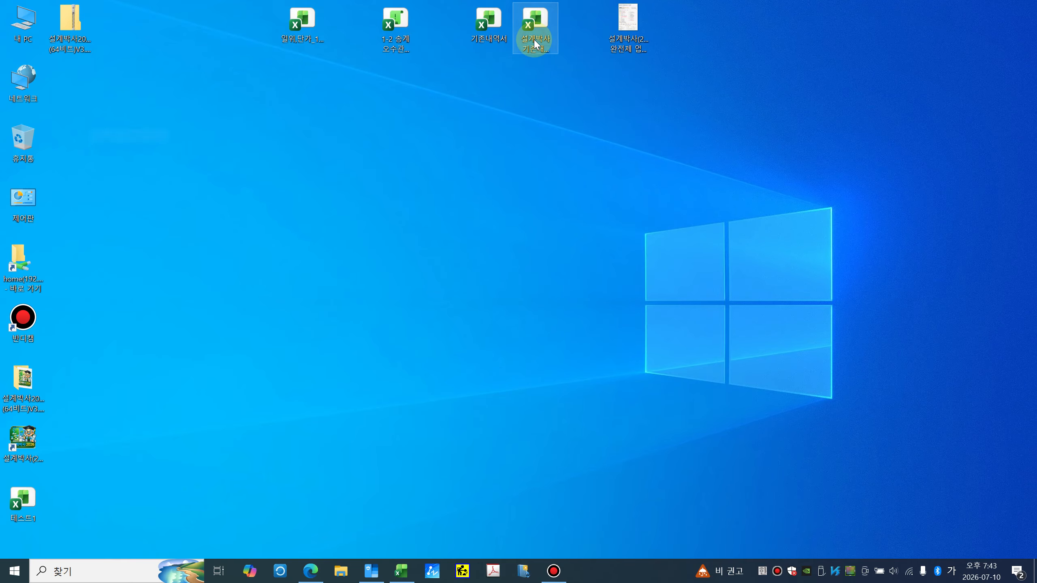
double_click(535, 40)
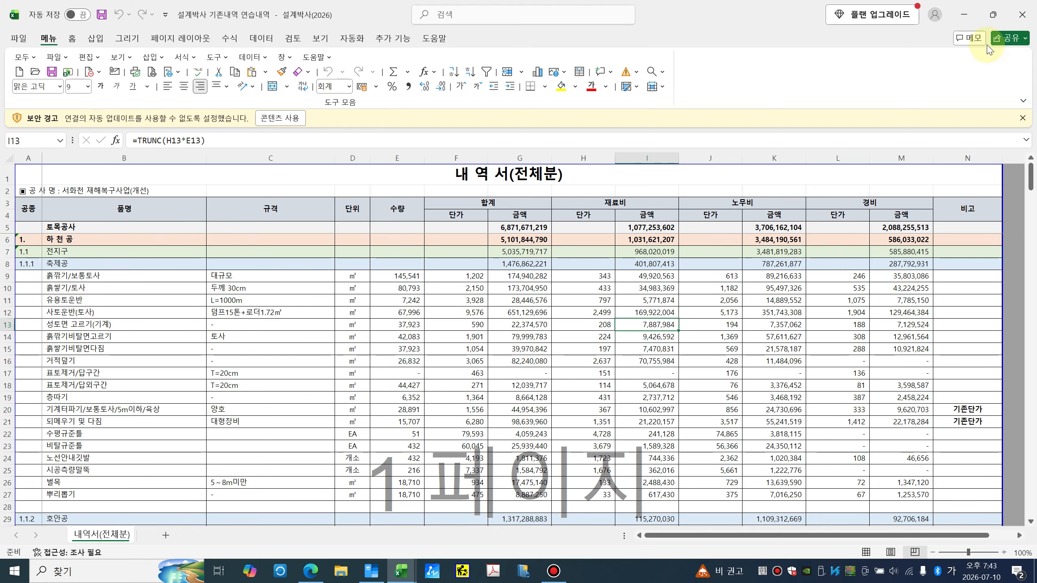
Step: Close the 기존내역서 workbook without saving changes
left_click(358, 531)
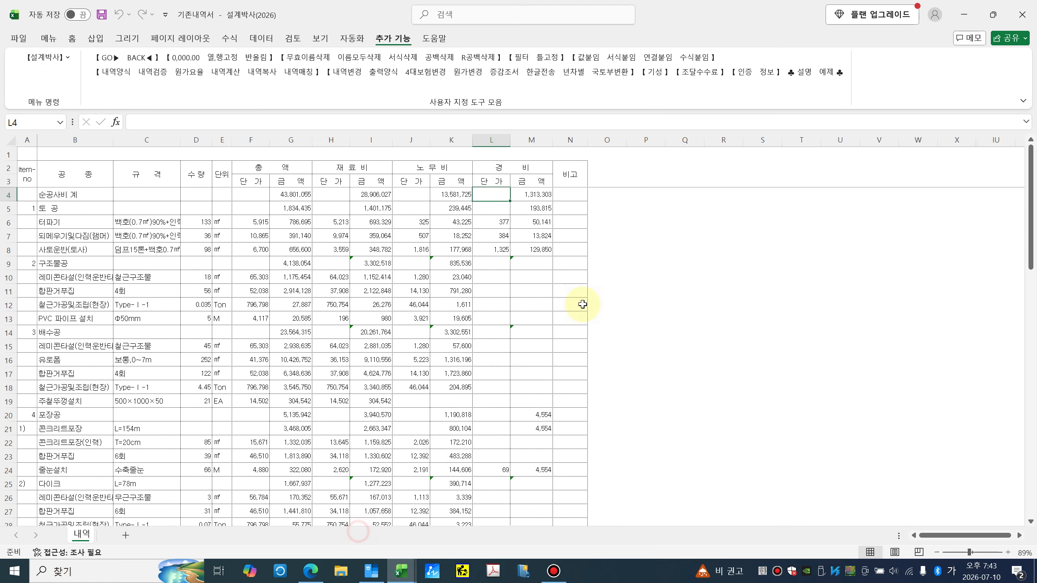
left_click(1022, 14)
left_click(537, 301)
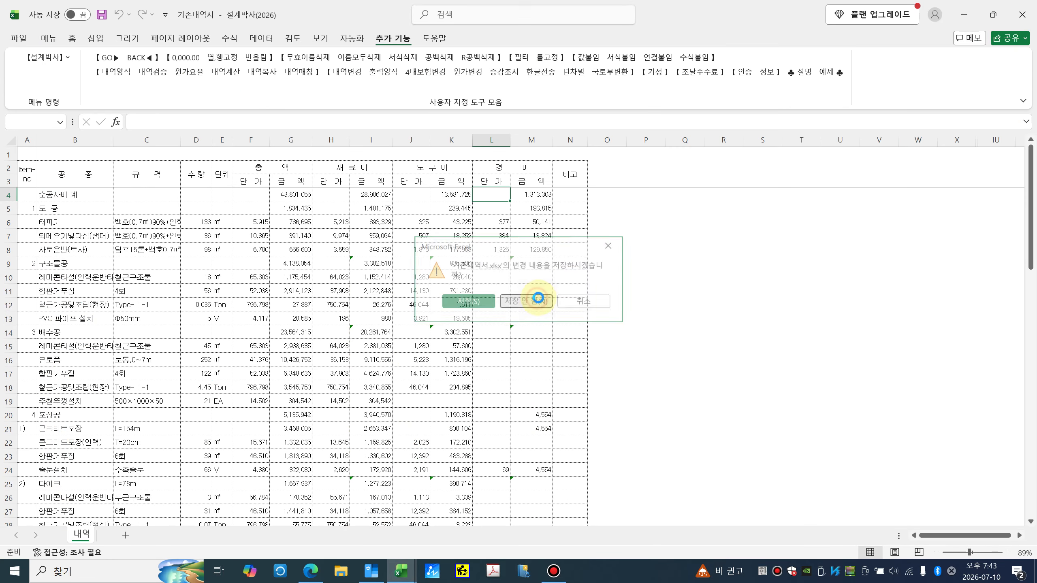
scroll(207, 249, "down", 3)
scroll(200, 245, "up", 3)
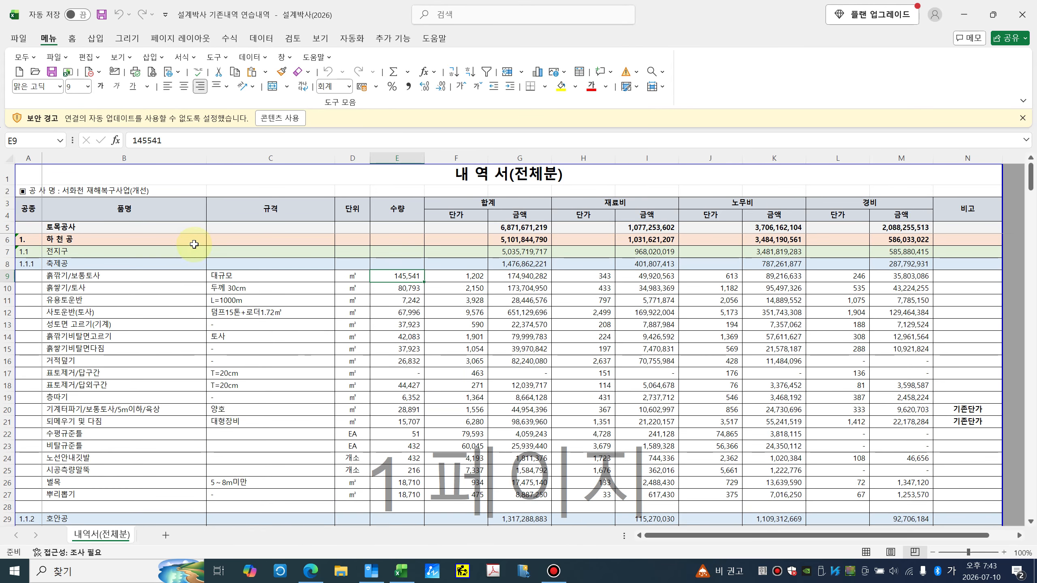
Step: Start the add-in's existing-estimate import (기존내역가져오기)
left_click(399, 41)
left_click(109, 71)
left_click(465, 292)
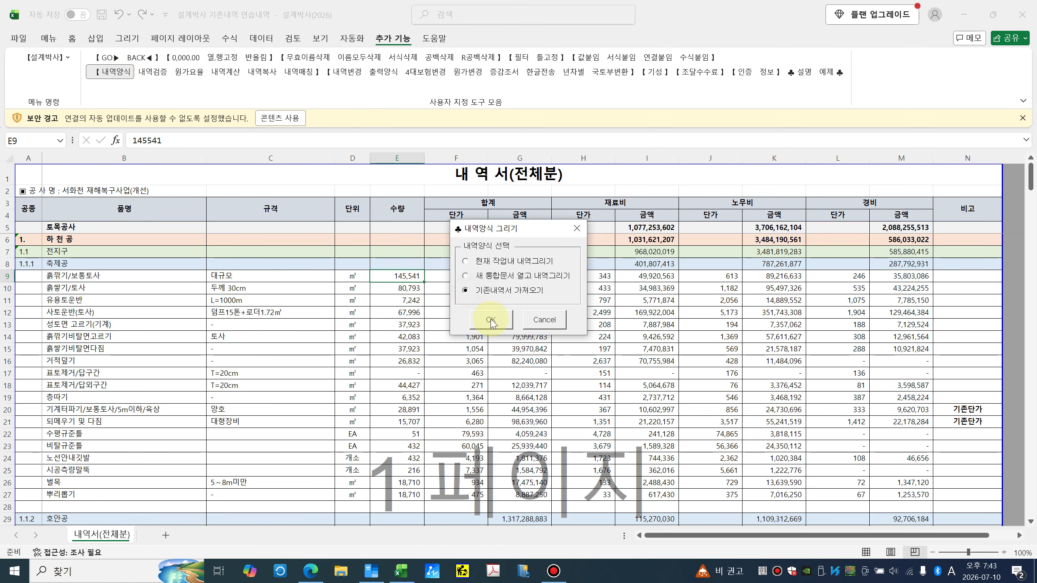
left_click(491, 320)
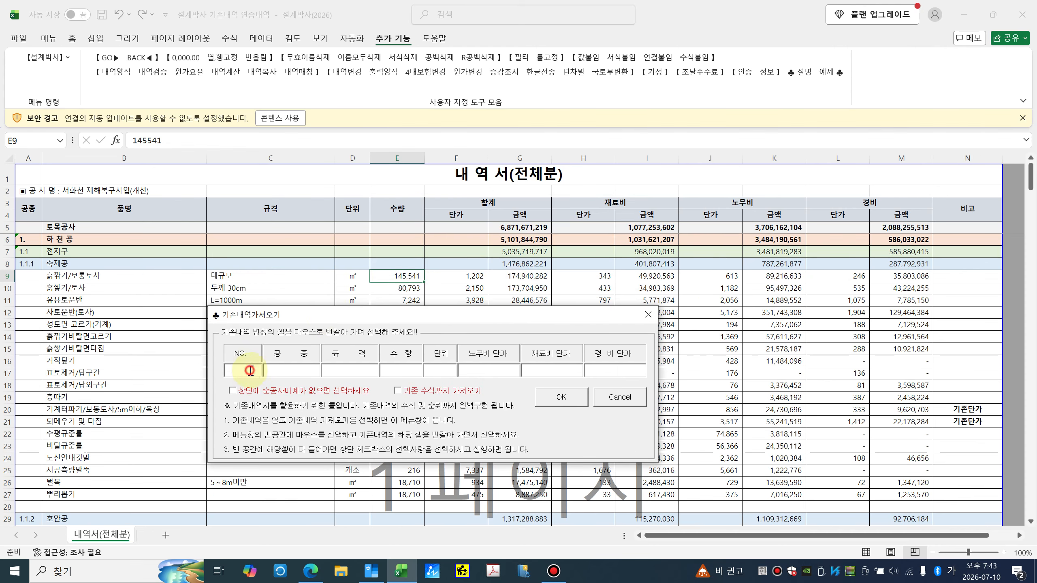
Step: Map A5, B5, C5, then E5 quantity, D5 unit, J5 labour, H5 material, L5 expense
left_click(32, 227)
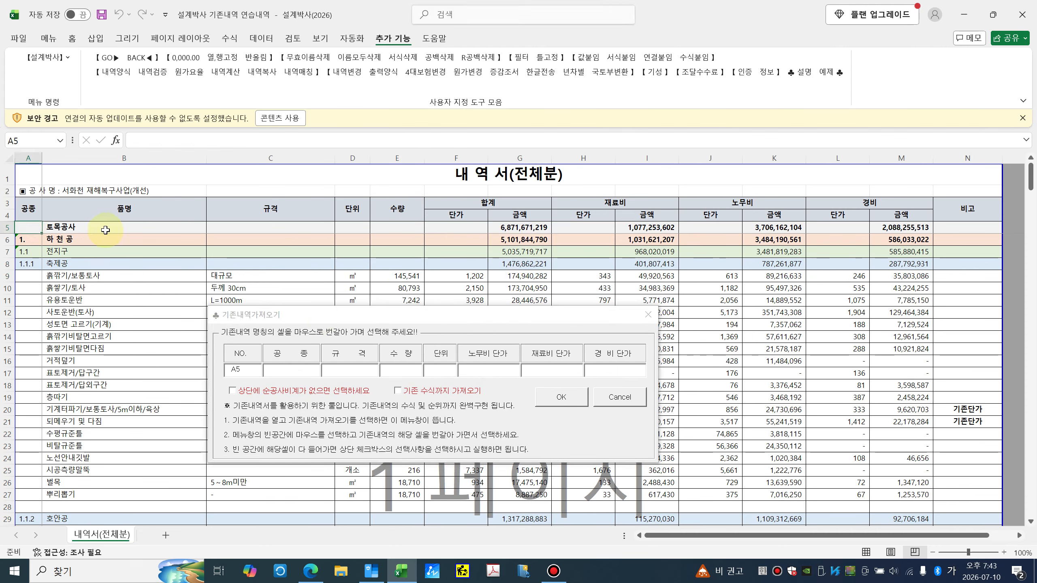
left_click(110, 229)
left_click(235, 229)
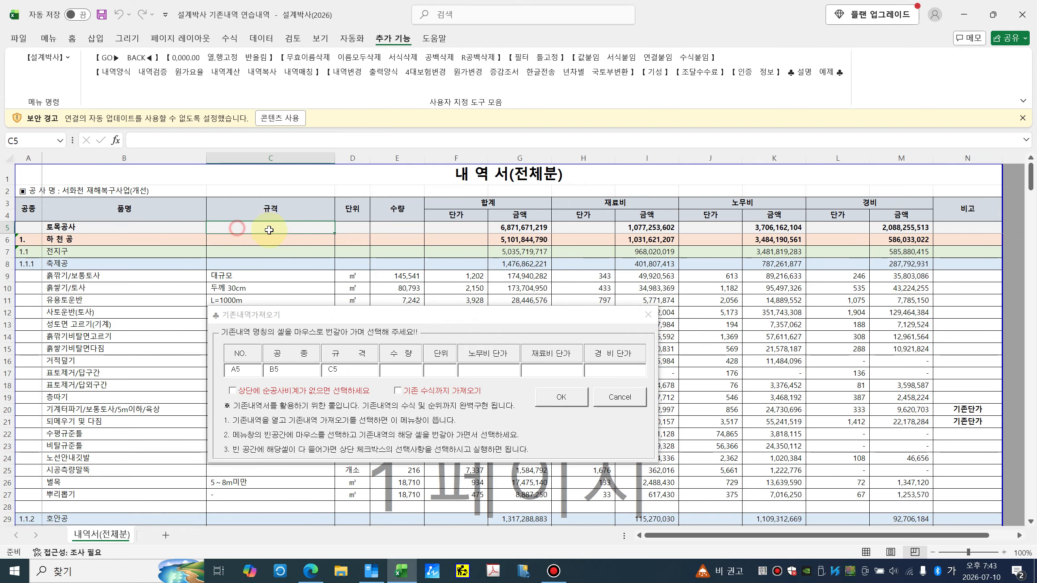
left_click(385, 228)
left_click(353, 227)
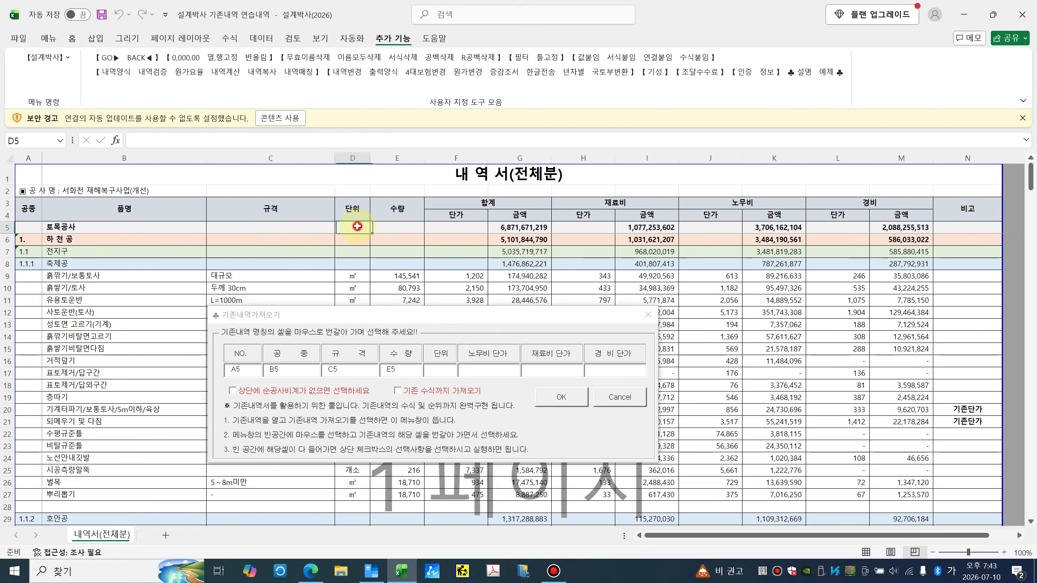
left_click(689, 227)
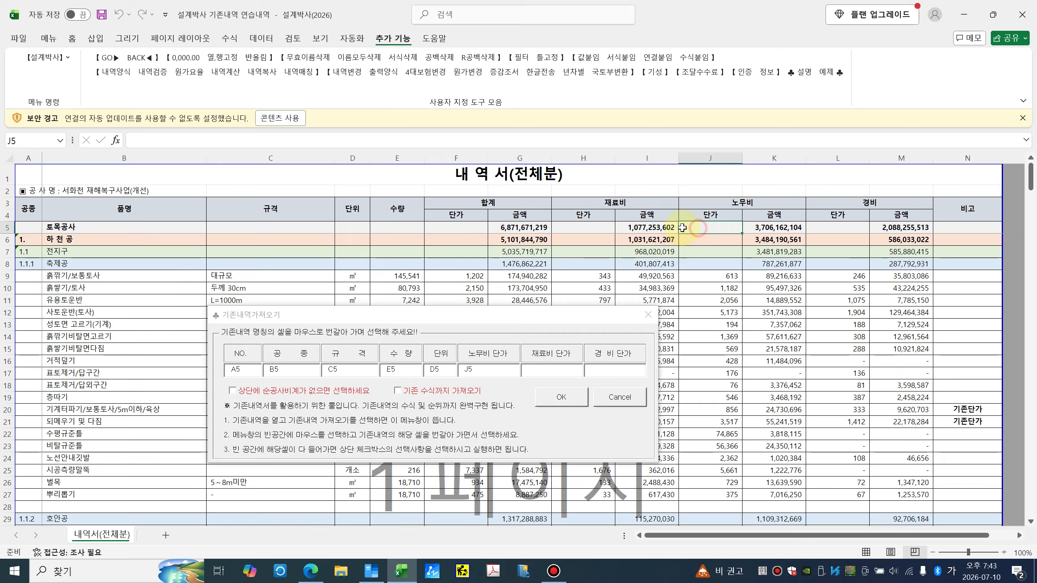
left_click(596, 227)
left_click(819, 229)
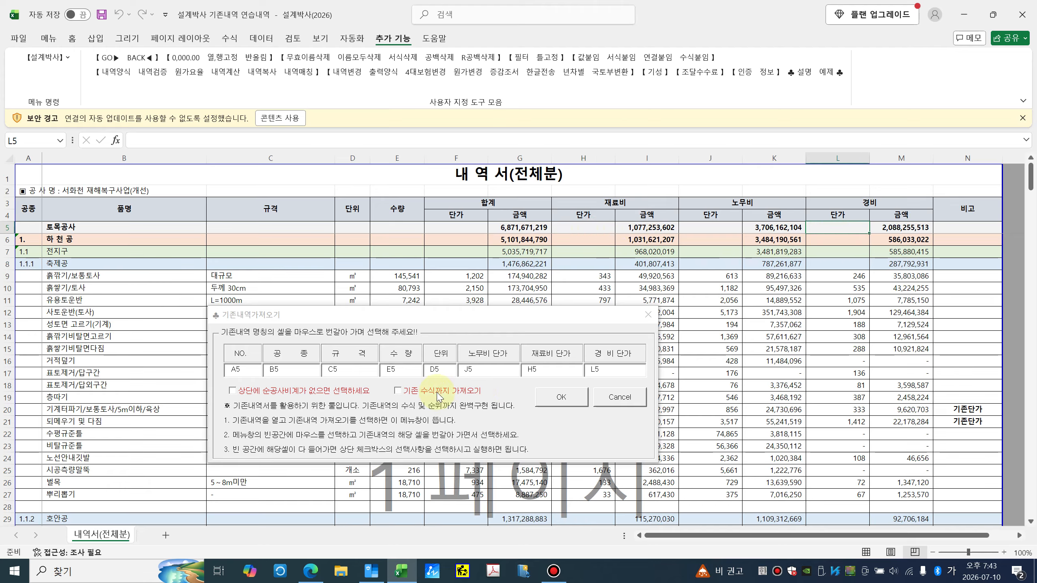
Step: Import including existing formulas and acknowledge the rank-formula notices
left_click(407, 392)
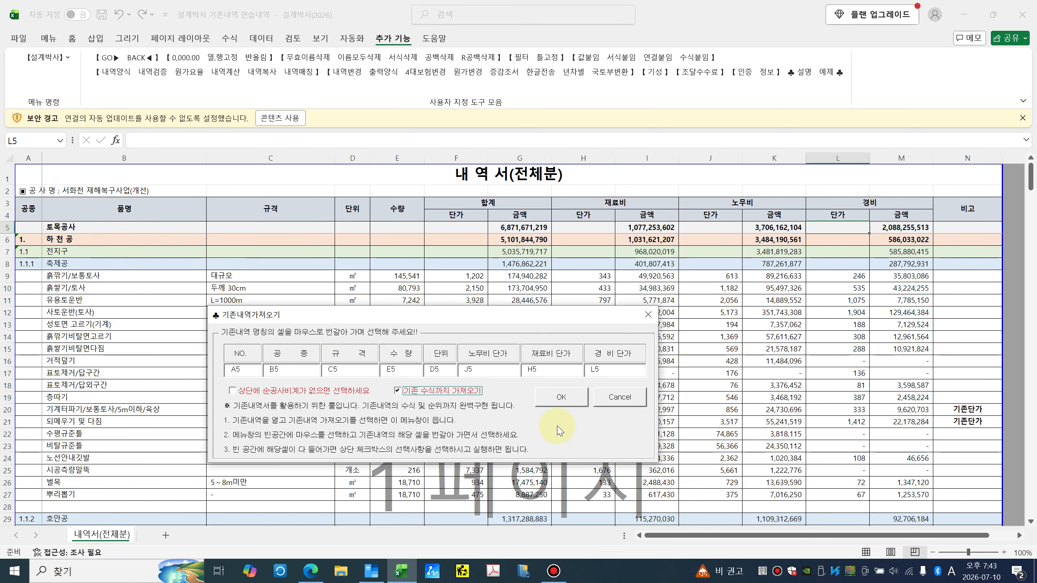
left_click(567, 397)
left_click(556, 329)
left_click(559, 331)
Step: Rank 하천 공 as level 1, 전지구 as 2, and 호안공 through 사급자재 as level 3
left_click(560, 332)
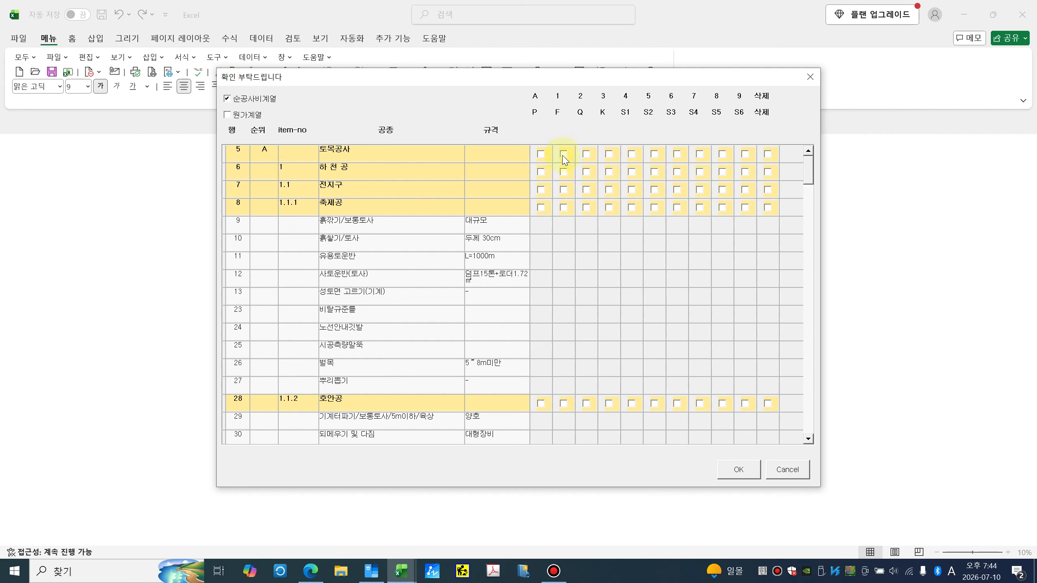
left_click(563, 172)
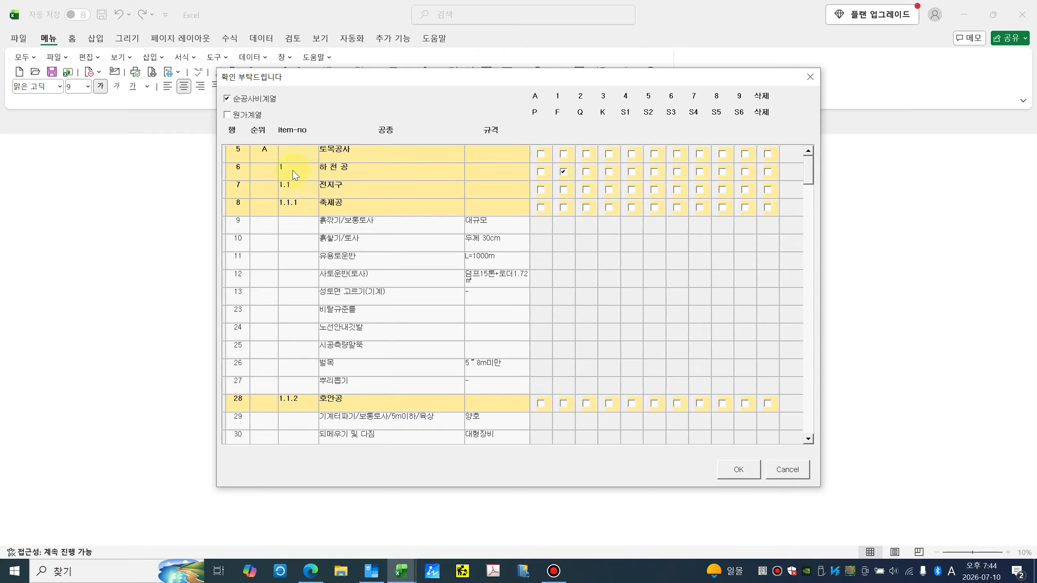
left_click(586, 190)
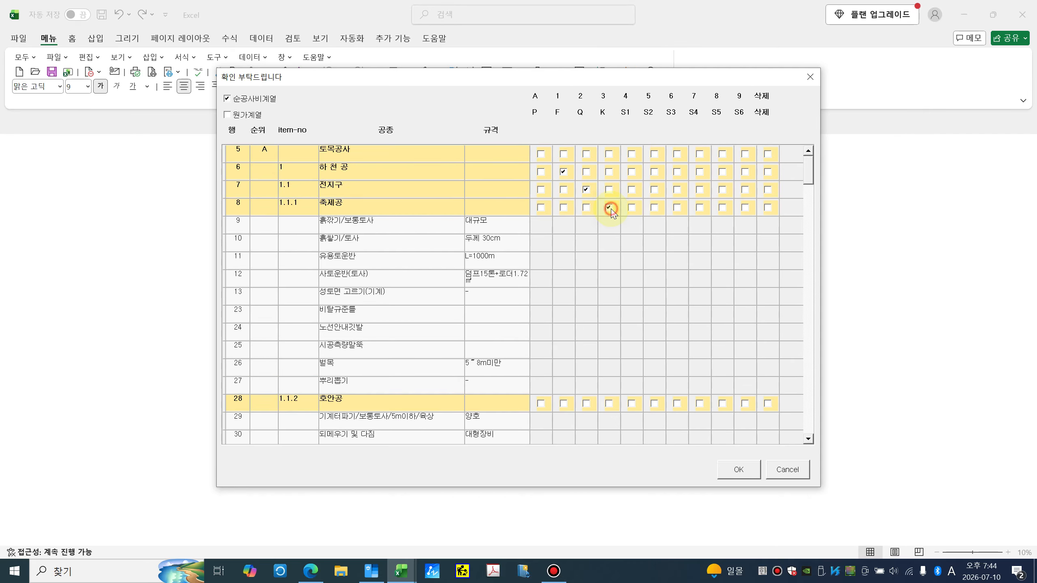
left_click(610, 404)
scroll(637, 367, "down", 3)
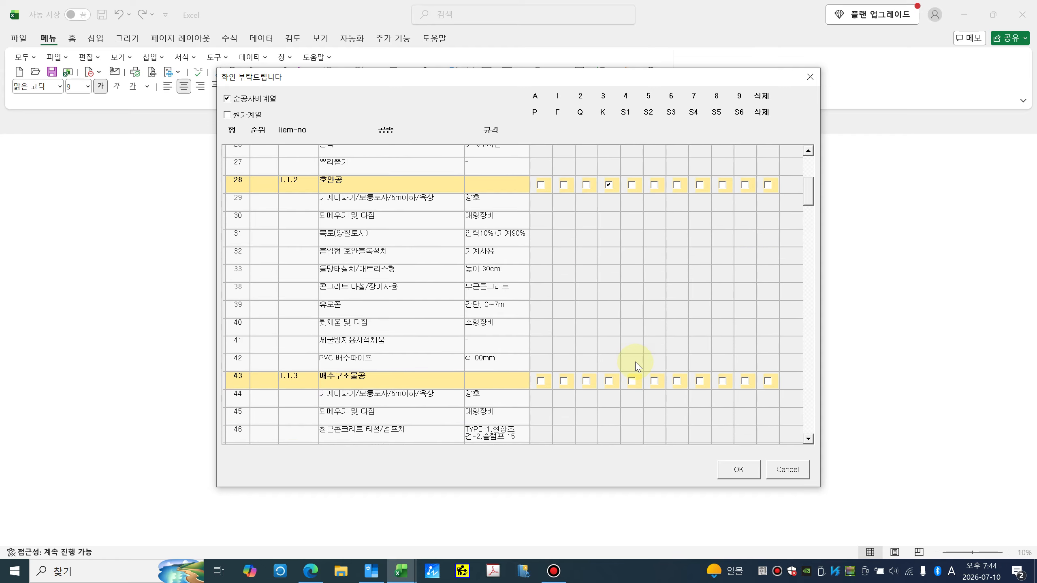
left_click(609, 357)
scroll(614, 360, "down", 5)
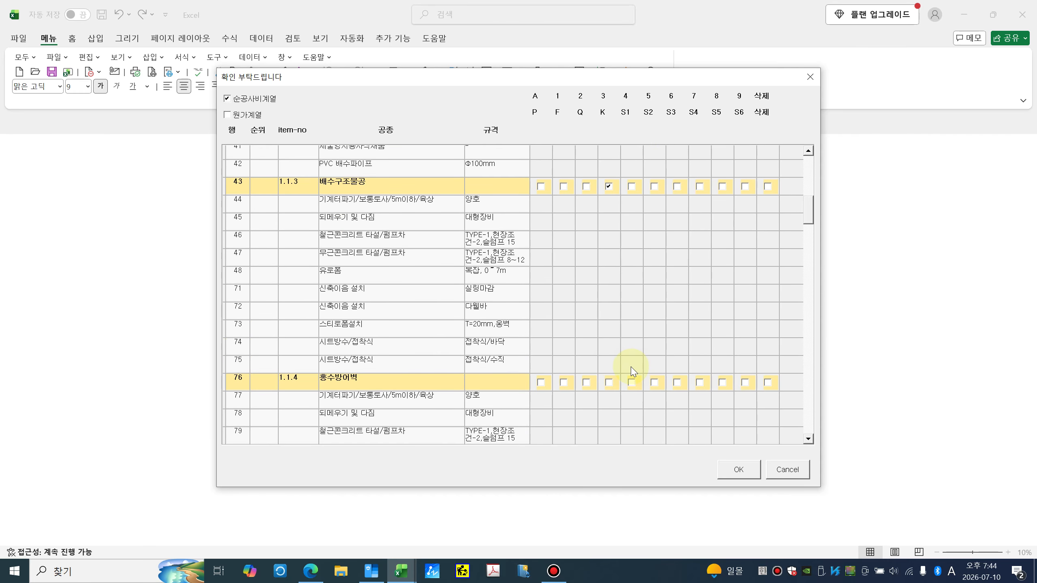
left_click(608, 333)
scroll(625, 350, "down", 5)
left_click(608, 311)
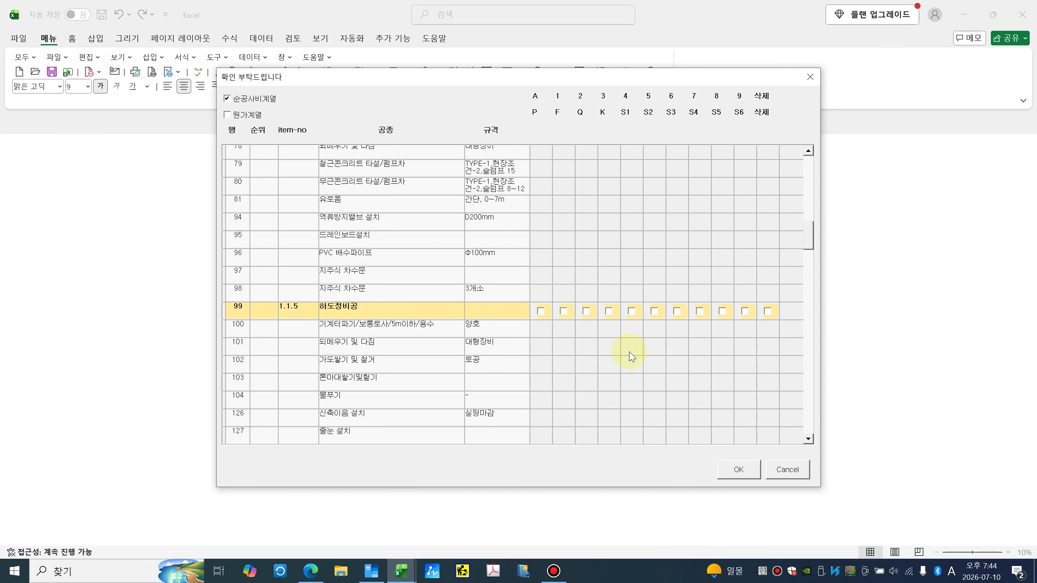
scroll(626, 344, "down", 4)
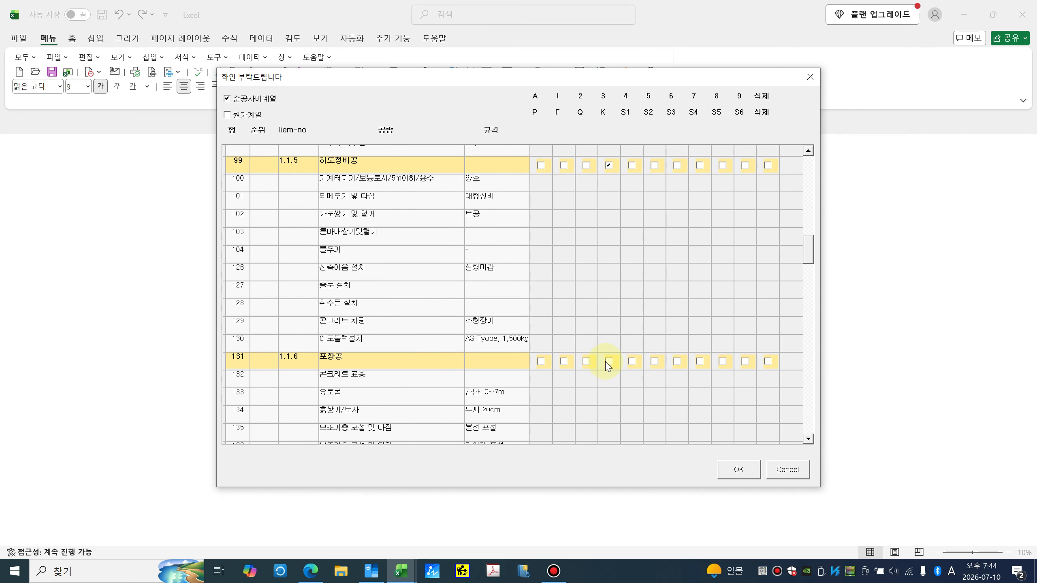
scroll(628, 365, "down", 5)
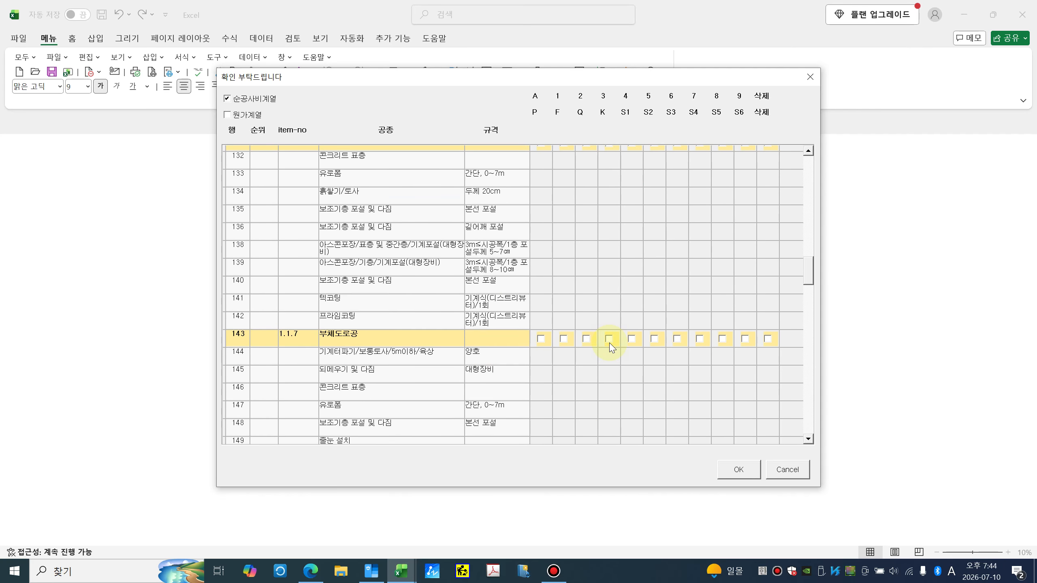
left_click(608, 338)
scroll(612, 343, "down", 5)
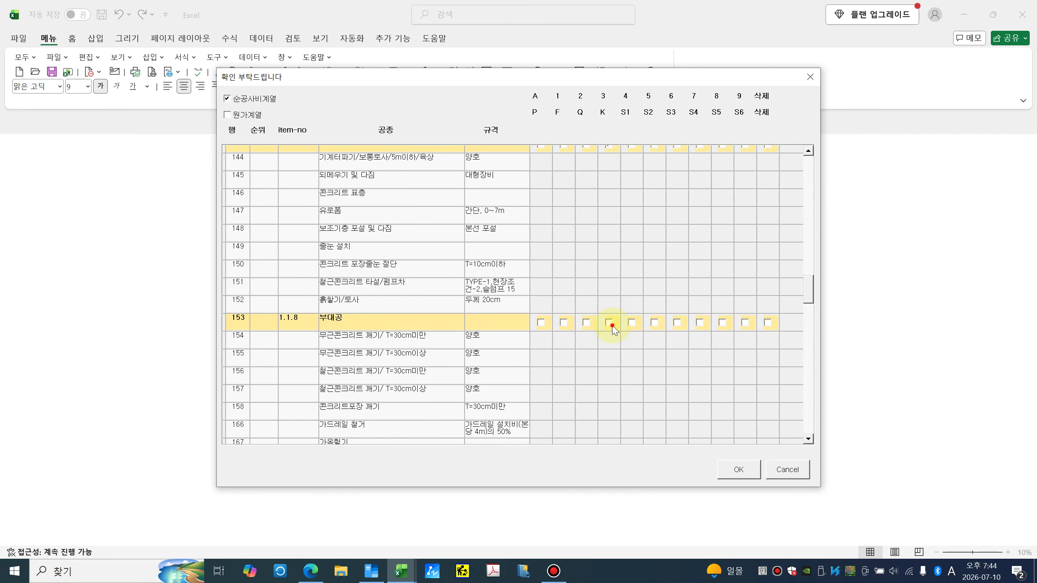
left_click(610, 324)
scroll(618, 335, "down", 4)
left_click(609, 349)
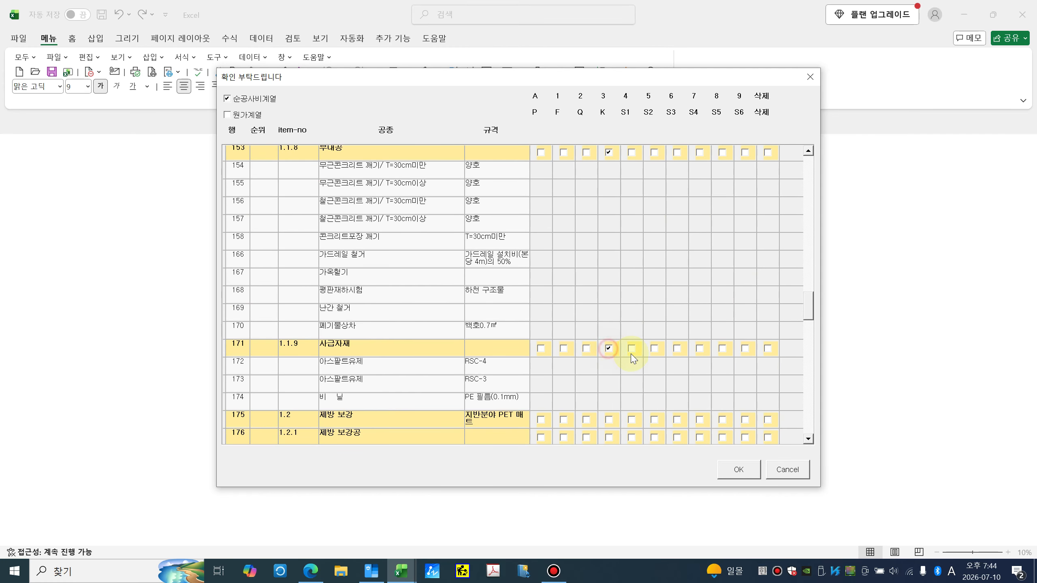
scroll(587, 353, "down", 2)
Step: Rank 제방 보강, 가설사무소, 기존교량 철거, 기타 as 2, 부대시설공 as 1, others as 3
left_click(586, 347)
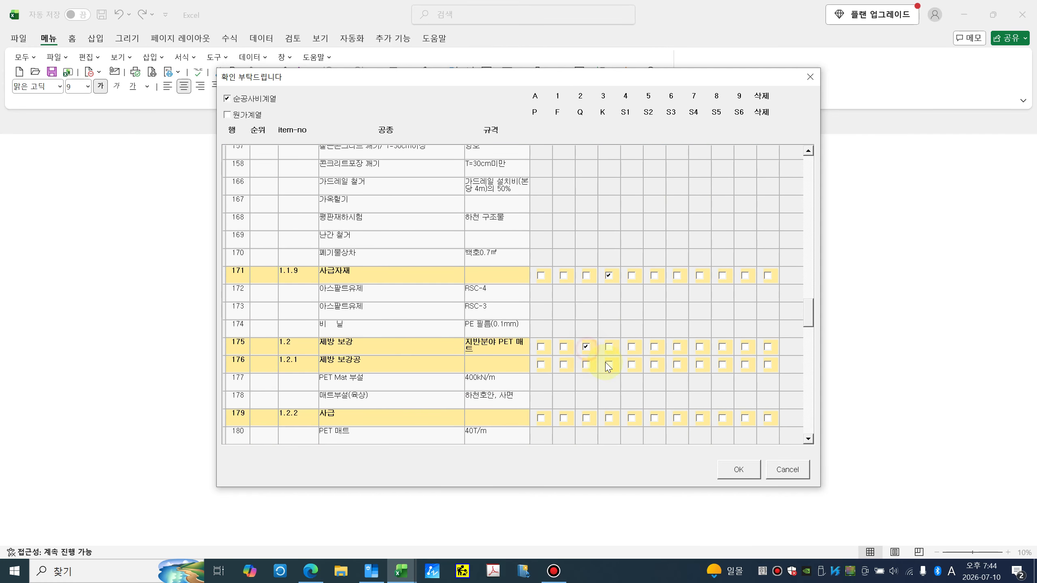
left_click(609, 415)
scroll(615, 392, "down", 4)
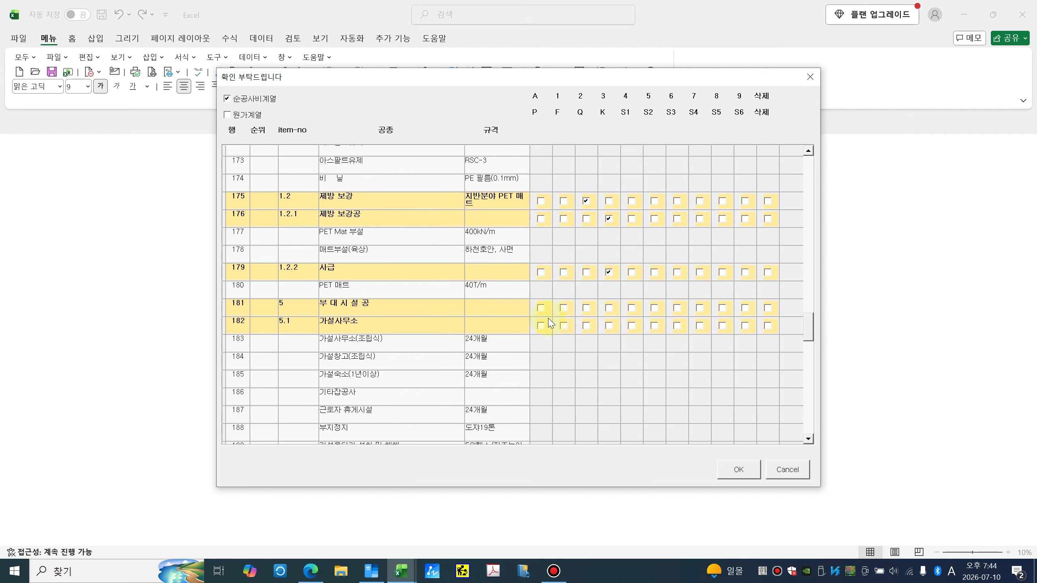
left_click(565, 308)
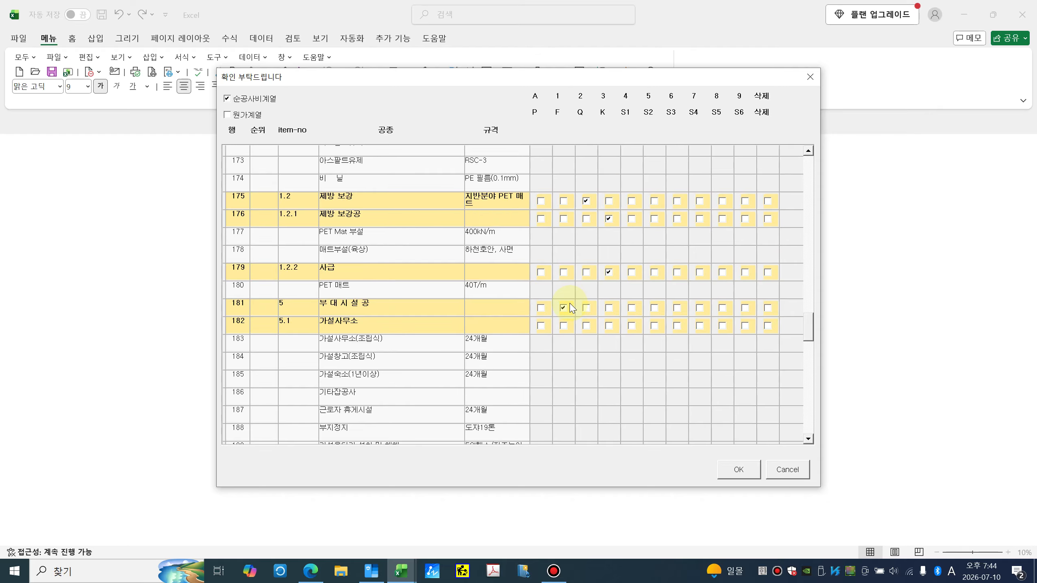
left_click(587, 329)
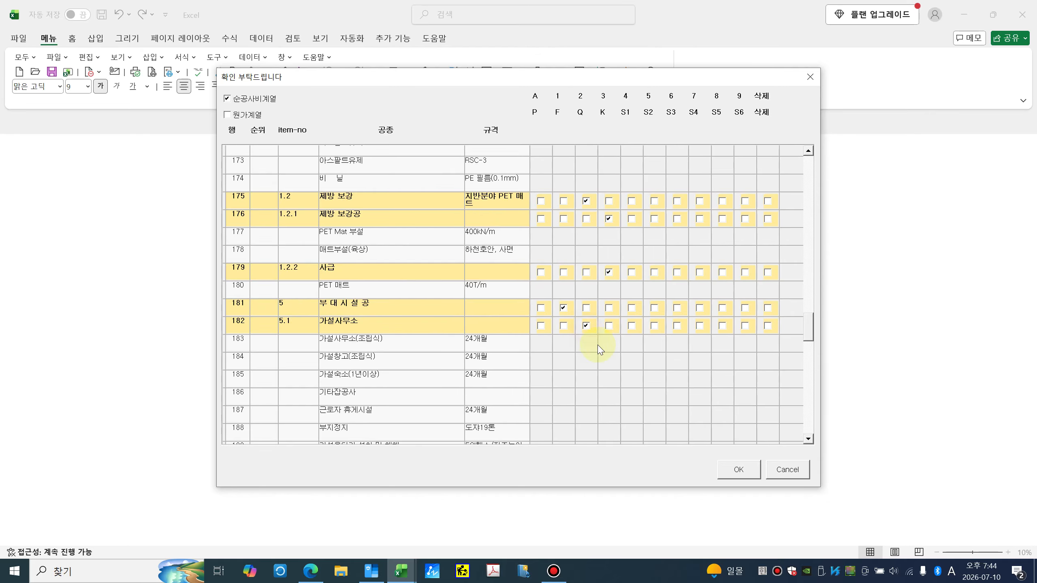
scroll(560, 347, "down", 2)
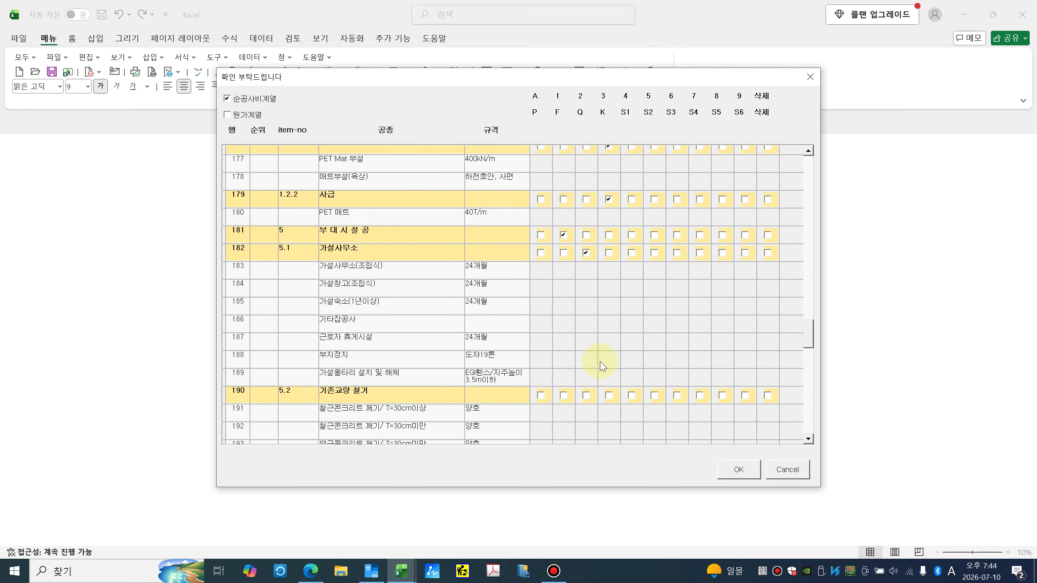
left_click(587, 398)
scroll(606, 382, "down", 2)
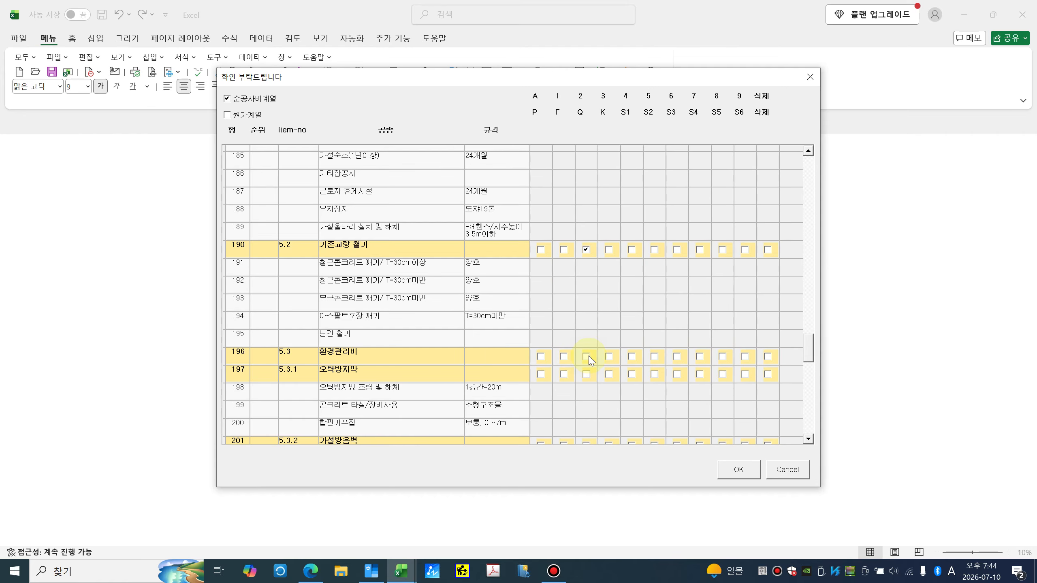
left_click(609, 374)
scroll(611, 359, "down", 1)
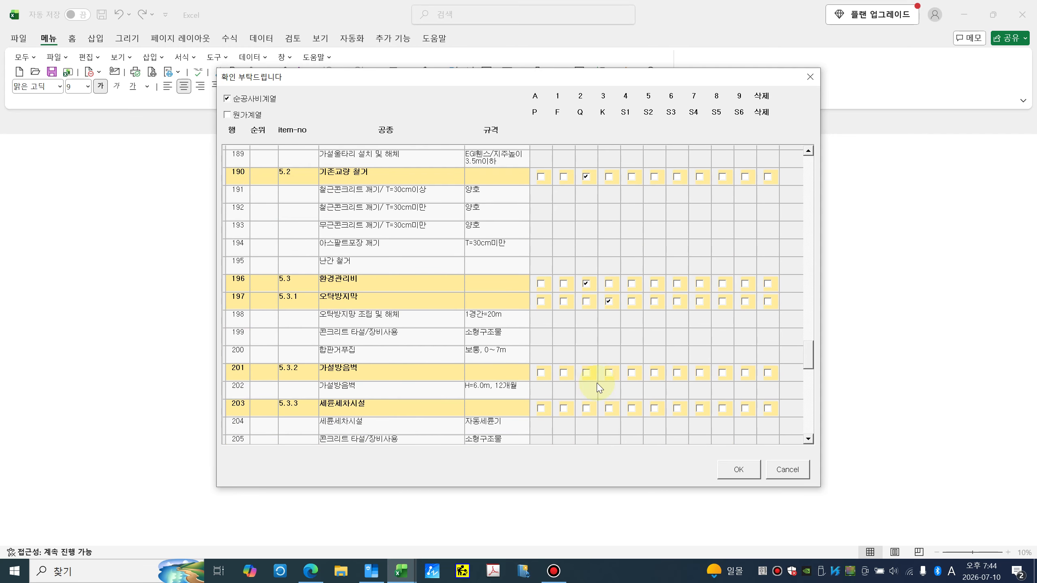
left_click(609, 373)
left_click(608, 408)
scroll(612, 392, "down", 2)
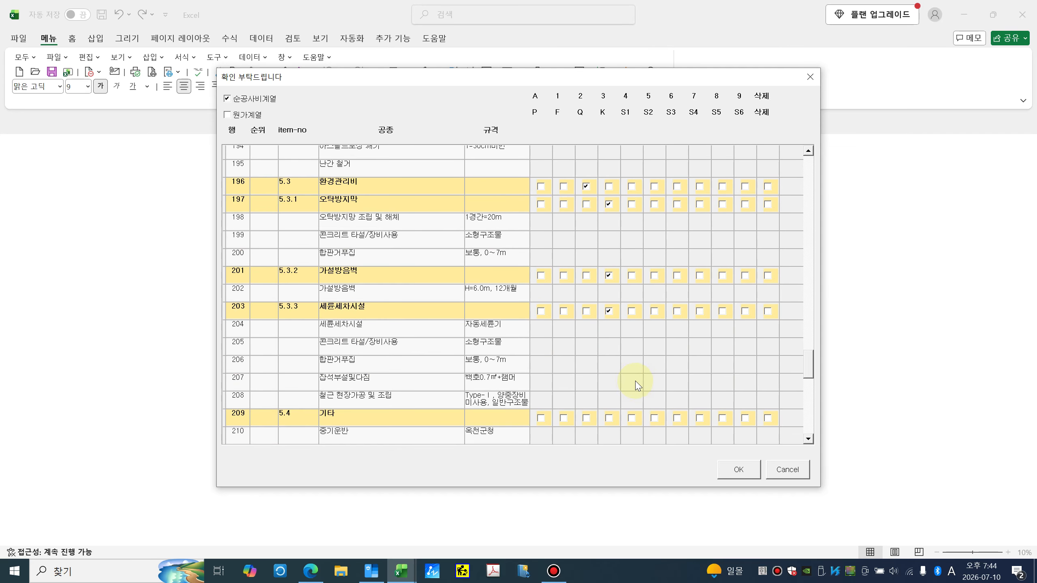
left_click(586, 372)
scroll(591, 372, "down", 2)
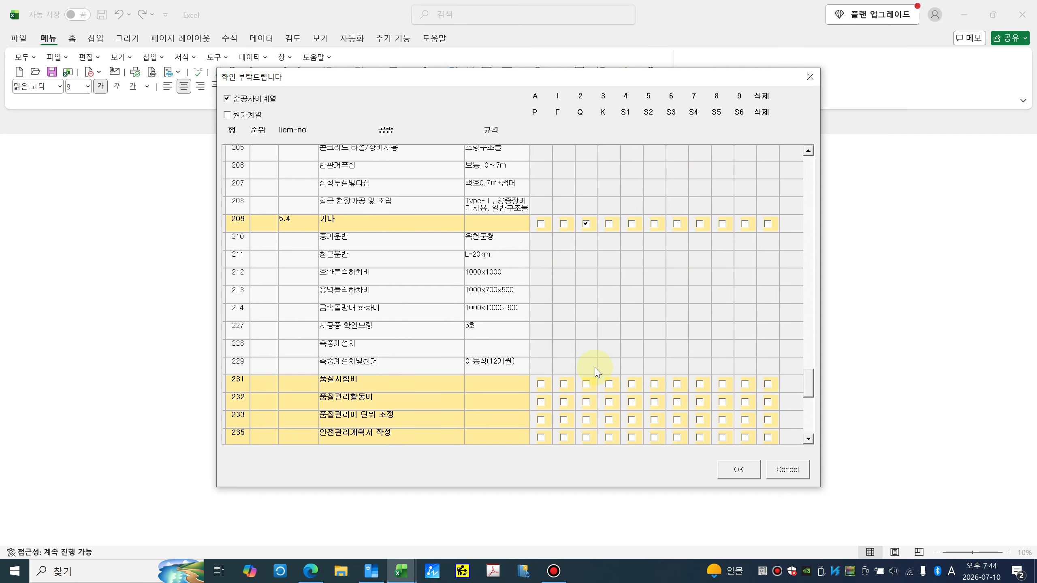
scroll(589, 380, "down", 1)
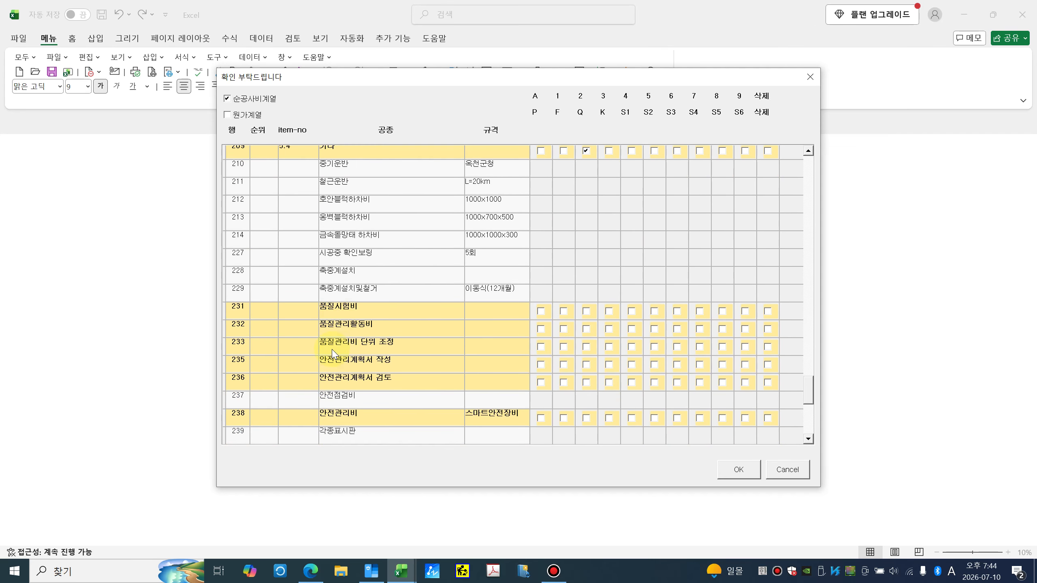
scroll(355, 354, "down", 1)
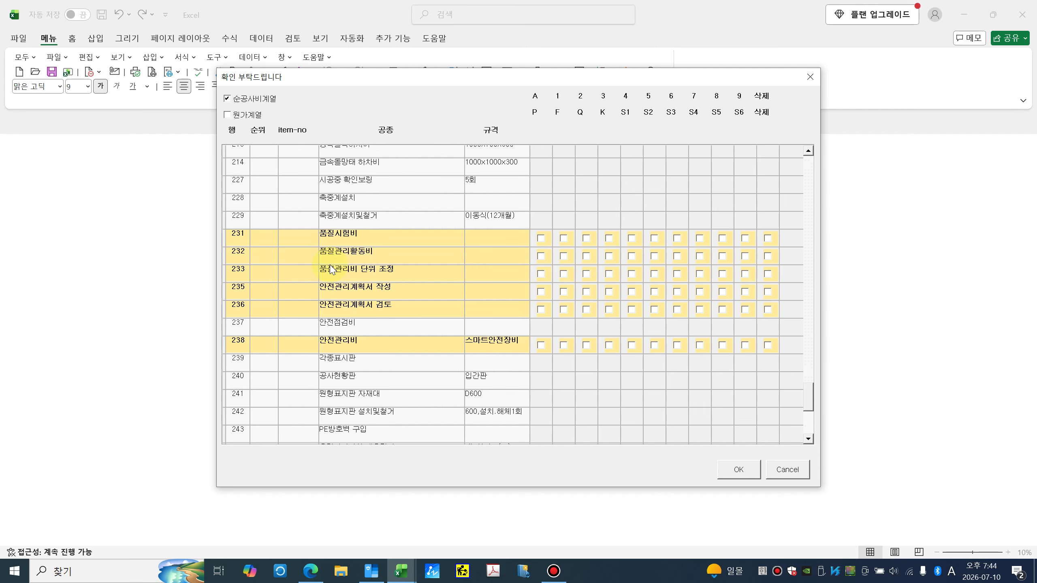
scroll(334, 286, "down", 3)
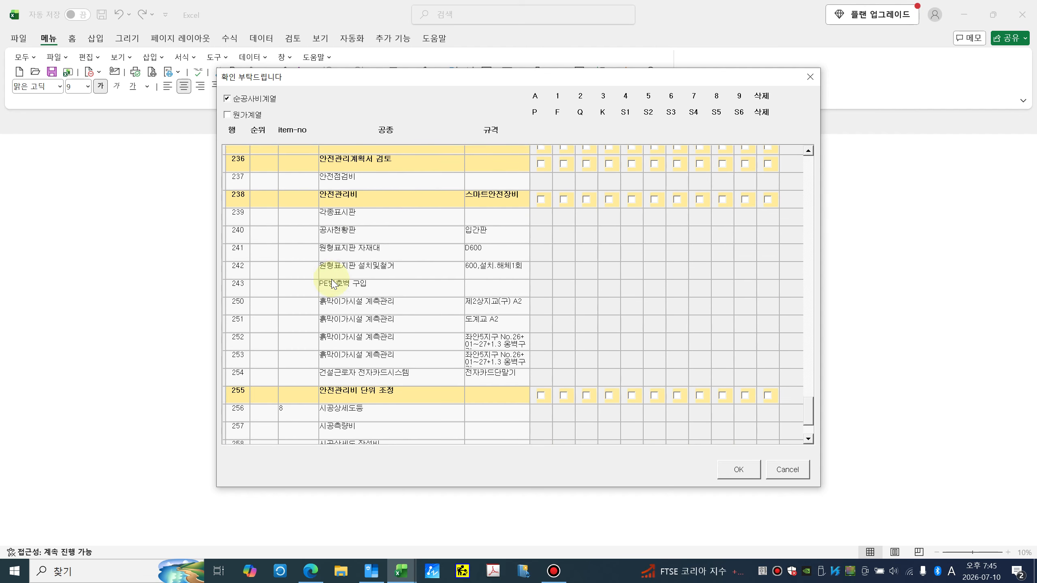
Step: Submit the rank levels, answer 예 to the 순공사비계열 and 원가계열 prompts, and dismiss completion messages
left_click(741, 472)
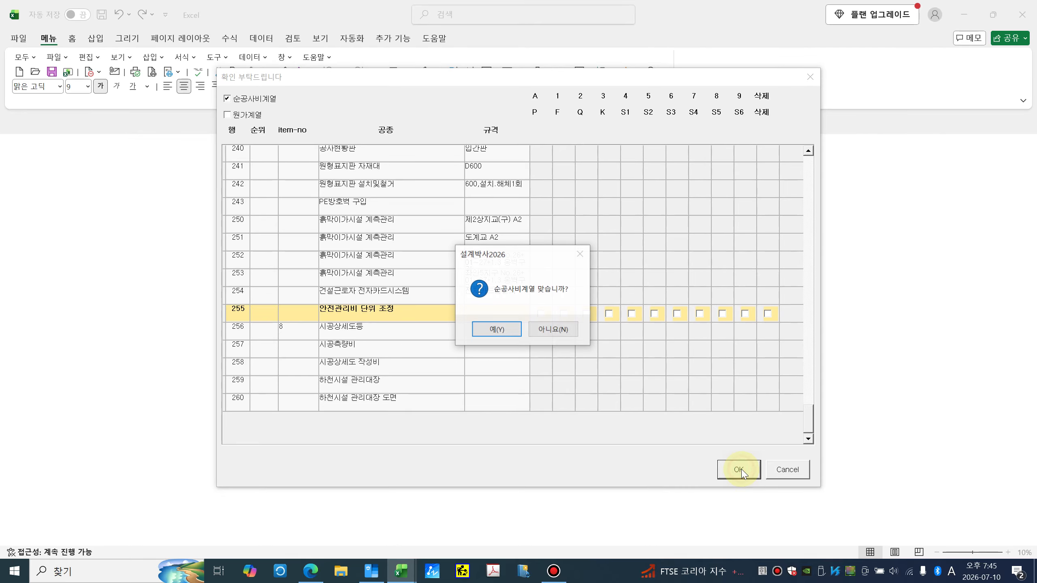
left_click(496, 331)
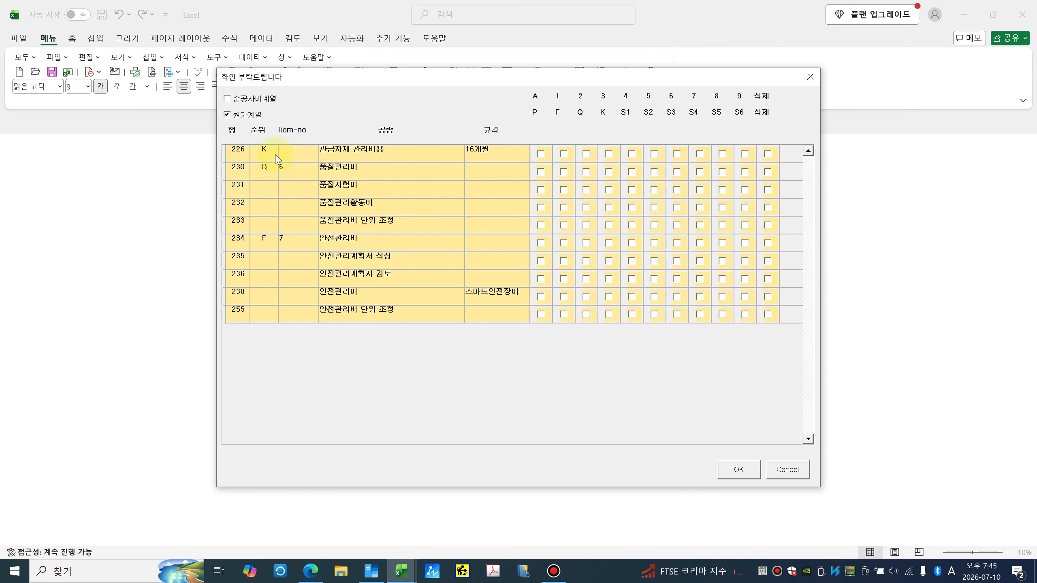
left_click(738, 474)
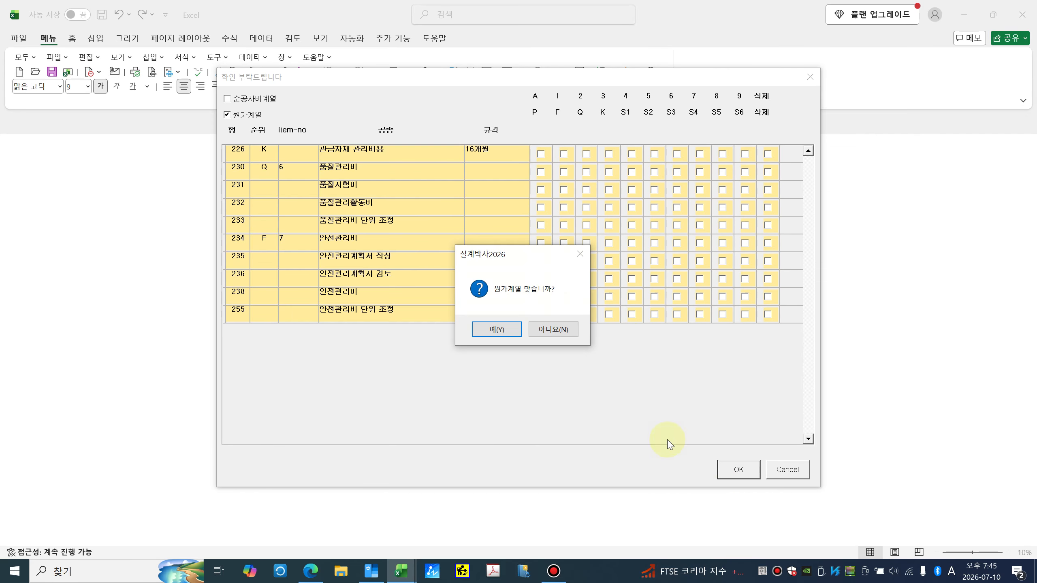
left_click(500, 332)
left_click(500, 342)
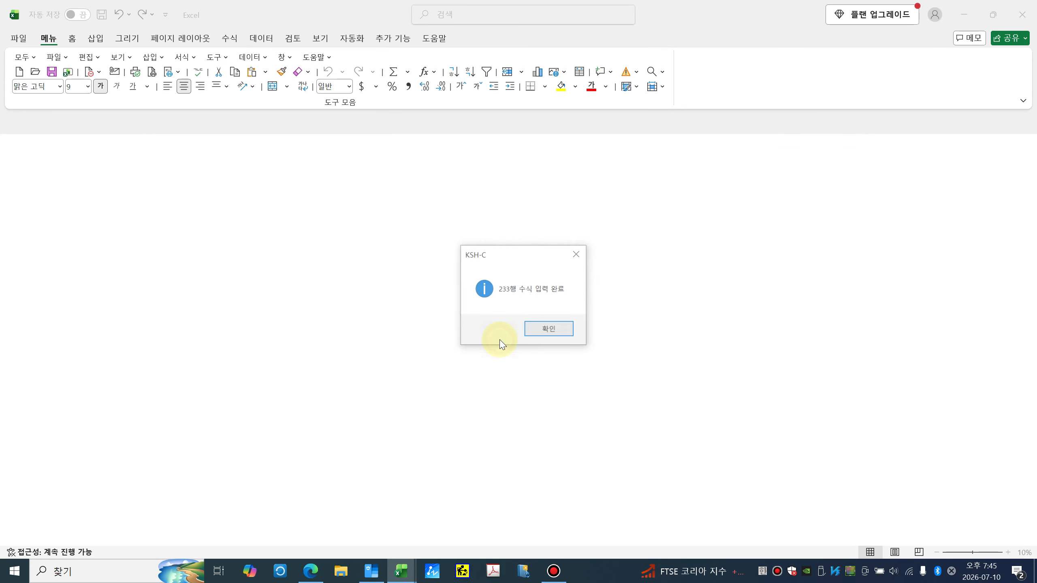
left_click(546, 330)
left_click(546, 330)
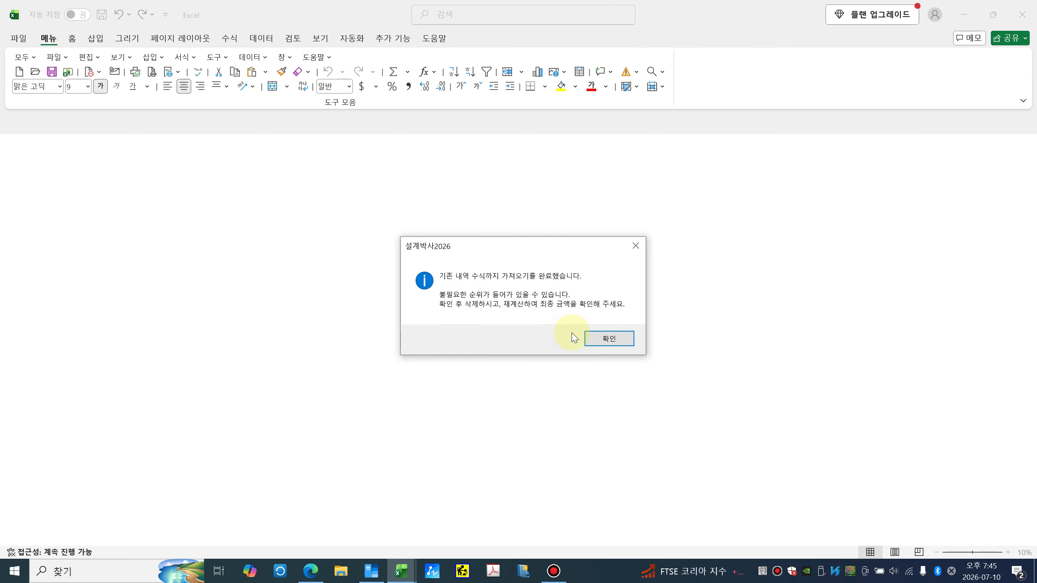
left_click(597, 338)
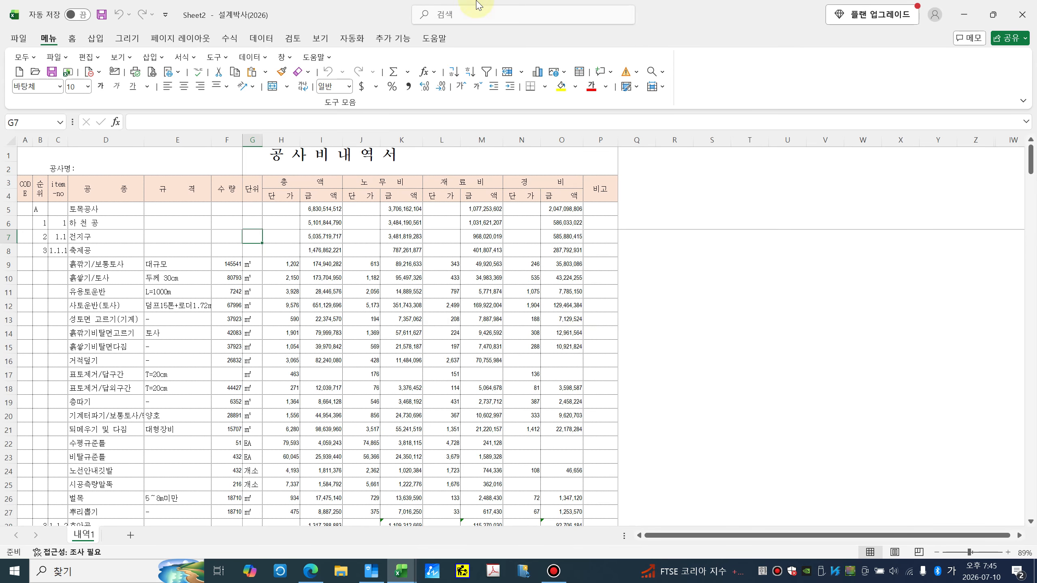
Step: Maximize the Sheet2 window and run the 자동검증 센터 amount check against the existing estimate
left_click_drag(366, 17, 558, 266)
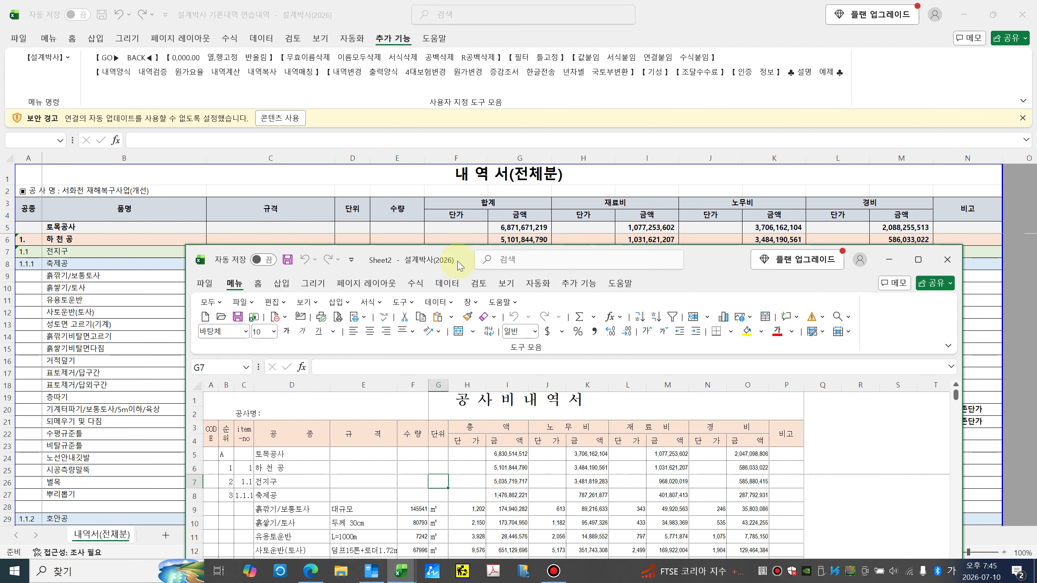
double_click(698, 261)
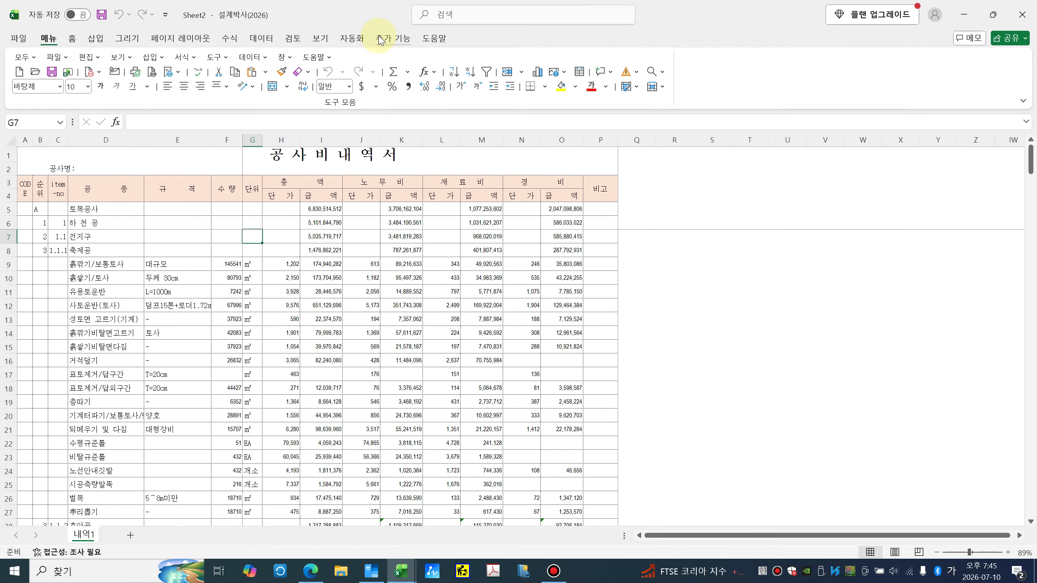
left_click(379, 39)
left_click(144, 77)
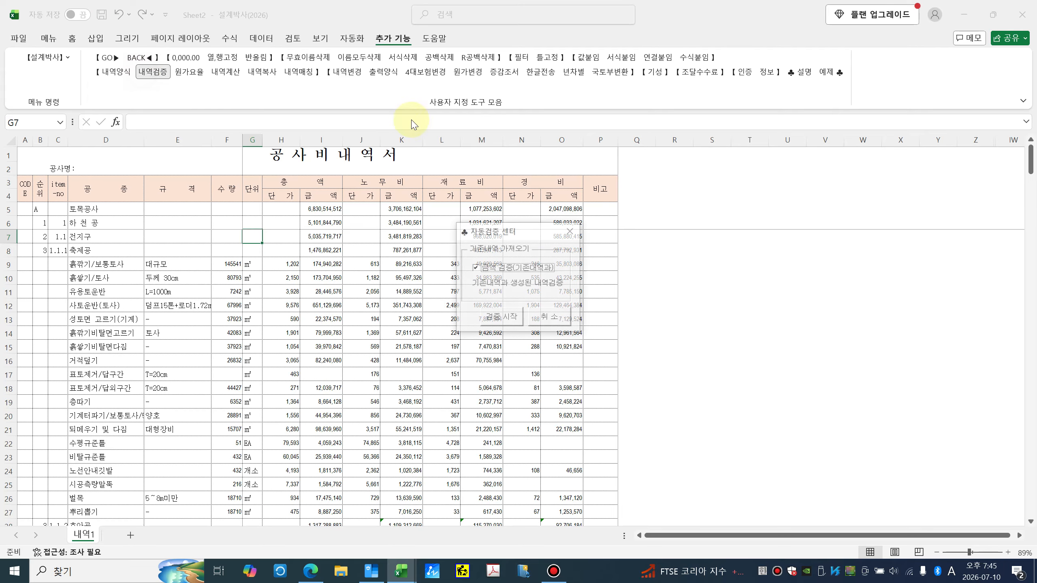
left_click(497, 317)
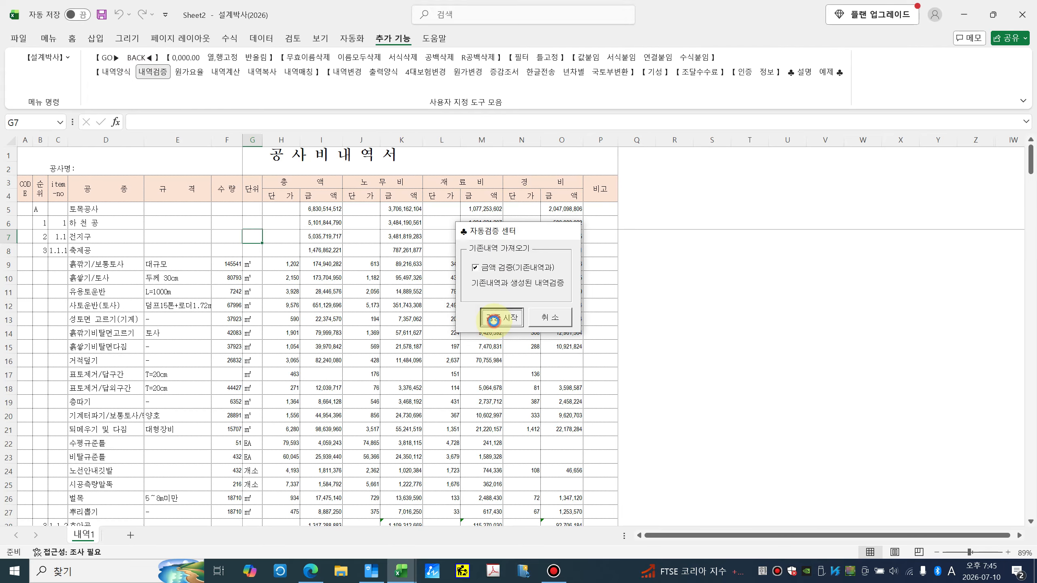
left_click(554, 327)
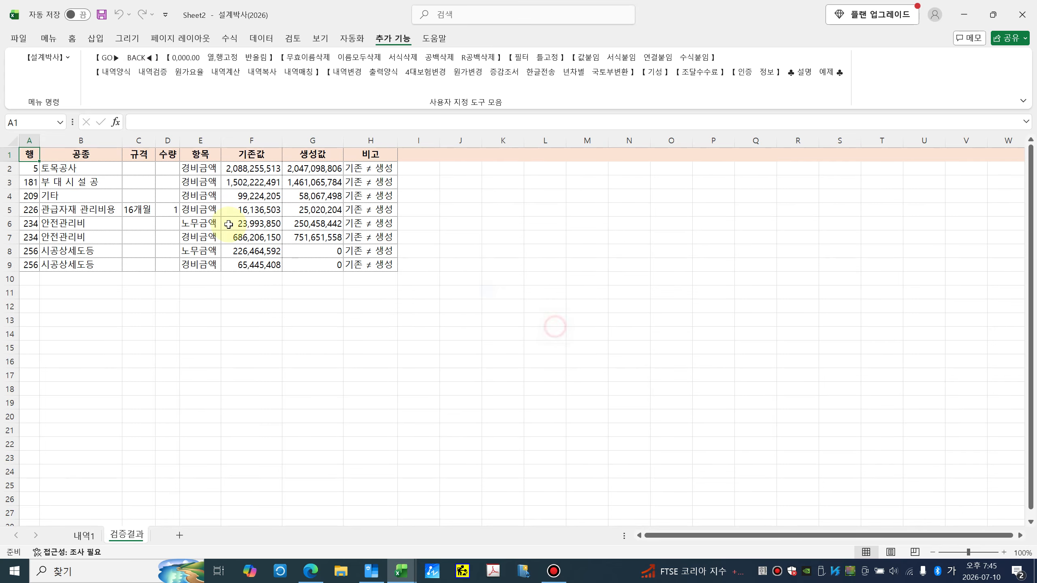
Step: Review the 검증결과 mismatches for 부대시설공, 기타, 관급자재 관리비용, 안전관리비 and 시공상세도등
left_click(71, 183)
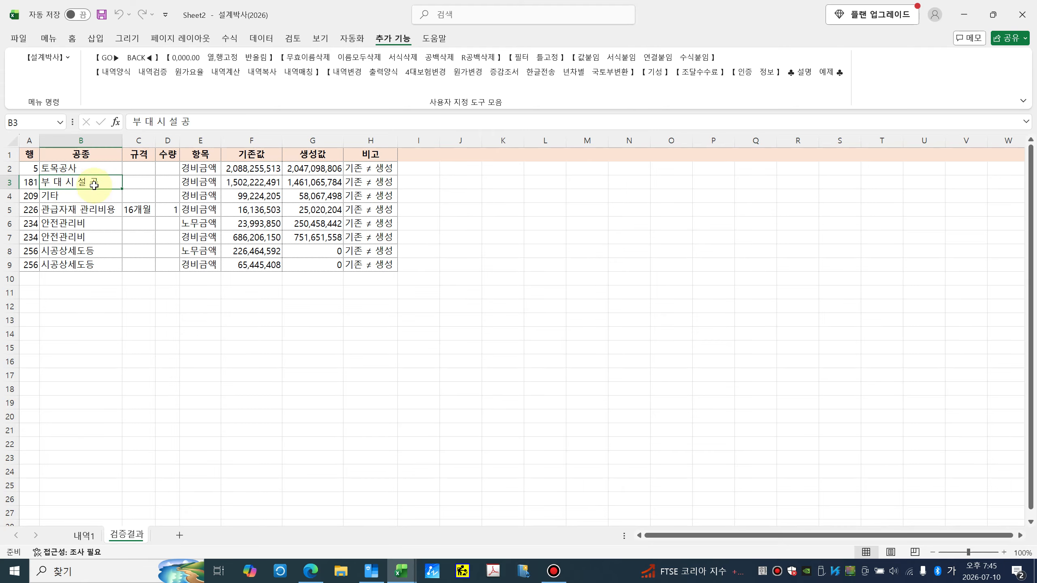
left_click(72, 199)
left_click(74, 209)
left_click(68, 227)
left_click(62, 247)
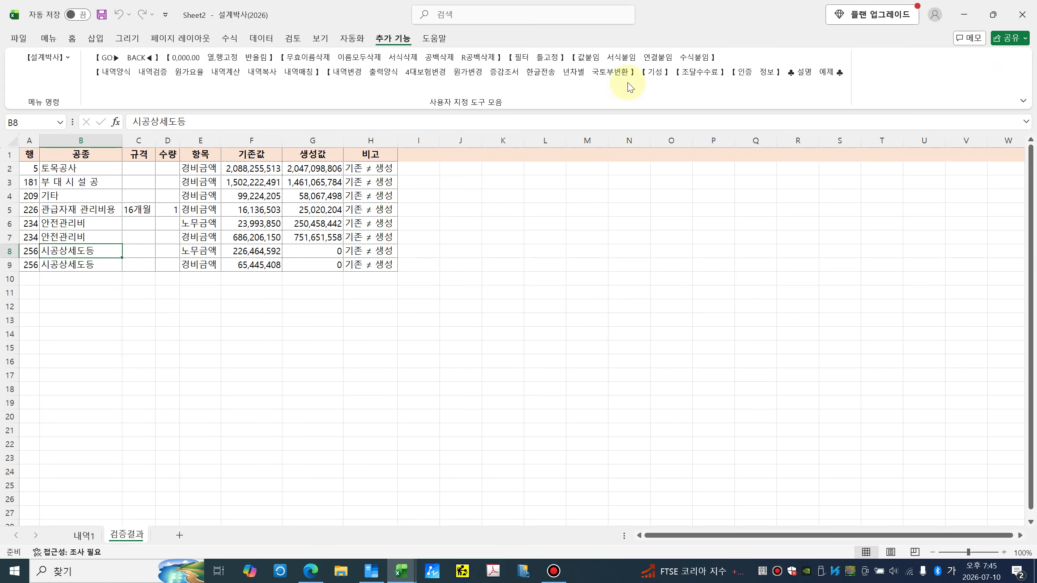
Step: On 내역1, check the sequence codes of heading rows 181 through 209
left_click(85, 535)
scroll(126, 421, "down", 20)
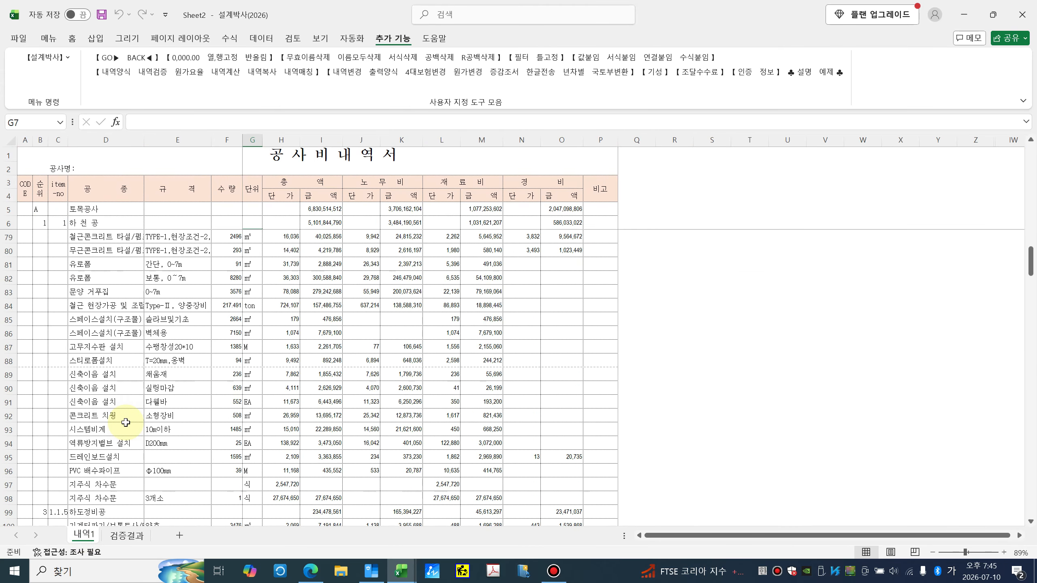
scroll(126, 422, "down", 20)
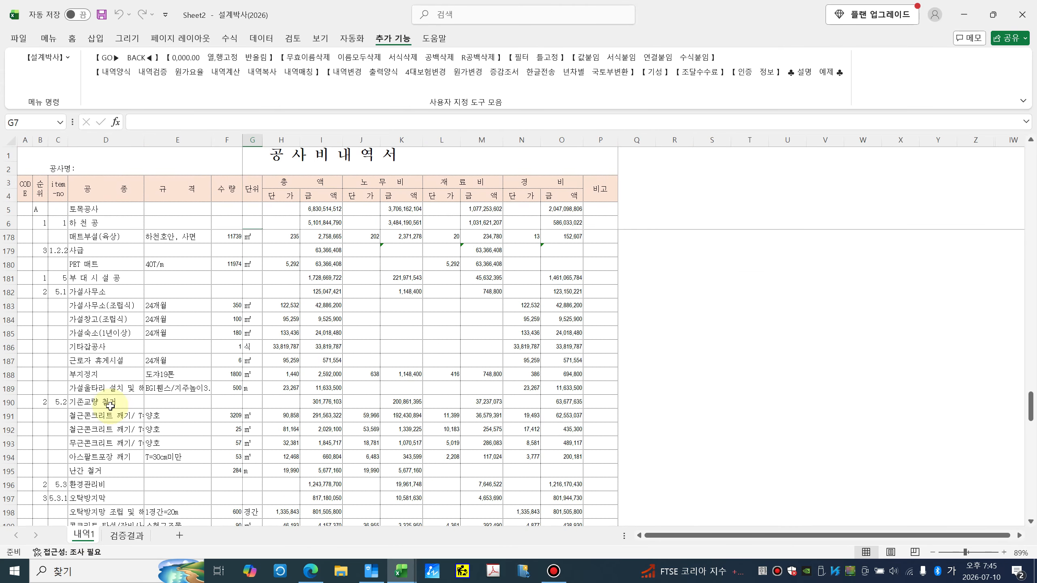
left_click(100, 275)
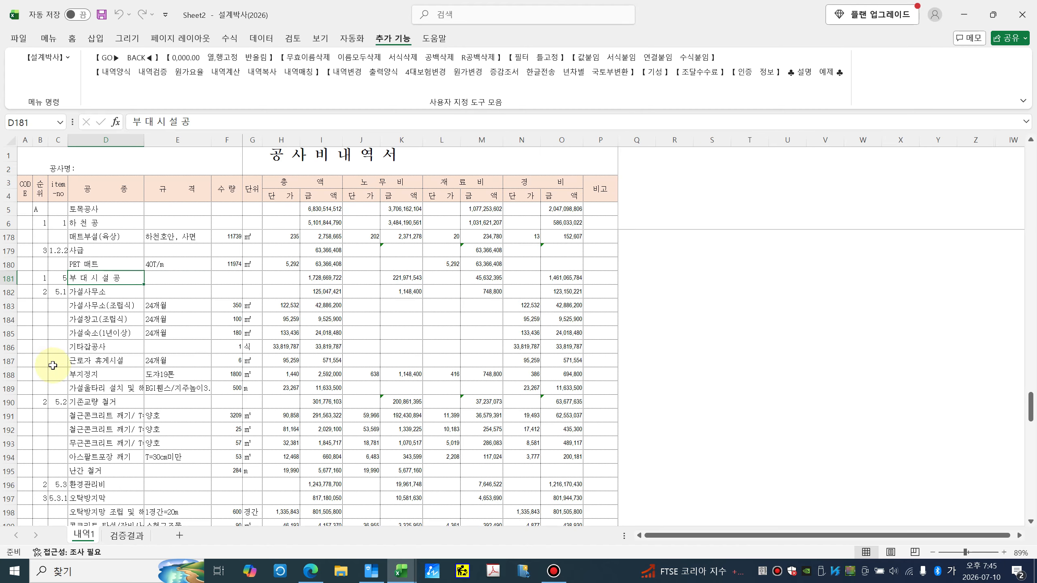
left_click(43, 404)
left_click(43, 281)
left_click(45, 293)
left_click(40, 401)
scroll(63, 396, "down", 3)
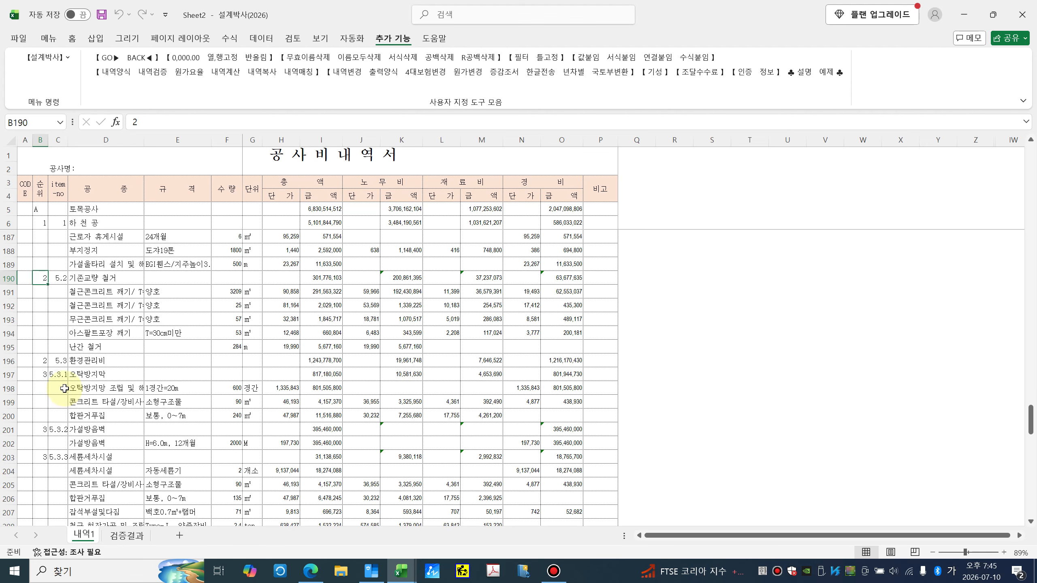
left_click(41, 374)
scroll(42, 375, "down", 3)
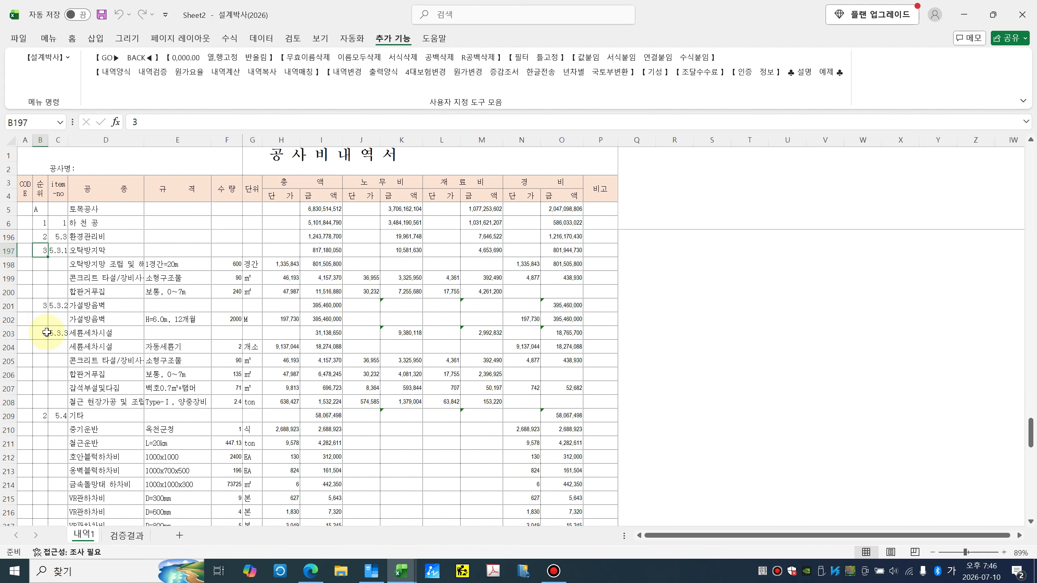
left_click(41, 415)
scroll(66, 396, "down", 1)
scroll(66, 396, "down", 7)
Step: Clear the K code from row 226's 관급자재 관리비용 item
left_click(39, 360)
scroll(76, 361, "up", 1)
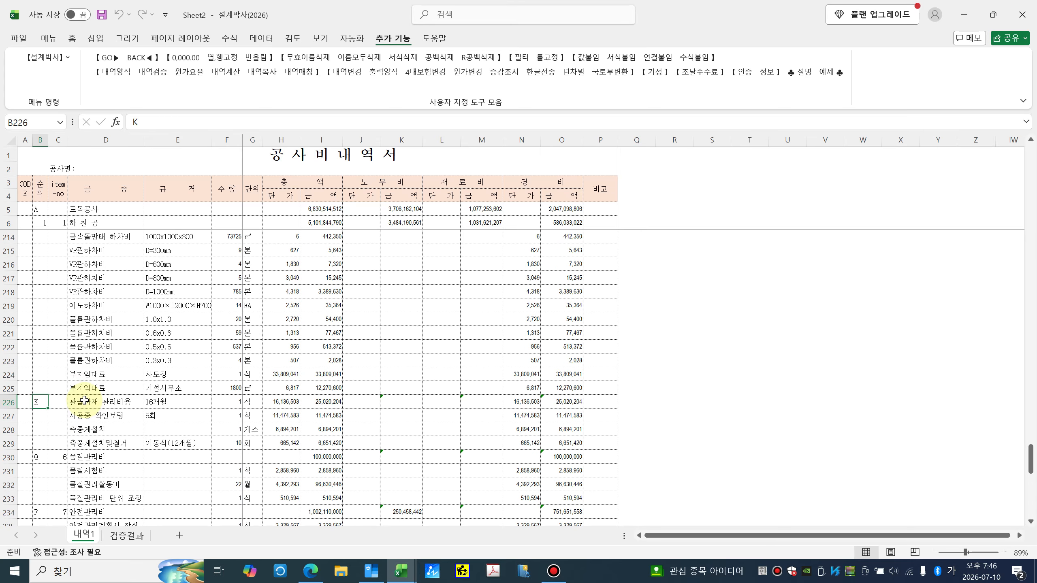
left_click(83, 401)
scroll(78, 372, "up", 1)
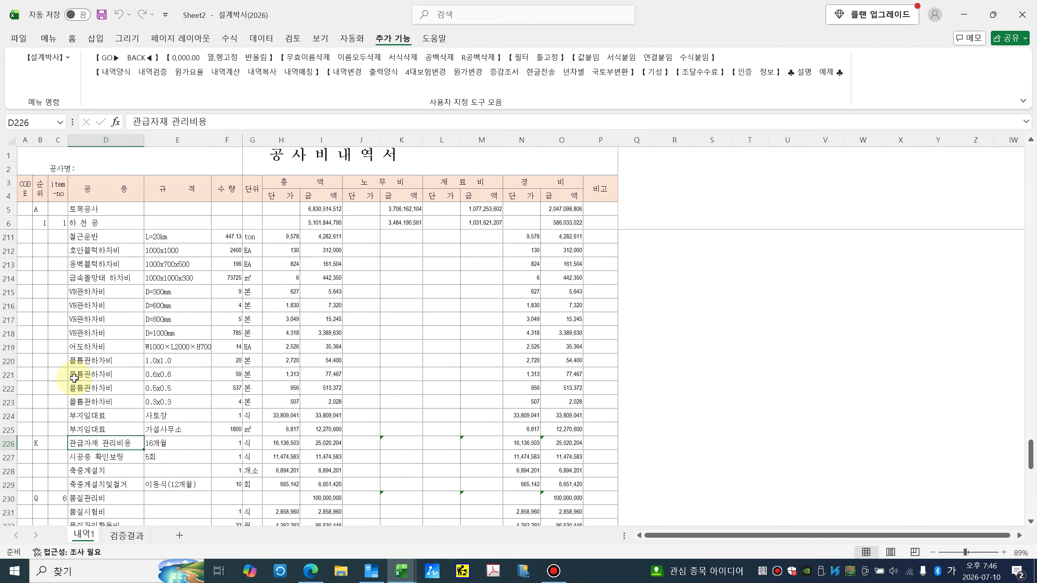
left_click(42, 439)
key("BackSpace")
key("Return")
Step: Type P into the code cell of row 256's 시공상세도등 item
scroll(102, 417, "down", 4)
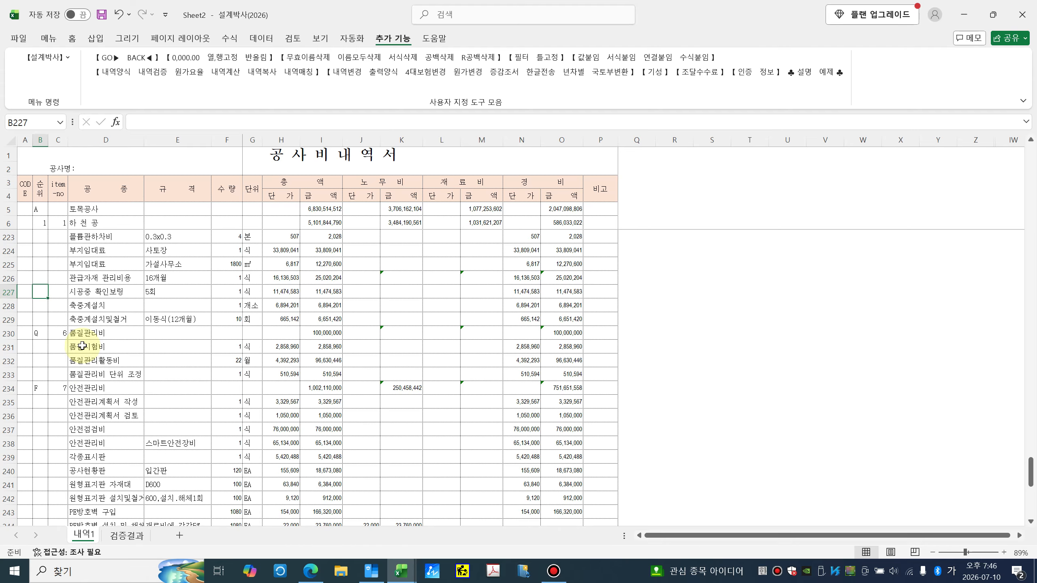
scroll(82, 345, "down", 8)
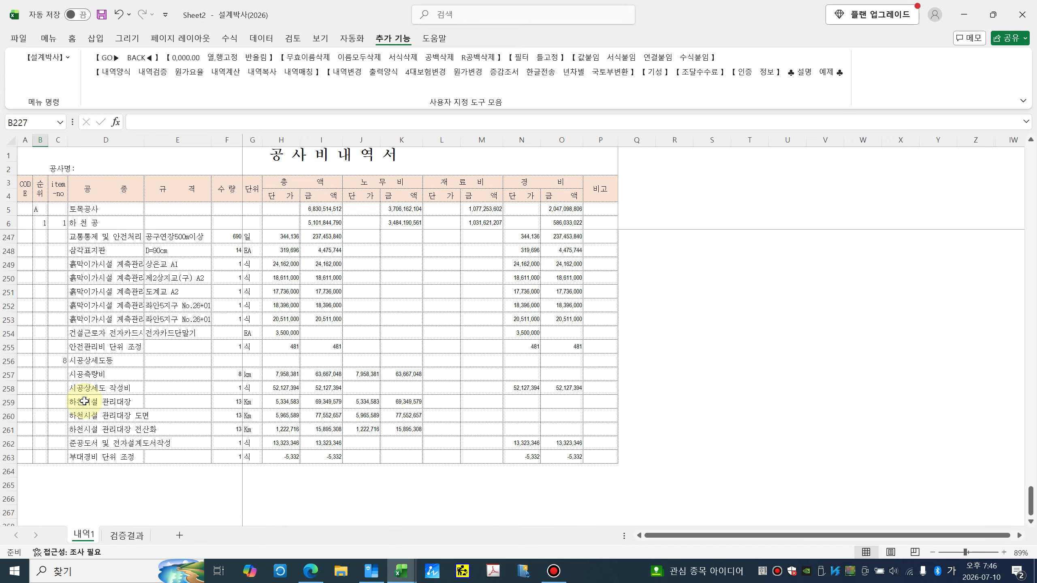
left_click(92, 362)
left_click(40, 360)
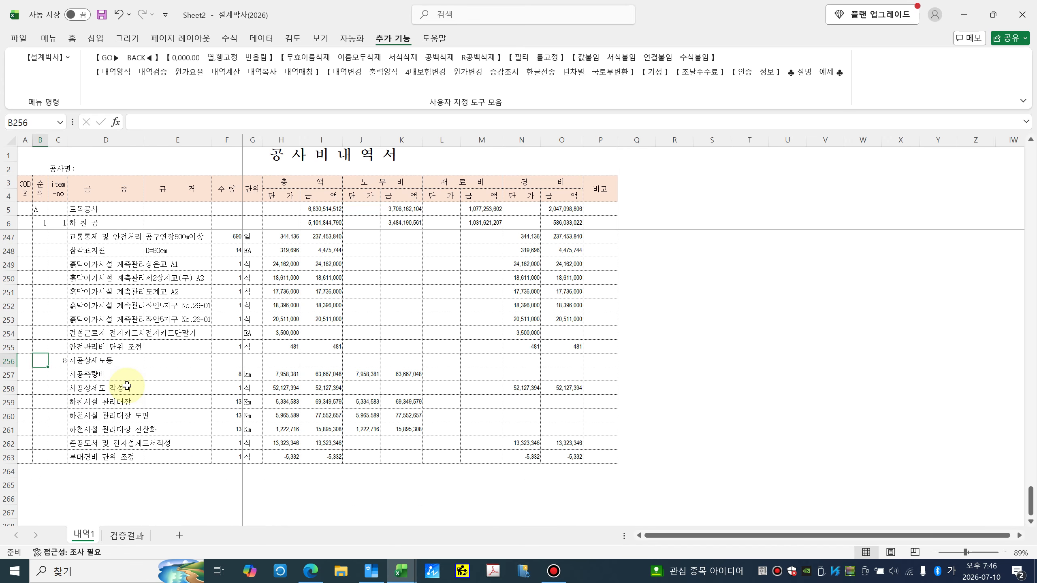
type("ㅔ")
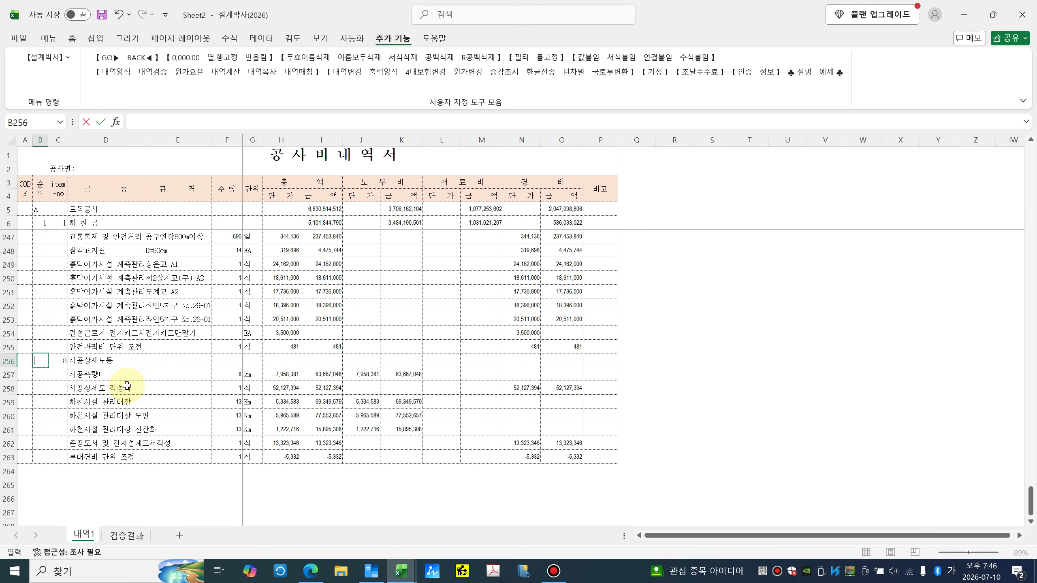
Step: Commit the P code and run 내역계산 on the 내역1 sheet
key("Return")
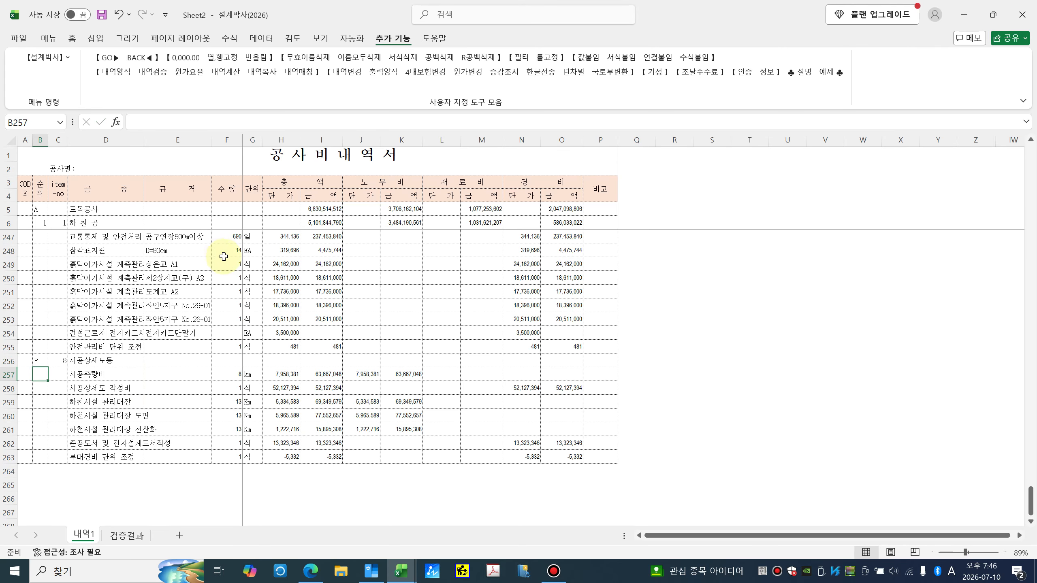
left_click(225, 72)
left_click(420, 202)
left_click(602, 300)
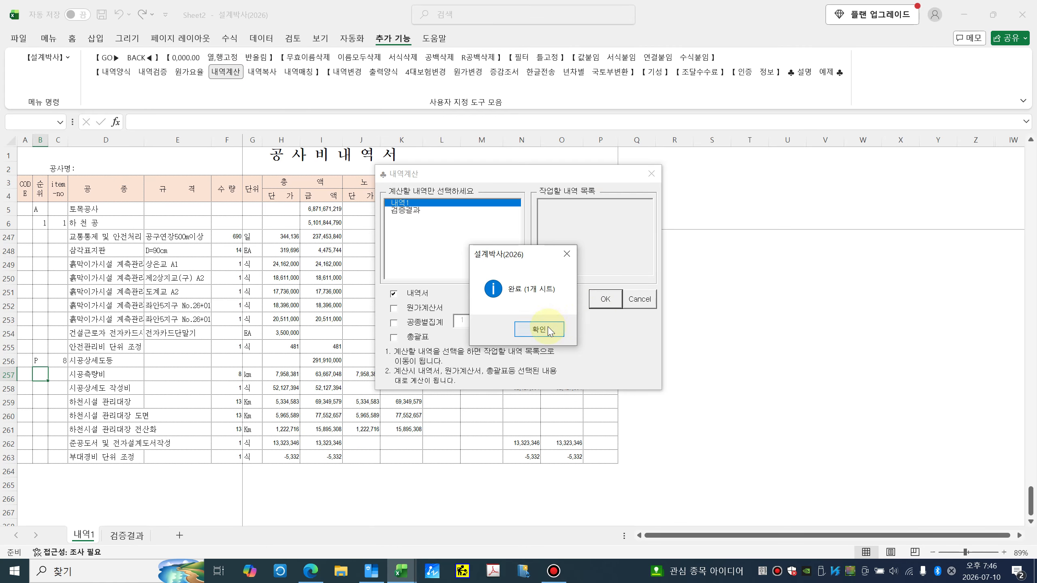
left_click(548, 330)
Step: Run 내역검증, which reports no amount errors, then switch to the original estimate workbook
left_click(161, 72)
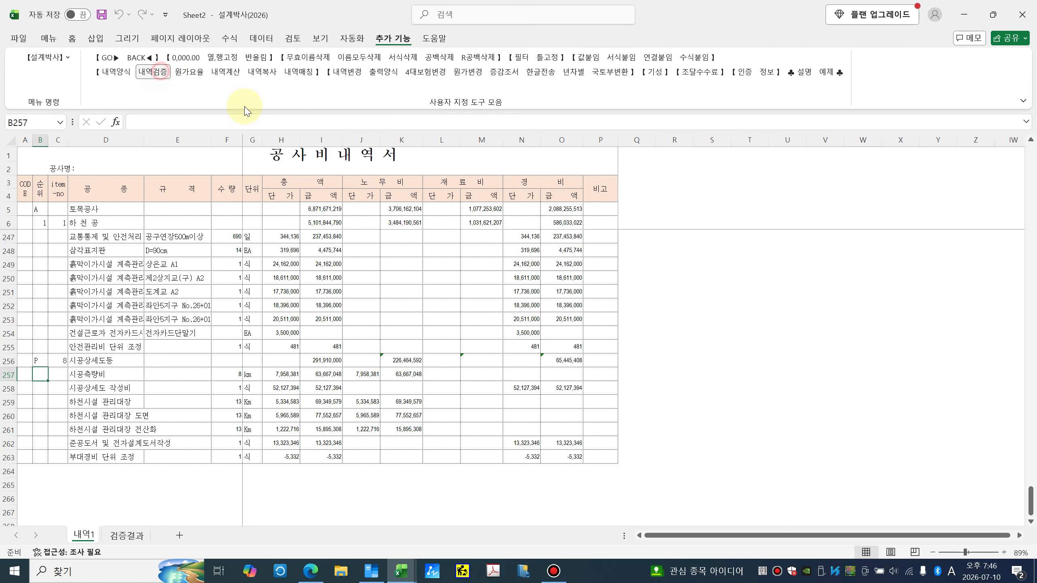
left_click(520, 320)
left_click(546, 330)
left_click(127, 535)
left_click(84, 535)
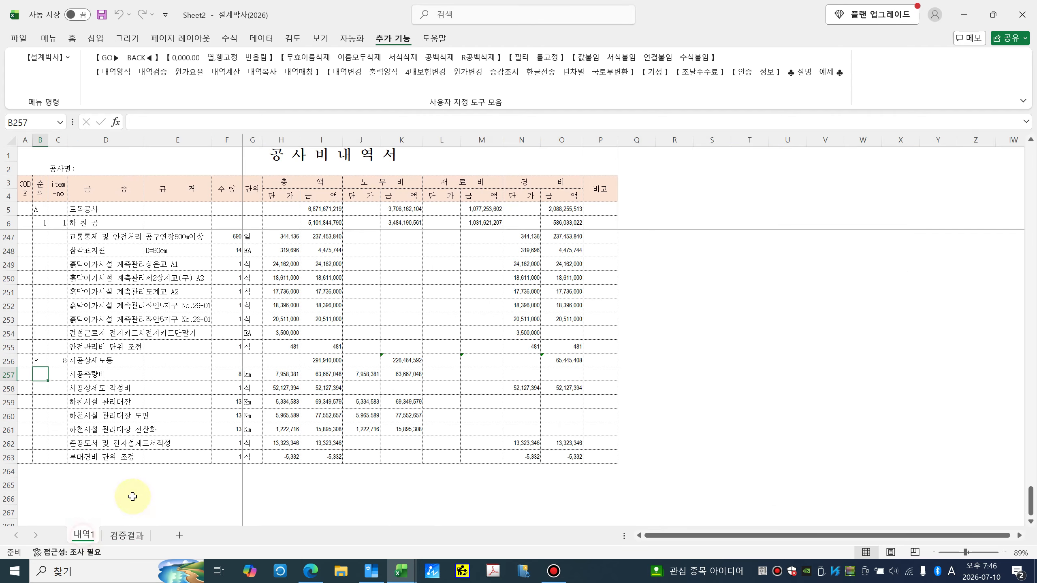
scroll(313, 405, "up", 20)
left_click_drag(1029, 427, 1030, 153)
key("alt+Tab")
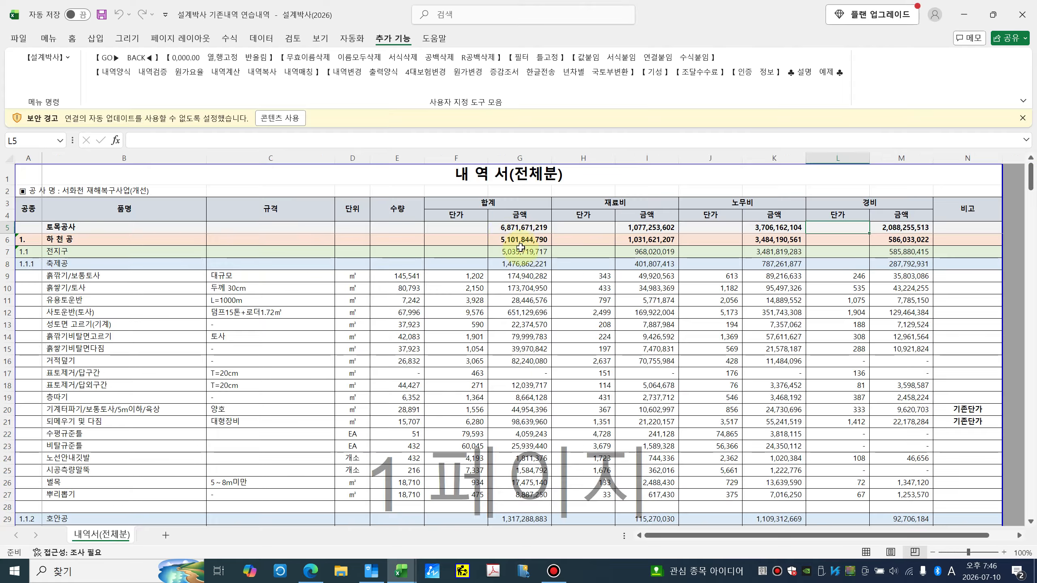
Step: Compare the G5 total formula with Sheet2's I5, M5 and O5 totals side by side
left_click(541, 227)
key("alt+Tab")
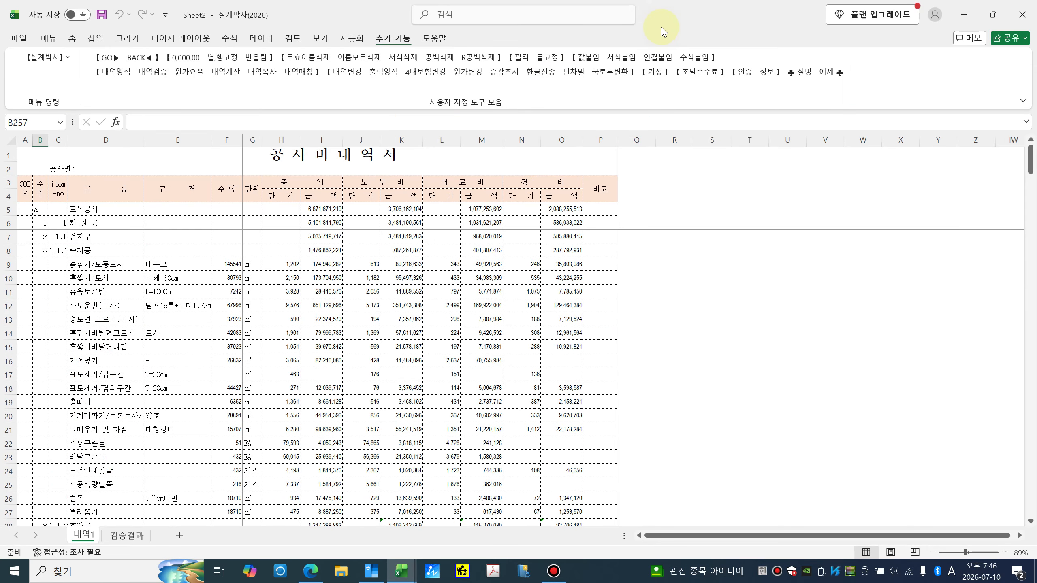
double_click(663, 16)
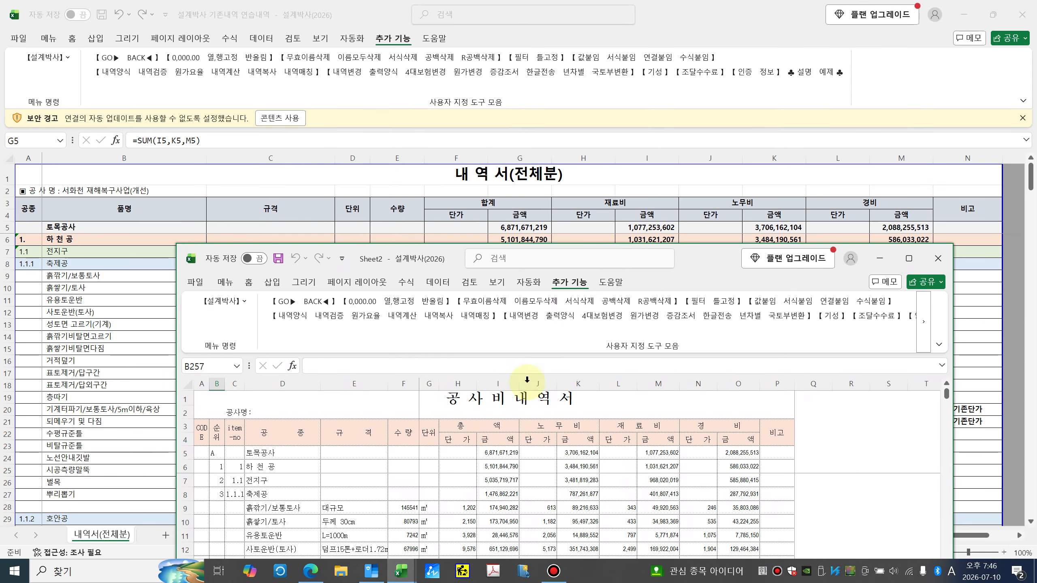
left_click(507, 456)
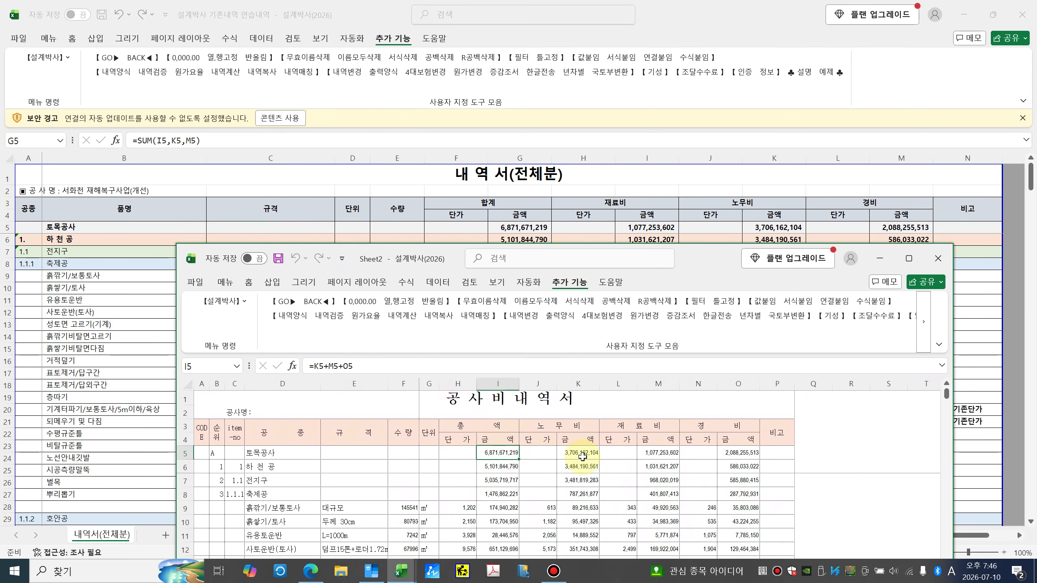
left_click(658, 456)
left_click(742, 457)
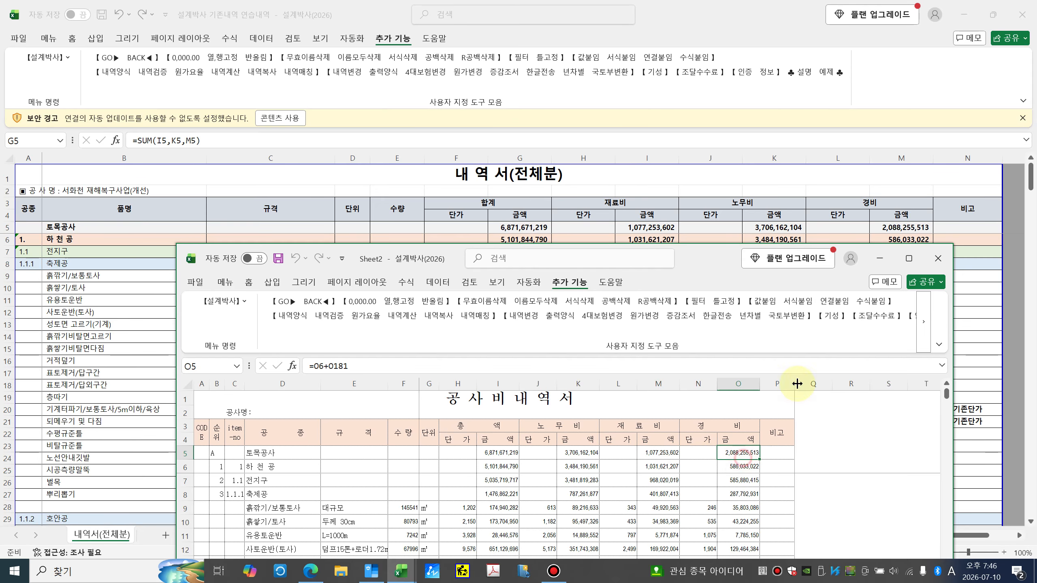
Step: Maximize Sheet2, check the K9 labour formula and select column B's sequence codes
double_click(712, 253)
left_click(419, 265)
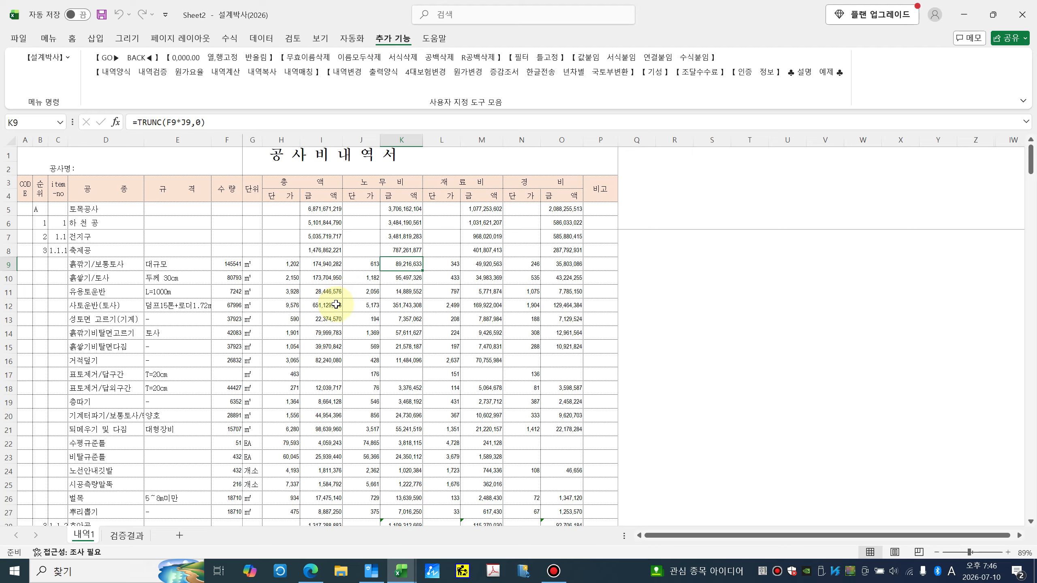
left_click(40, 143)
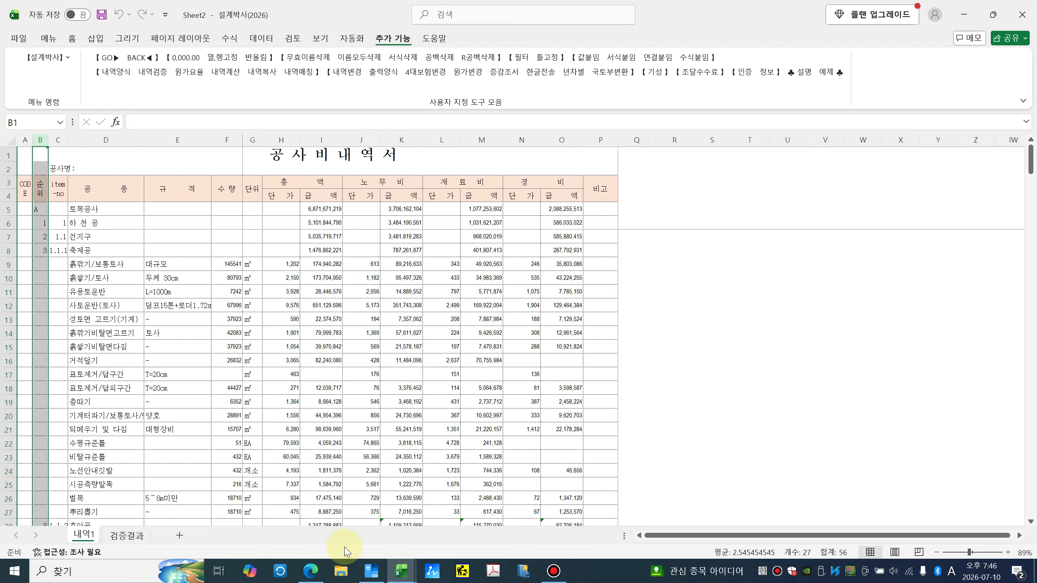
mouse_move(312, 576)
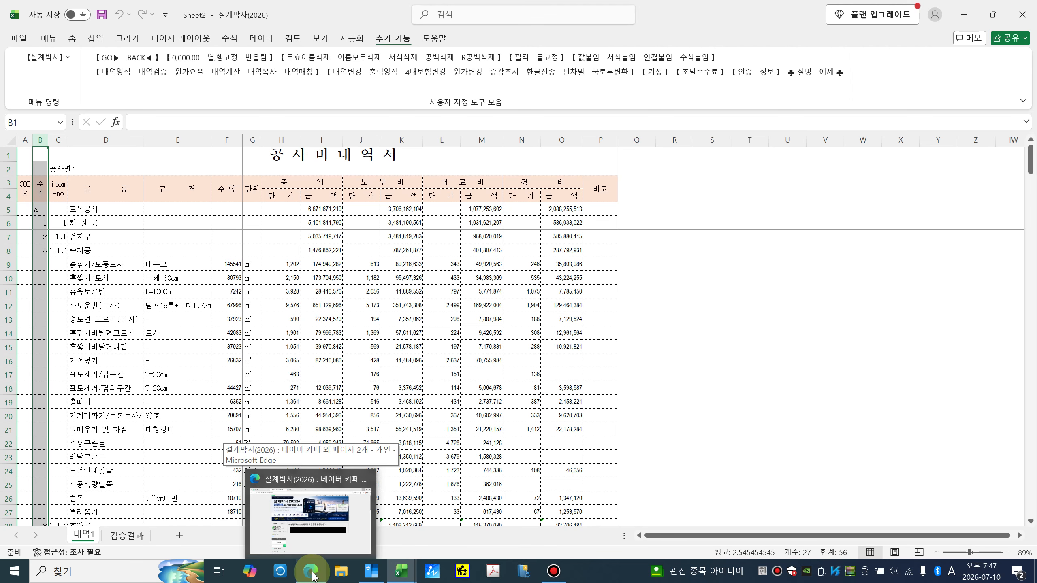
Step: Open the automatic ranking post from the 내역계산 순위방법 설명서 board in the 설계박사 cafe
left_click(311, 572)
scroll(301, 404, "down", 10)
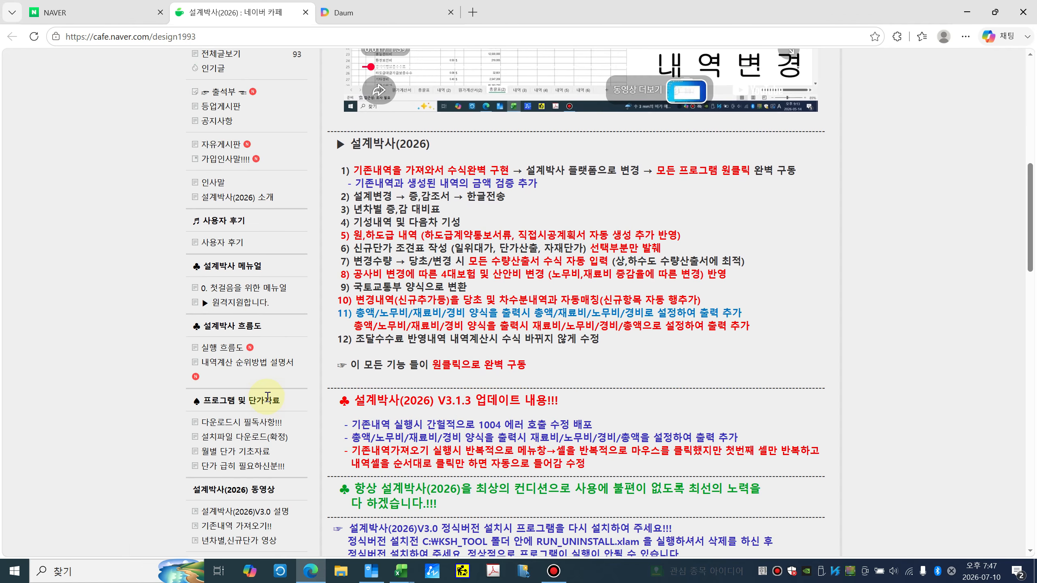
scroll(271, 398, "down", 3)
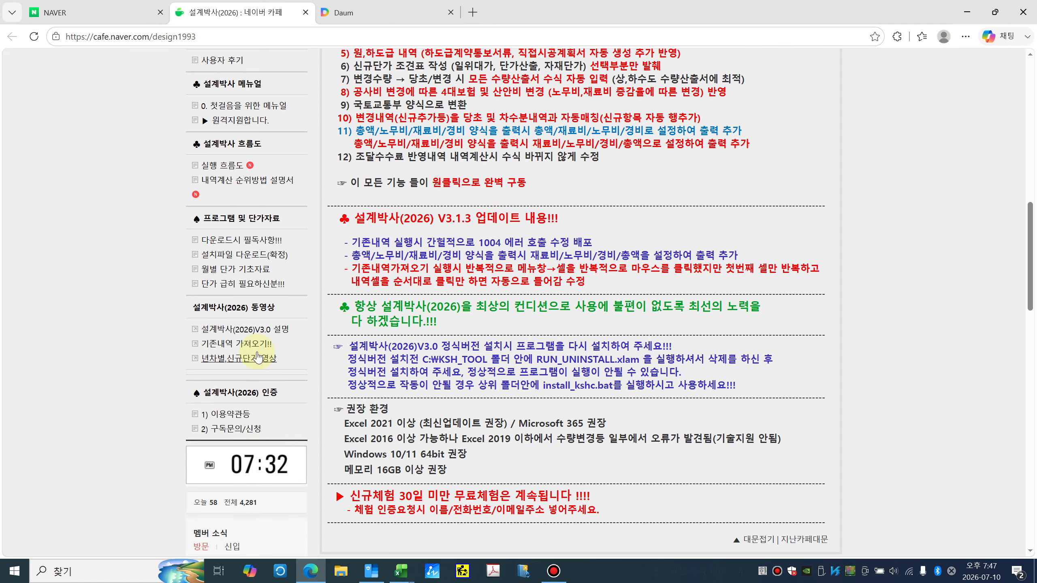
left_click(228, 181)
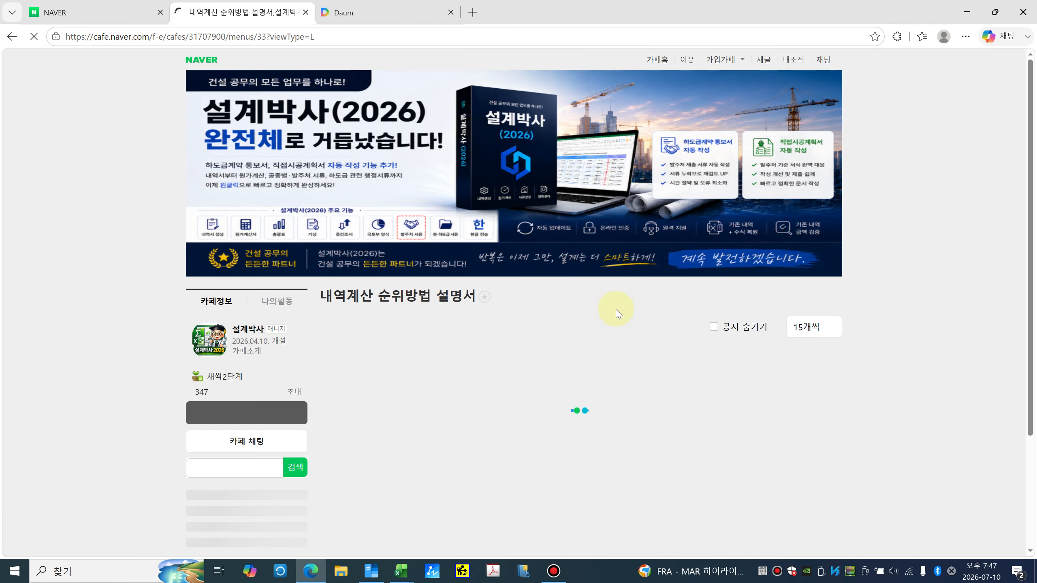
scroll(751, 358, "down", 4)
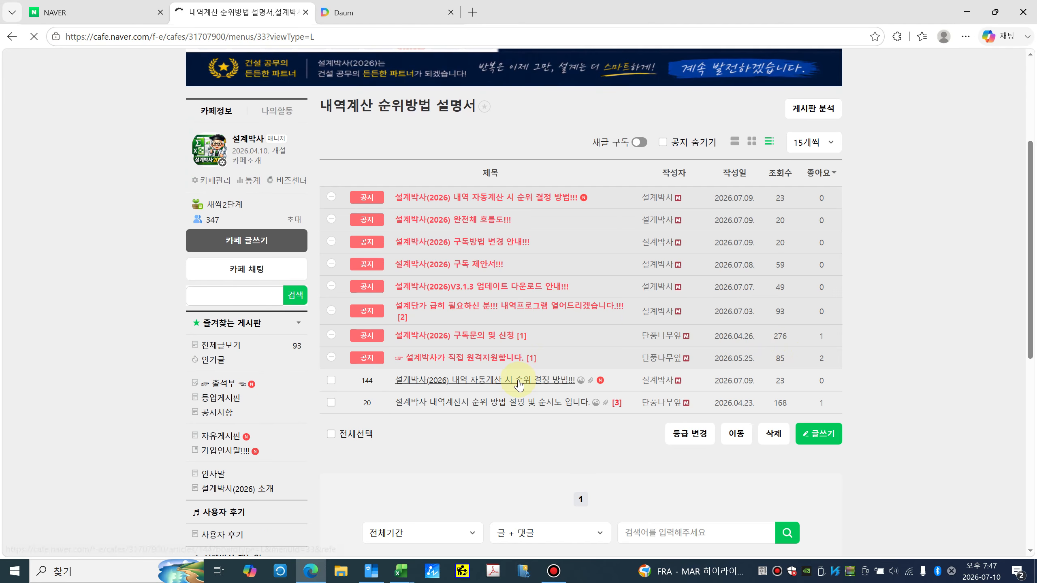
left_click(519, 382)
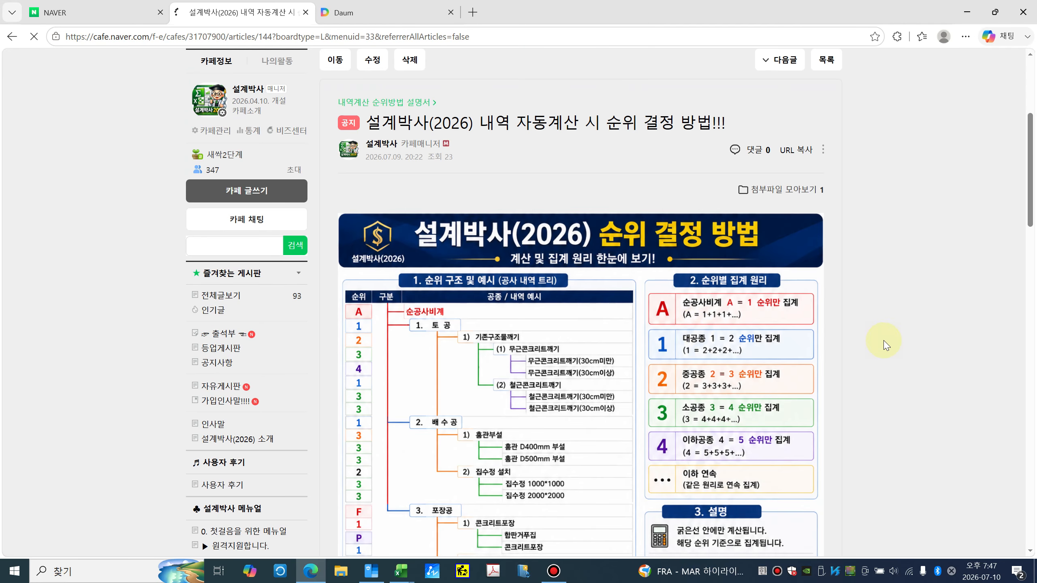
Step: Scroll through the infographic explaining rank-based totals for A, 1, 2, 3 and 4
scroll(898, 343, "down", 3)
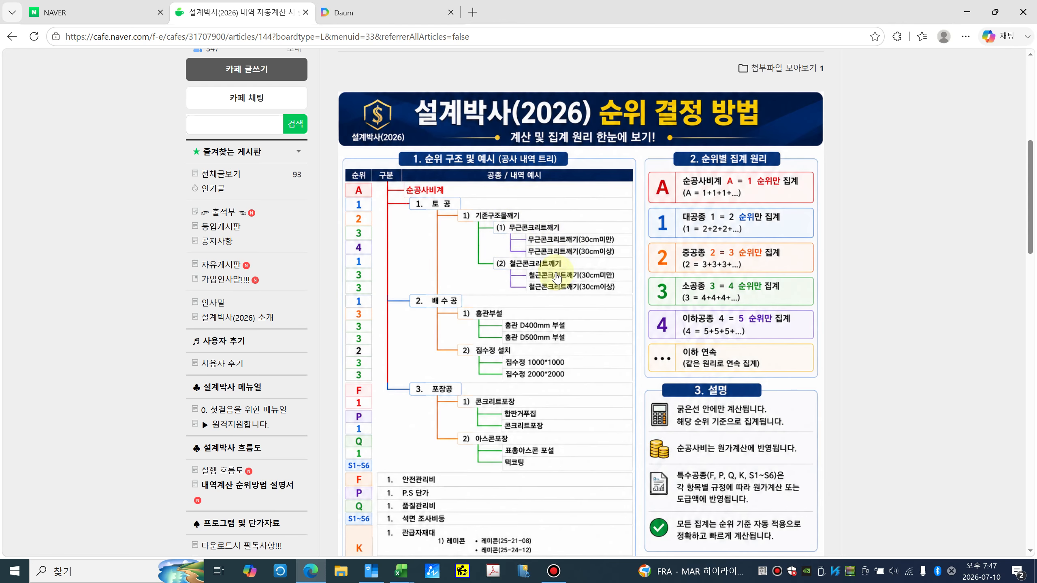
scroll(515, 404, "down", 3)
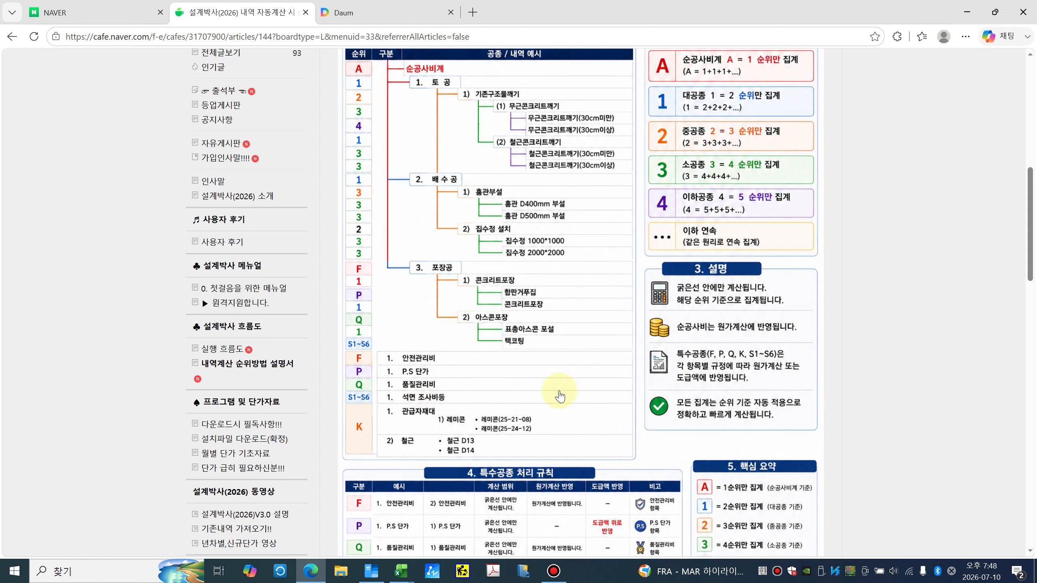
scroll(559, 397, "down", 3)
scroll(629, 398, "up", 6)
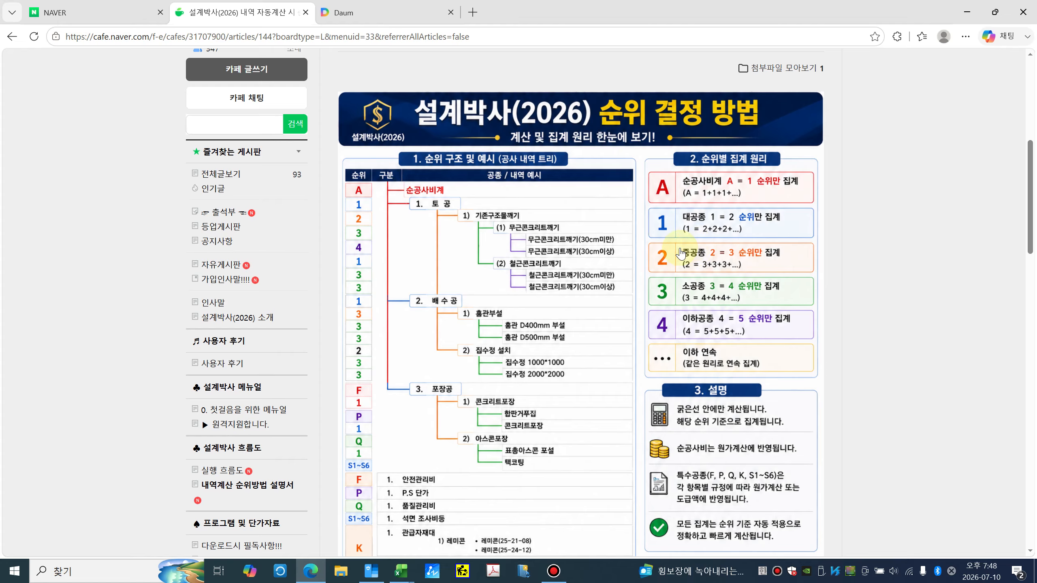
Step: Return to Excel and close the Sheet2 workbook without saving
left_click(967, 17)
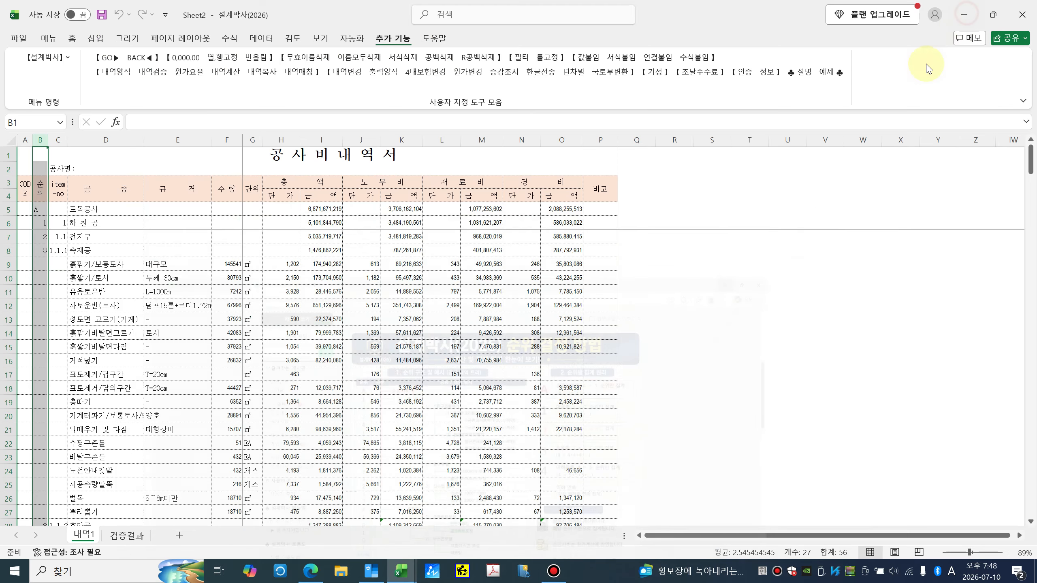
left_click(309, 315)
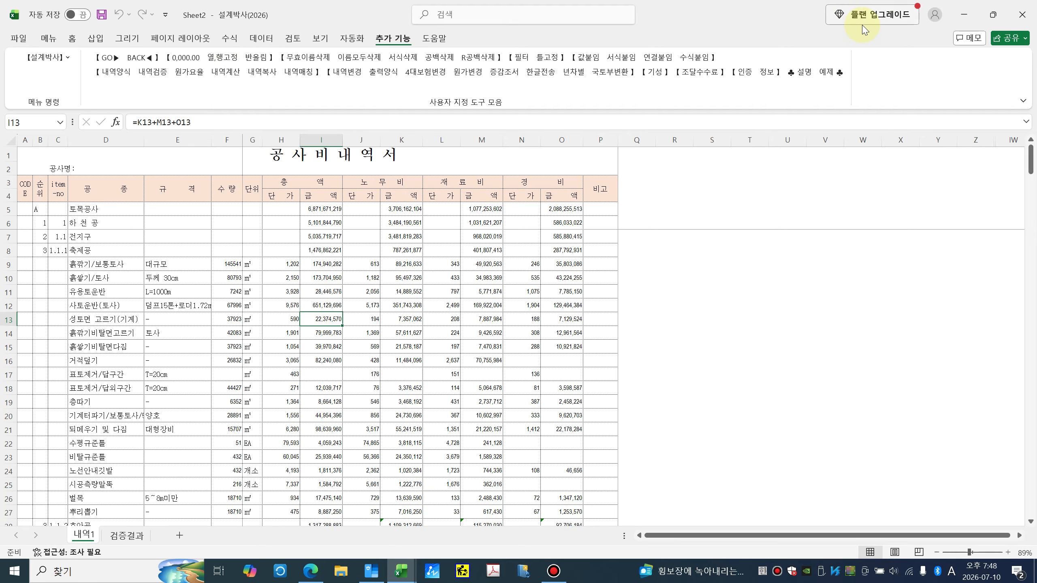
left_click(1021, 16)
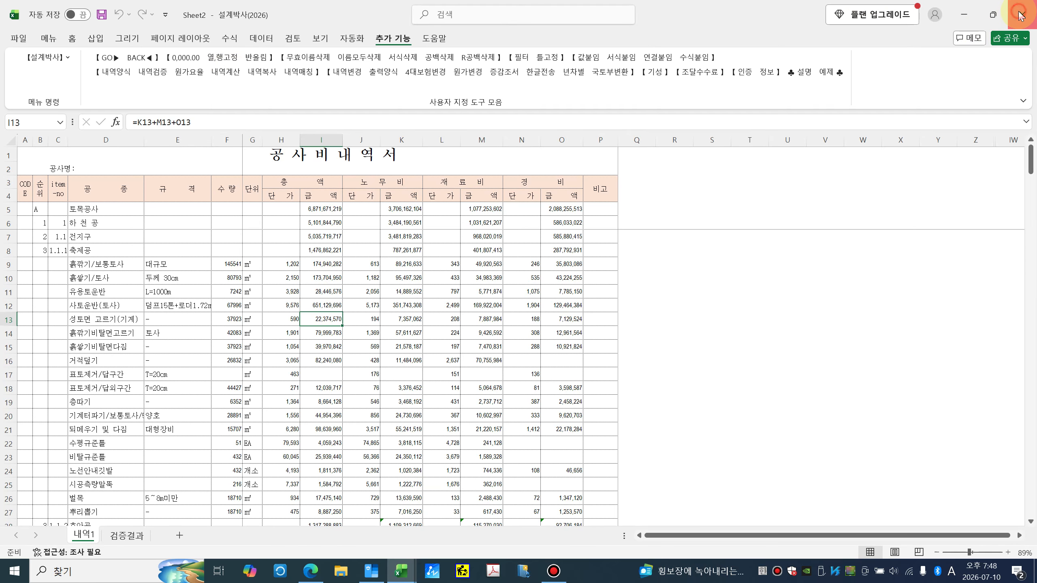
left_click(530, 303)
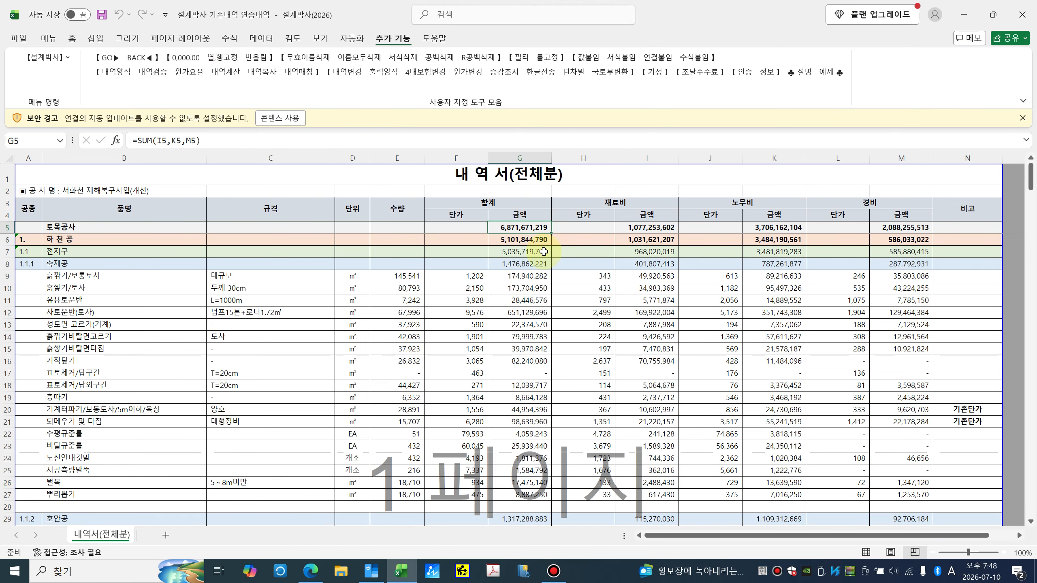
Step: Open the 테스트1 workbook from the desktop
left_click(964, 15)
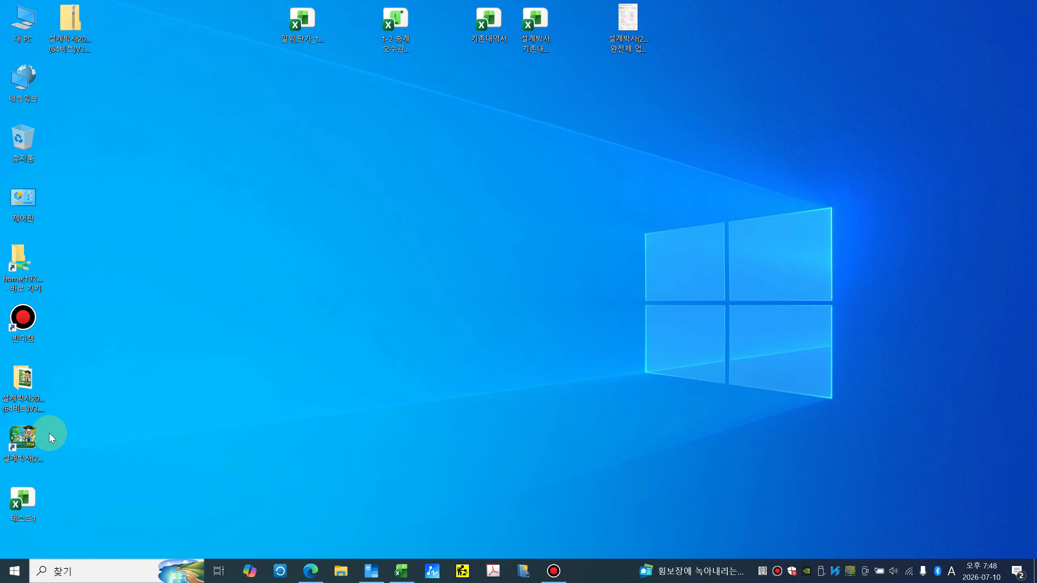
left_click(17, 506)
double_click(17, 506)
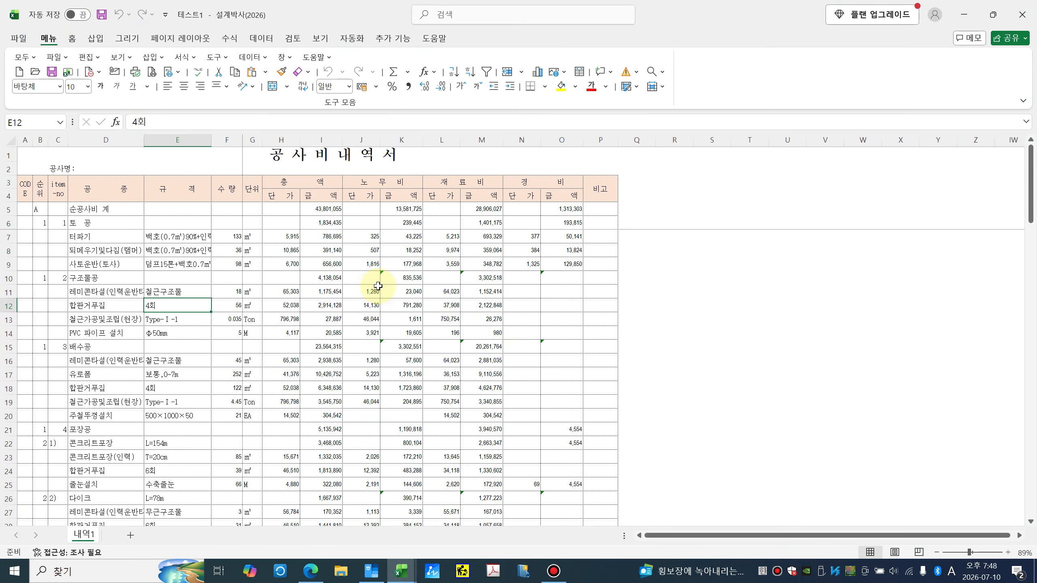
Step: Close the 설계박사 기존내역 연습내역 workbook, leaving 테스트1 open
key("alt+Tab")
left_click(1016, 8)
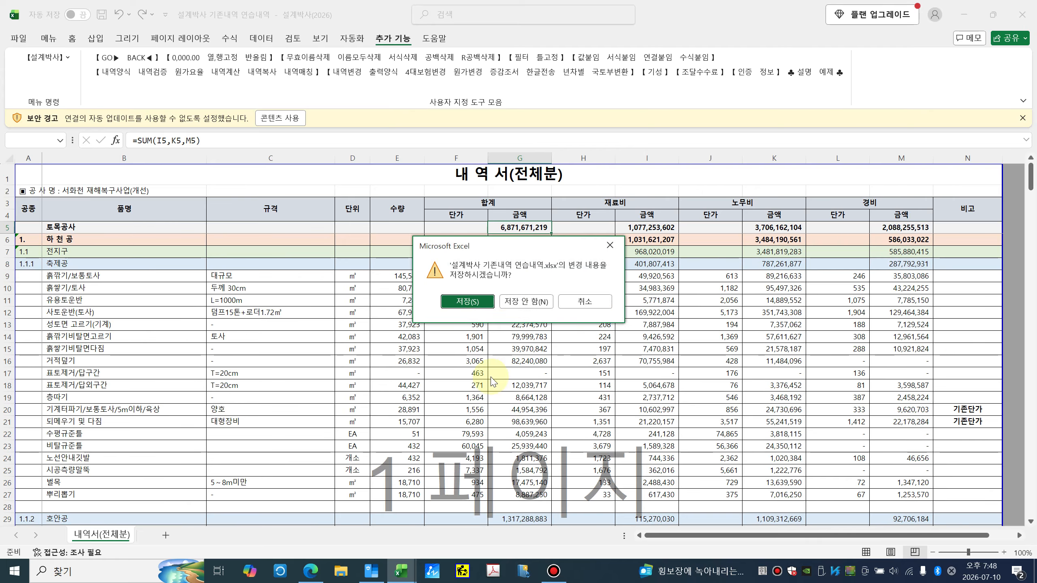
left_click(508, 303)
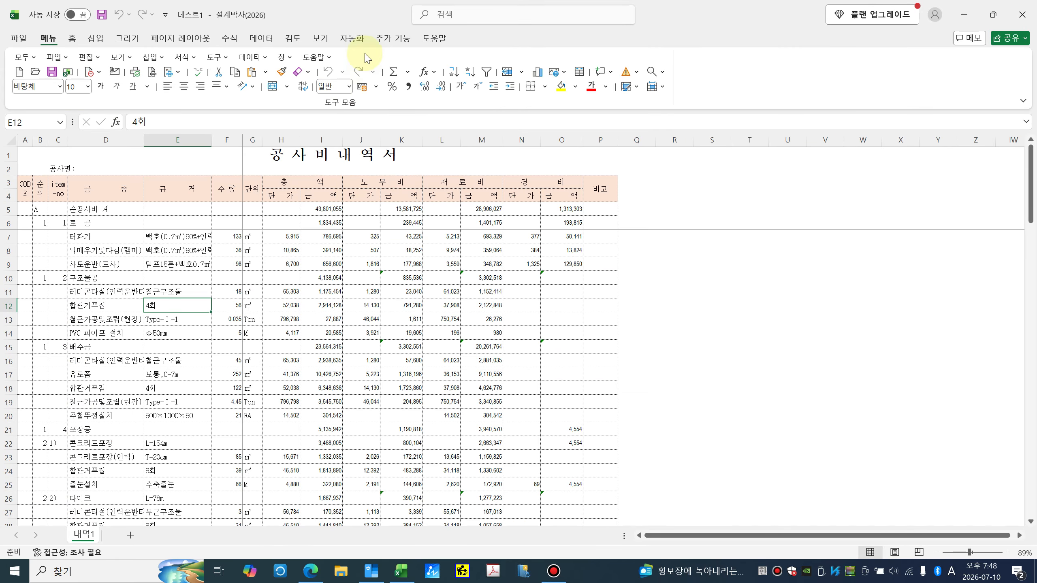
left_click(390, 38)
Step: In 원가요율, set project 0000공사 and profit rate, tick P.S 단가, 안전관리비, 품질관리비, base 3500000, and save
left_click(179, 318)
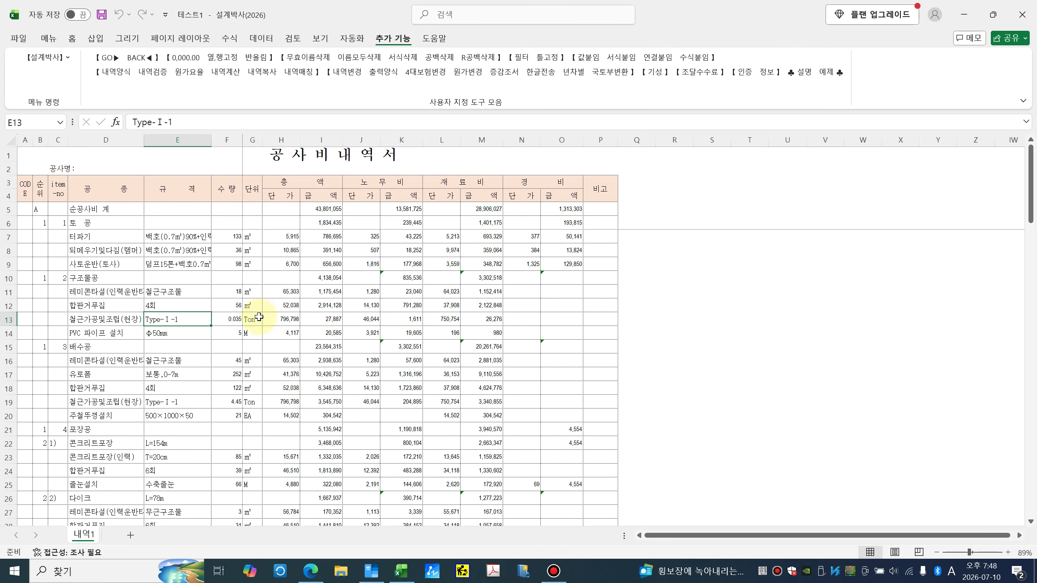
left_click(189, 75)
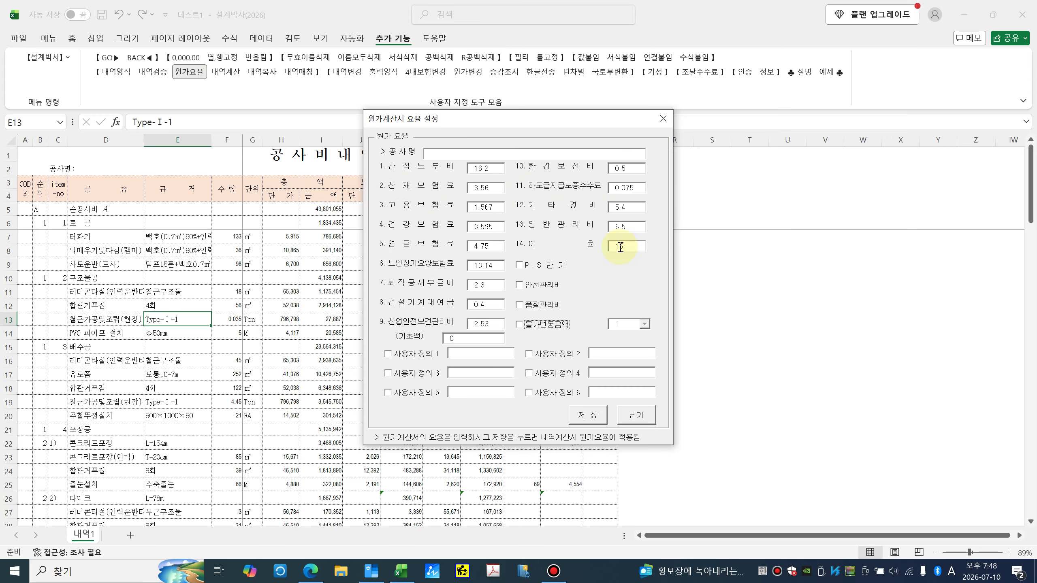
left_click(451, 151)
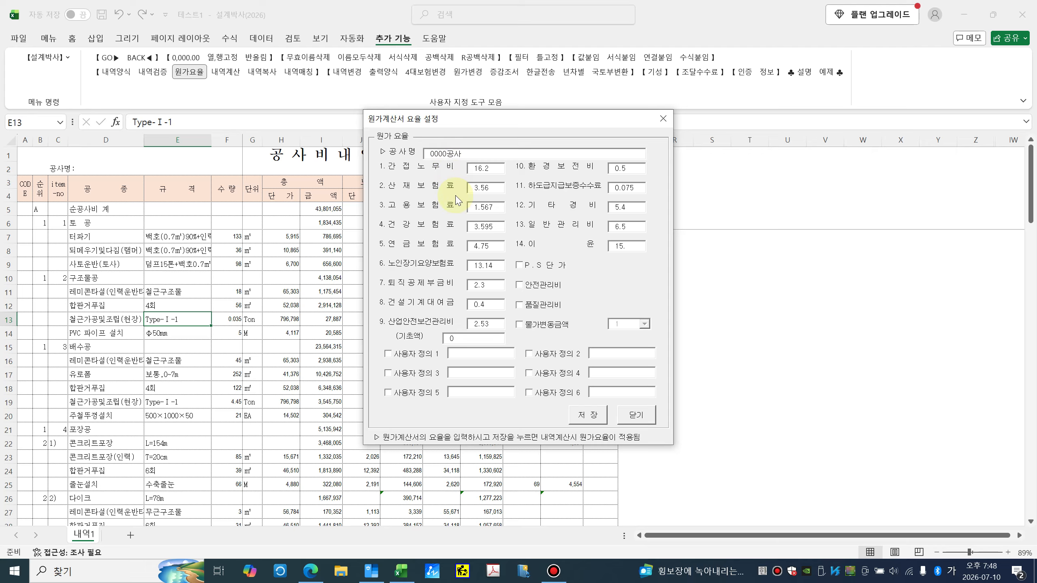
left_click(518, 265)
left_click(519, 285)
left_click(524, 306)
left_click(477, 337)
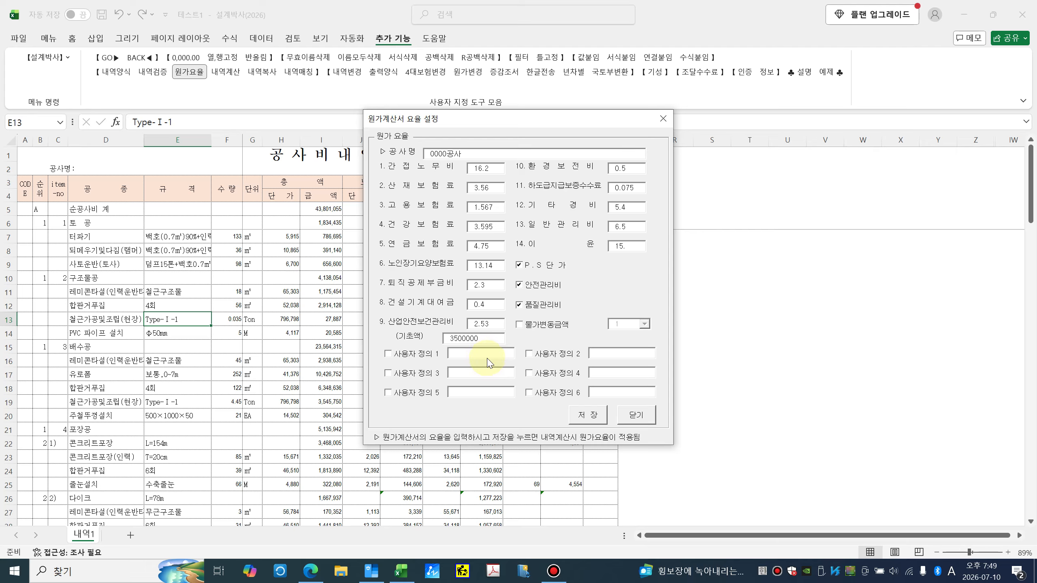
left_click(587, 415)
left_click(529, 329)
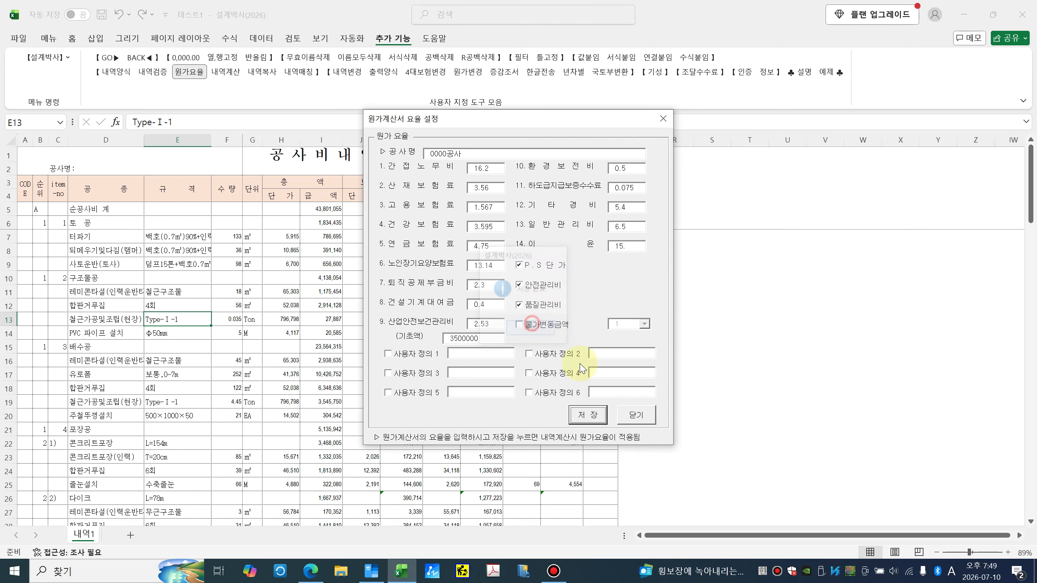
left_click(635, 415)
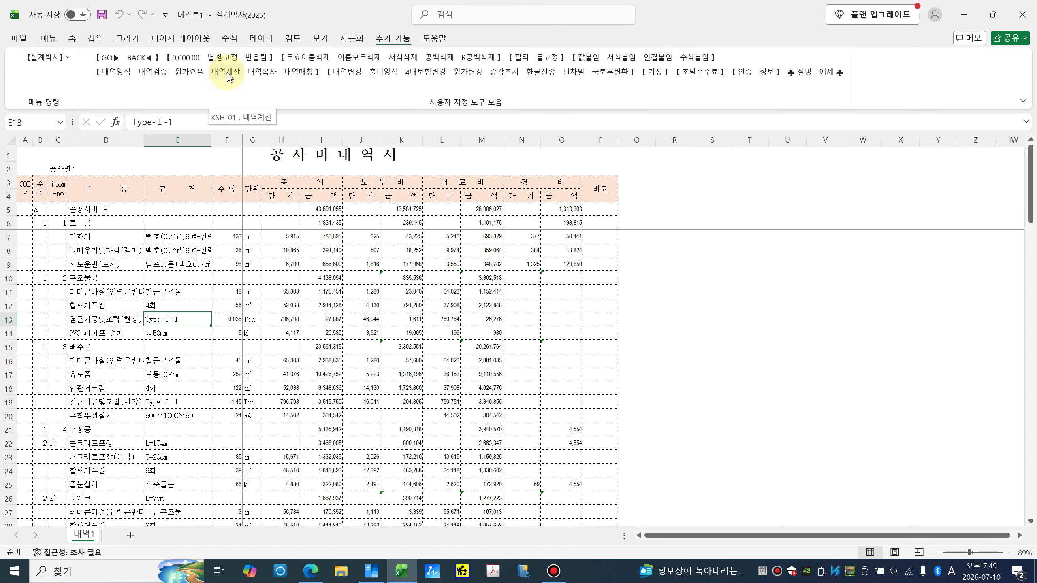
Step: Run 내역계산 on 내역1, generating 원가계산서 and 총괄표 sheets, and confirm completion
left_click(228, 76)
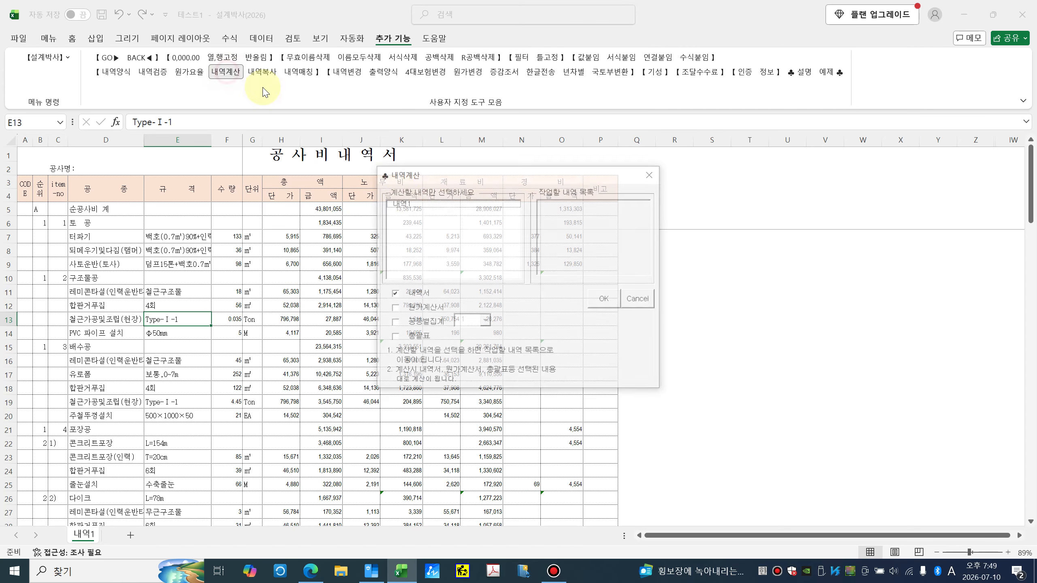
left_click(399, 203)
left_click(395, 307)
left_click(394, 339)
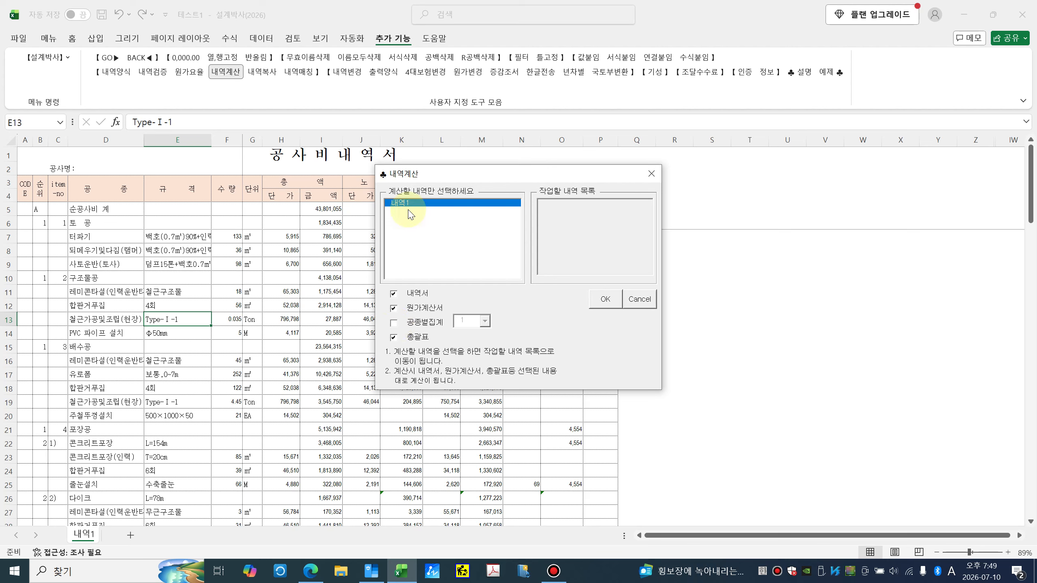
left_click_drag(445, 176, 422, 169)
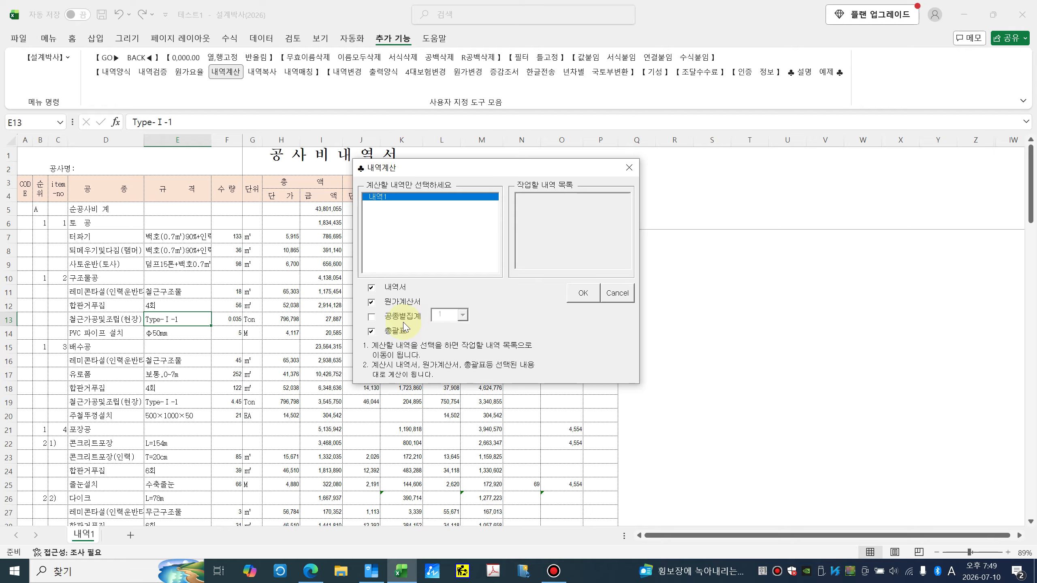
left_click(581, 301)
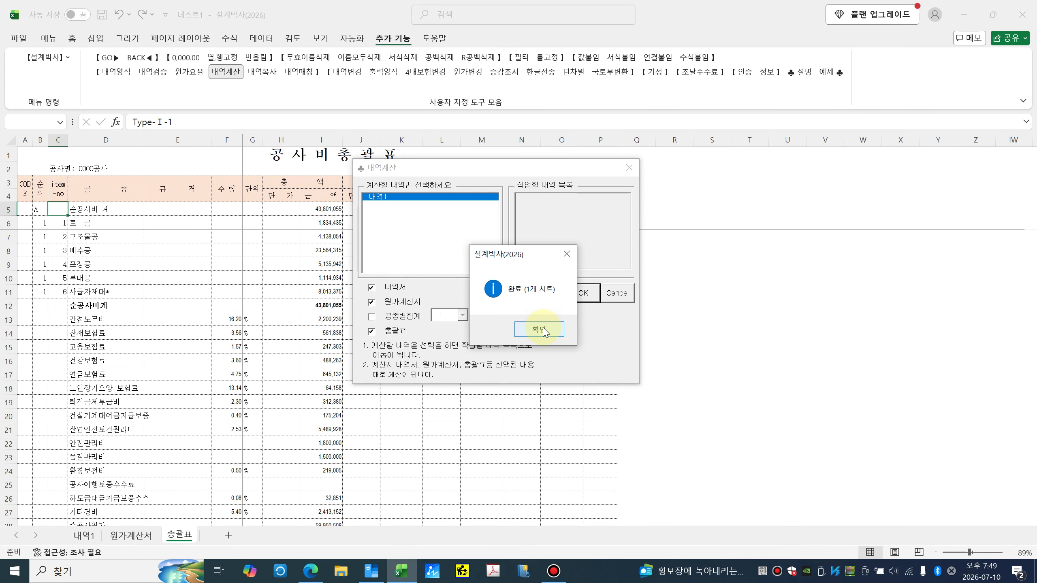
left_click(539, 329)
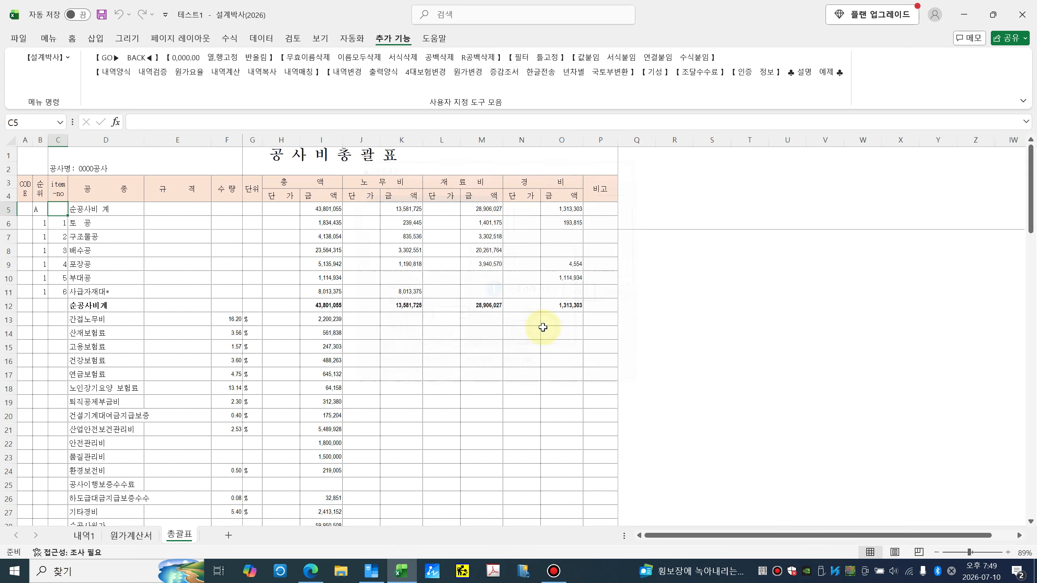
Step: Look over the 내역1, 원가계산서 and 총괄표 tabs, then trace 원가계산서 F4 to its 내역1 source
left_click(85, 535)
left_click(127, 536)
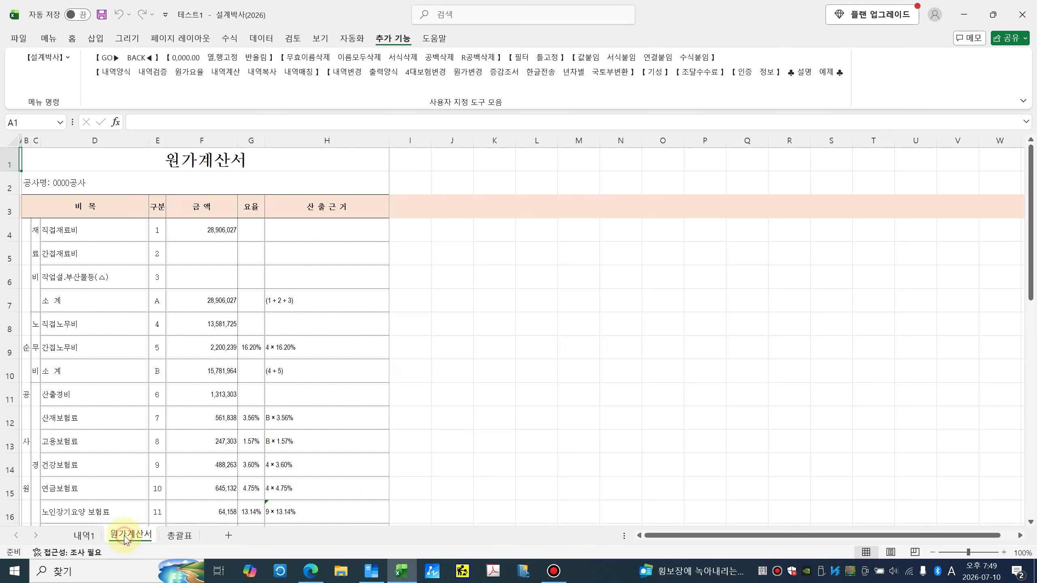
left_click(180, 536)
left_click(140, 535)
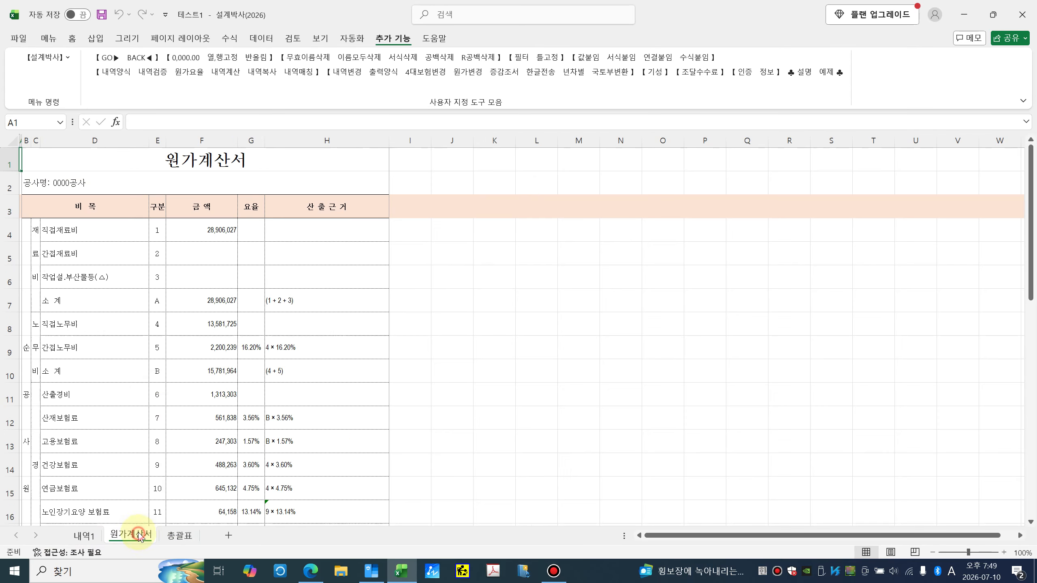
left_click(201, 235)
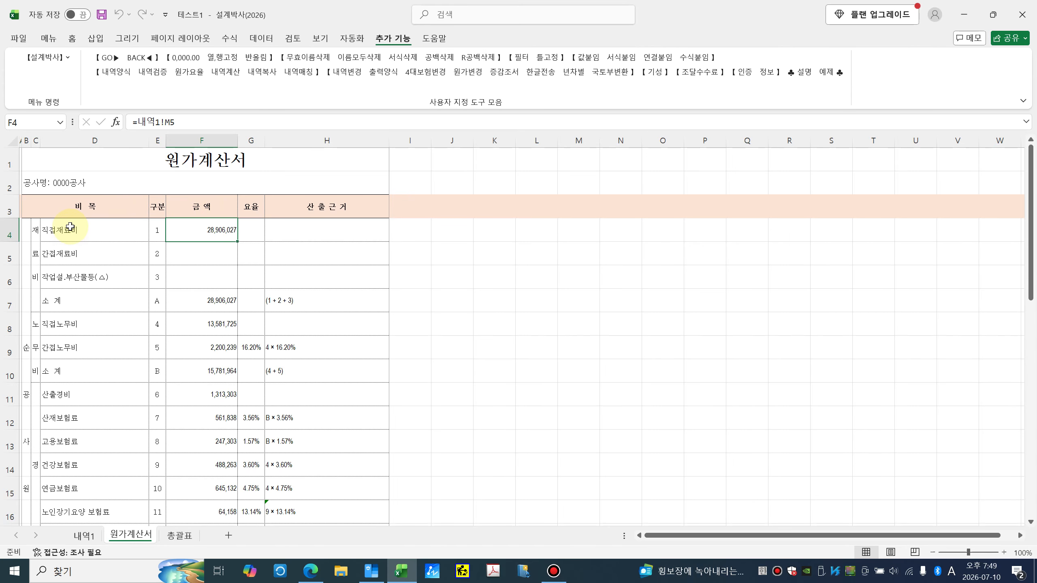
left_click(107, 58)
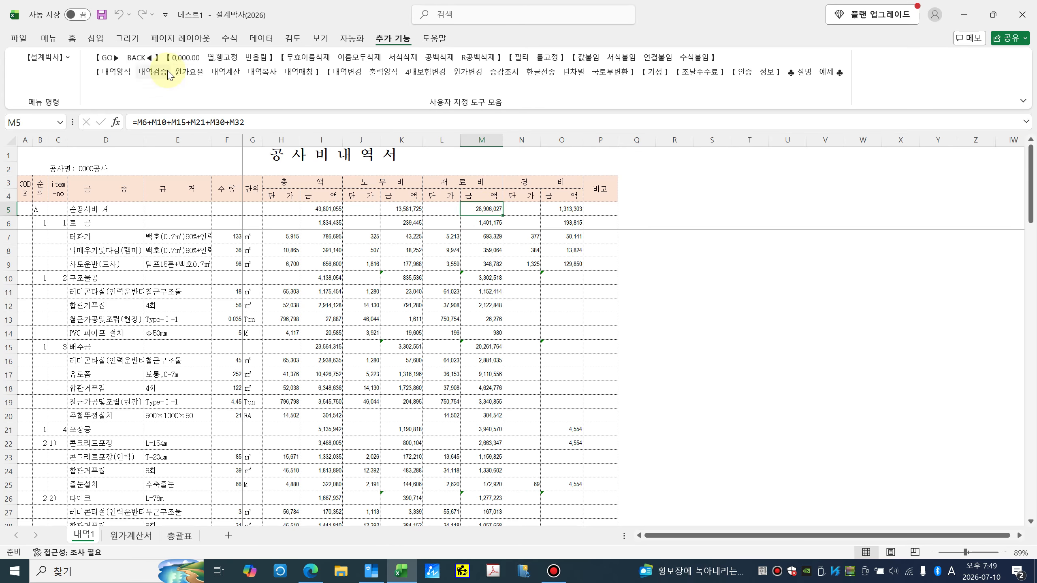
left_click(147, 61)
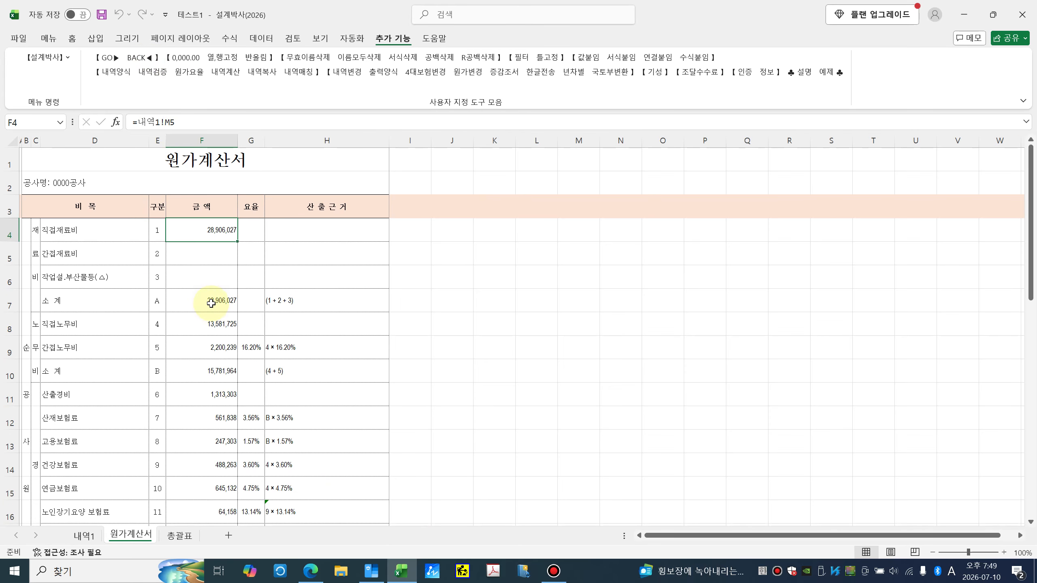
Step: Trace the direct labour cost in F8 and the expense total in F11 to their 내역1 sources
left_click(211, 329)
left_click(214, 341)
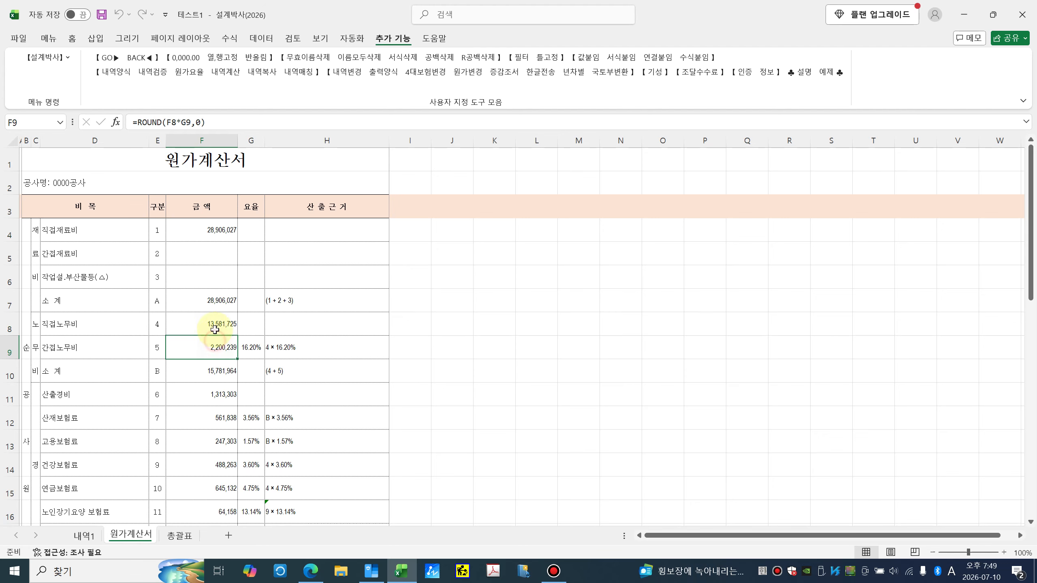
left_click(219, 331)
left_click(107, 58)
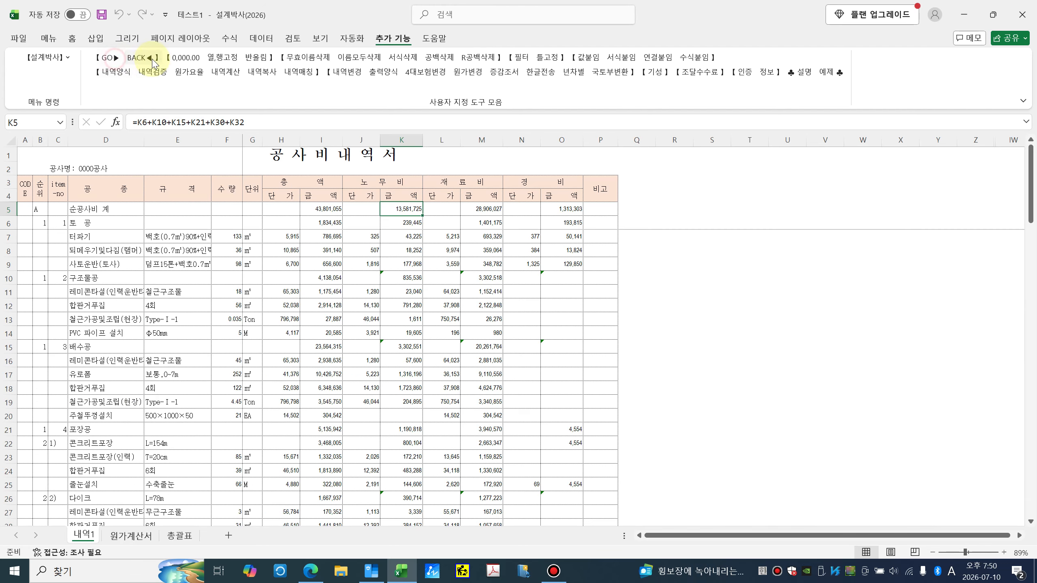
left_click(144, 59)
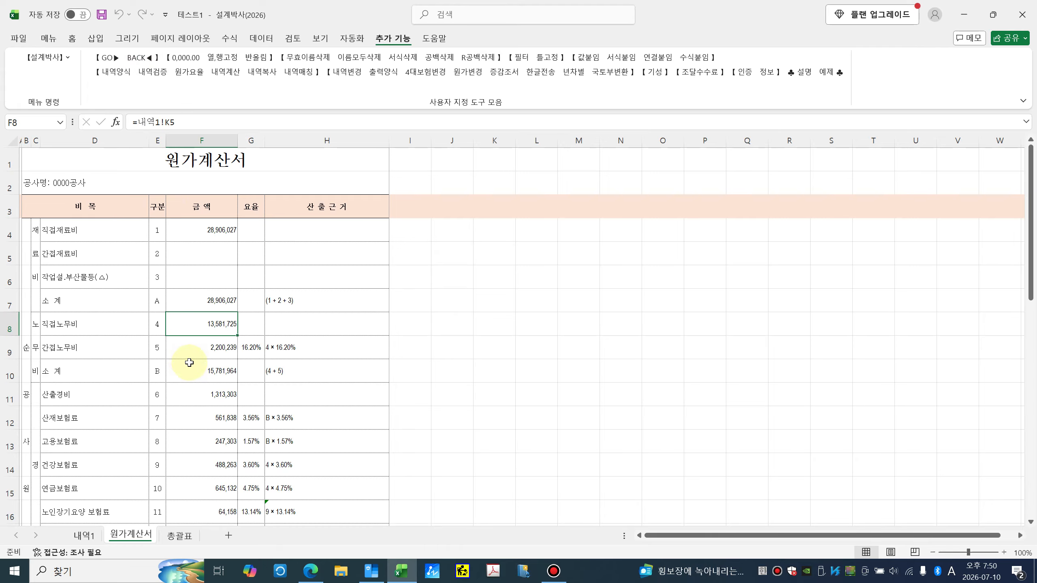
left_click(201, 387)
left_click(107, 57)
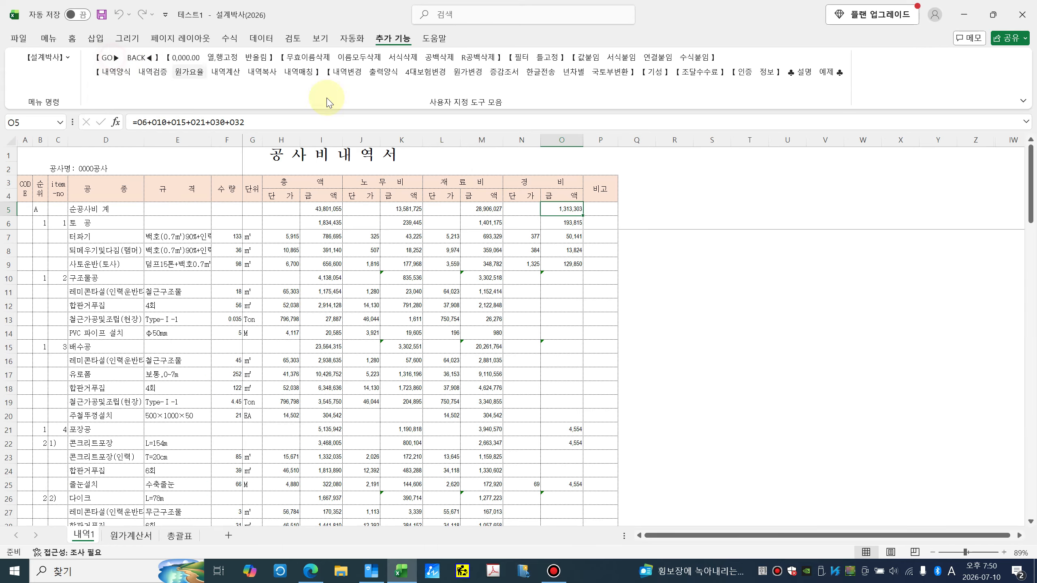
left_click(144, 58)
Step: Inspect the formulas behind the insurance amounts, including 고용보험료 and 건설기계대여금지급보증
scroll(218, 314, "down", 4)
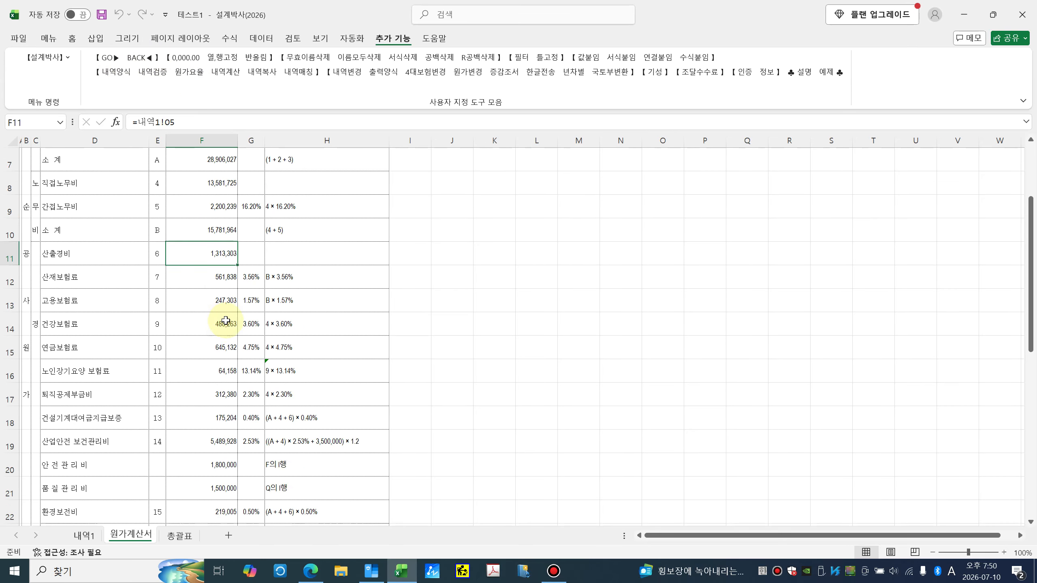
scroll(218, 314, "up", 1)
left_click(220, 206)
left_click(215, 232)
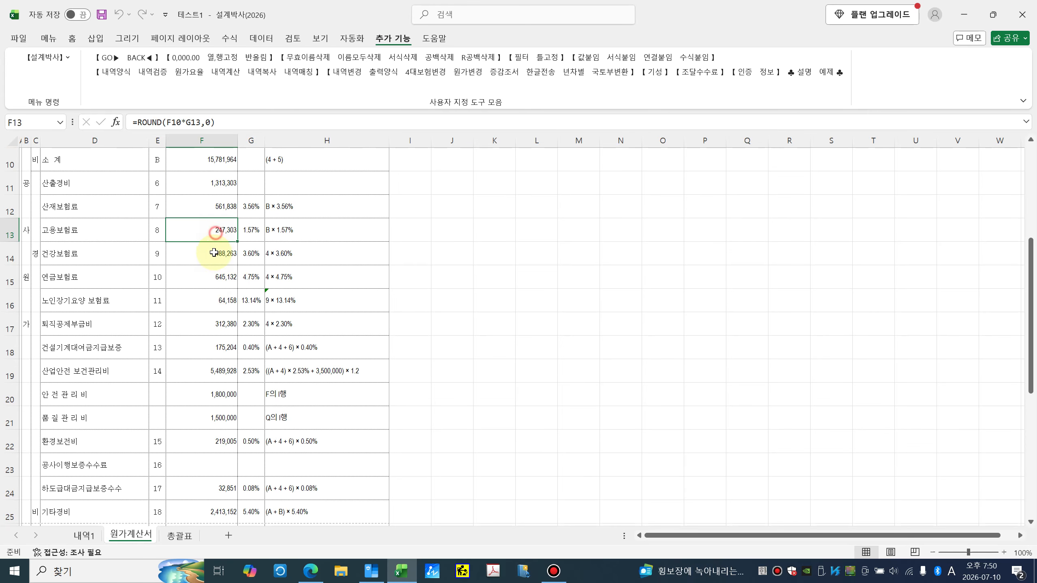
left_click(214, 278)
left_click(213, 305)
left_click(210, 347)
Step: Check the links for 안전관리비, 품질관리비, the 총원가 total and 관급자재대
scroll(211, 331, "down", 2)
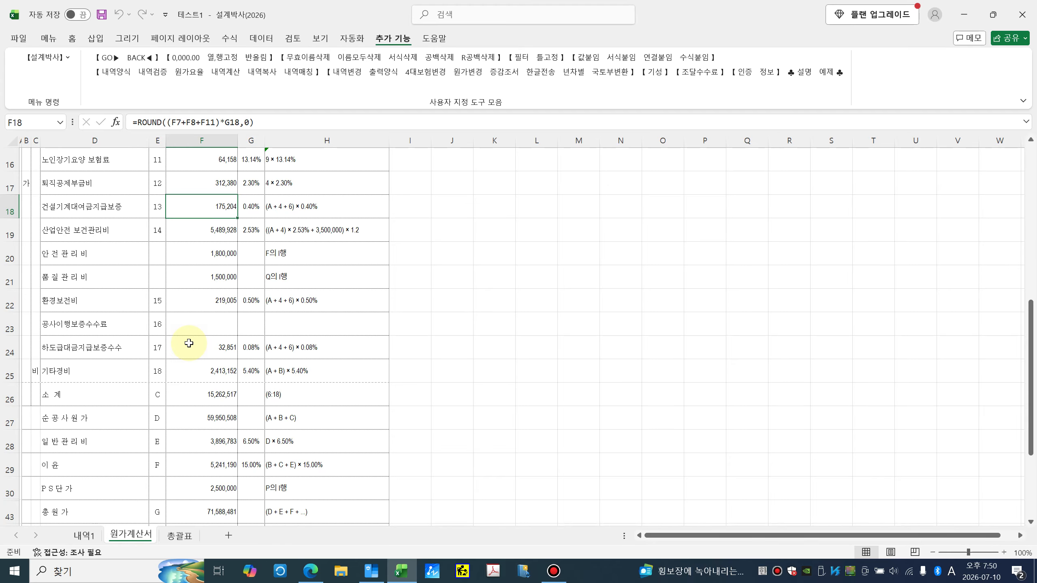
left_click(204, 253)
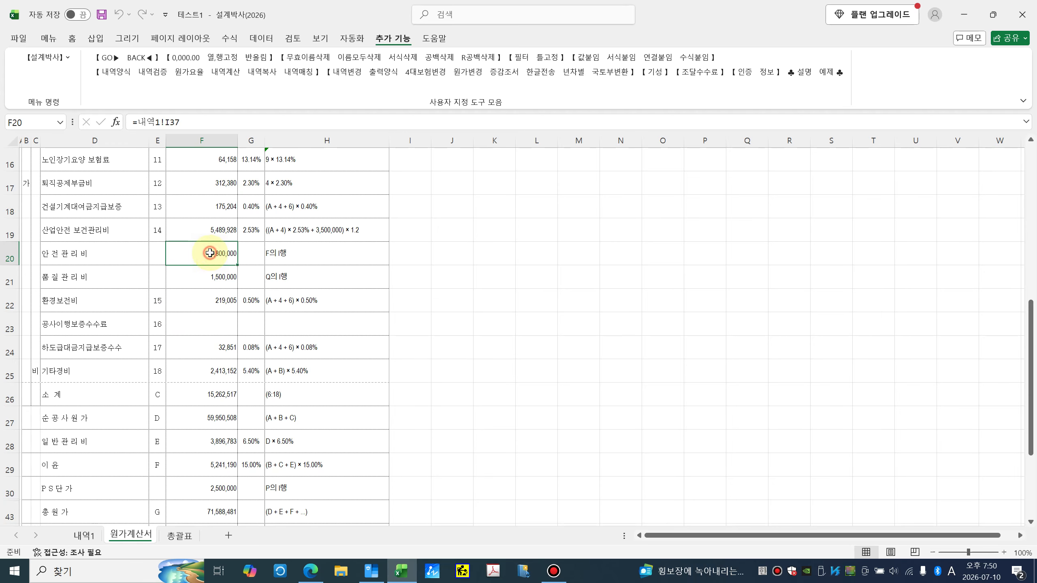
left_click(204, 276)
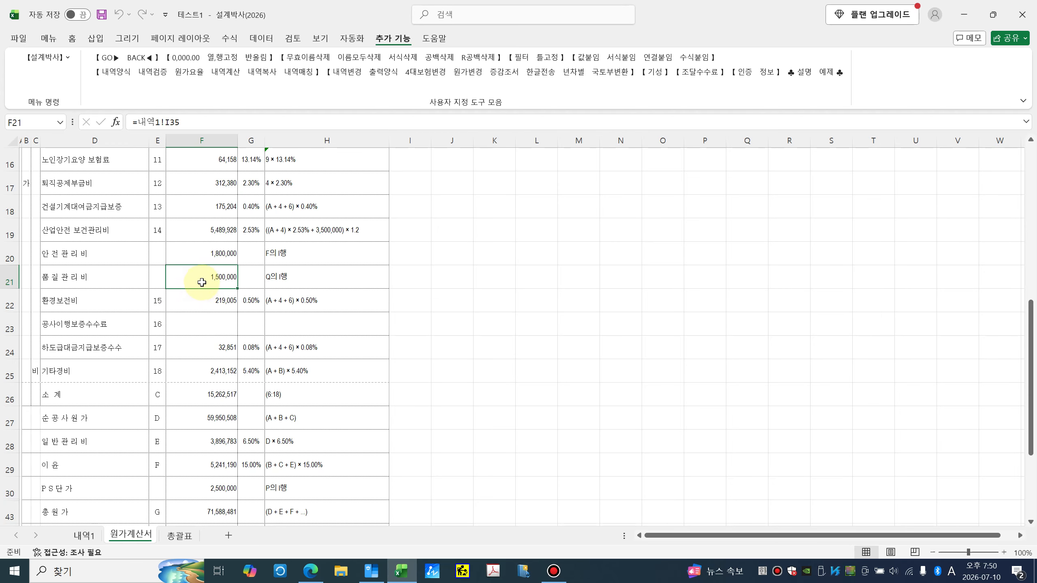
scroll(202, 367, "down", 2)
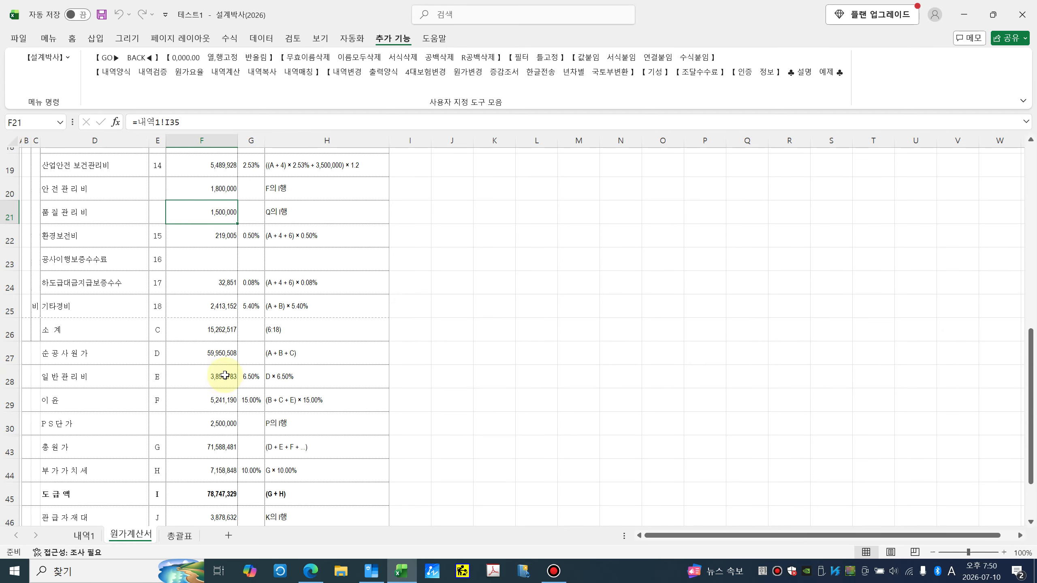
left_click(224, 370)
left_click(226, 346)
left_click(224, 370)
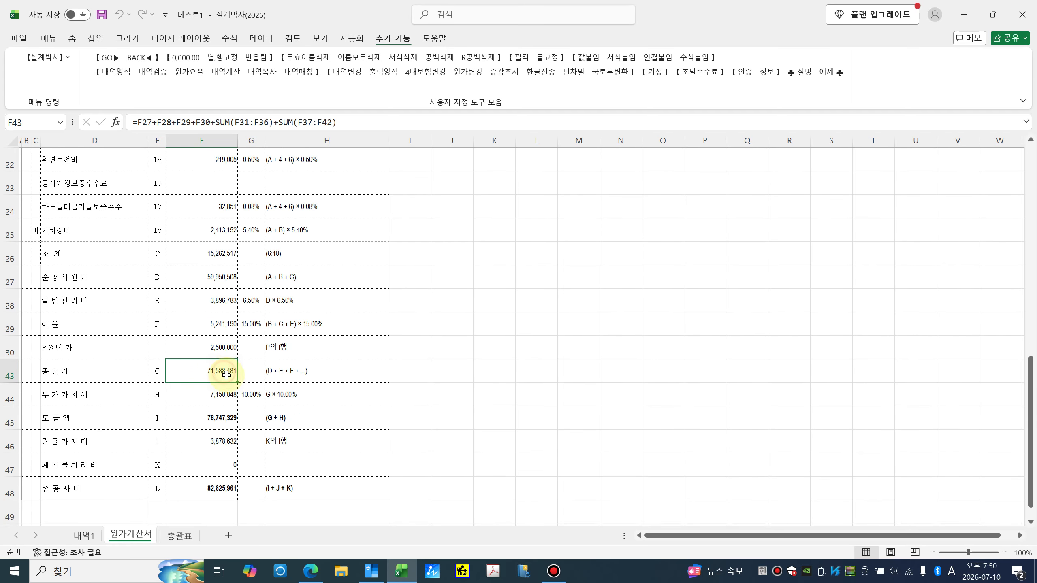
left_click(212, 435)
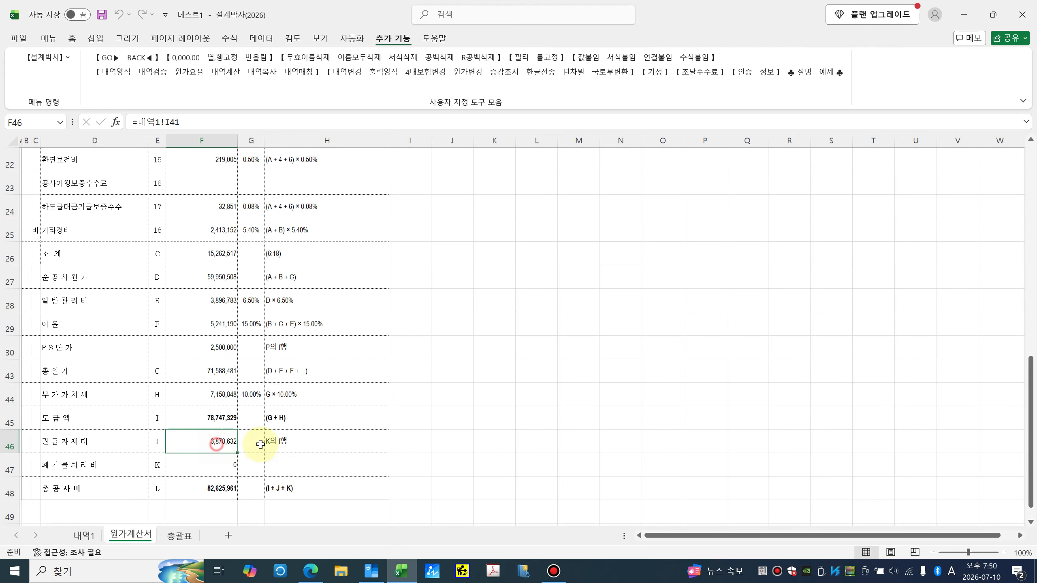
Step: Trace the 관급자재대 and 안전관리비 (1,800,000) amounts to their source rows in 내역1
left_click(109, 57)
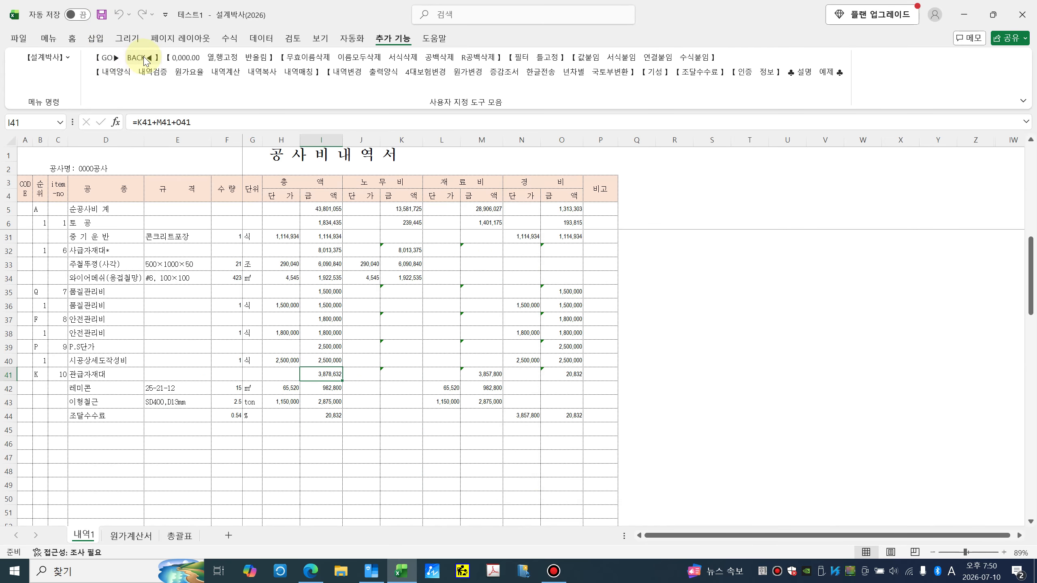
left_click(143, 57)
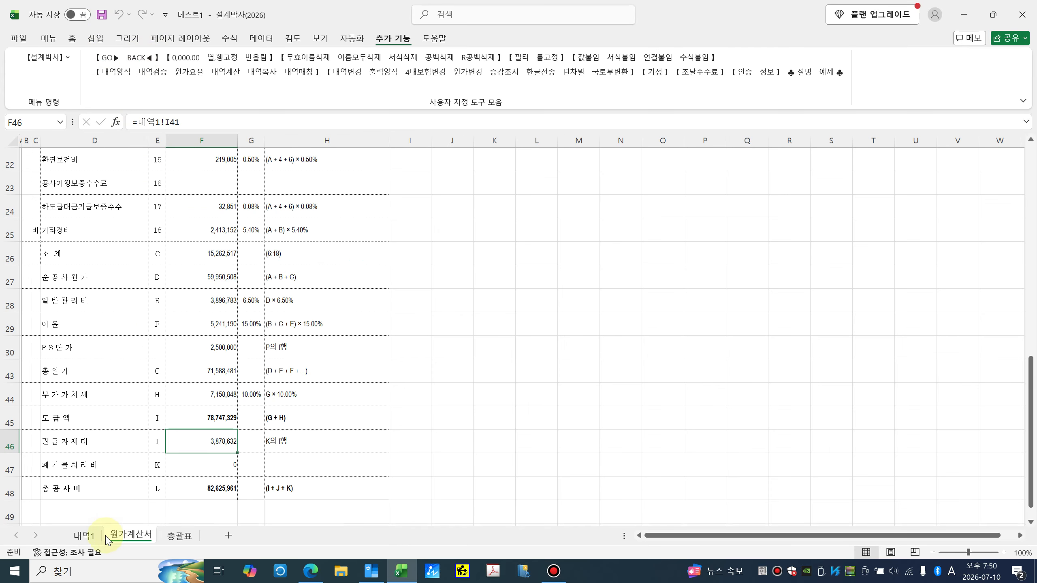
scroll(179, 329, "up", 2)
left_click(204, 253)
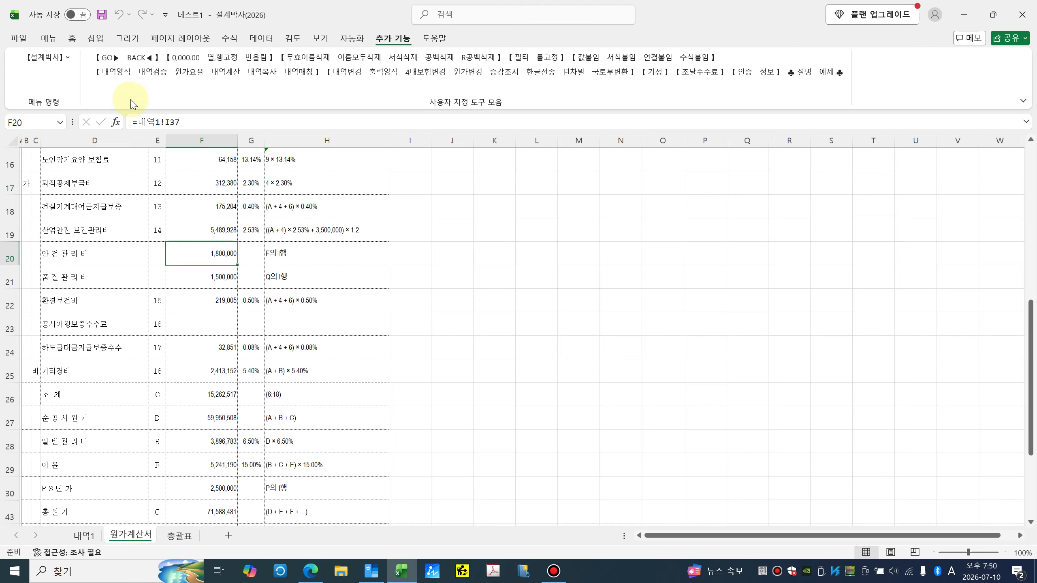
left_click(109, 57)
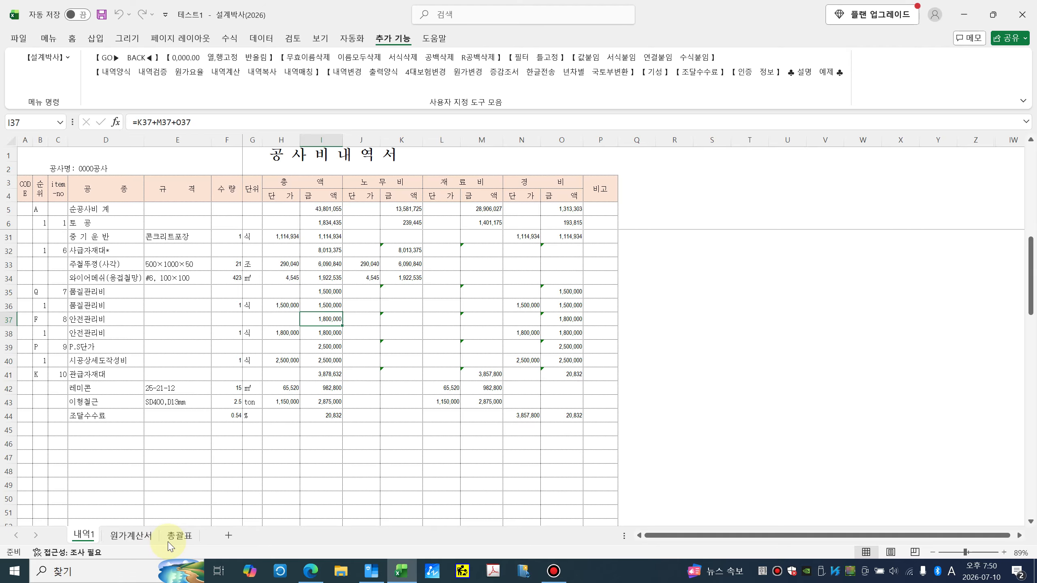
Step: Flip between the 내역1, 원가계산서 and 총괄표 sheets to compare them
left_click(131, 535)
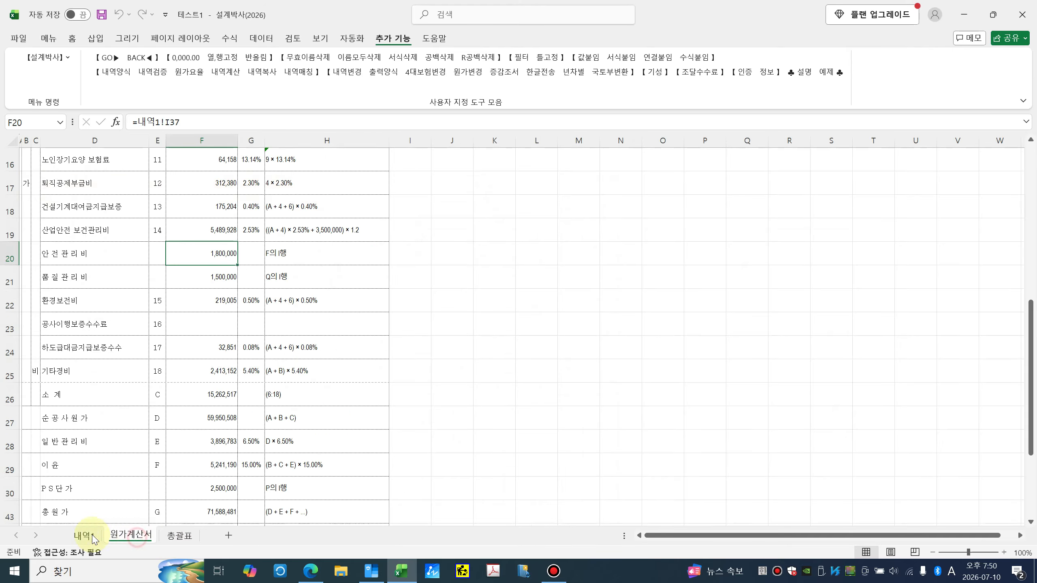
left_click(84, 535)
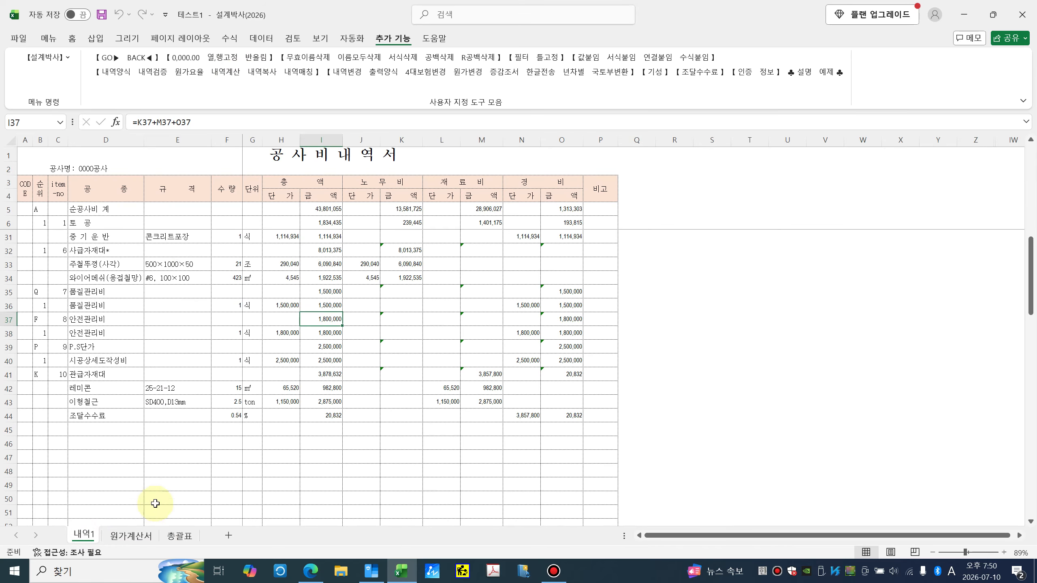
left_click(131, 535)
left_click(179, 536)
left_click(131, 535)
left_click(84, 535)
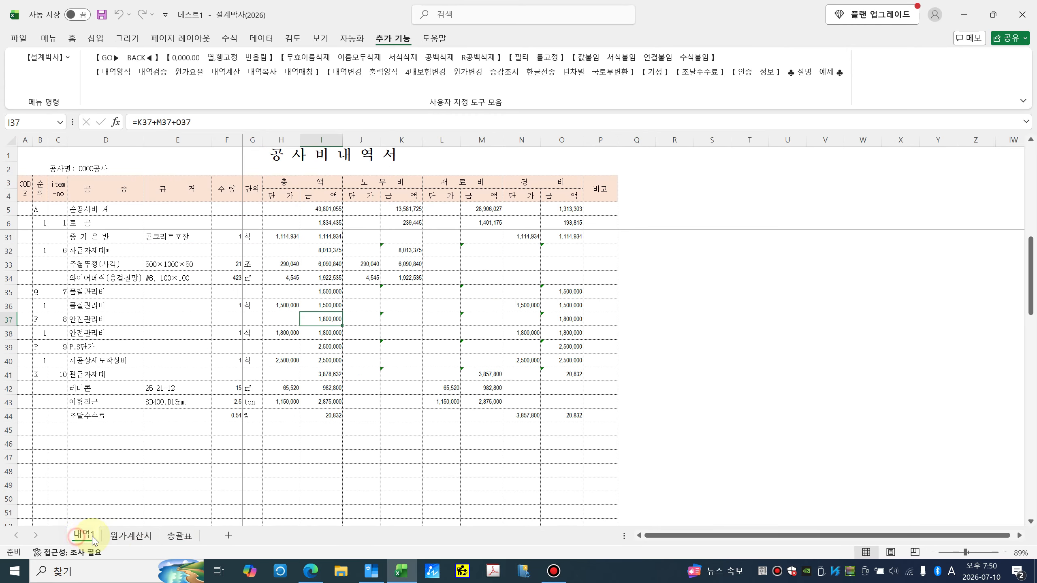
left_click(132, 535)
left_click(179, 535)
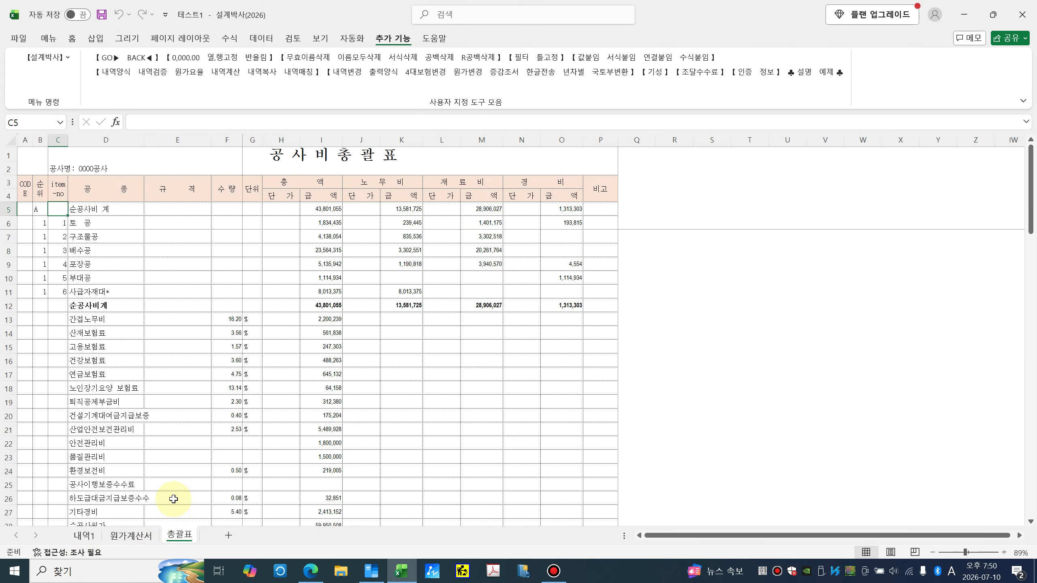
left_click(84, 535)
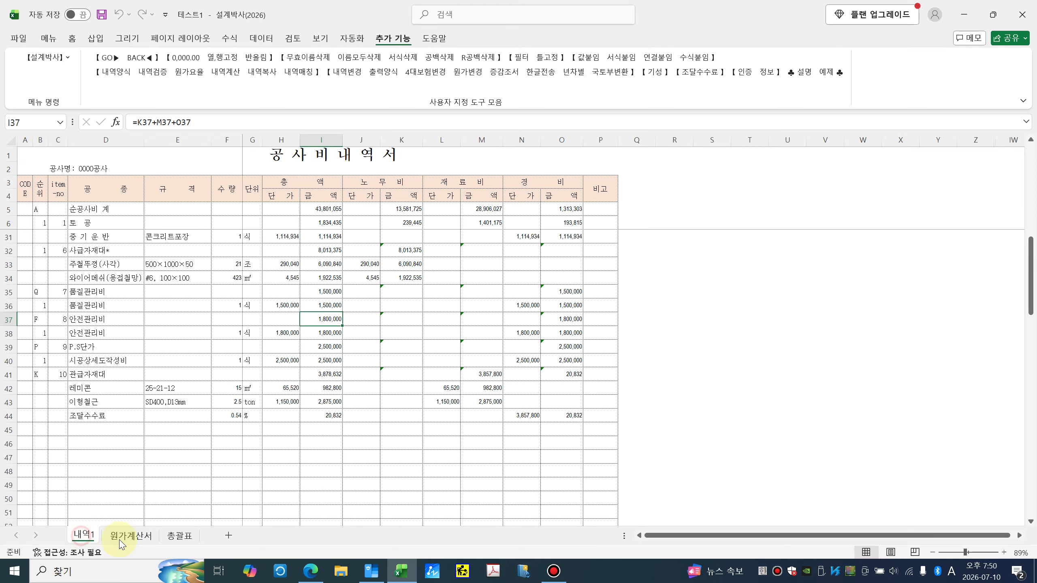
left_click(131, 536)
left_click(180, 536)
left_click(92, 538)
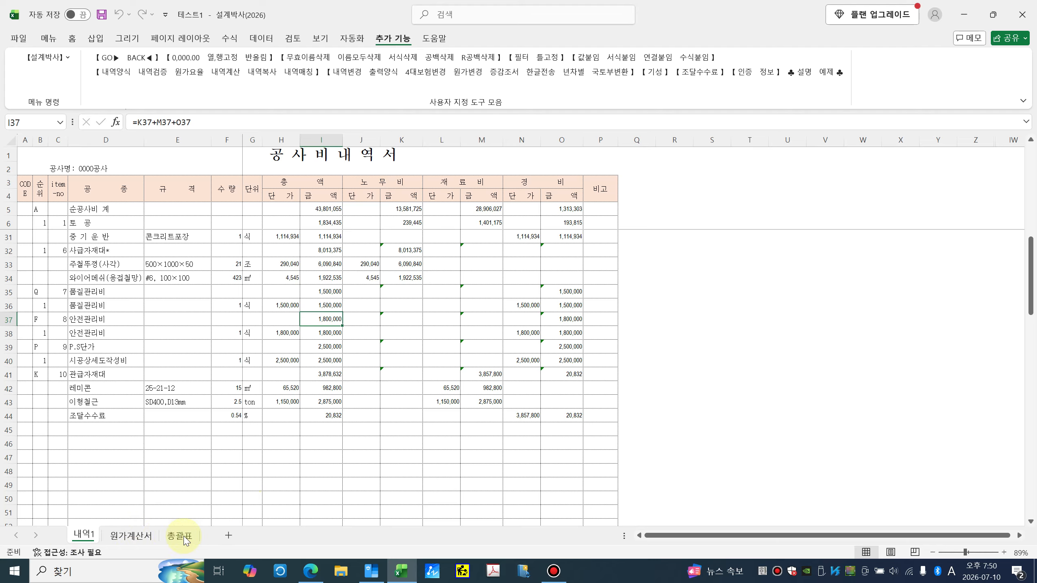
Step: Back at the top of 원가계산서, recheck 직접재료비 28,906,027's link to 내역1!M5
left_click(131, 535)
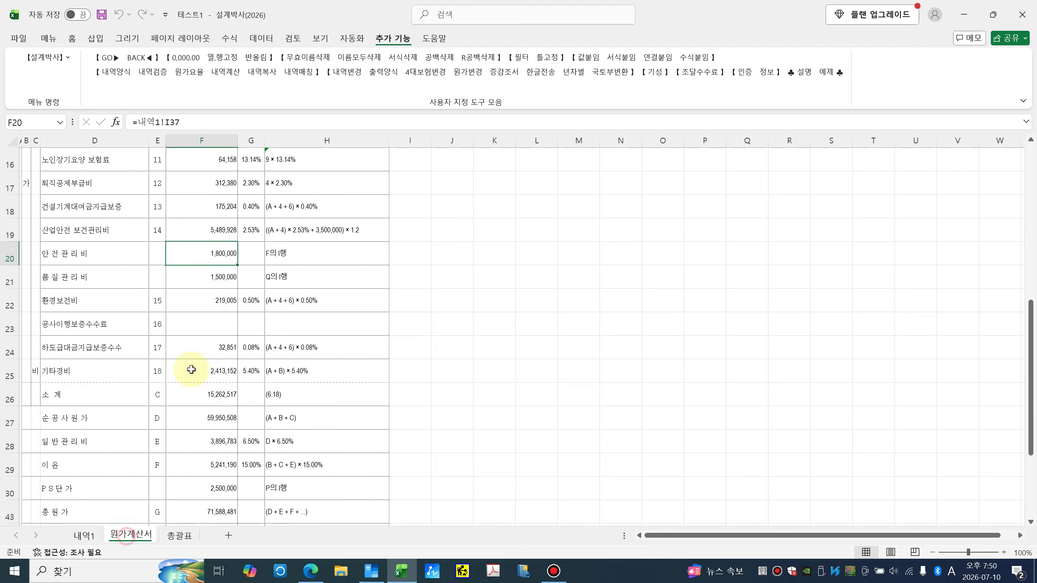
scroll(217, 262, "up", 5)
left_click(204, 237)
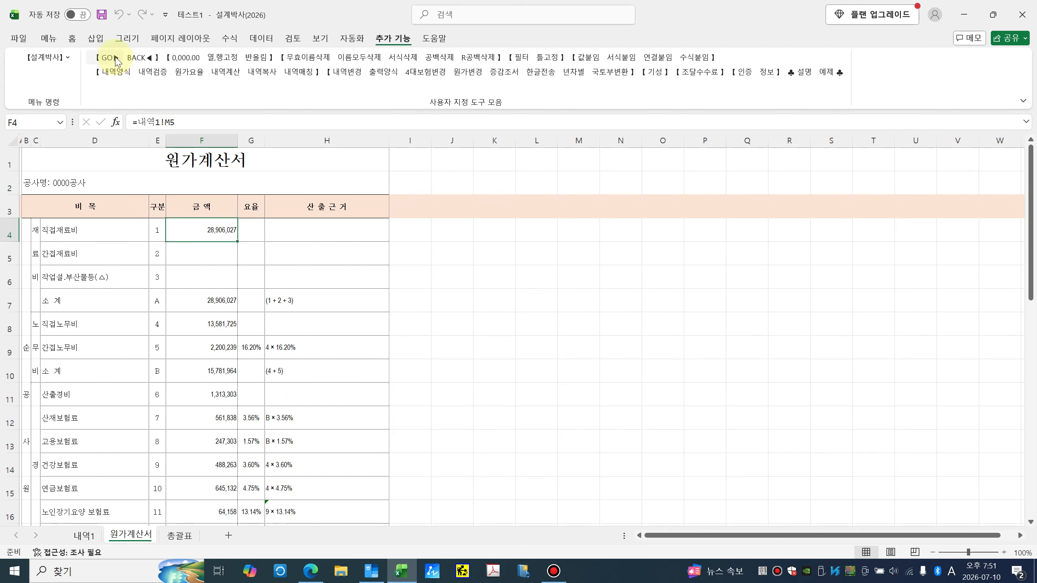
left_click(107, 58)
left_click(141, 57)
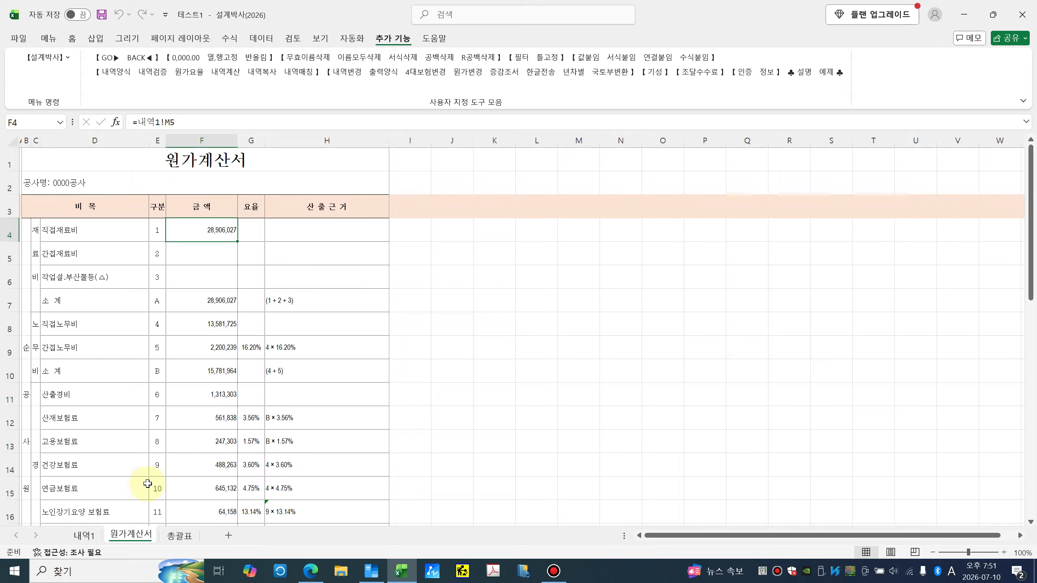
Step: Copy the 내역1, 원가계산서 and 총괄표 sheets with 내역복사
left_click(263, 79)
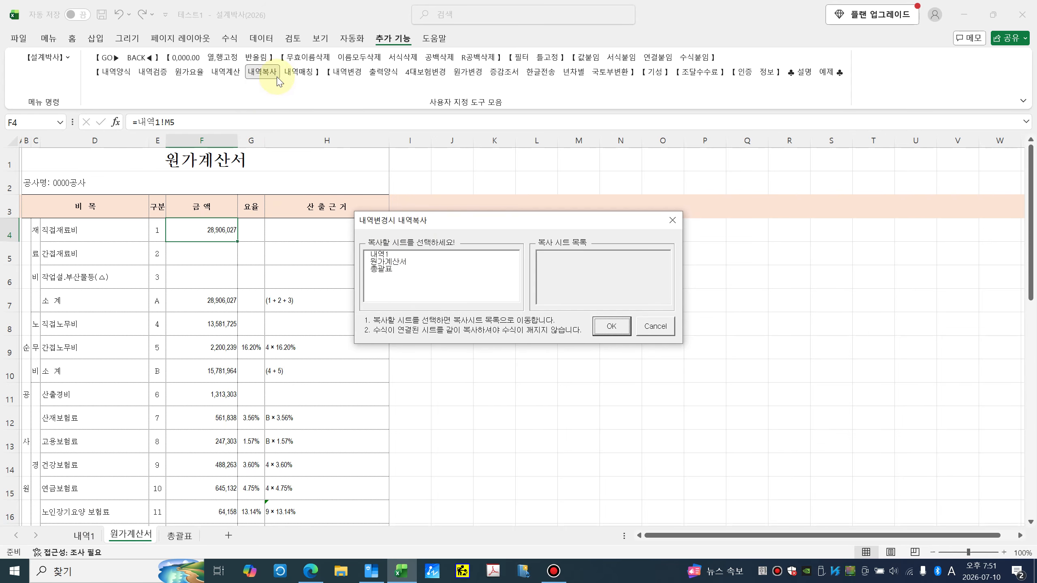
left_click(378, 253)
left_click(380, 261)
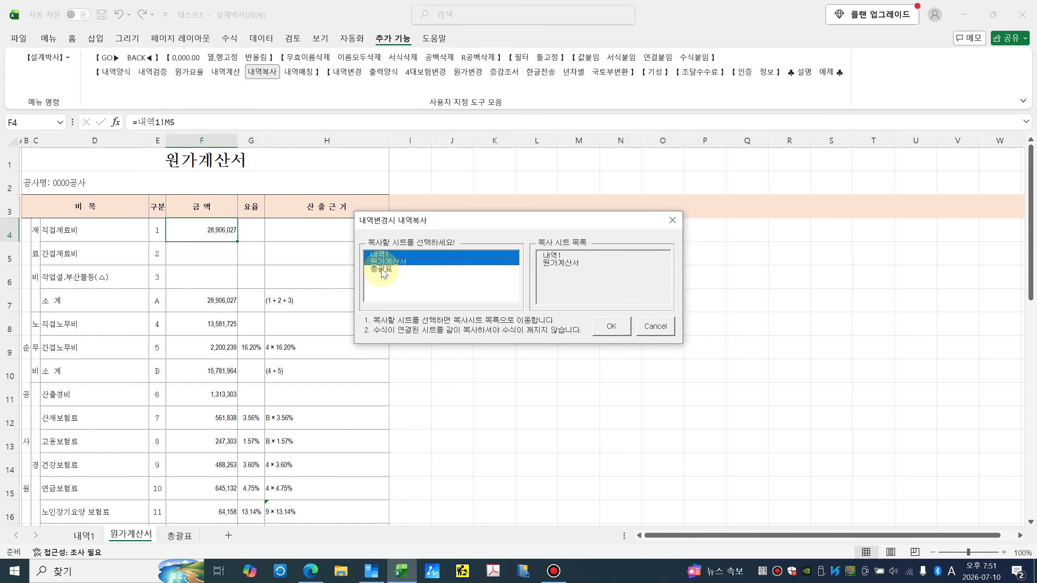
left_click(382, 270)
left_click(611, 326)
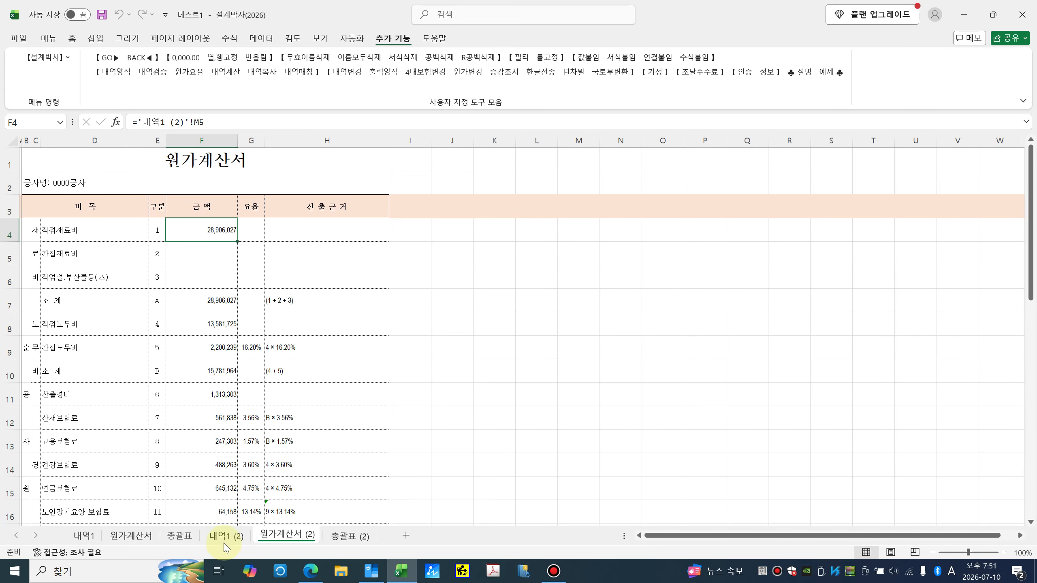
Step: Review the new 내역1 (2), 원가계산서 (2) and 총괄표 (2) copies, ending on 내역1 (2)
left_click(226, 536)
left_click(286, 535)
left_click(350, 536)
left_click(234, 535)
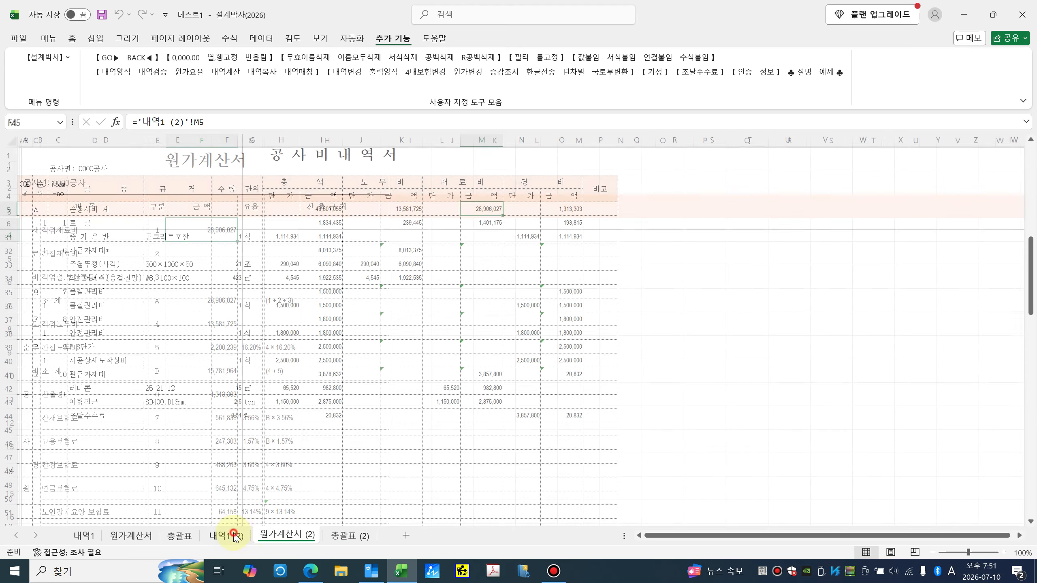
left_click(288, 537)
left_click(342, 537)
left_click(296, 538)
left_click(239, 537)
left_click(290, 536)
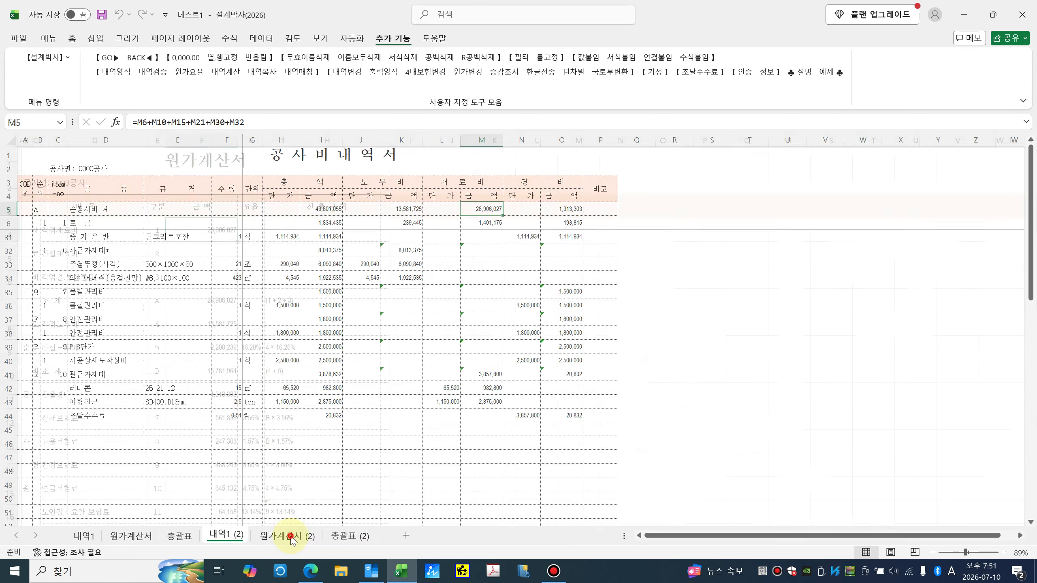
left_click(222, 537)
left_click(127, 536)
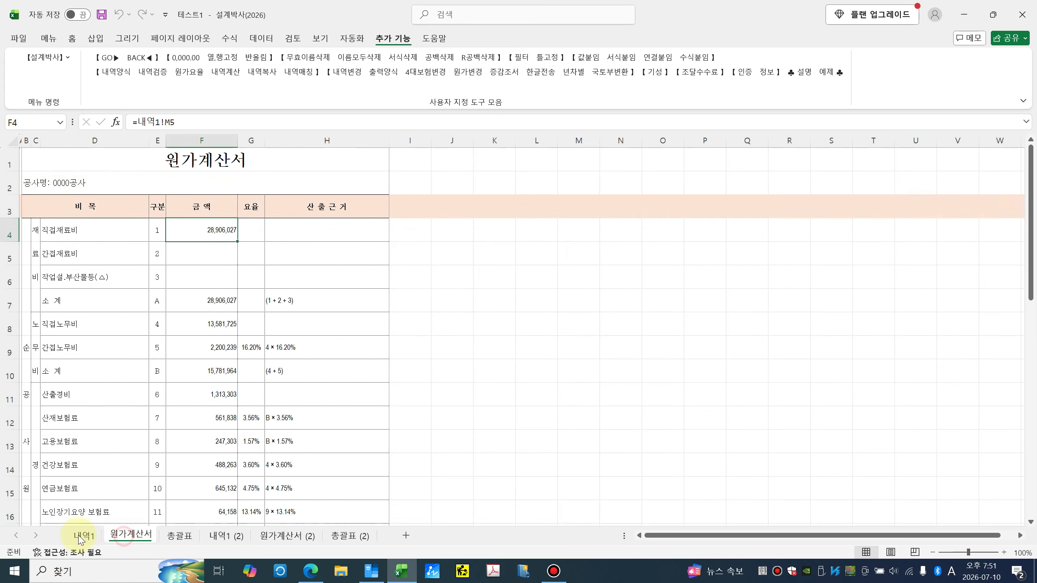
left_click(83, 536)
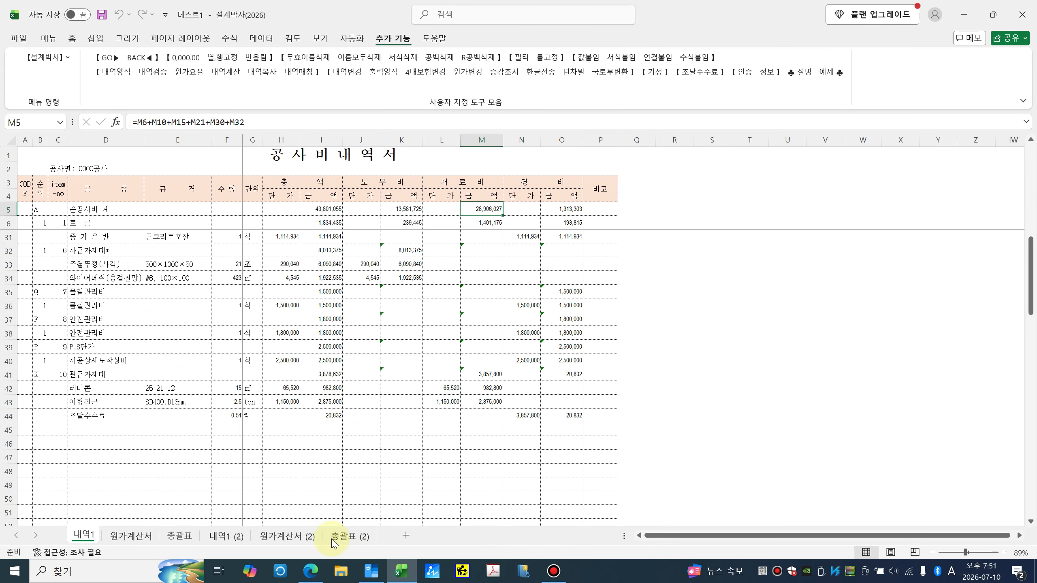
left_click(348, 537)
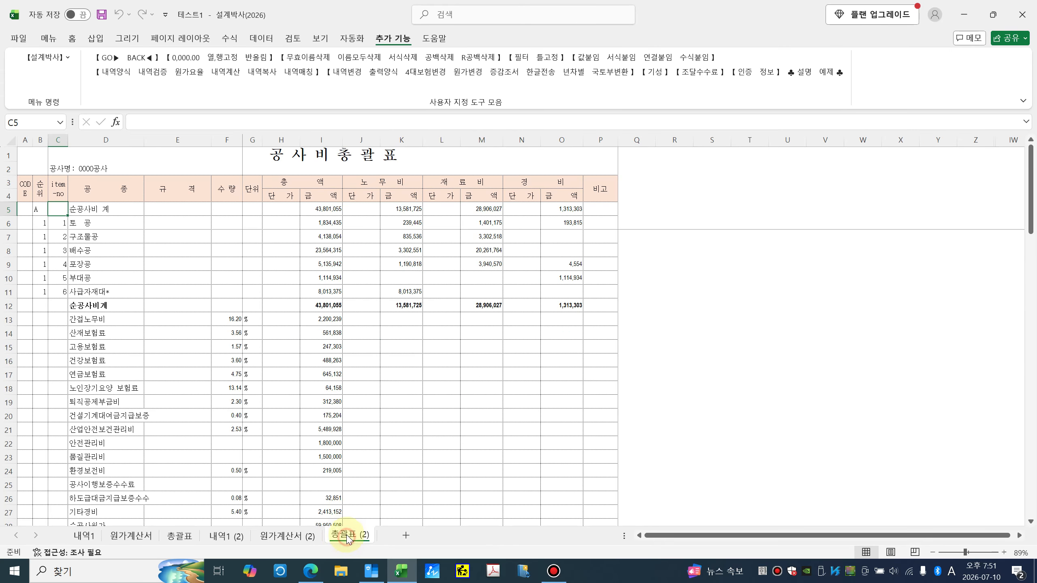
left_click(225, 536)
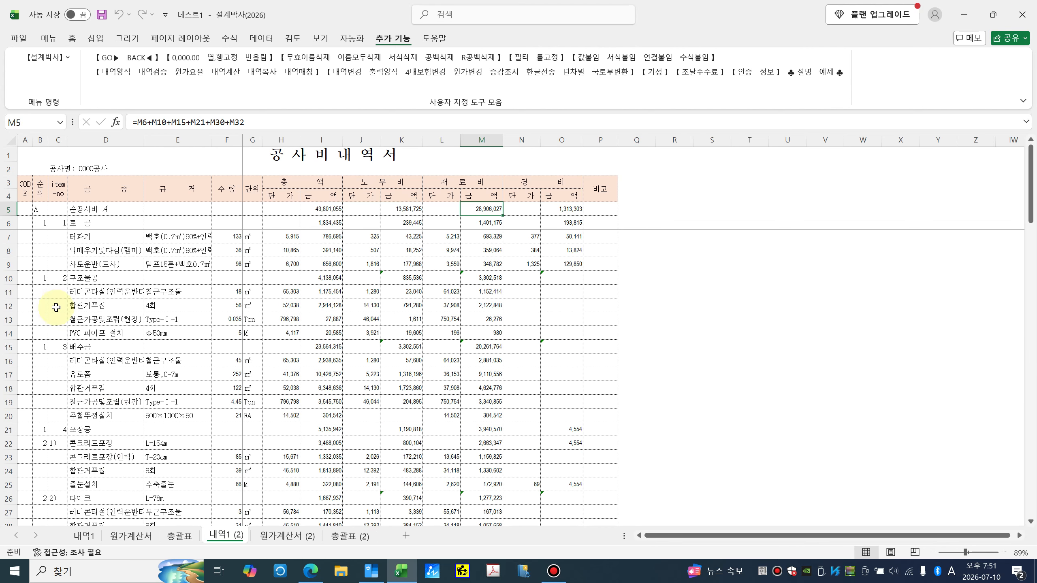
Step: Insert a blank row 15 and copy the PVC 파이프 설치 row 14 into it
right_click(8, 348)
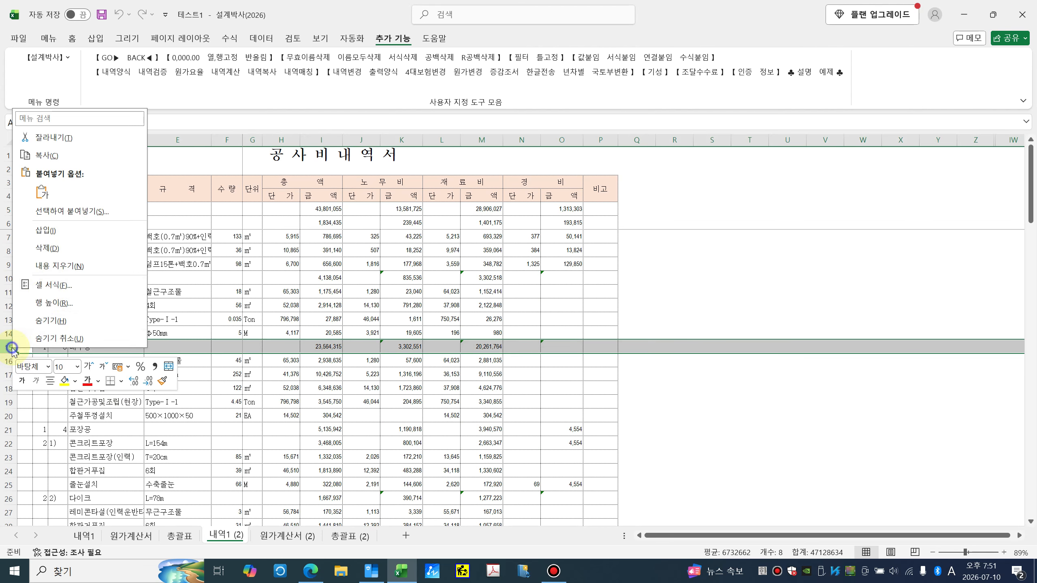
left_click(74, 236)
left_click(8, 334)
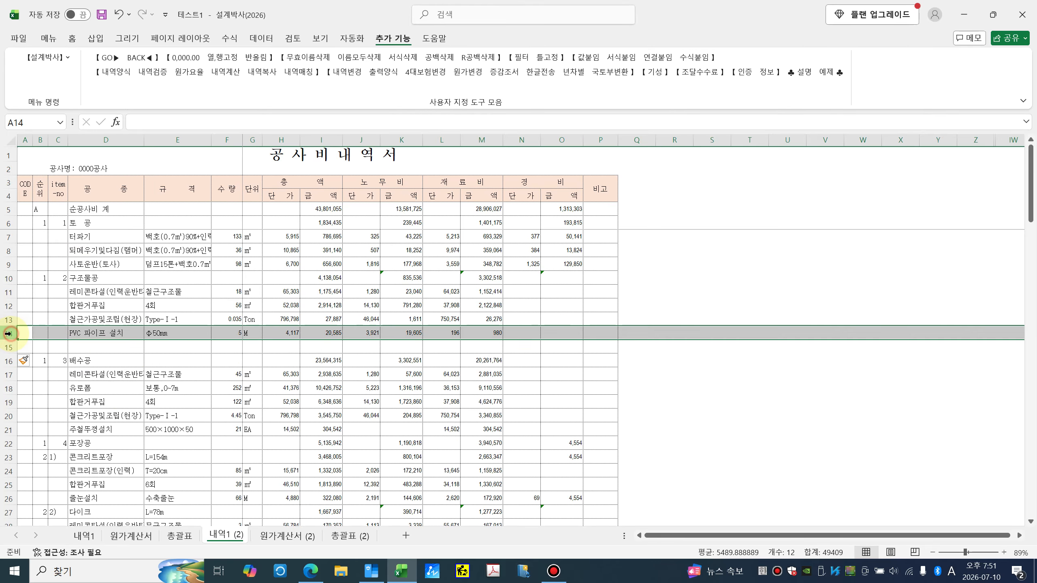
key("ctrl+c")
left_click(8, 347)
key("ctrl+v")
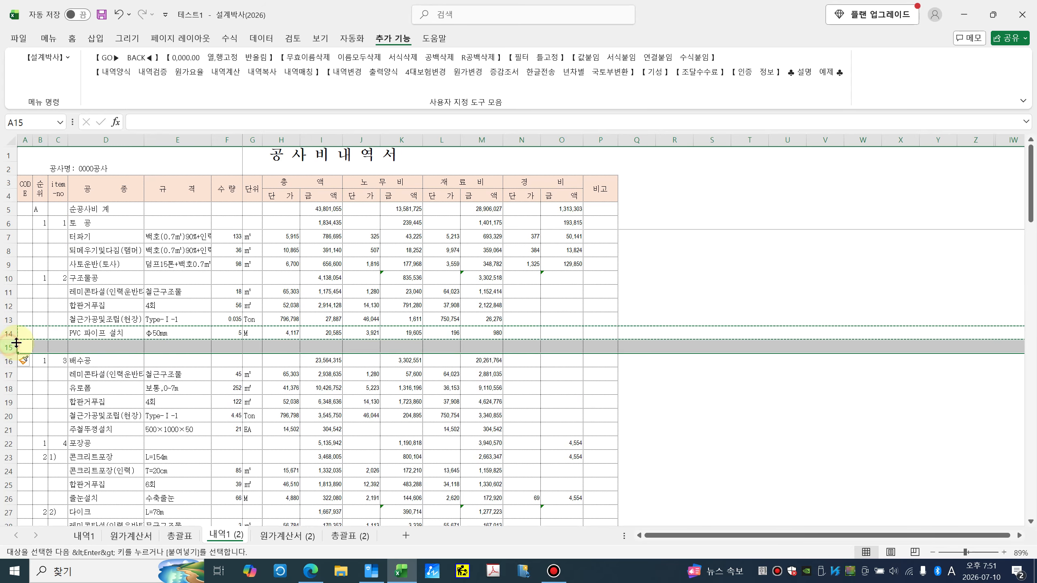
Step: Change the new row's spec to Φ100mm
double_click(157, 347)
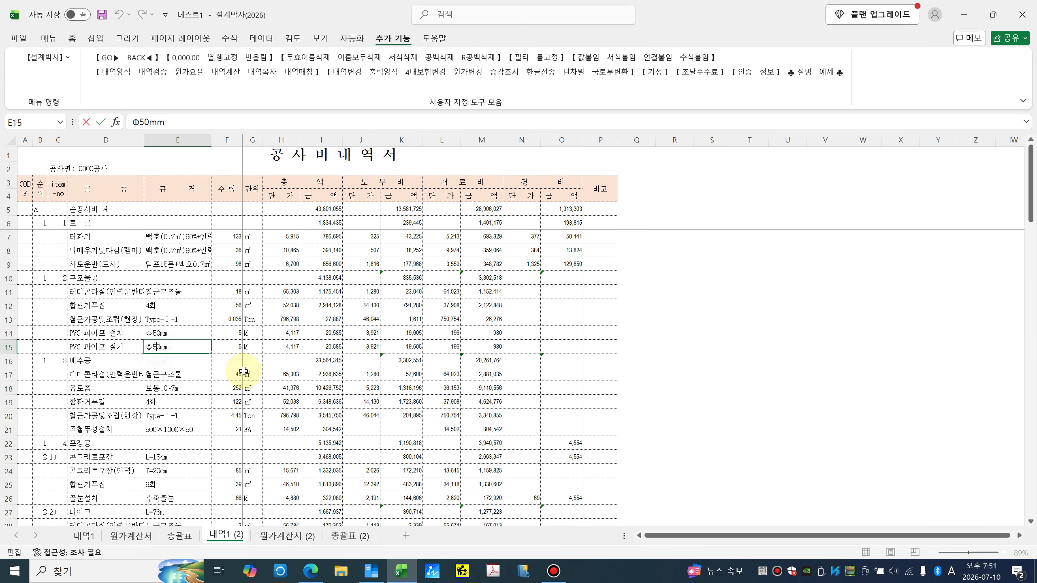
key("BackSpace")
type("10")
key("Return")
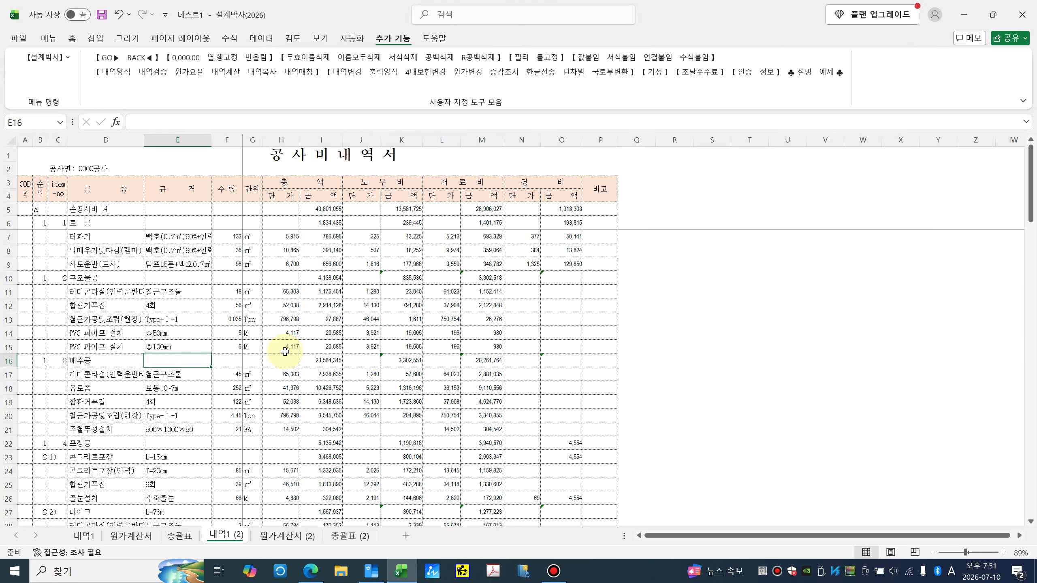
Step: Enter quantity 10, labour unit price 4,500 and material unit price 200 for the new row
left_click(247, 347)
key("Left")
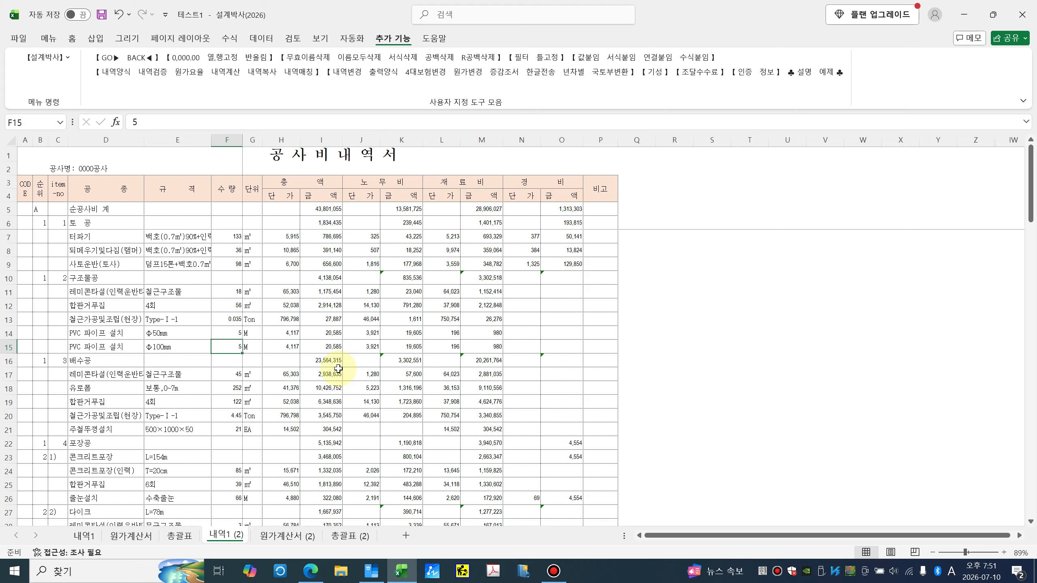
type("10")
key("Right")
key("Right")
key("Right")
key("Right")
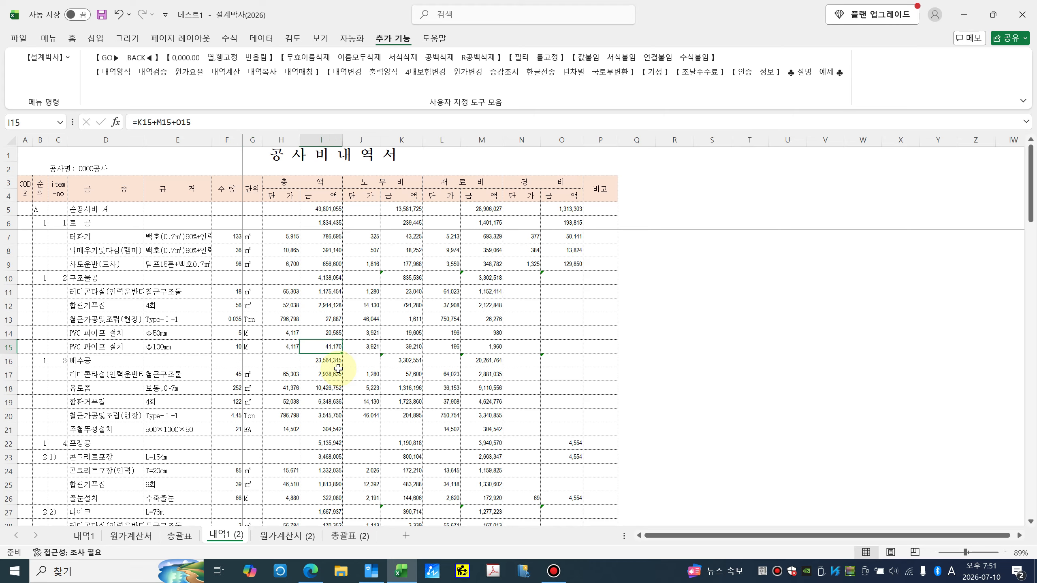
type("45")
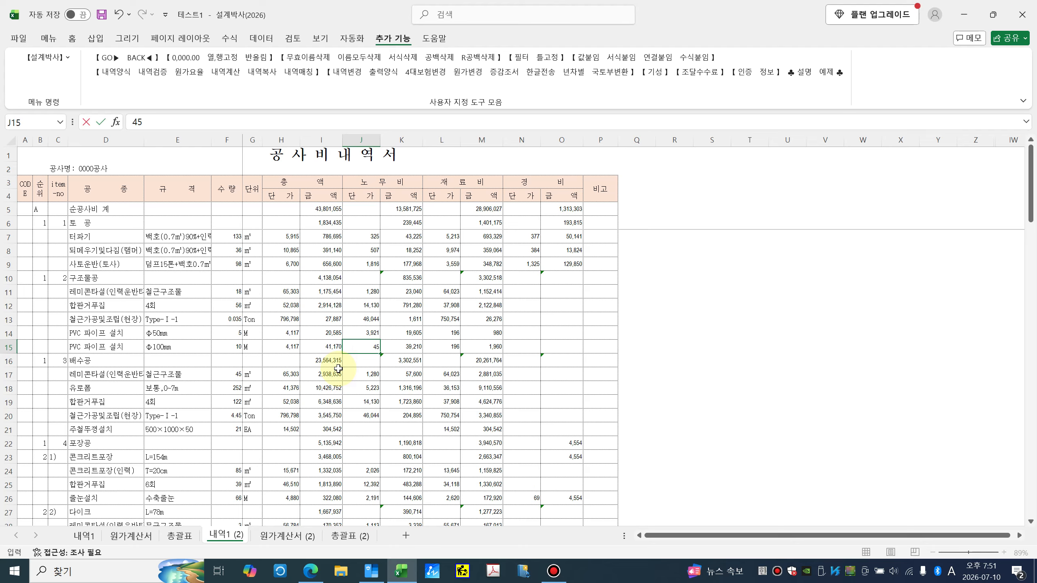
key("Right")
key("Right")
type("2-")
key("Return")
left_click(12, 347)
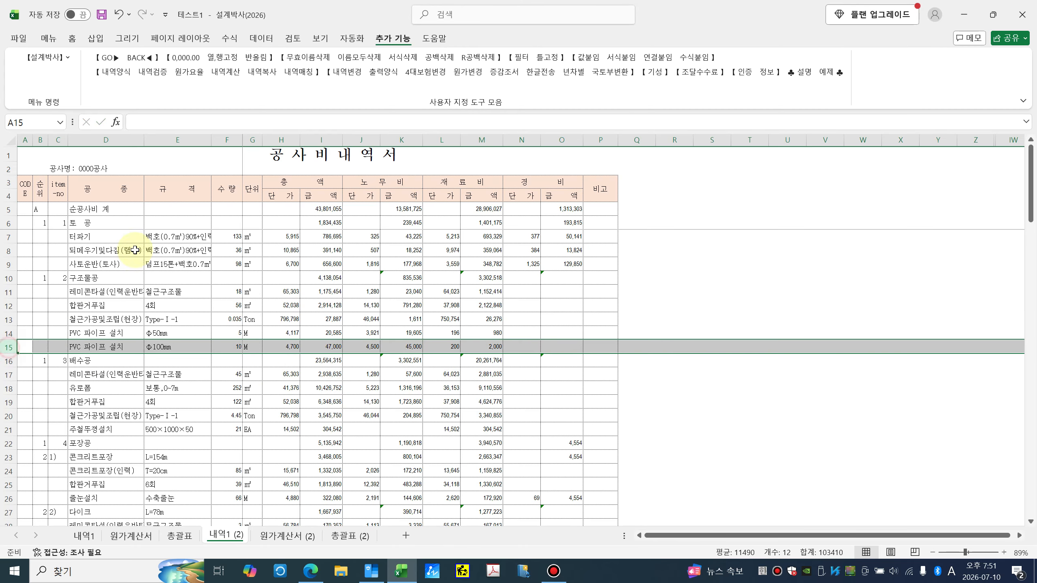
left_click(53, 38)
Step: Fill new row 15 yellow and check the subtotal formulas in O10 and K10
left_click(560, 87)
left_click(578, 276)
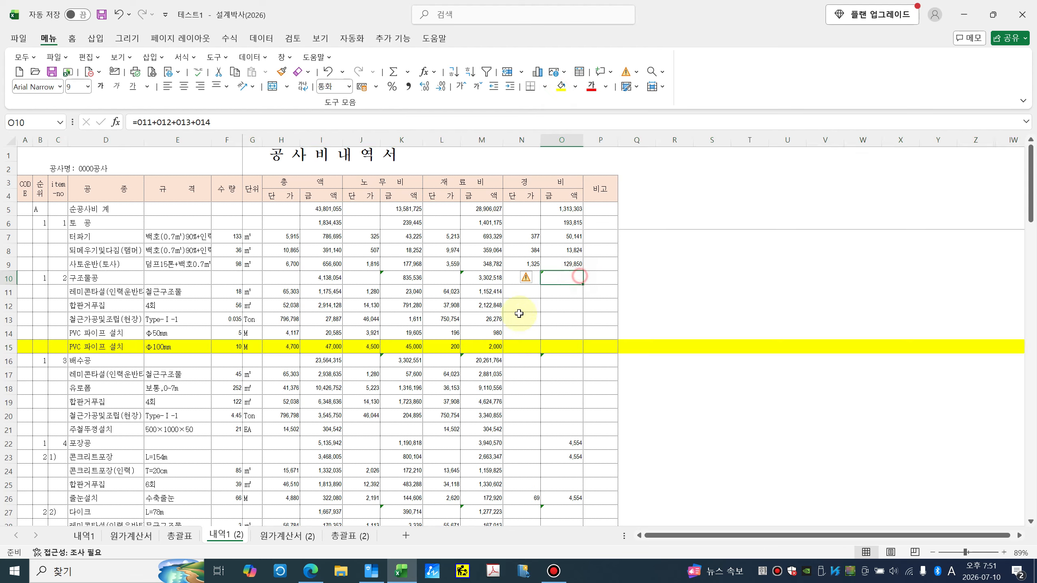
left_click(404, 279)
key("F2")
key("Escape")
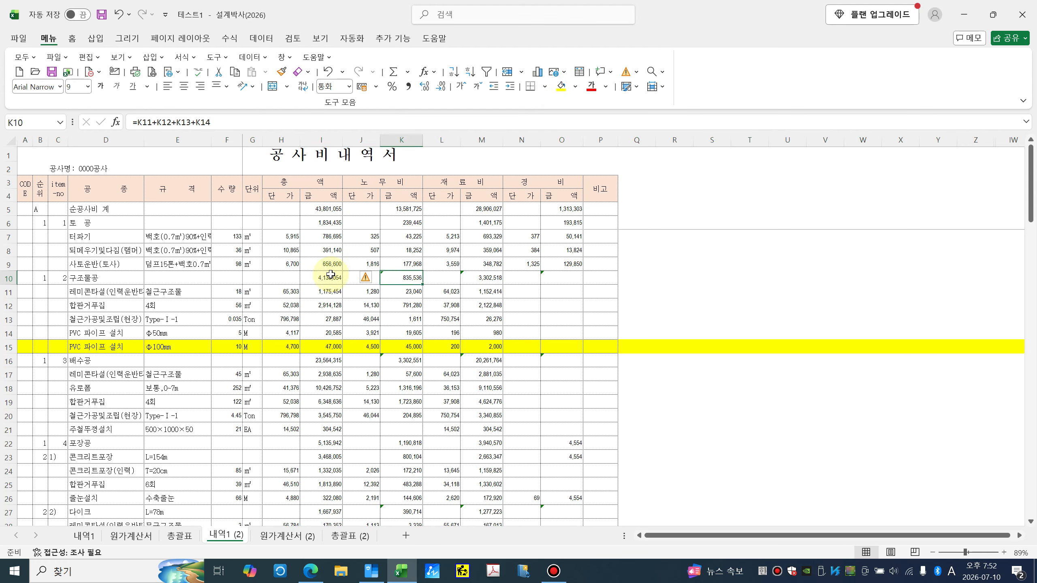
Step: Recalculate 내역1 (2) with 내역계산, raising 순공사비 계 to 43,848,055, and review the bottom rows
left_click(393, 38)
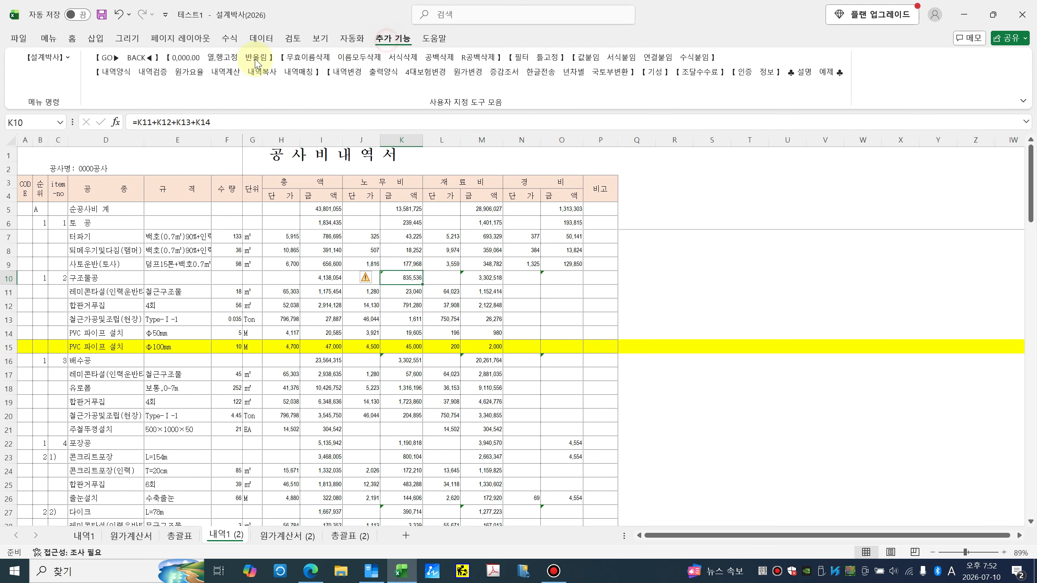
left_click(226, 74)
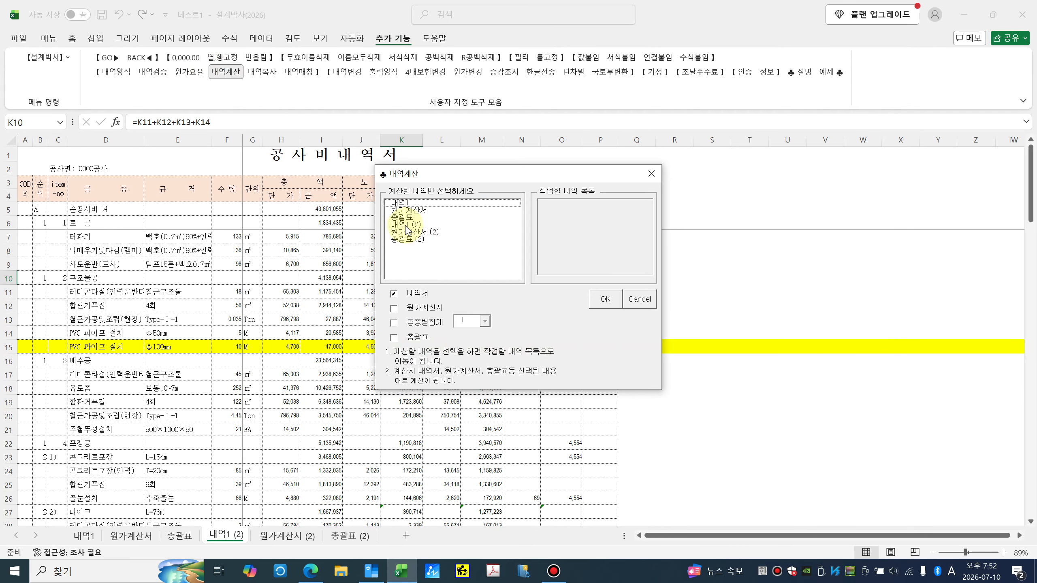
left_click(406, 226)
left_click(604, 300)
left_click(538, 333)
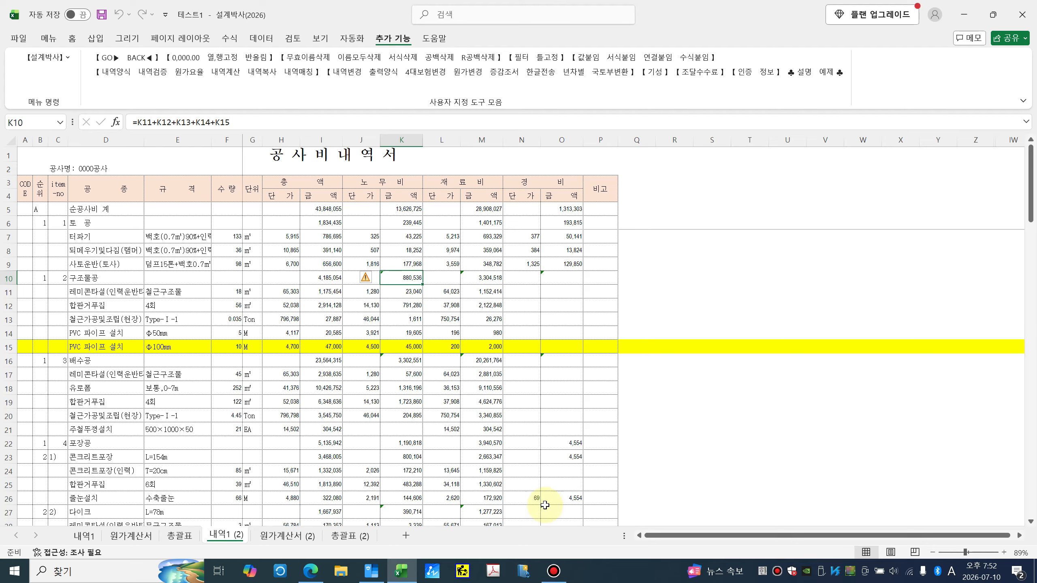
scroll(189, 435, "down", 5)
scroll(189, 435, "down", 5)
left_click(9, 348)
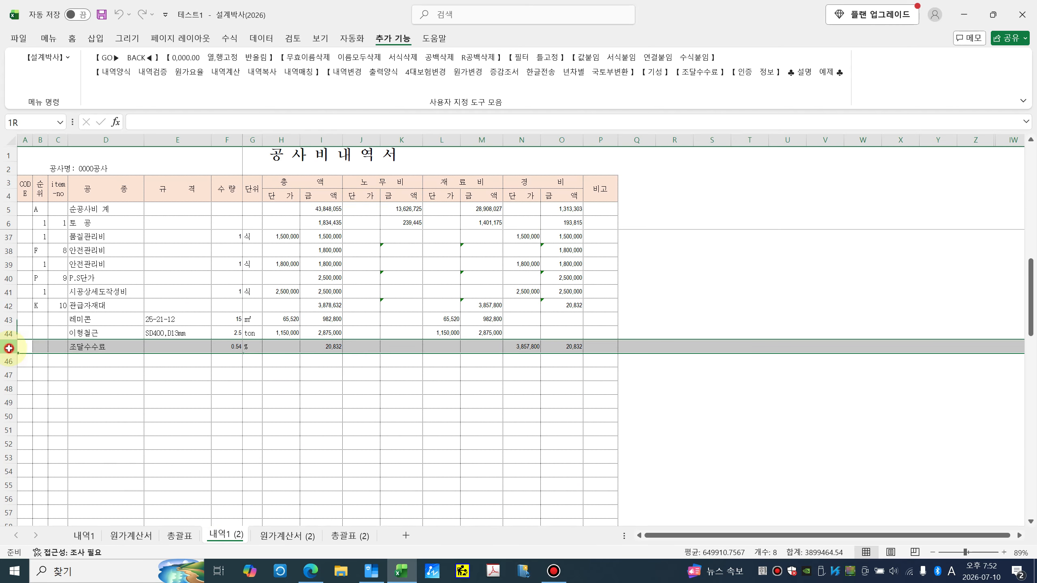
left_click(92, 539)
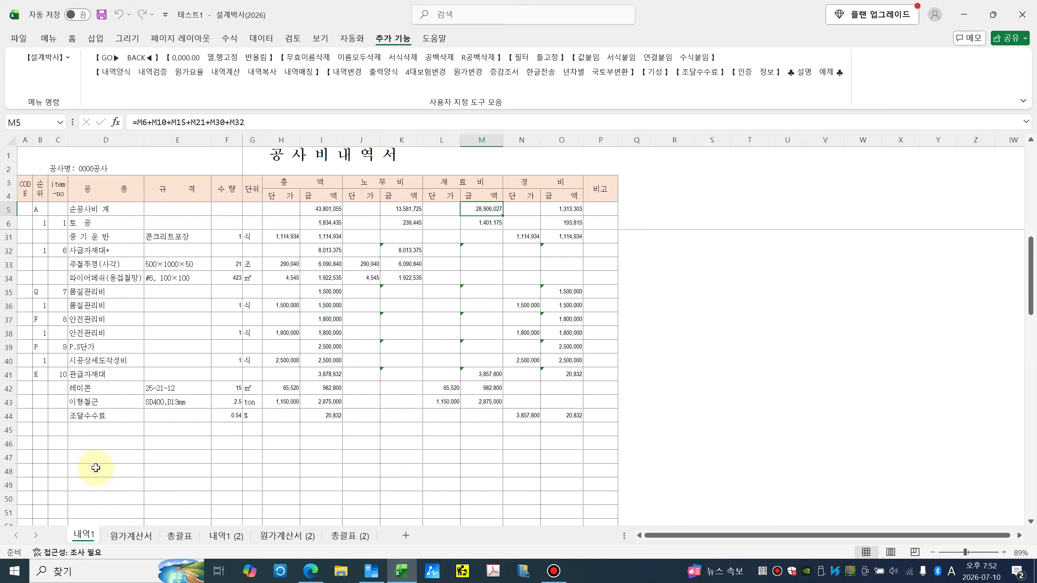
left_click(18, 422)
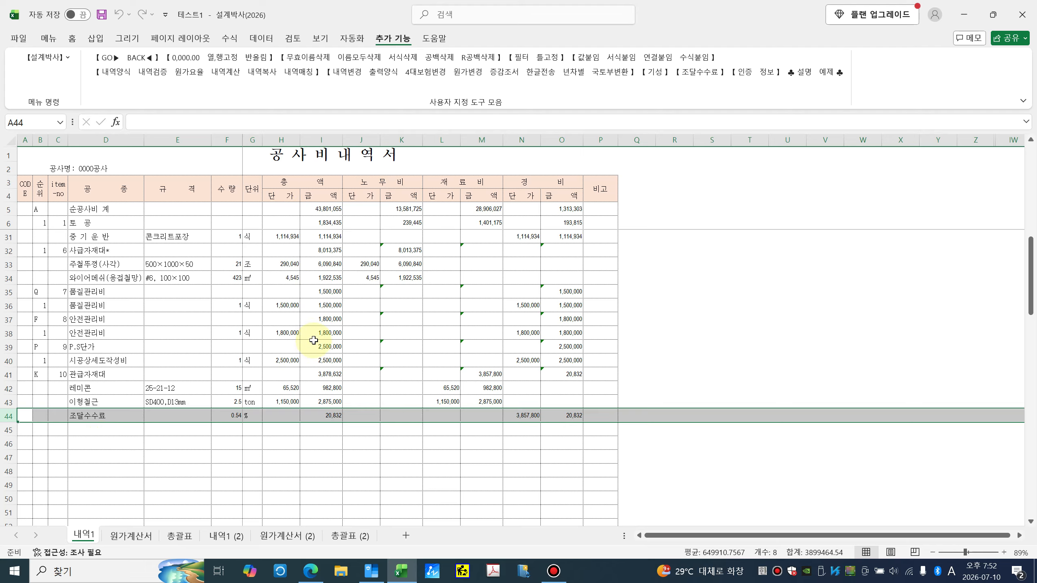
left_click(305, 480)
scroll(132, 415, "up", 8)
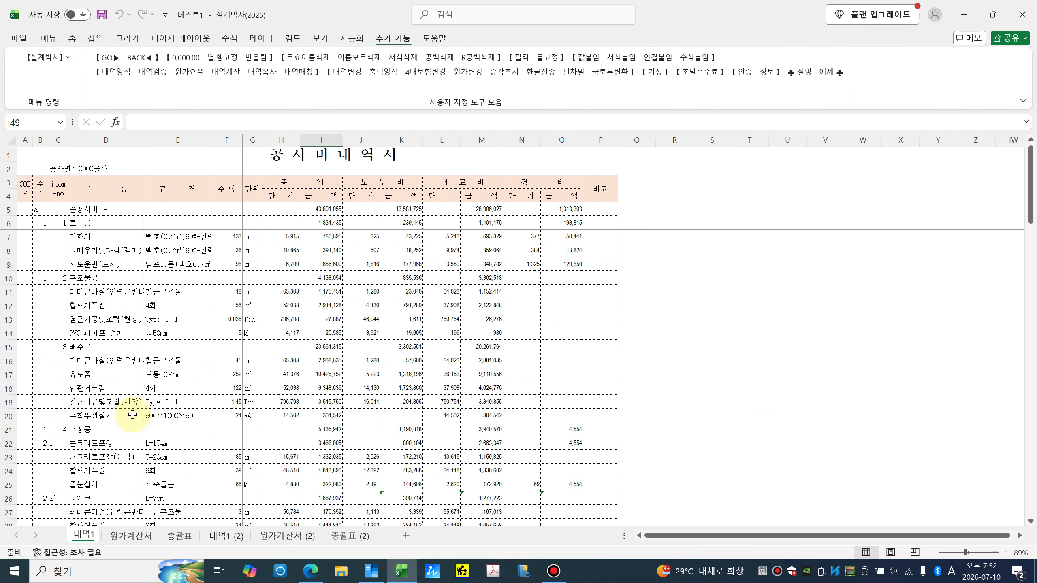
left_click(6, 346)
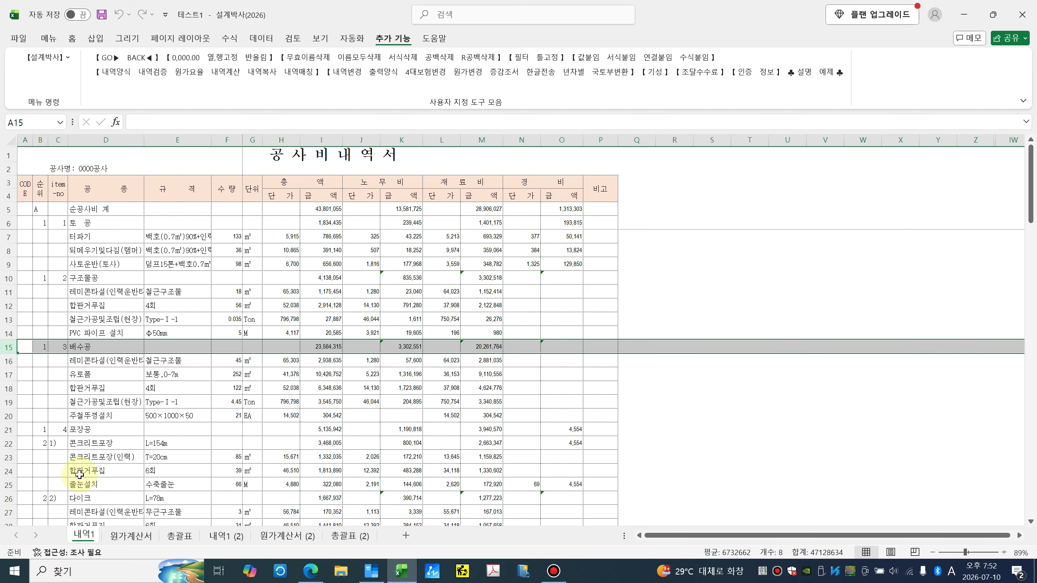
left_click(139, 445)
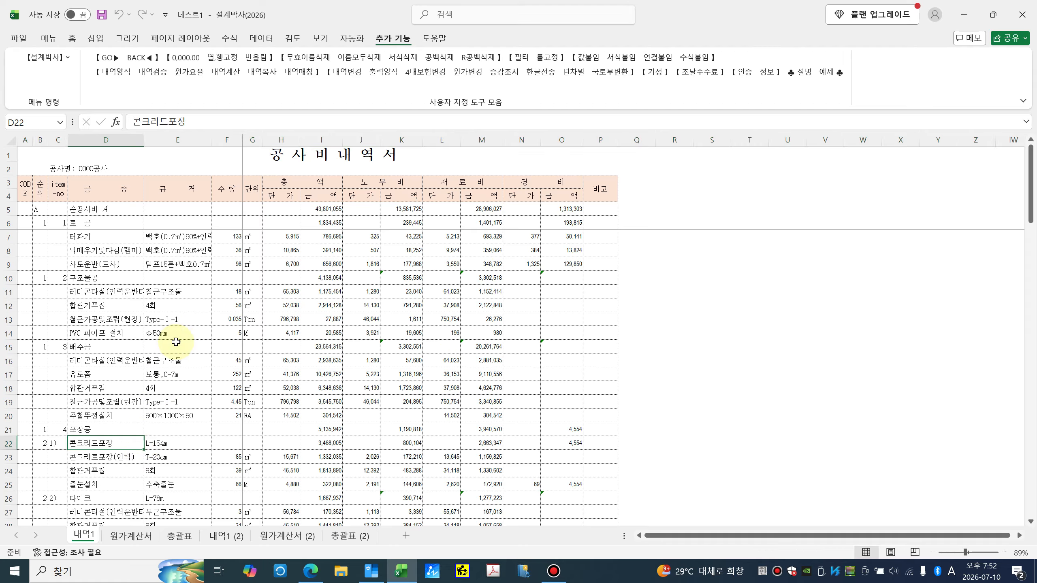
Step: Match 내역1 (2) against original 내역1, adding the PVC 파이프 설치 Φ100mm row to 내역1
left_click(301, 73)
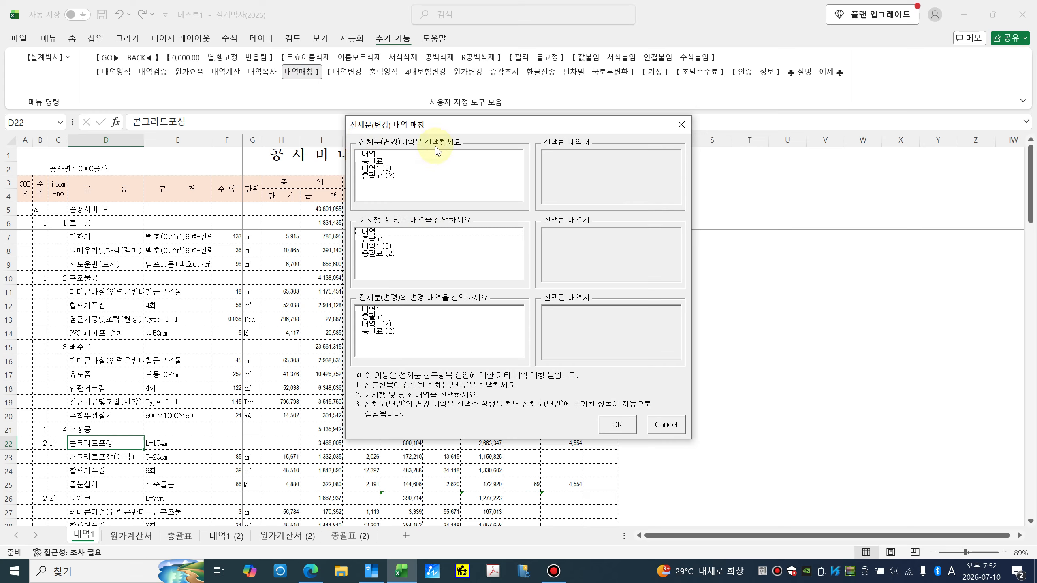
left_click(382, 168)
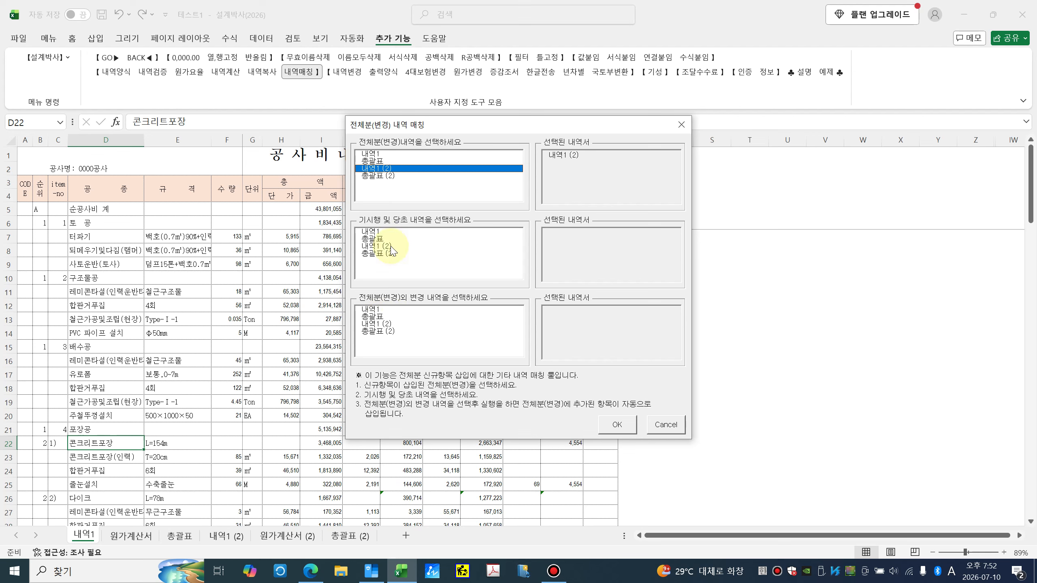
left_click(374, 233)
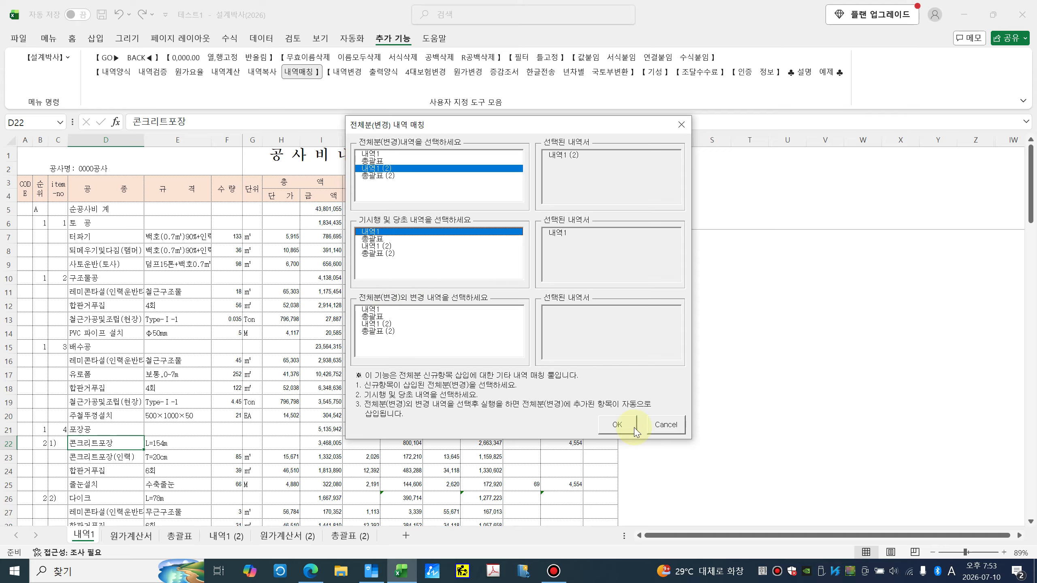
left_click(618, 427)
left_click(545, 327)
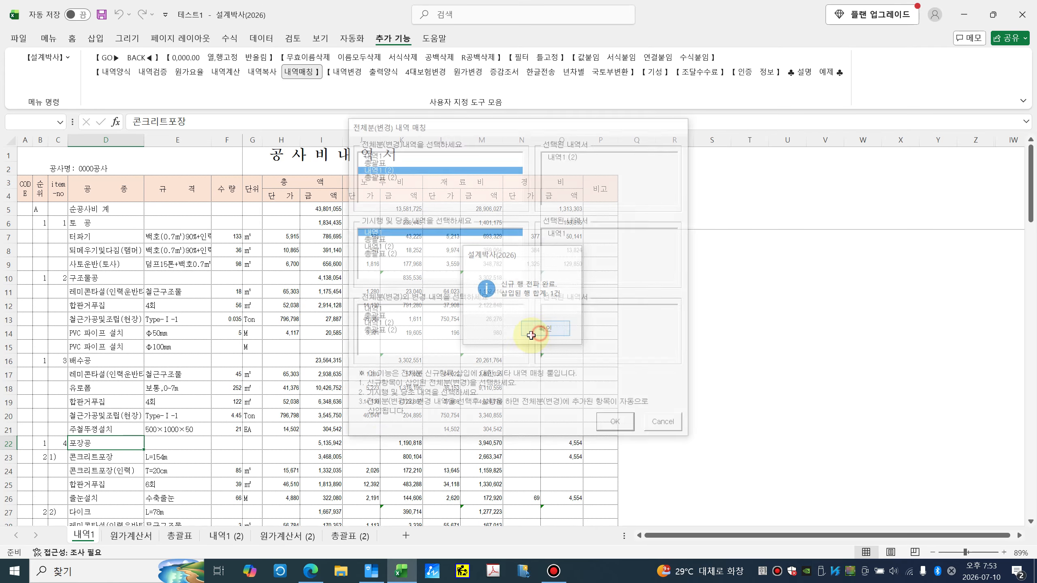
left_click(84, 427)
left_click(90, 350)
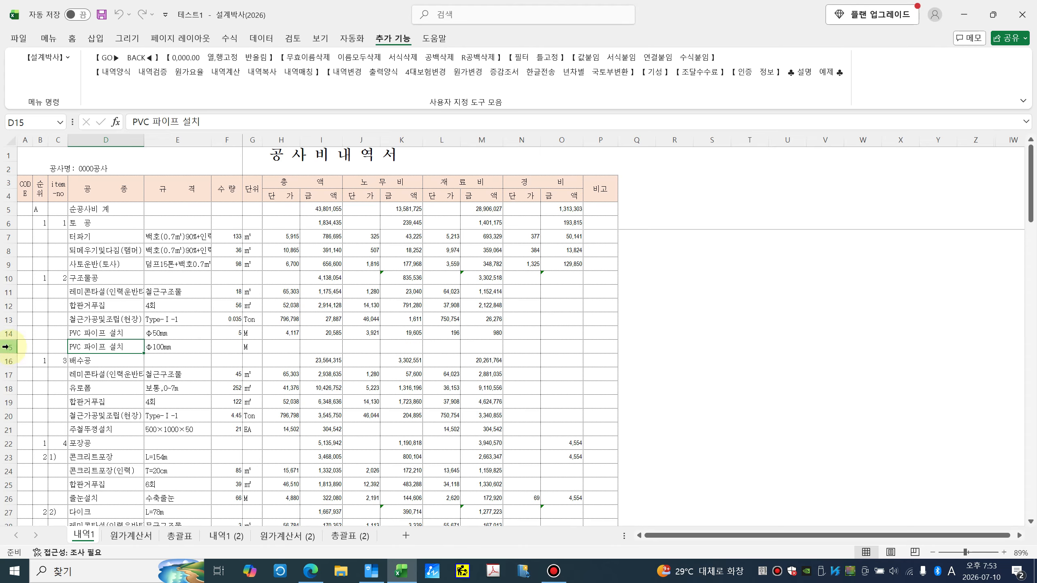
Step: Inspect the new row 15 on 내역1: name, unit M and blank price cells
left_click(9, 348)
left_click_drag(84, 346, 249, 348)
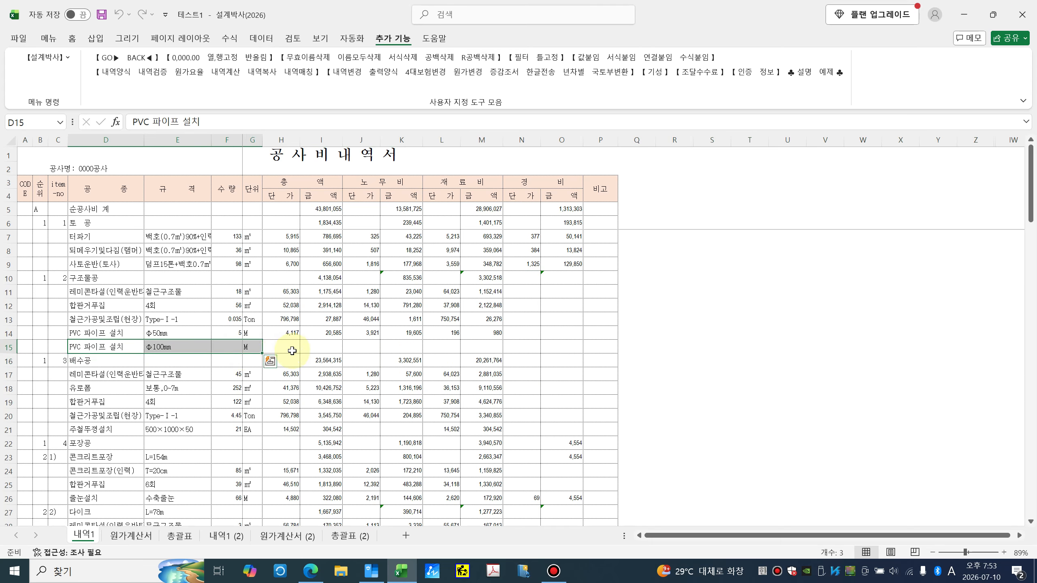
left_click(254, 347)
left_click_drag(316, 348, 515, 351)
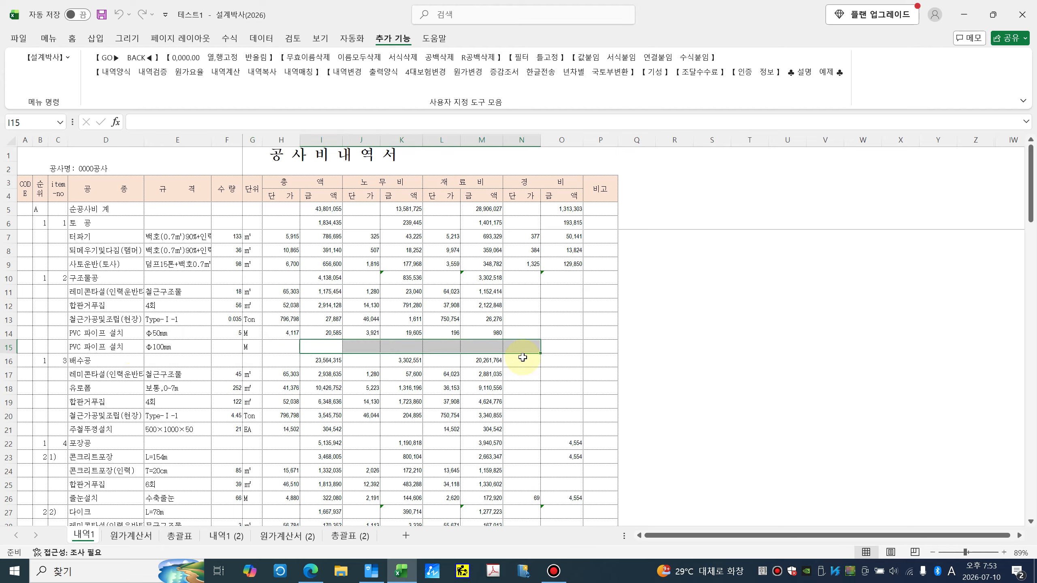
left_click(554, 362)
scroll(206, 457, "down", 9)
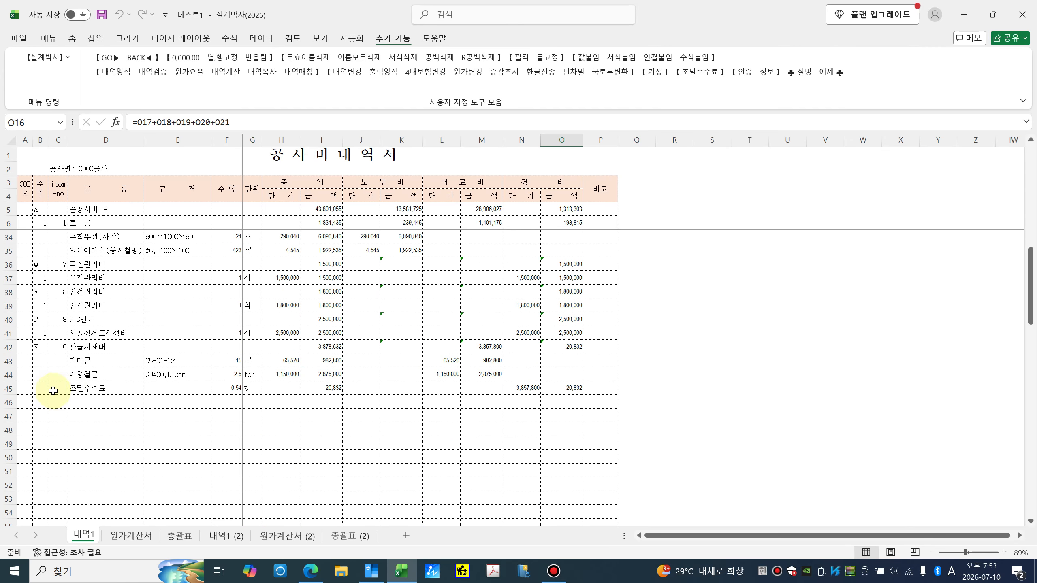
left_click(8, 388)
Step: Flip through 원가계산서 (2) and 총괄표 (2), ending back on 내역1 (2)
left_click(225, 536)
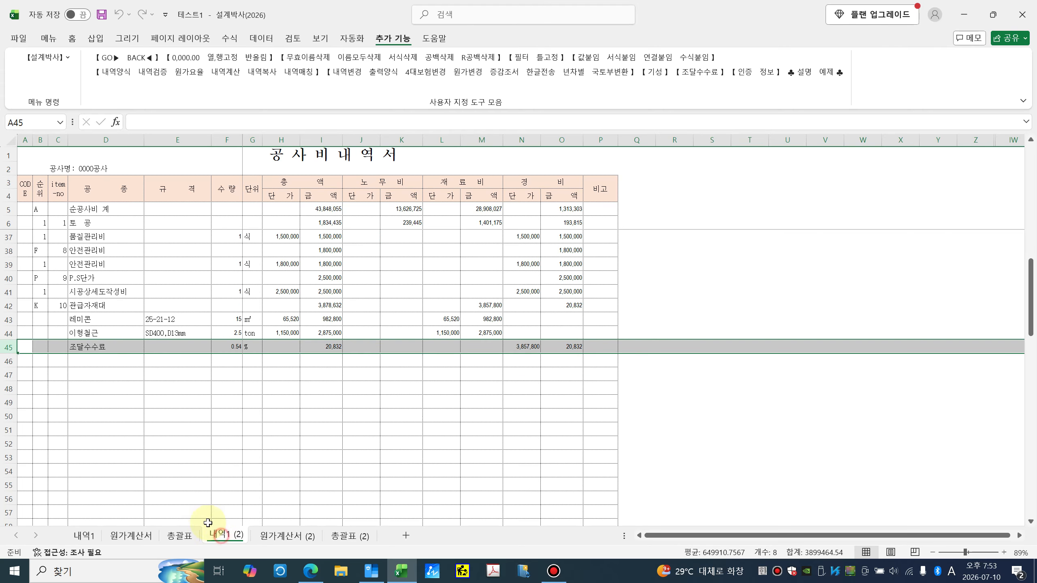
left_click(86, 373)
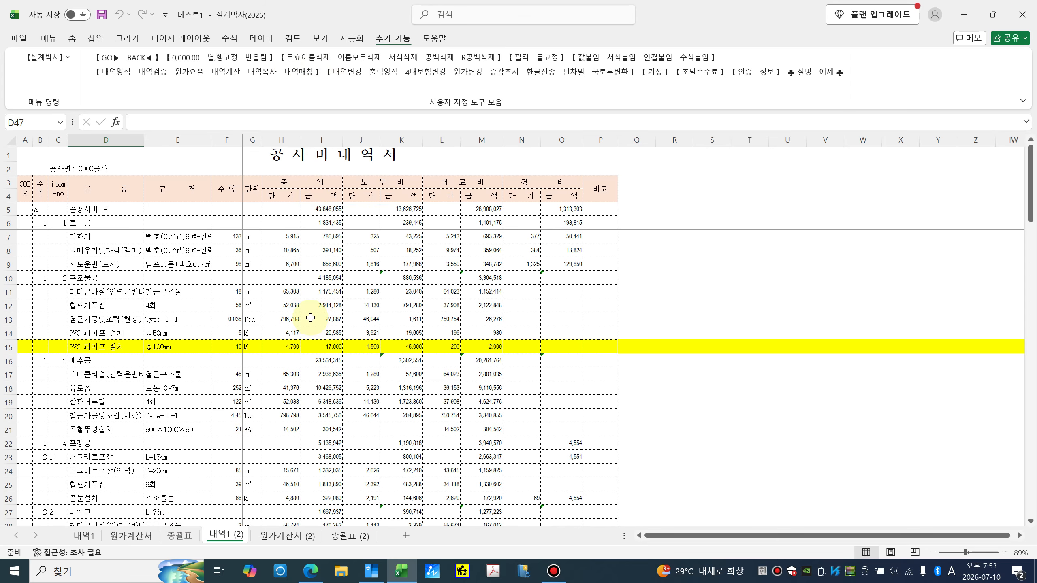
left_click(284, 541)
left_click(226, 535)
left_click(286, 535)
left_click(350, 535)
key("ctrl+Page_Up")
key("ctrl+Page_Up")
key("ctrl+Page_Up")
key("ctrl+Page_Up")
key("ctrl+Page_Up")
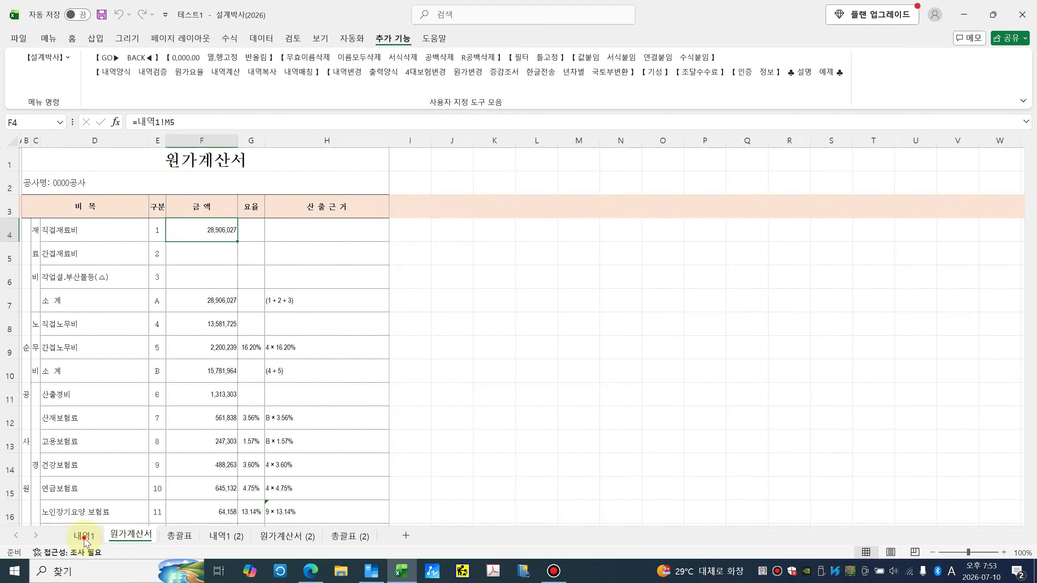
left_click(240, 539)
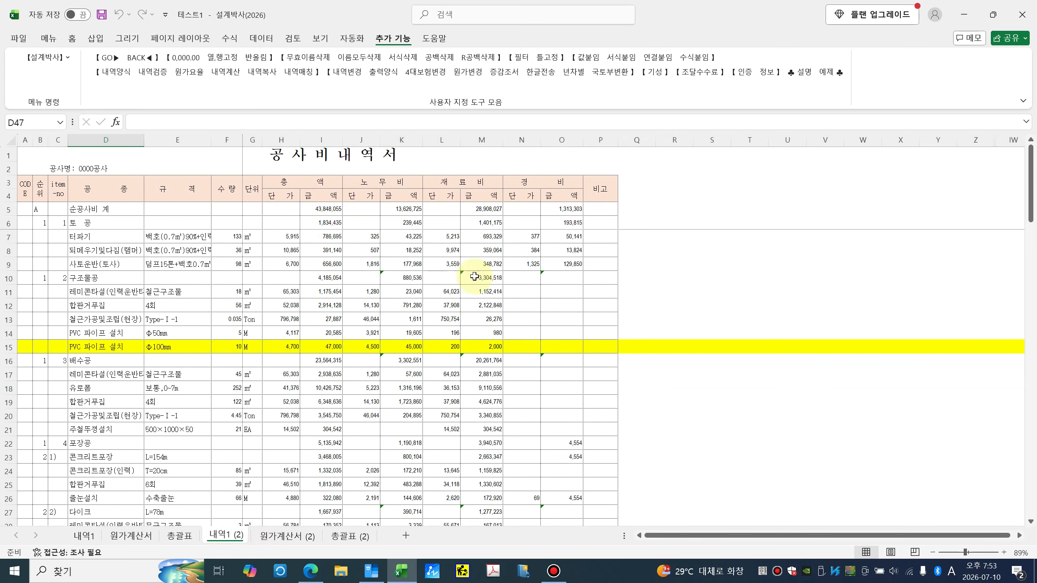
Step: Revise the earthwork and 구조물공 quantities: 터파기 150, 45, 105, 레미콘타설 22, 합판거푸집 65, rebar 0.039
left_click(236, 240)
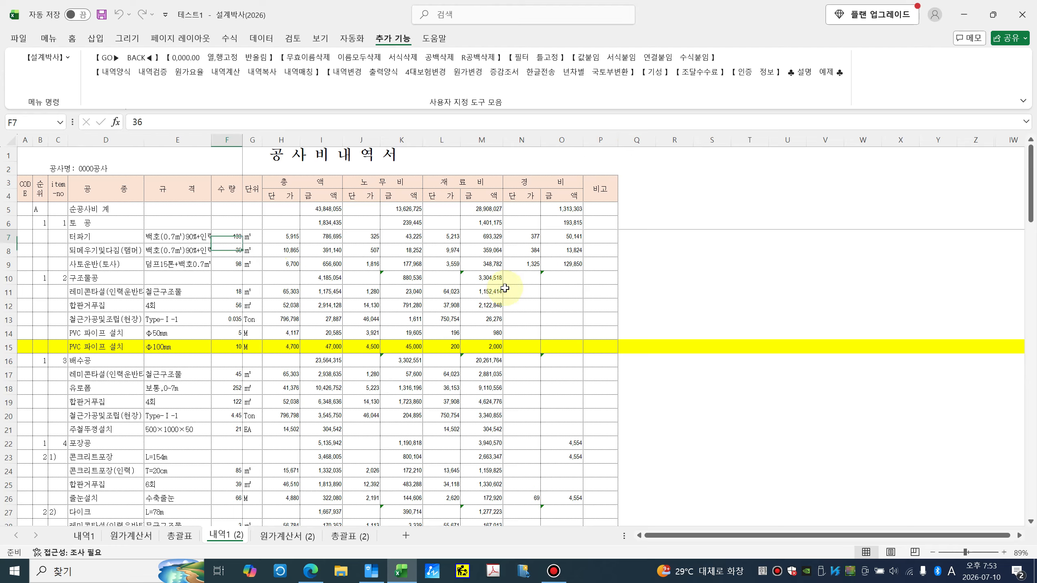
type("1")
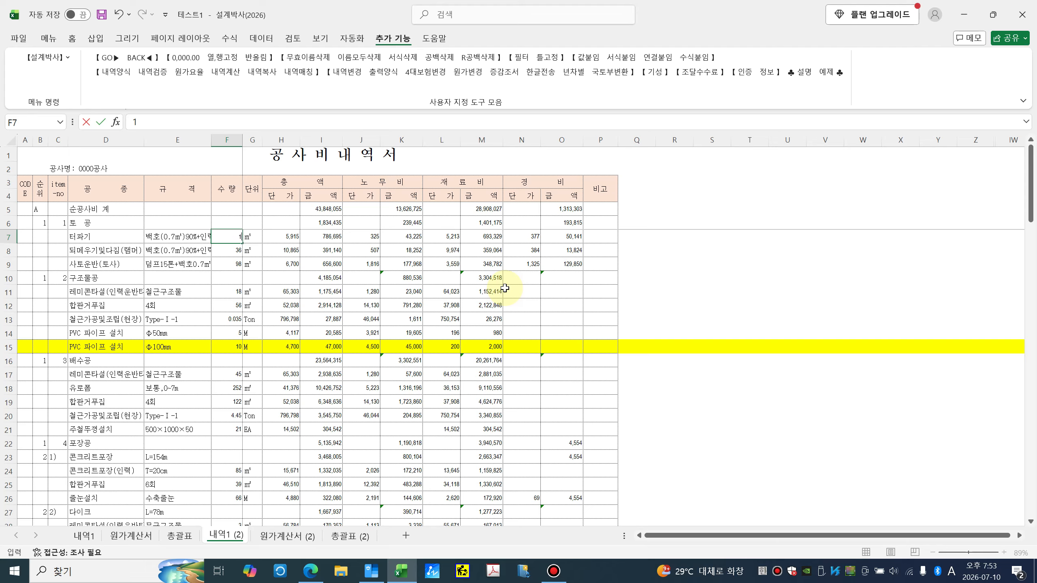
type("50")
key("Return")
type("45")
key("Return")
type("10")
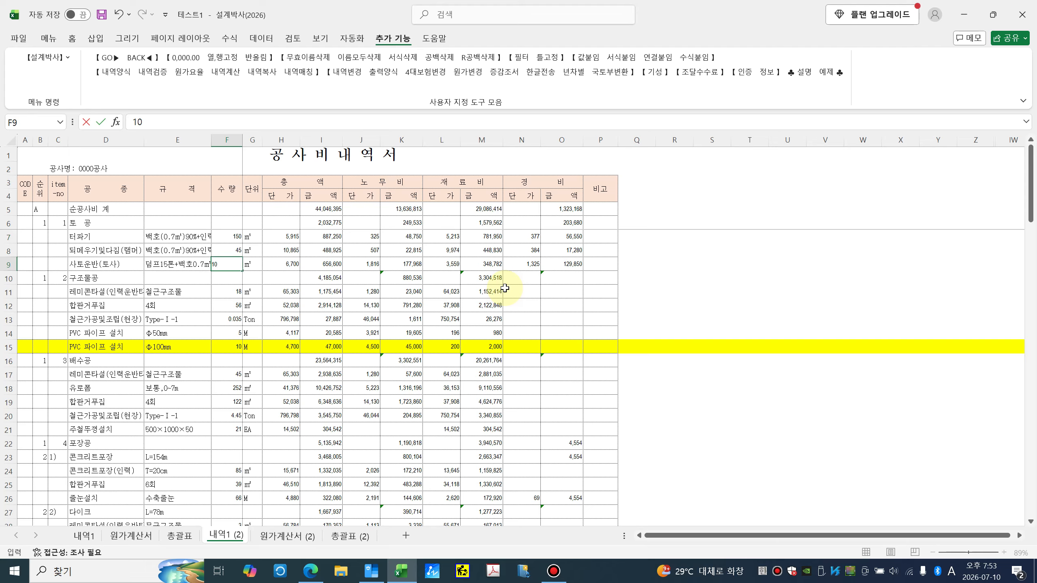
key("Return")
key("Return")
type("22")
key("Return")
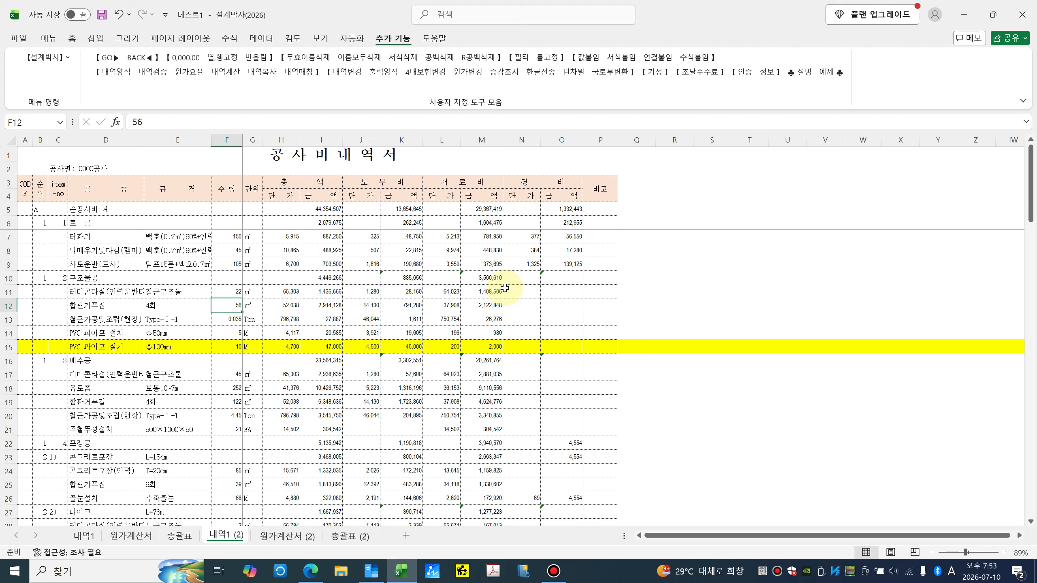
type("65")
key("Return")
key("F2")
type("9")
key("Return")
key("Return")
key("Return")
key("Return")
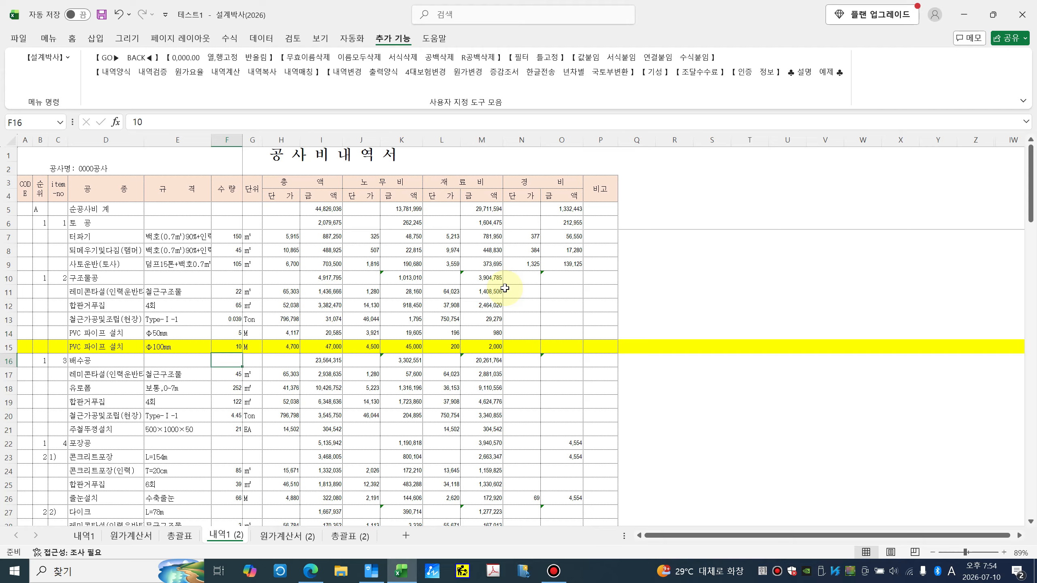
Step: Revise 배수공 and 포장공 quantities: 50, 유로폼 150, 합판거푸집 100, rebar 4.4, 19, 콘크리트포장 95, 35, 줄눈설치 50
type("5")
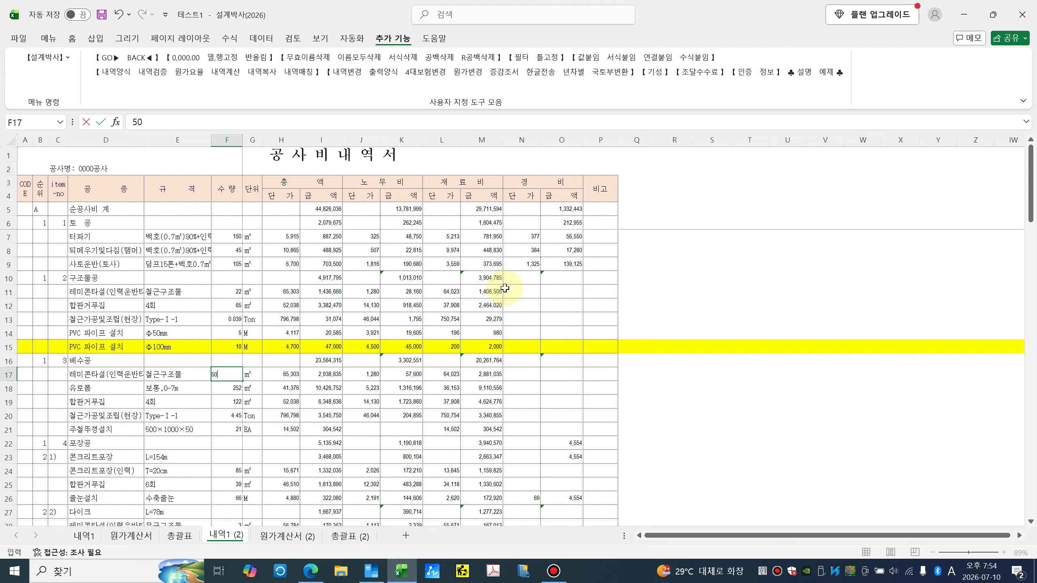
key("Return")
type("150")
key("Return")
type("1")
key("Return")
type("4.4")
key("Return")
key("Return")
key("Return")
key("Return")
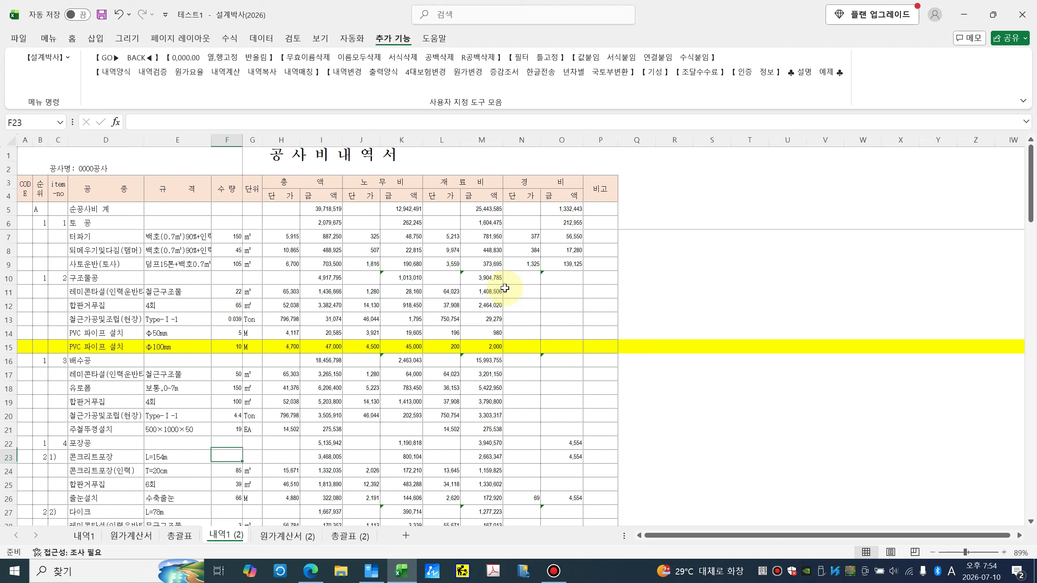
type("95")
key("Return")
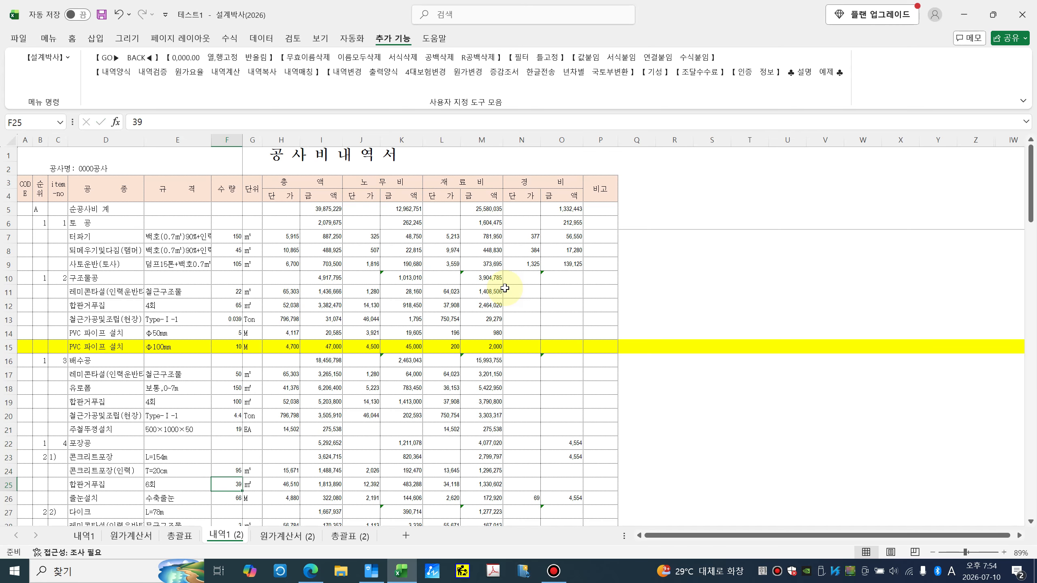
type("35")
key("Return")
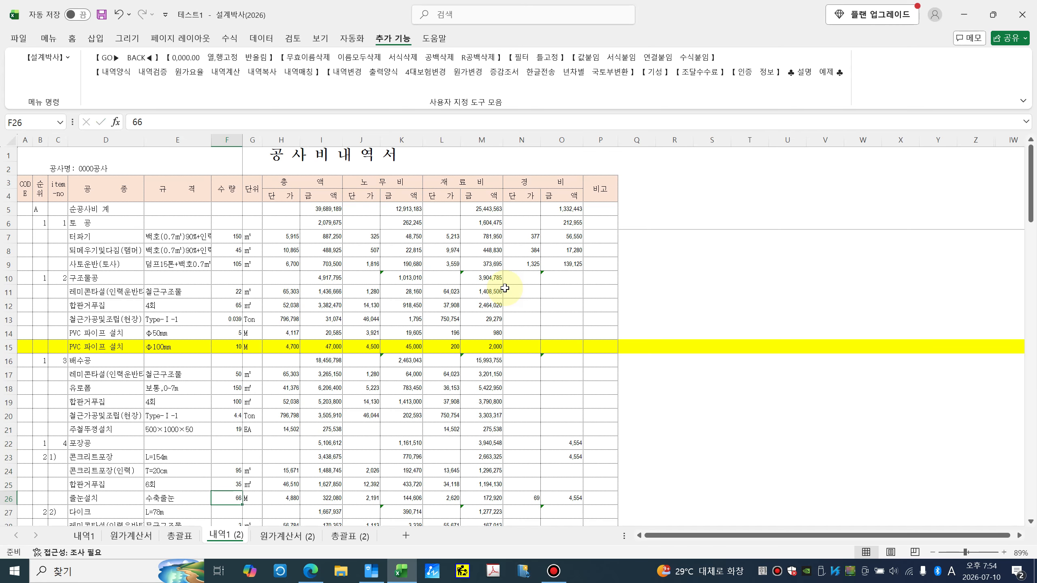
type("50")
key("Return")
scroll(613, 308, "down", 5)
scroll(559, 362, "up", 5)
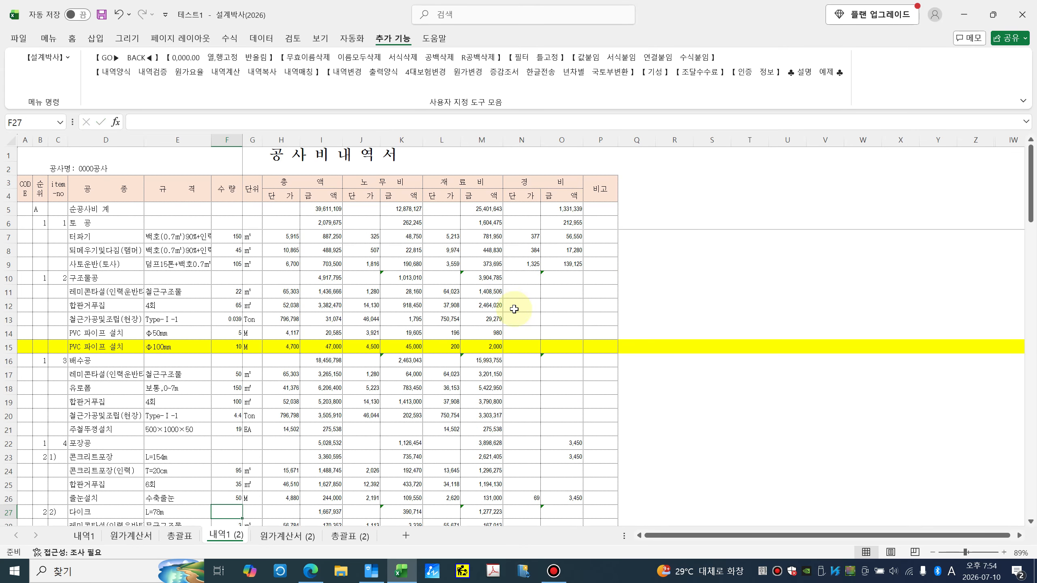
Step: Generate a 2행 (당초/변경) change sheet from 내역1 and 내역1 (2) with no separator lines
left_click(392, 245)
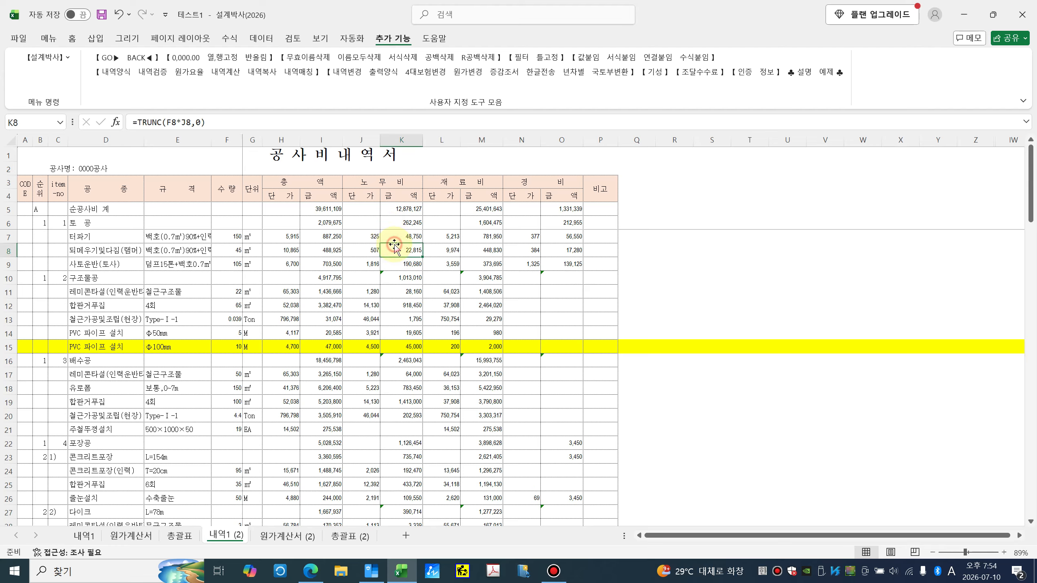
left_click(355, 78)
left_click(557, 182)
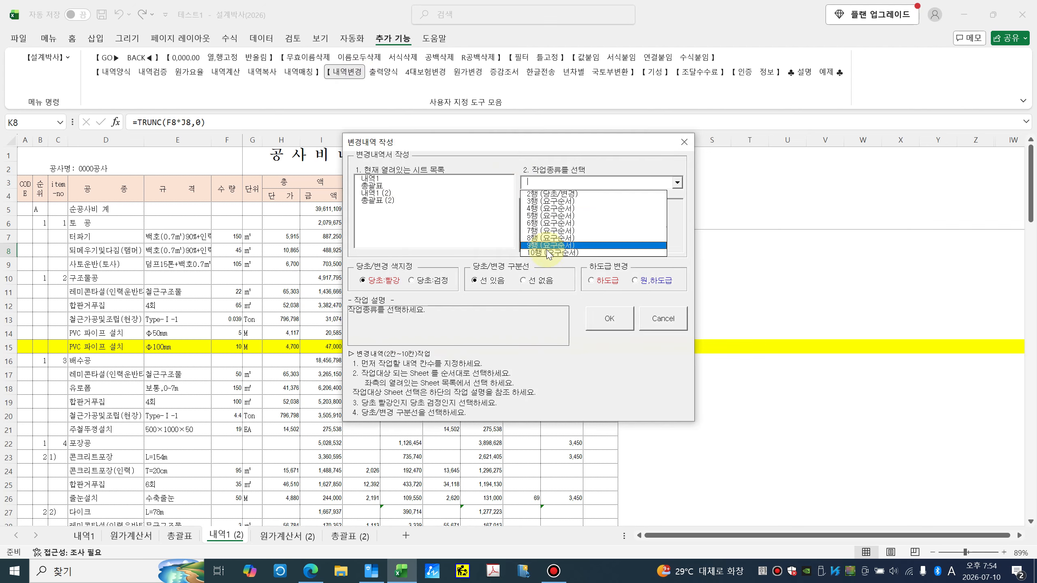
left_click(543, 194)
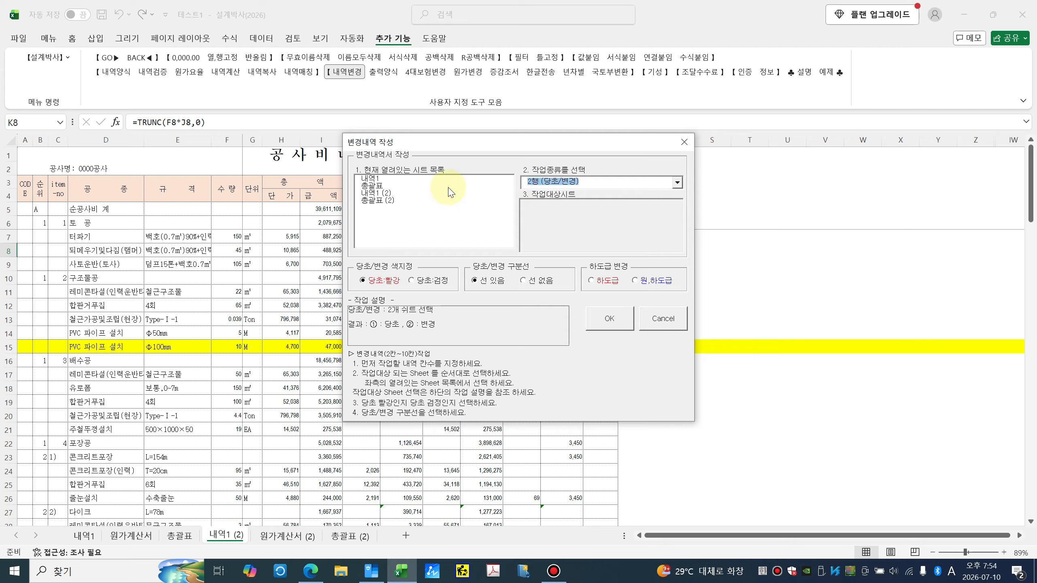
left_click(373, 179)
left_click(384, 193)
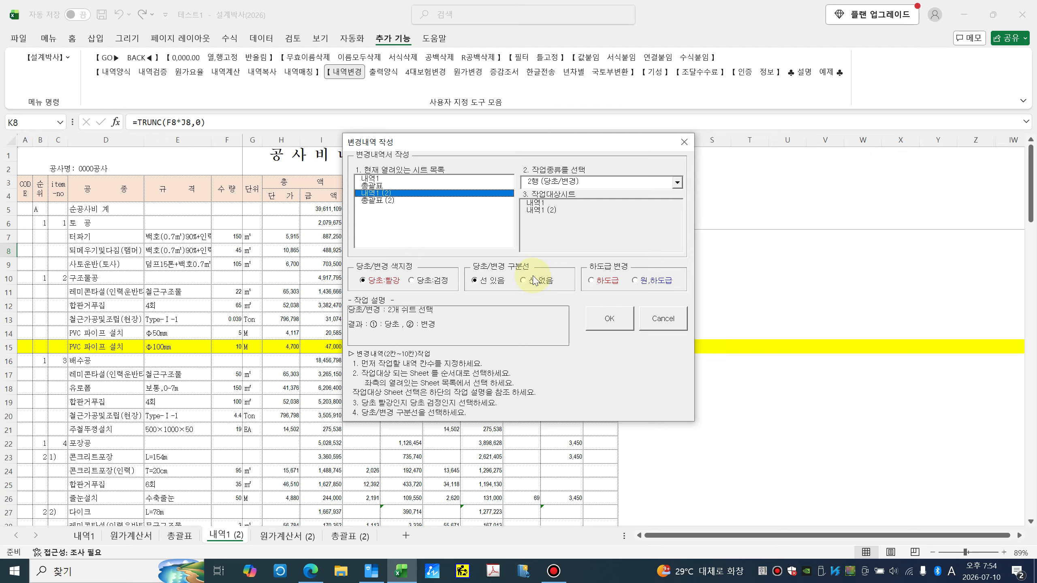
left_click(525, 283)
left_click(609, 319)
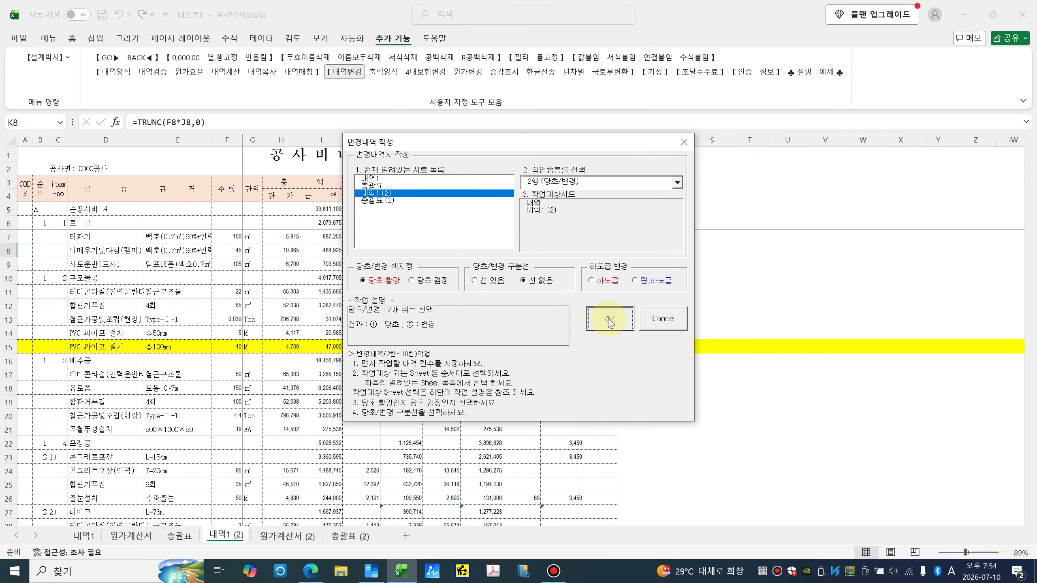
Step: Verify the change sheet's amount cells, including I8, K10 and M10, link to 내역1 (2)
left_click(288, 282)
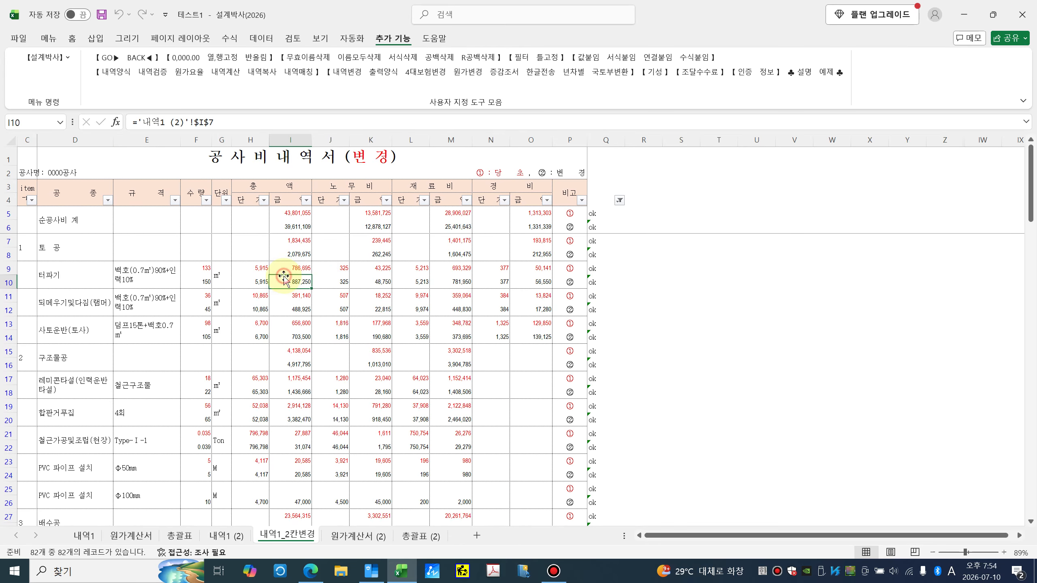
left_click_drag(256, 245, 357, 335)
left_click(448, 311)
left_click(354, 278)
left_click(286, 259)
left_click(326, 309)
left_click(385, 281)
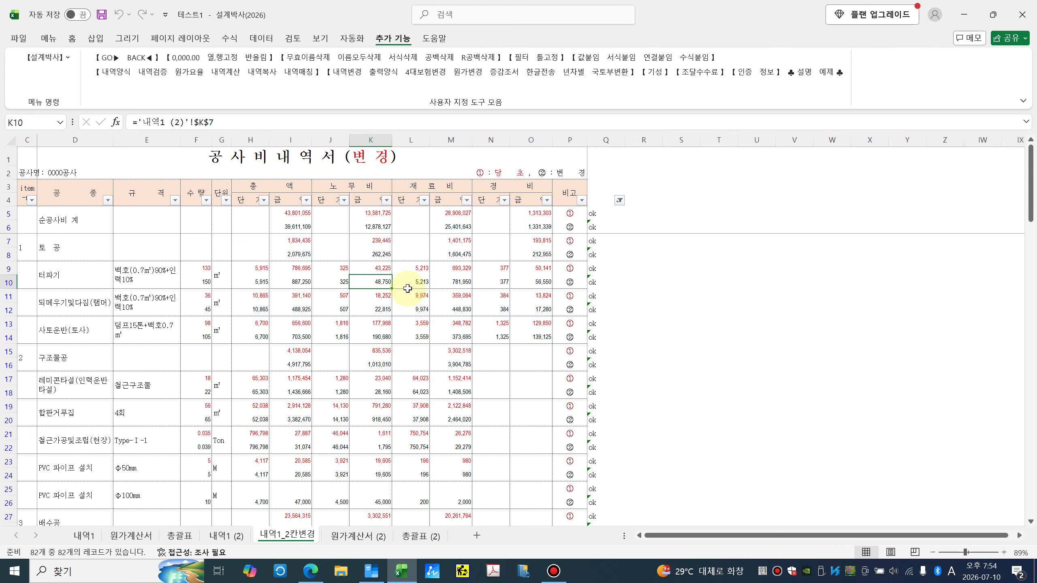
left_click(357, 283)
left_click(453, 282)
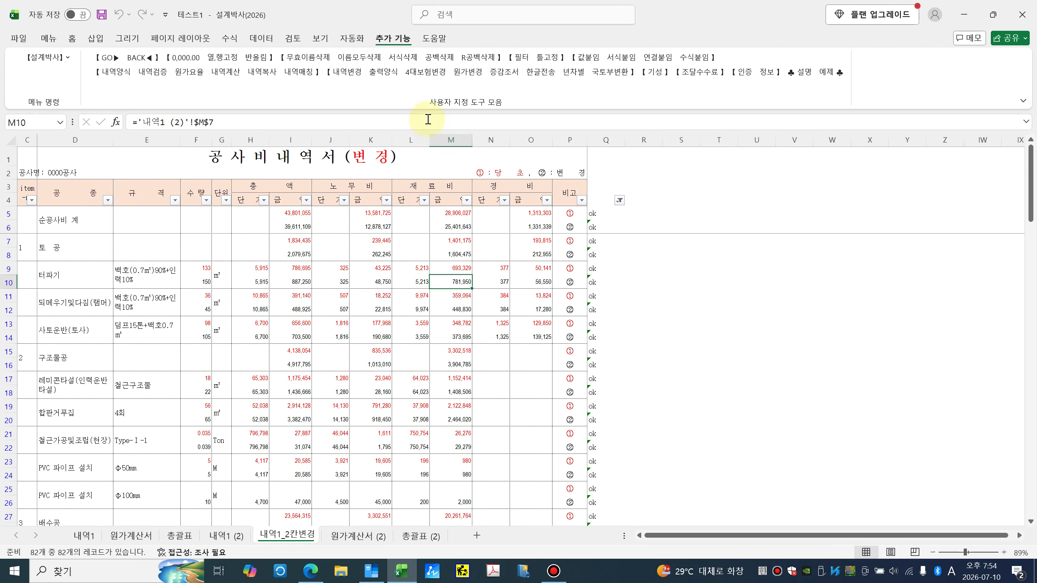
Step: Build the 증감조서 from 내역1_2칸변경, showing a 4,189,946 decrease, and scroll through it
left_click(506, 73)
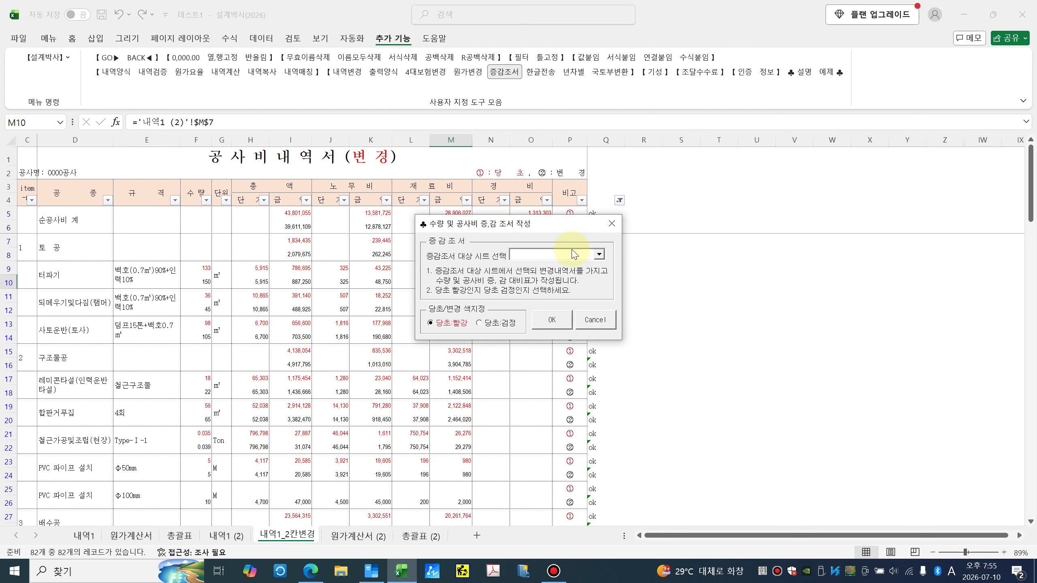
left_click(598, 255)
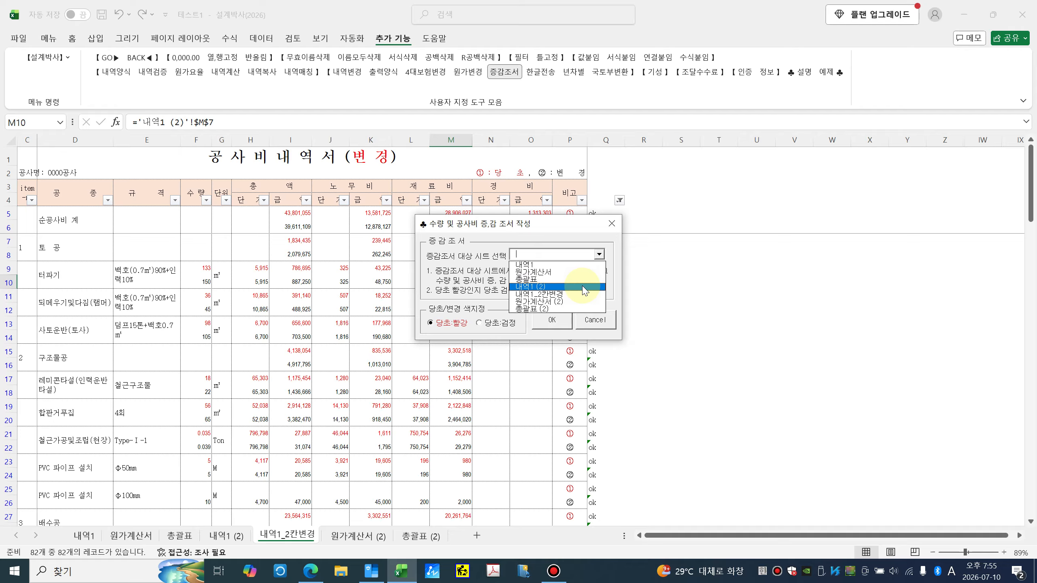
left_click(553, 294)
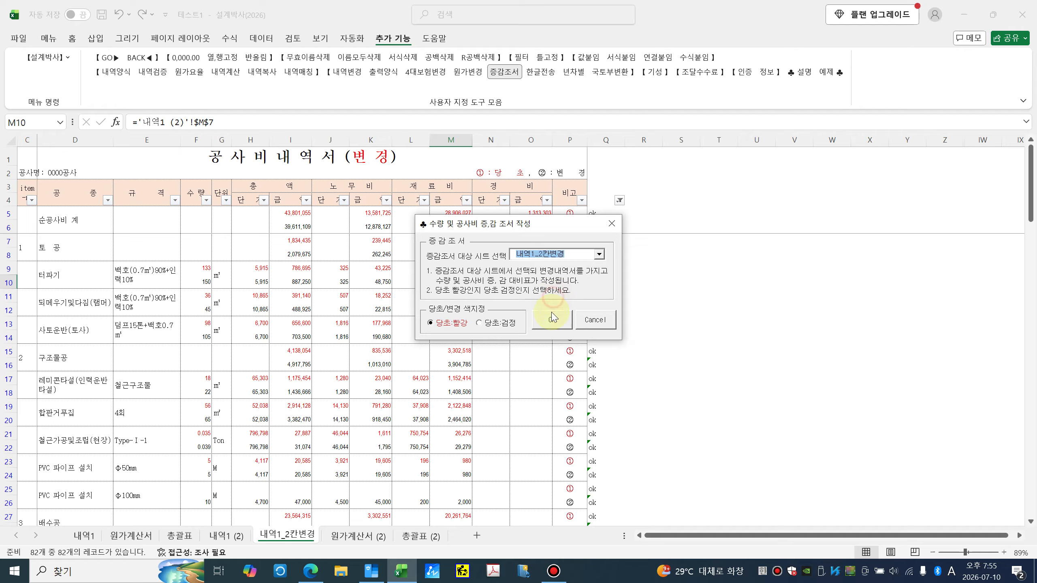
left_click(552, 321)
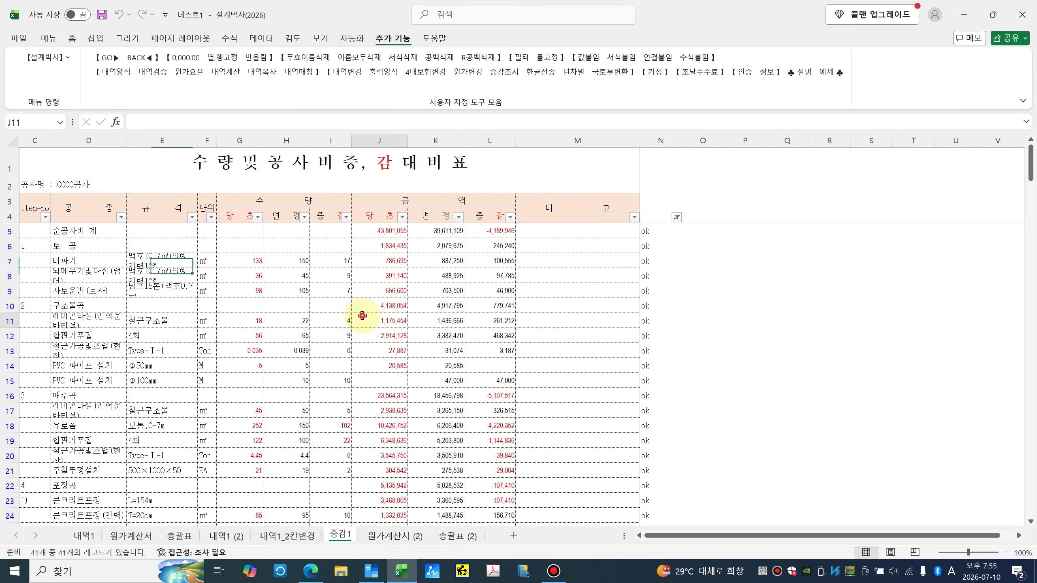
scroll(447, 320, "down", 9)
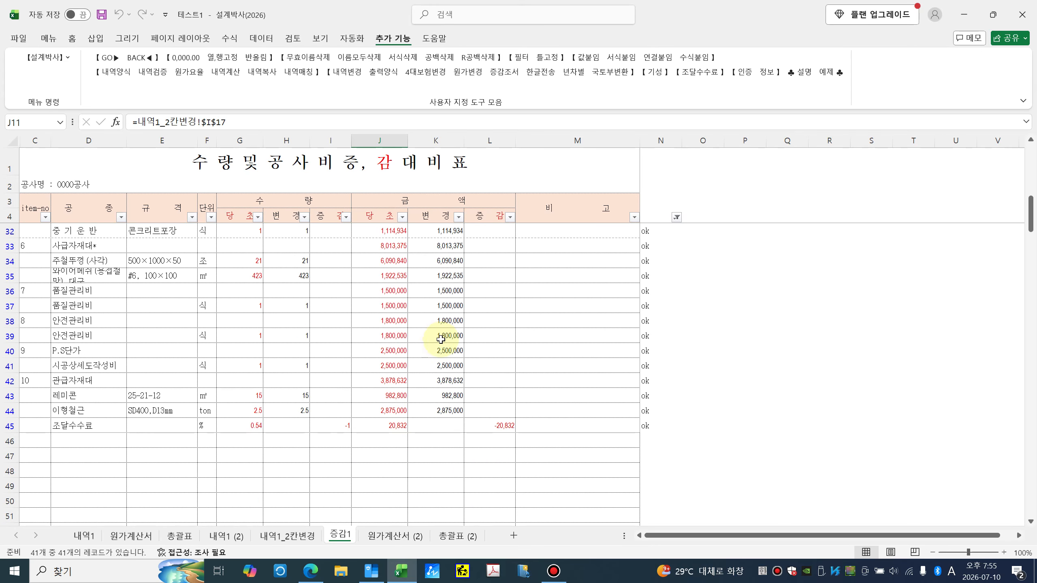
scroll(414, 383, "up", 9)
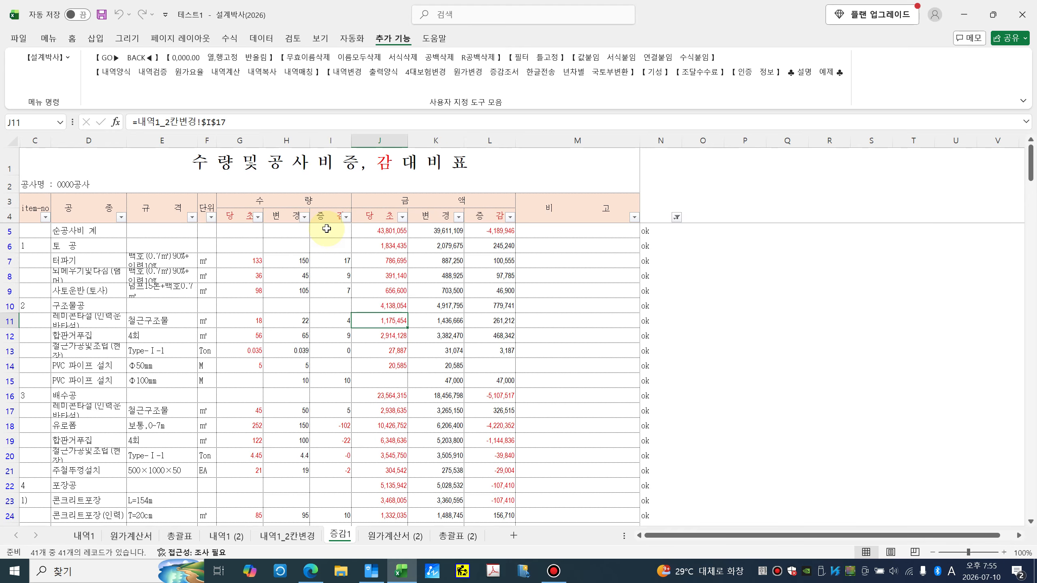
Step: On the original 원가계산서, check the insurance, 퇴직공제부금비 and 산업안전 보건관리비 amount formulas in column F
left_click(140, 538)
left_click(212, 441)
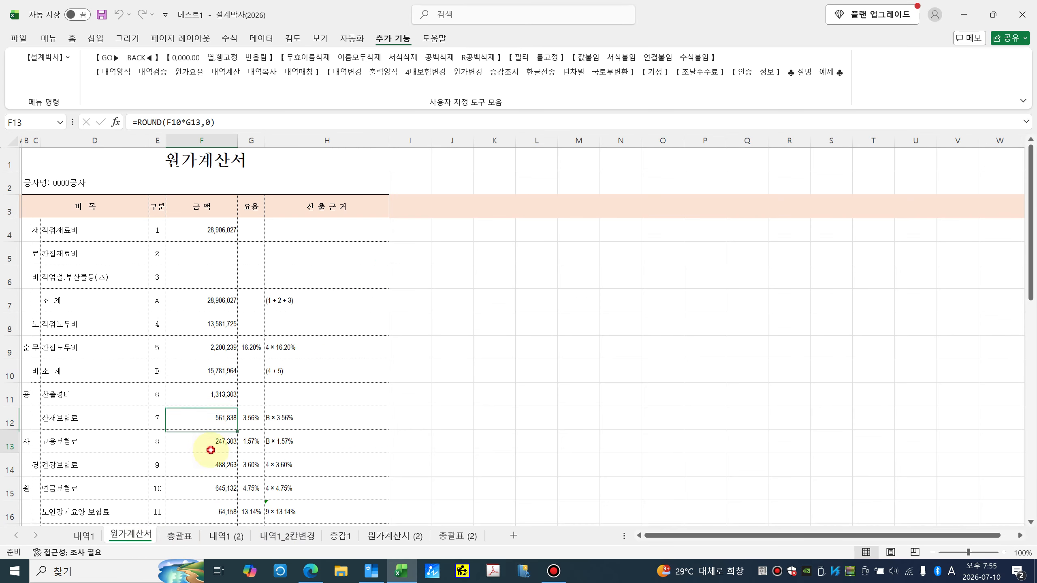
scroll(208, 449, "down", 2)
left_click(209, 363)
left_click(209, 339)
left_click(211, 308)
left_click(214, 330)
left_click(211, 348)
left_click(209, 368)
left_click(213, 394)
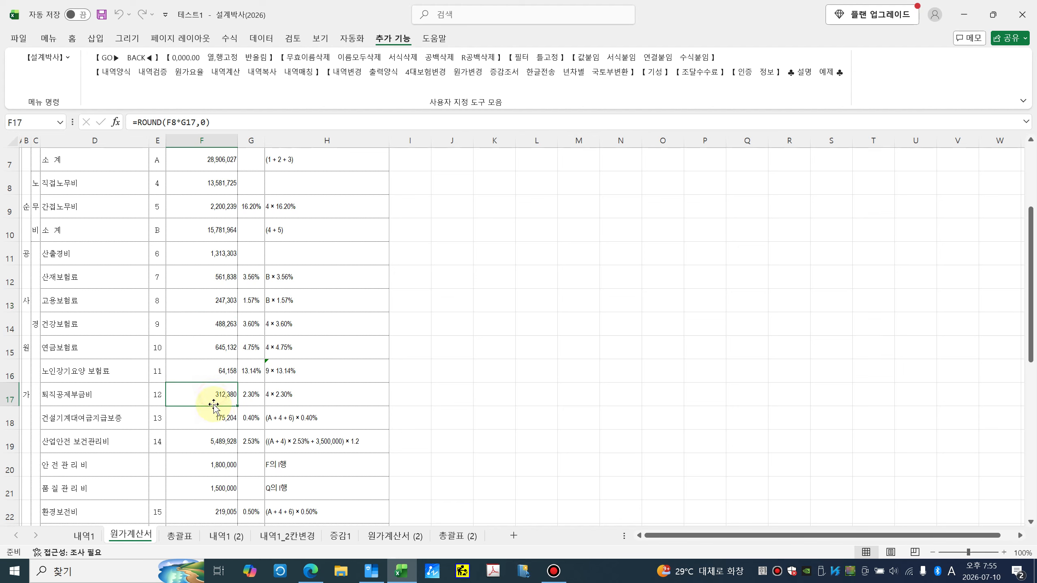
left_click(211, 439)
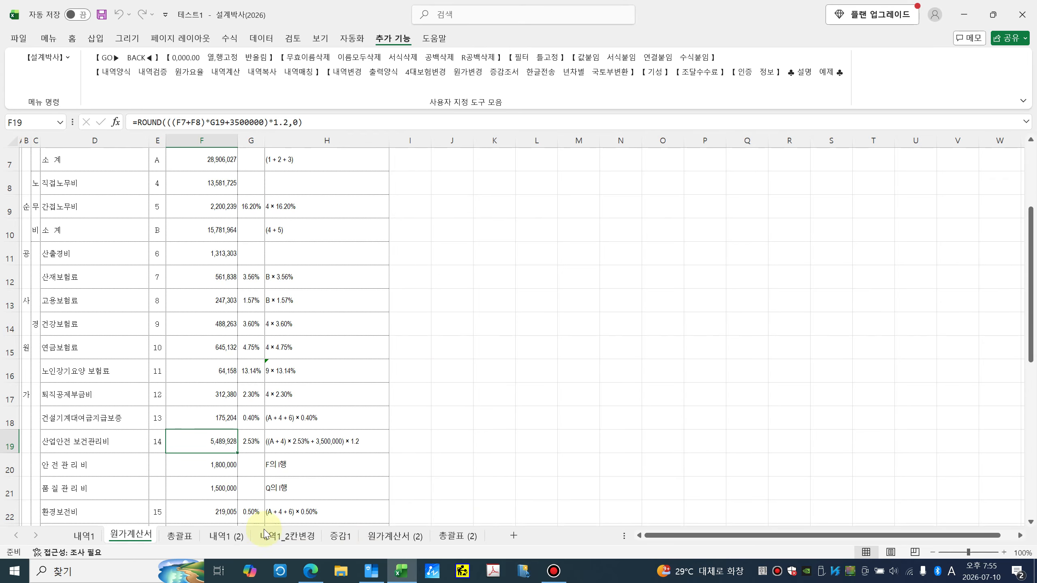
Step: On 원가계산서 (2), check the revised cost amounts and the 고용보험료 formula
left_click(379, 543)
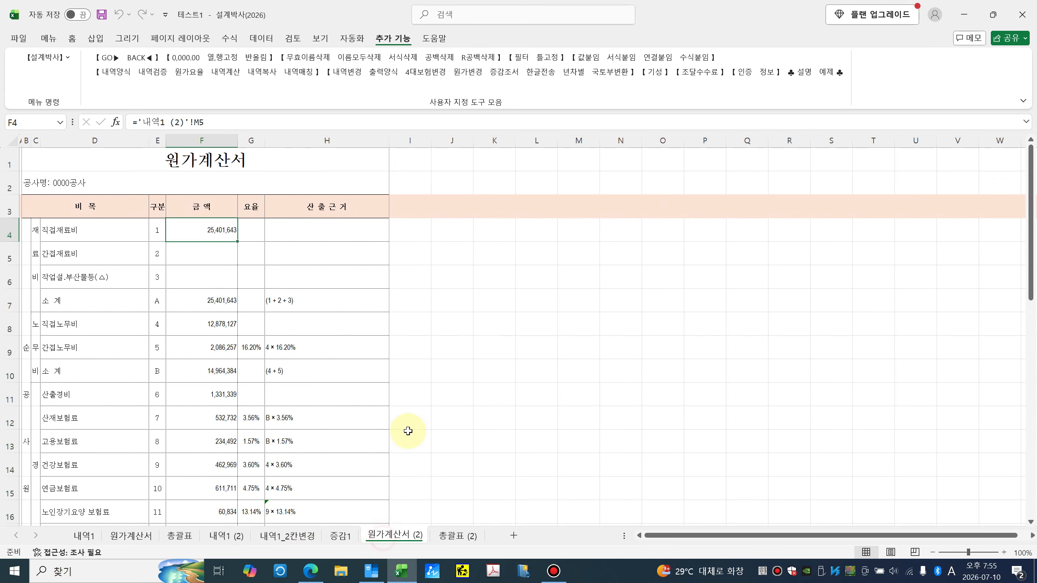
left_click(212, 370)
left_click(209, 412)
left_click(217, 439)
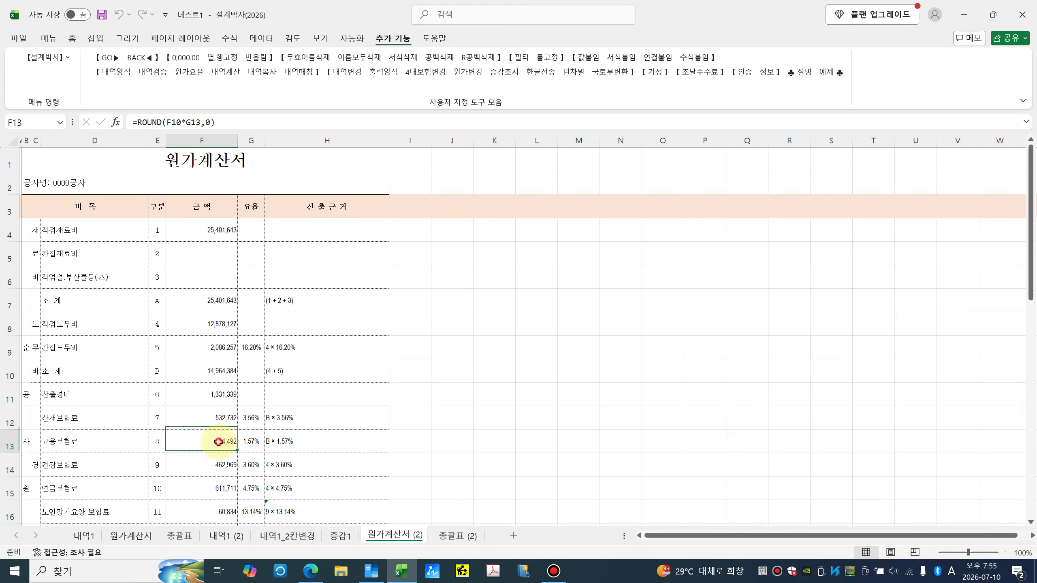
scroll(219, 434, "down", 1)
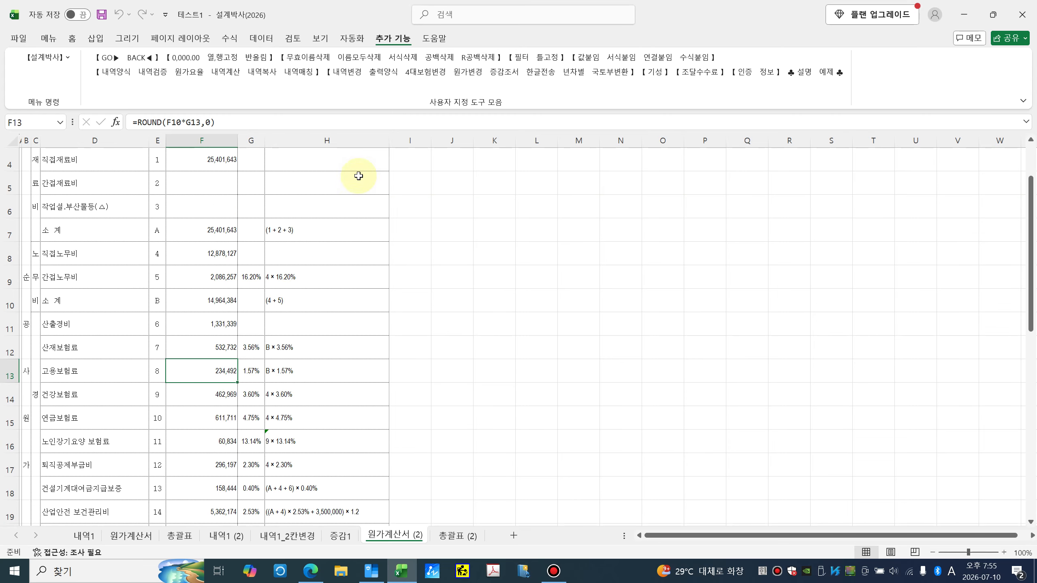
Step: Run 4대보험변경 with 원가계산서 as original and 원가계산서 (2) as revised
left_click(433, 77)
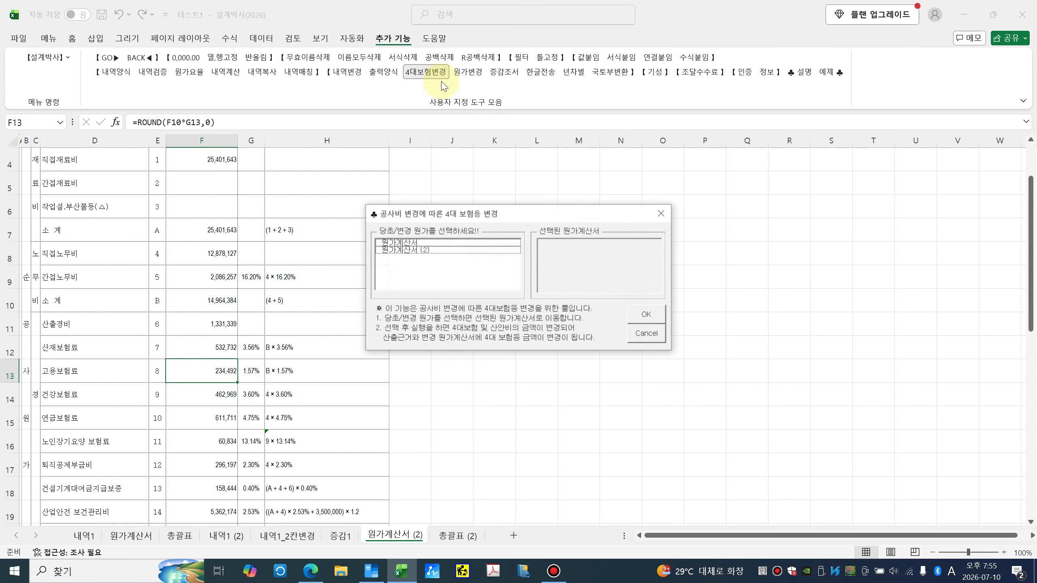
left_click(421, 243)
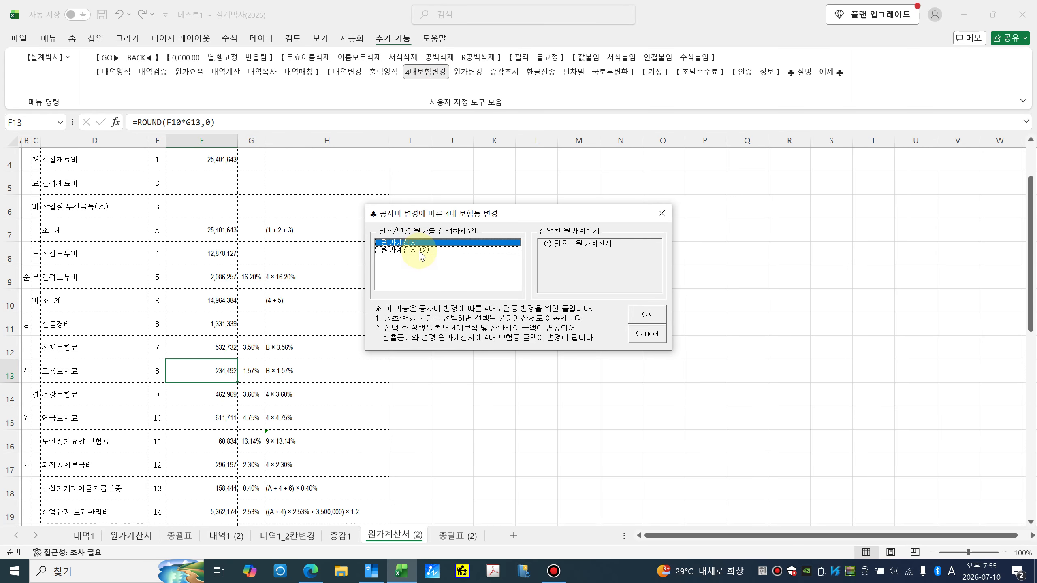
left_click(420, 250)
left_click(645, 315)
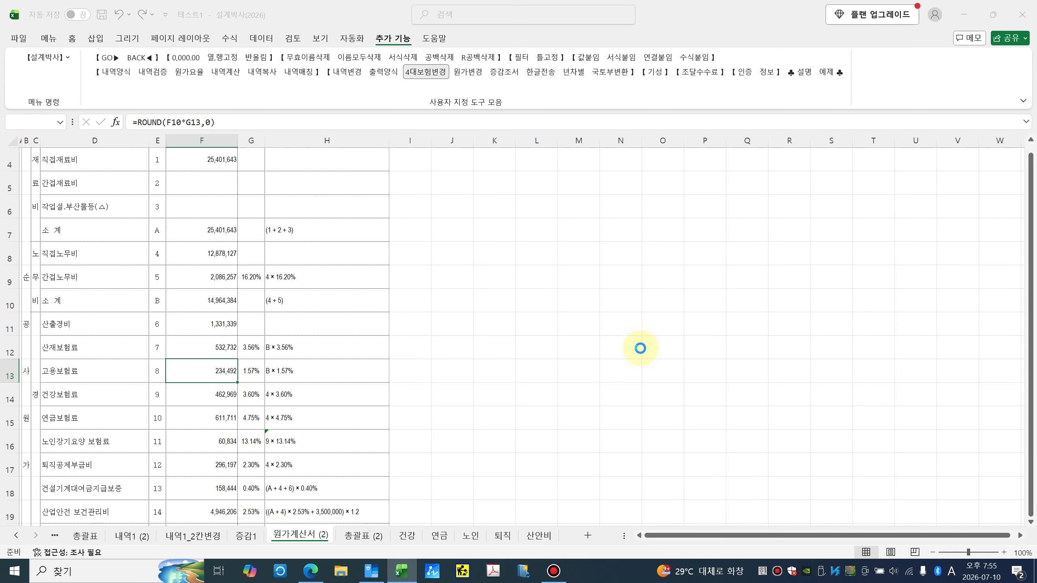
left_click(592, 351)
Step: On the 건강 sheet, check the I5 change-ratio formula and the before/after labour cost rows
left_click(415, 535)
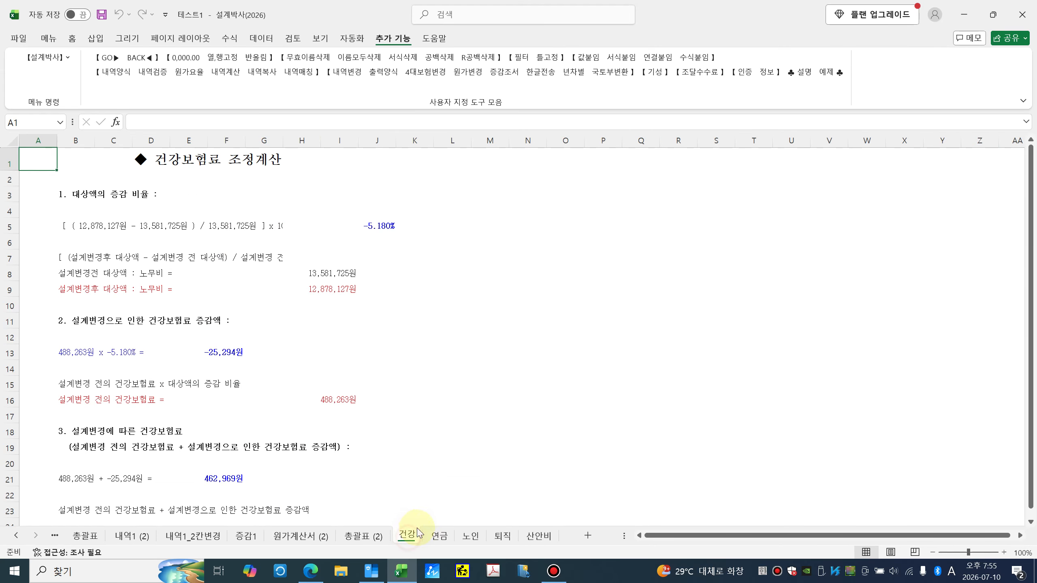
left_click(124, 231)
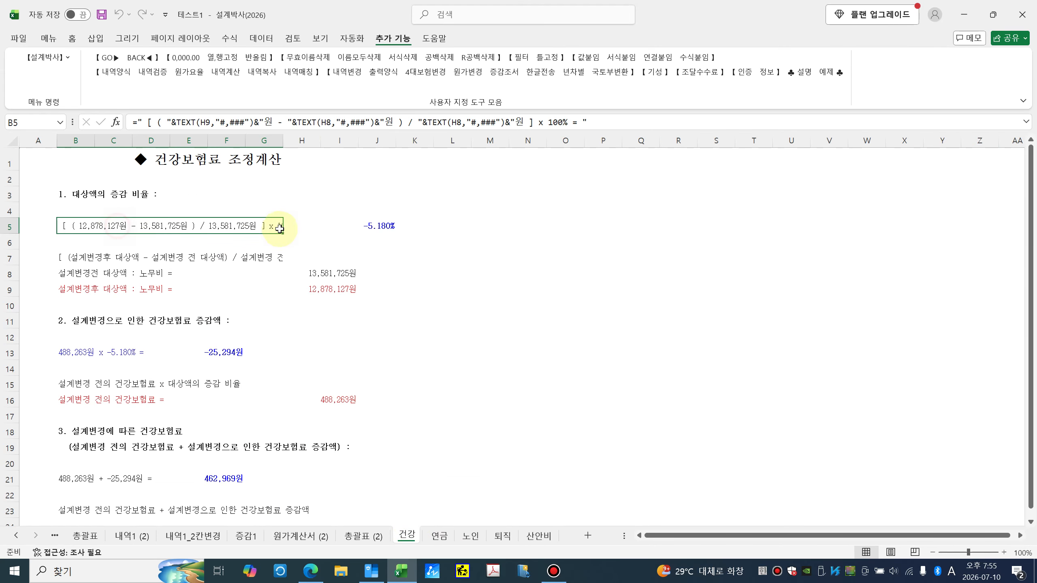
left_click(325, 226)
left_click(72, 271)
left_click(63, 287)
left_click(72, 274)
left_click(73, 289)
left_click(74, 279)
left_click(79, 288)
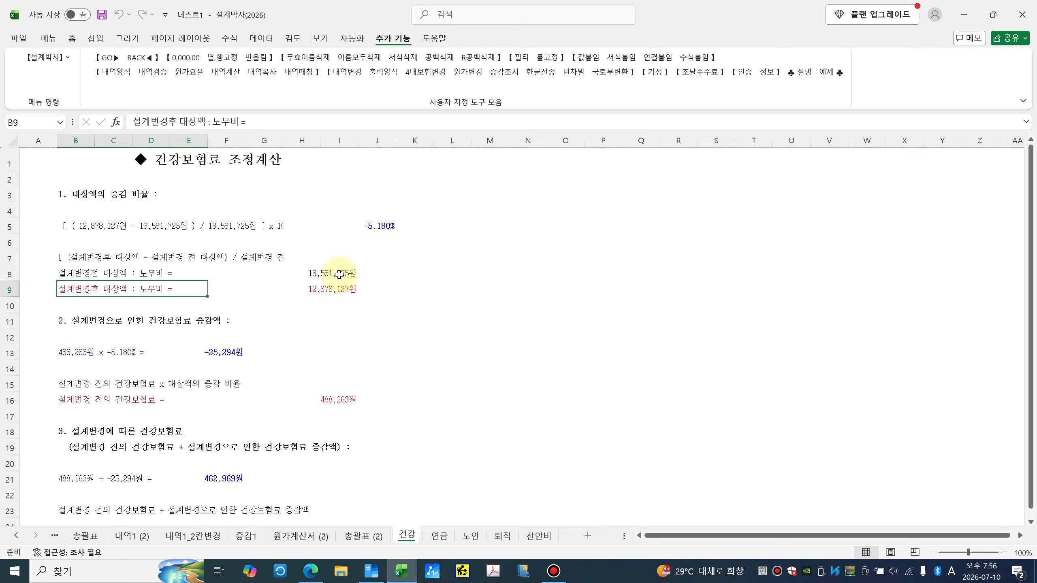
Step: Trace both labour cost sources, the -5.180% ratio and the -25,294원 premium change
left_click(326, 278)
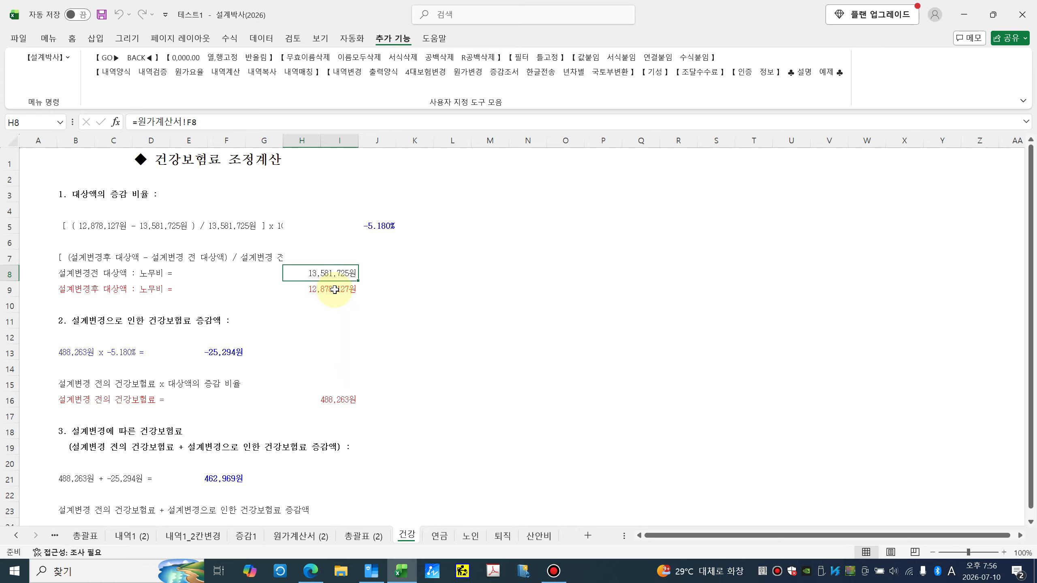
left_click(334, 290)
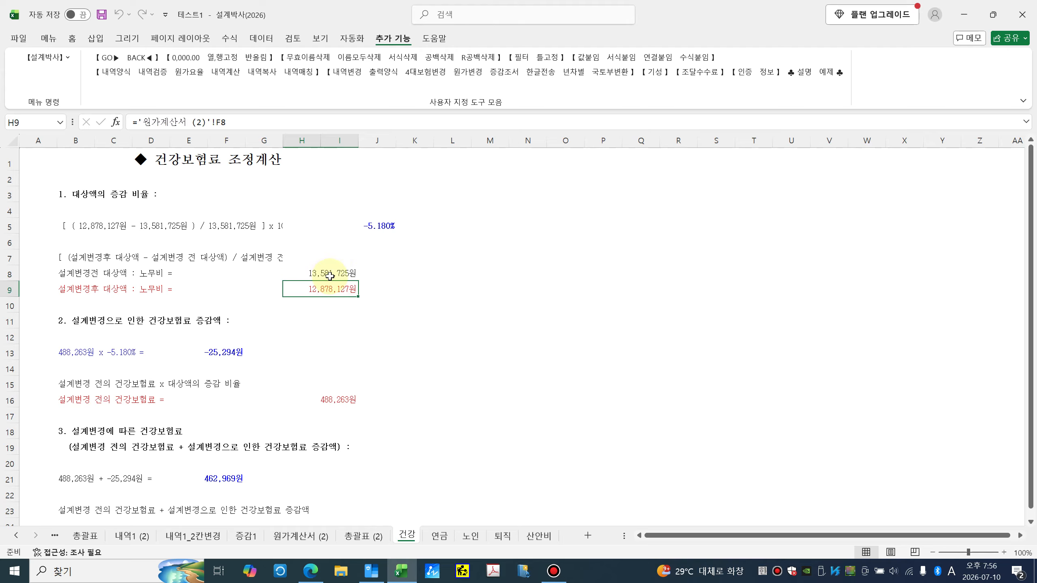
left_click(379, 228)
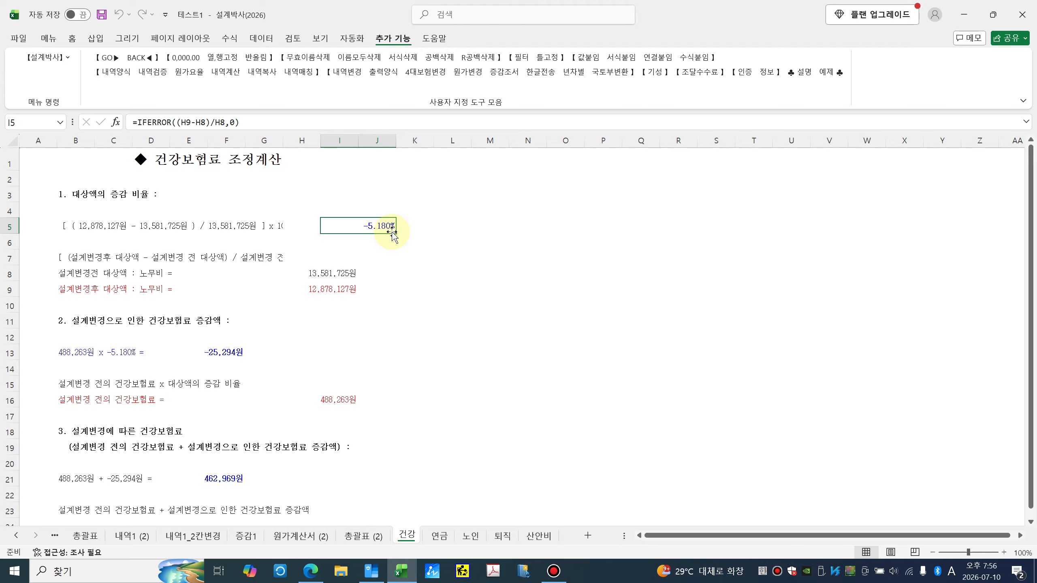
left_click(226, 353)
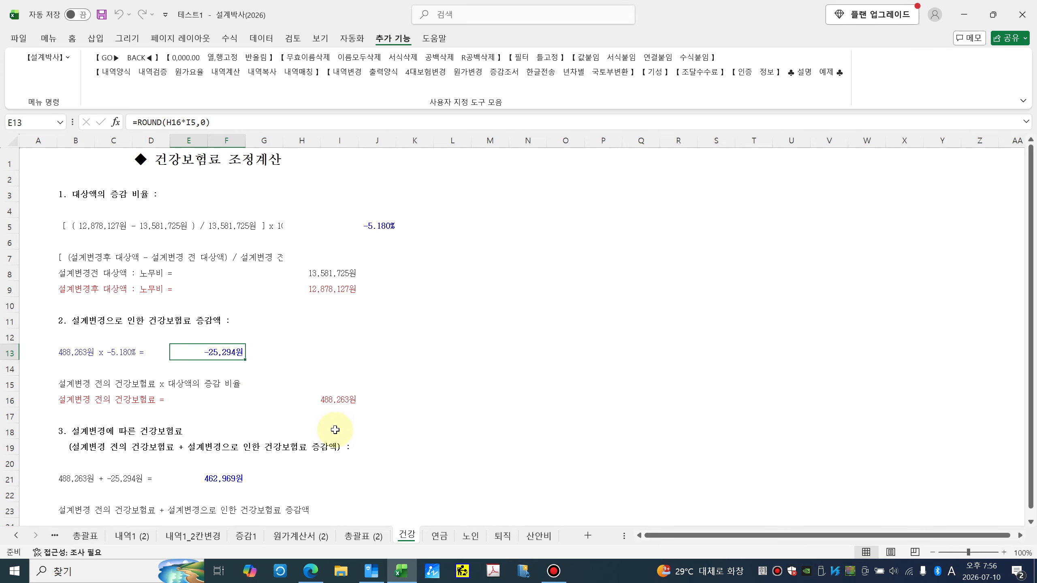
Step: Browse the 연금, 노인, 퇴직 and 산안비 sheets, then return to the original 원가계산서
left_click(438, 536)
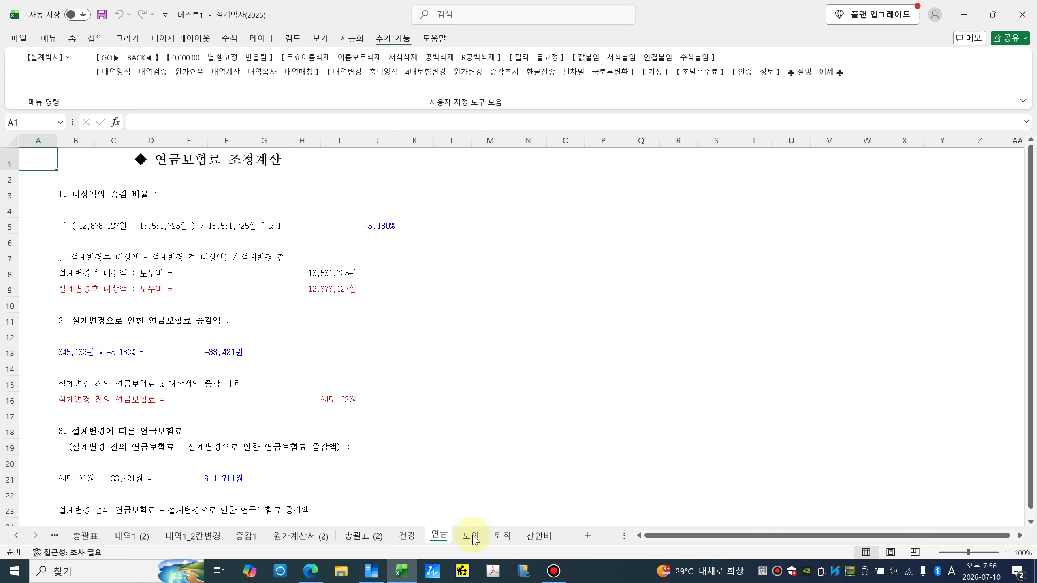
left_click(472, 538)
left_click(502, 537)
left_click(545, 538)
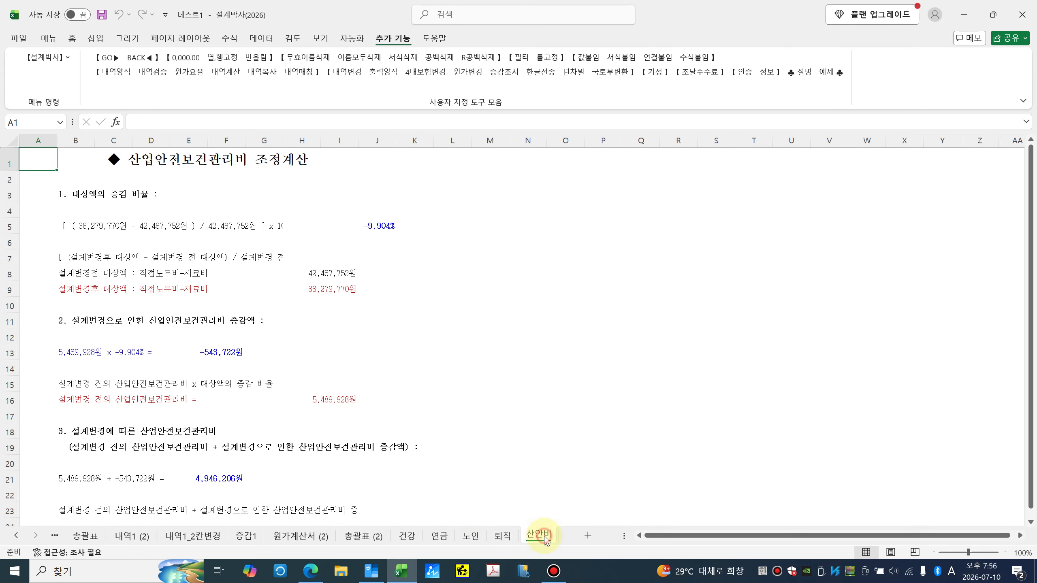
left_click(296, 544)
left_click(18, 536)
left_click(18, 536)
left_click(138, 539)
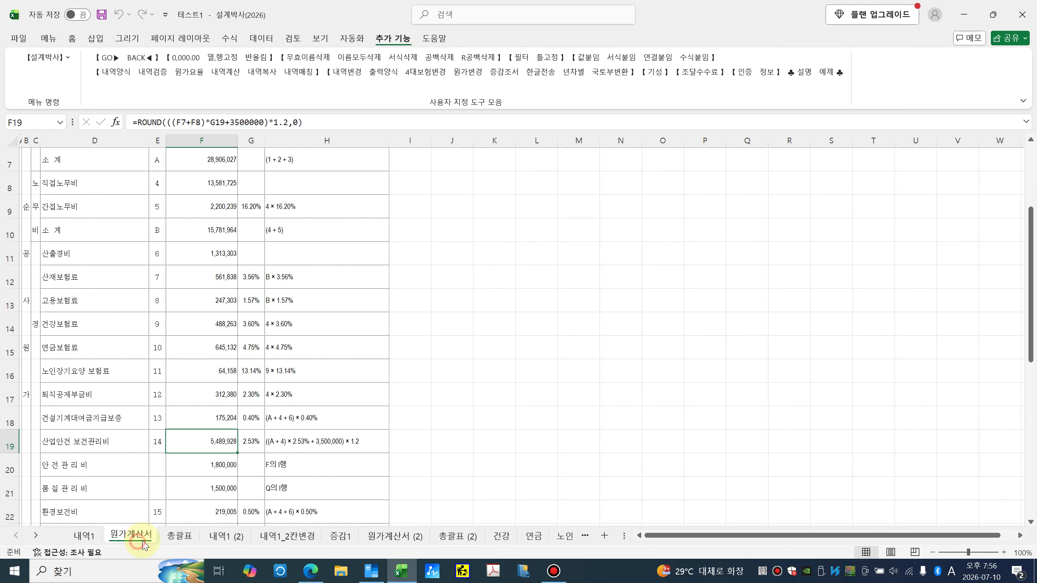
Step: Create 원가_2칸변경1 from 원가계산서 and 원가계산서 (2) with 선없음, then check its paired amounts
left_click(422, 544)
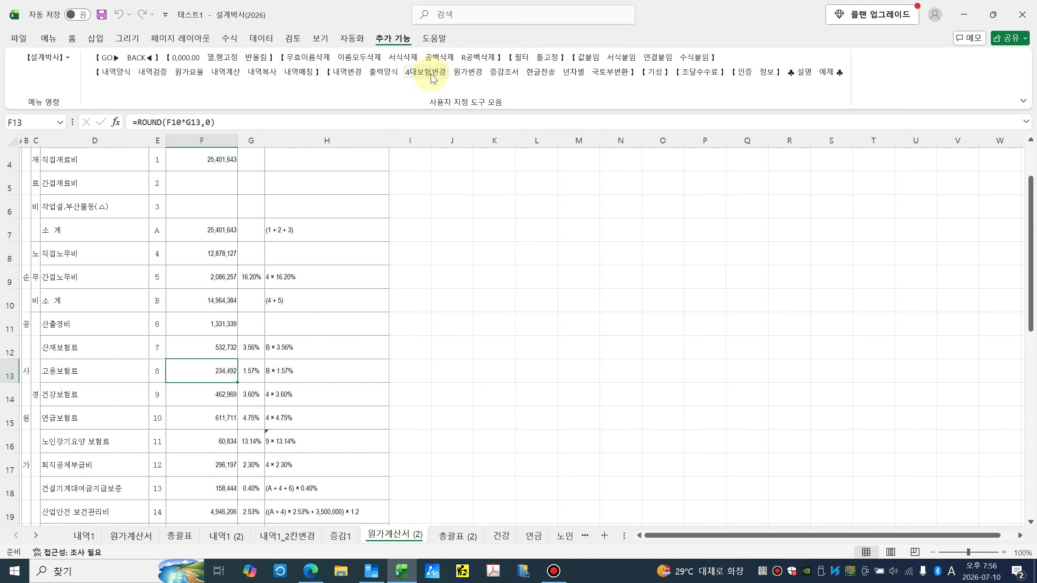
left_click(460, 73)
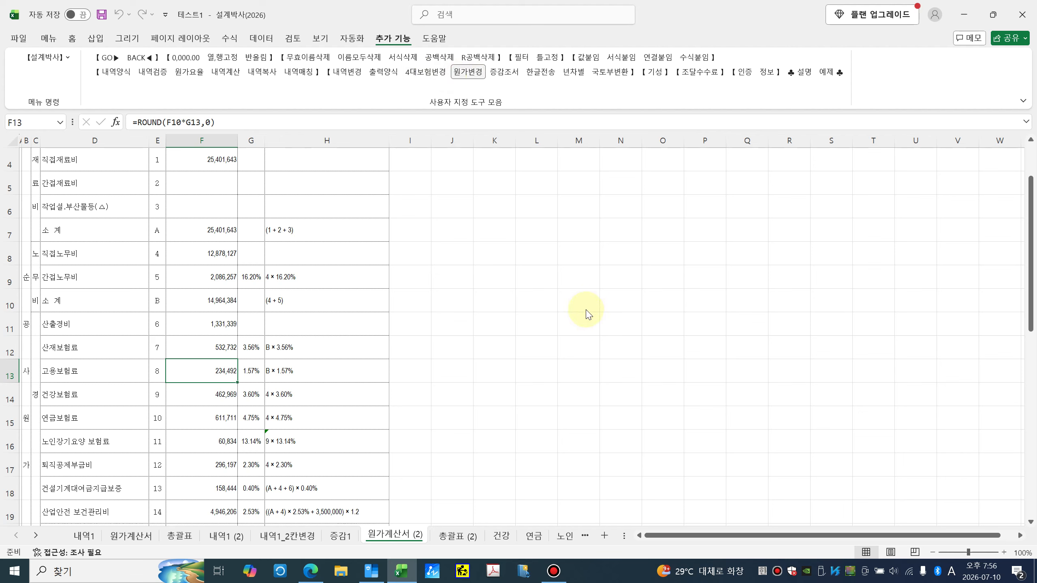
left_click(407, 228)
left_click(405, 233)
left_click(535, 310)
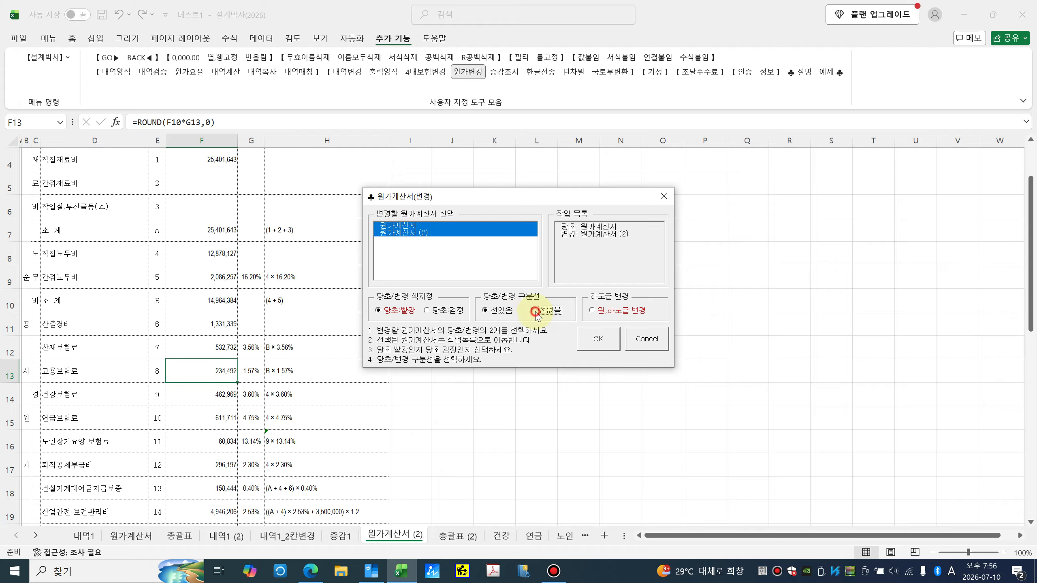
left_click(595, 339)
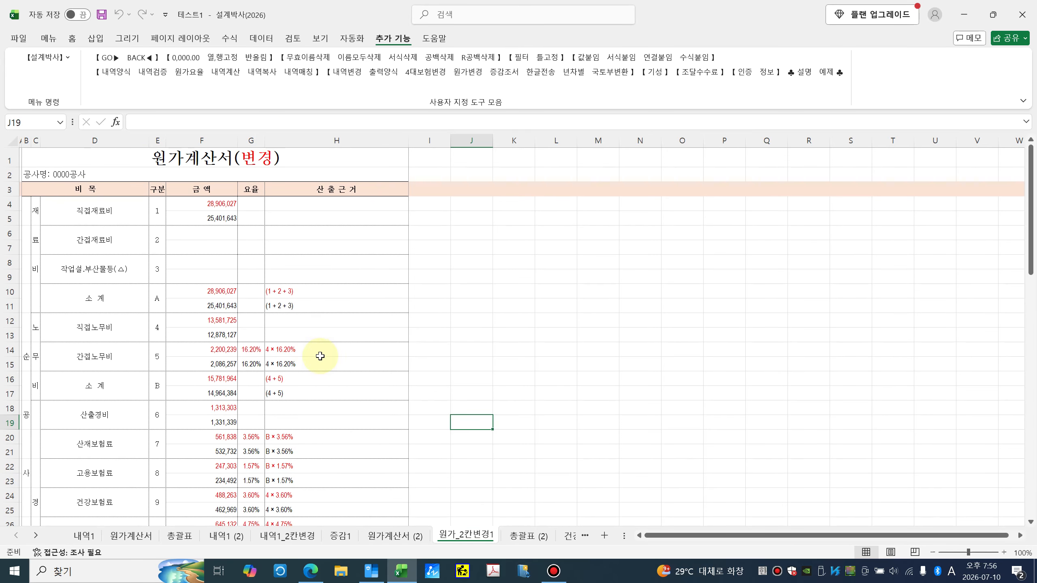
left_click(215, 216)
left_click(215, 362)
left_click(220, 407)
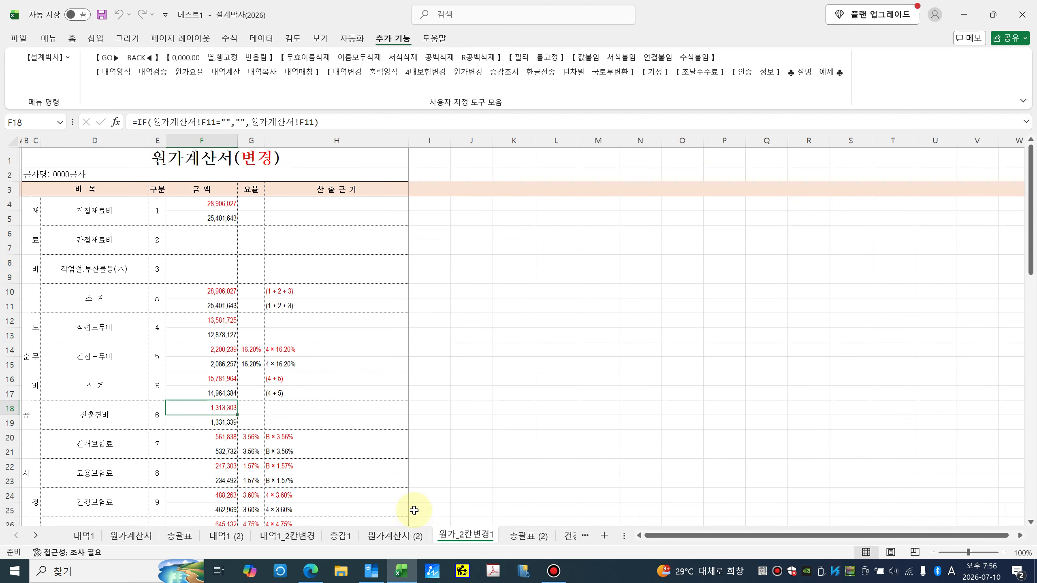
Step: On 내역1_2칸변경, check the paired original and revised item amounts
left_click(307, 537)
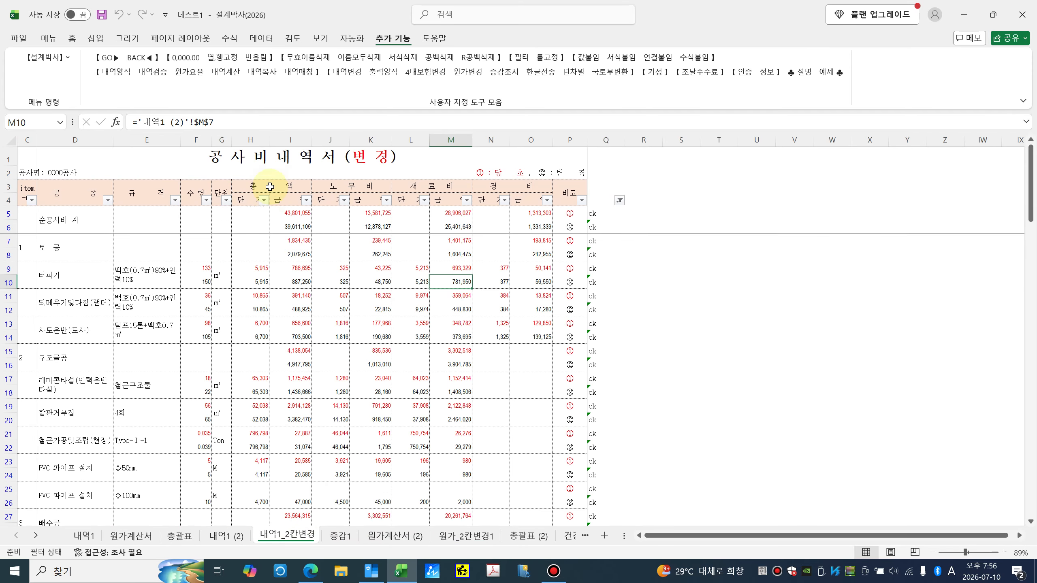
left_click(306, 256)
left_click(246, 269)
left_click(338, 252)
left_click(298, 227)
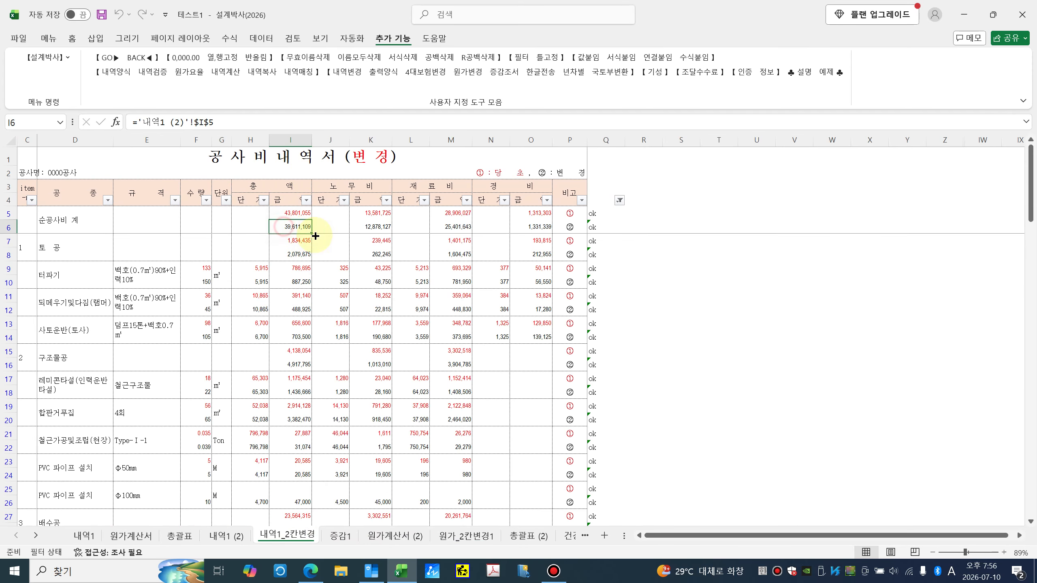
Step: Review the 재료비, 노무비 and 경비 headers and select the amount block from F5
left_click(273, 184)
left_click(343, 186)
left_click(424, 186)
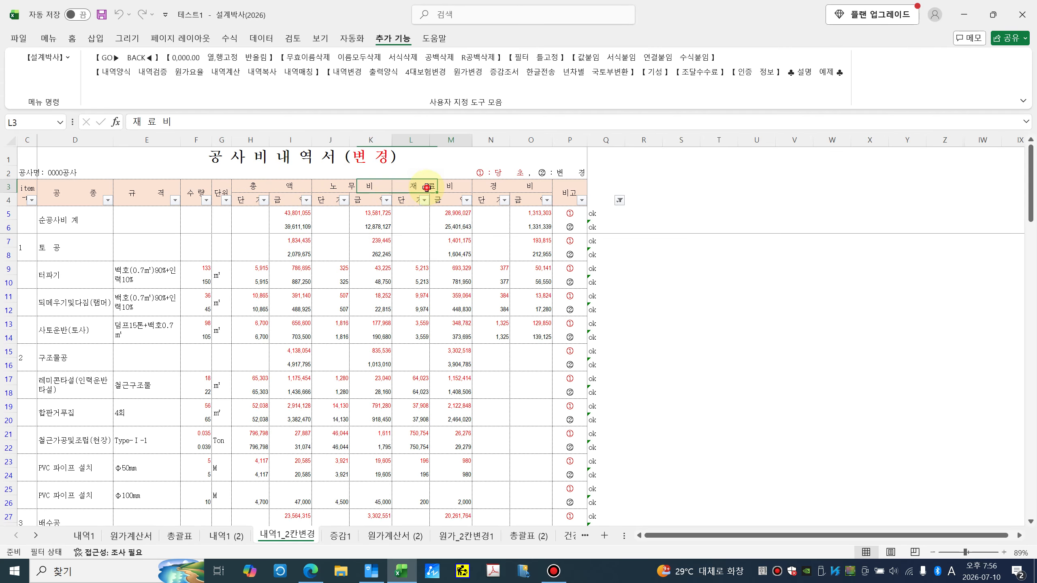
left_click(486, 185)
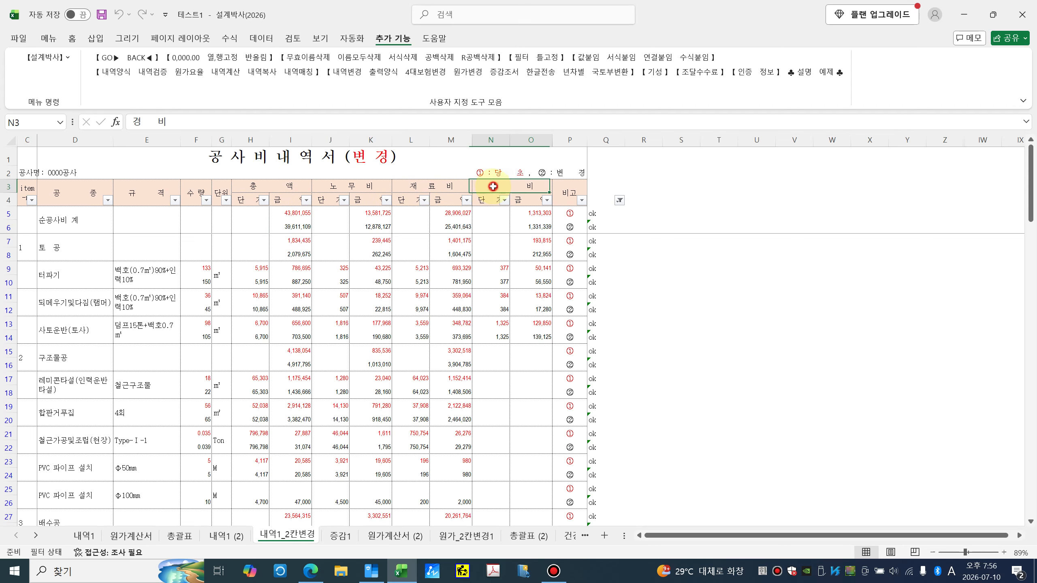
left_click(289, 187)
left_click(352, 186)
left_click(402, 187)
left_click(488, 187)
left_click(286, 186)
left_click(345, 186)
left_click(408, 188)
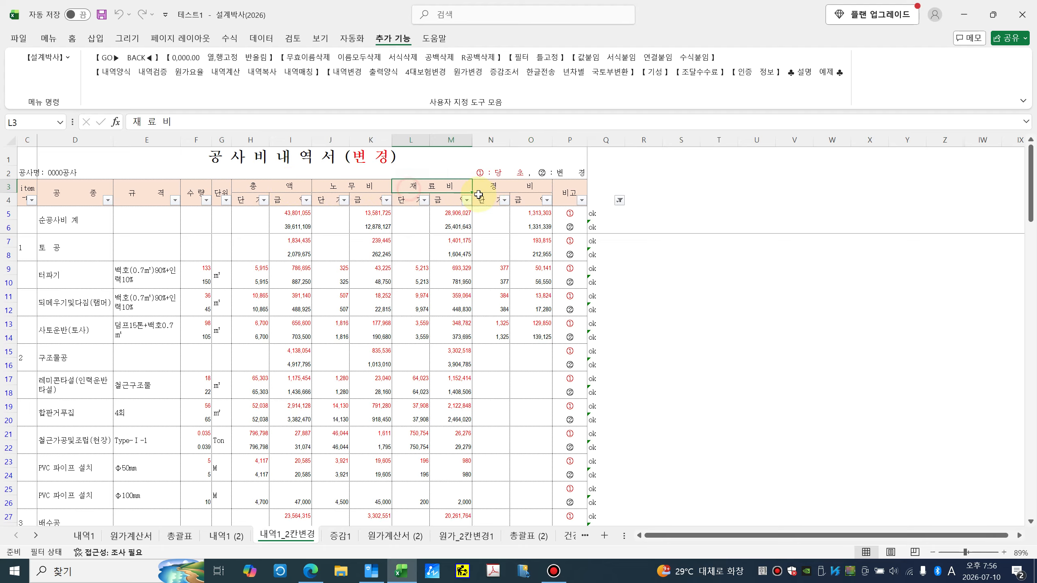
left_click(488, 187)
left_click_drag(200, 229, 500, 423)
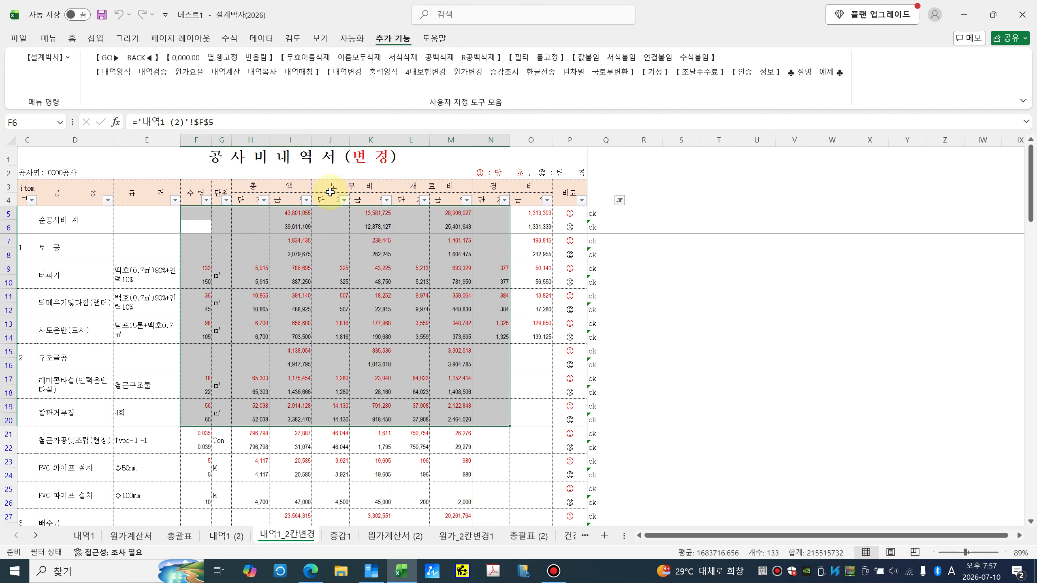
left_click(406, 251)
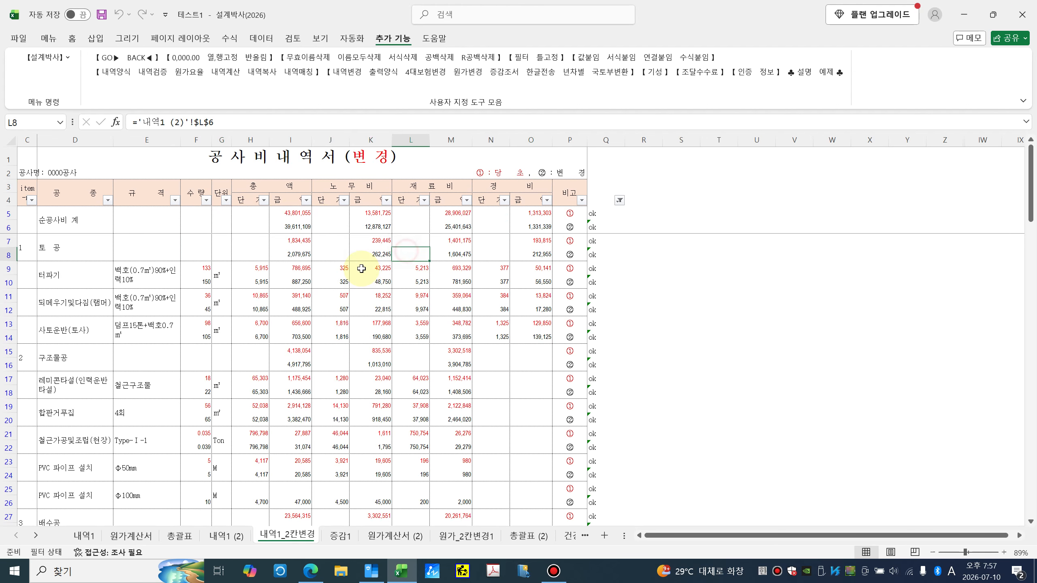
Step: Generate the 출력용 sheet with the 합/재/노/경 column order
left_click(384, 72)
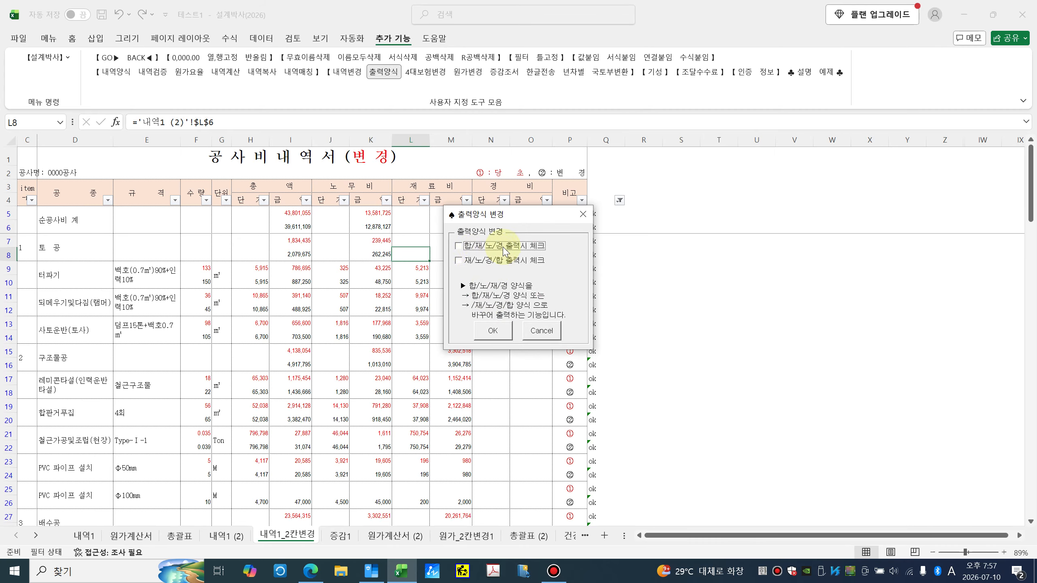
left_click(459, 246)
left_click(493, 330)
left_click(616, 331)
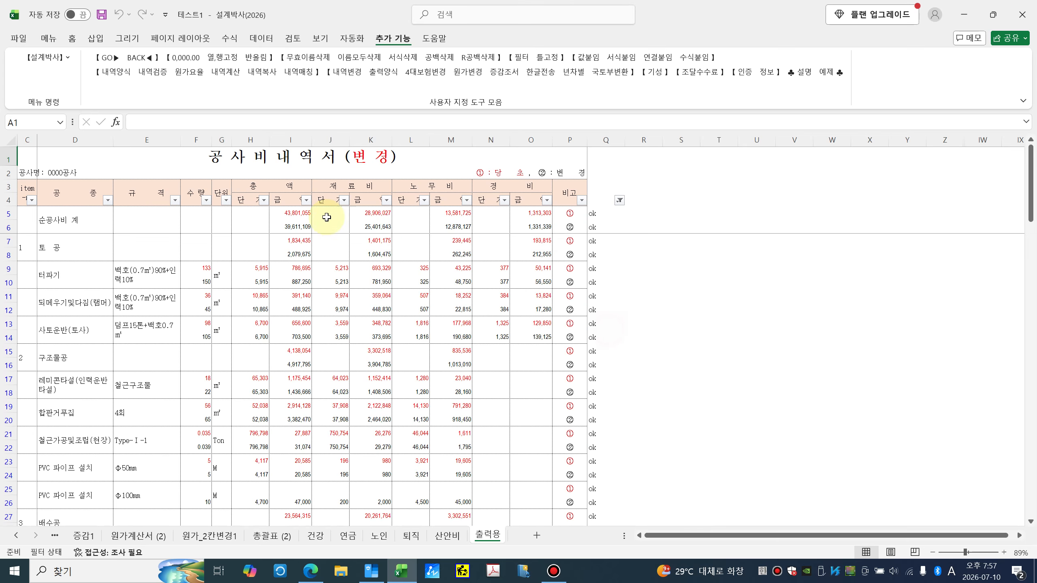
Step: Check the 총액, 재료비 and 노무비 headers and reordered values such as H10, I11, J11
left_click(285, 186)
left_click(332, 186)
left_click(422, 186)
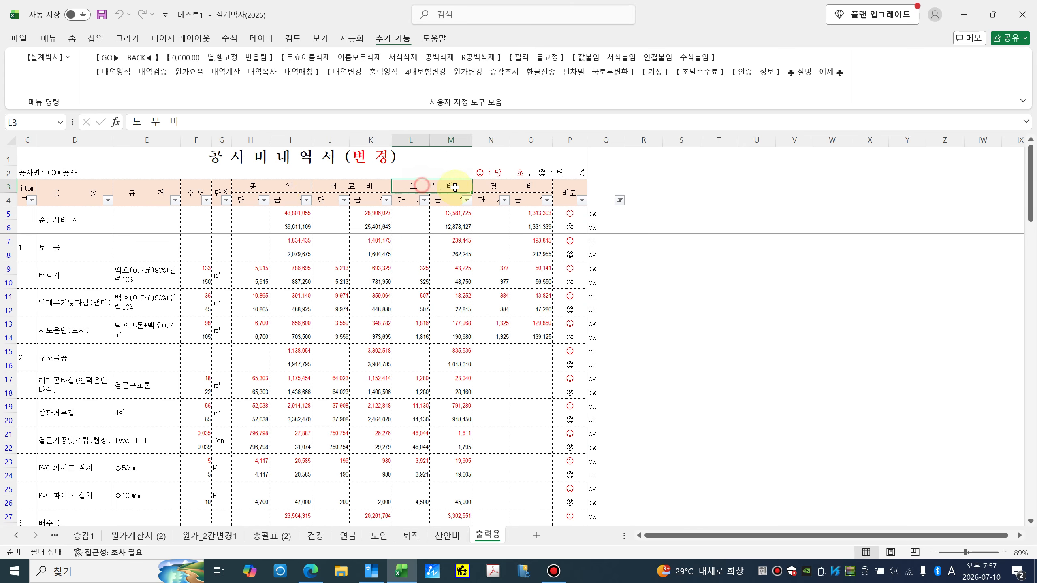
left_click(503, 186)
left_click(417, 250)
left_click(371, 253)
left_click(311, 295)
left_click(254, 296)
left_click(255, 282)
left_click(330, 295)
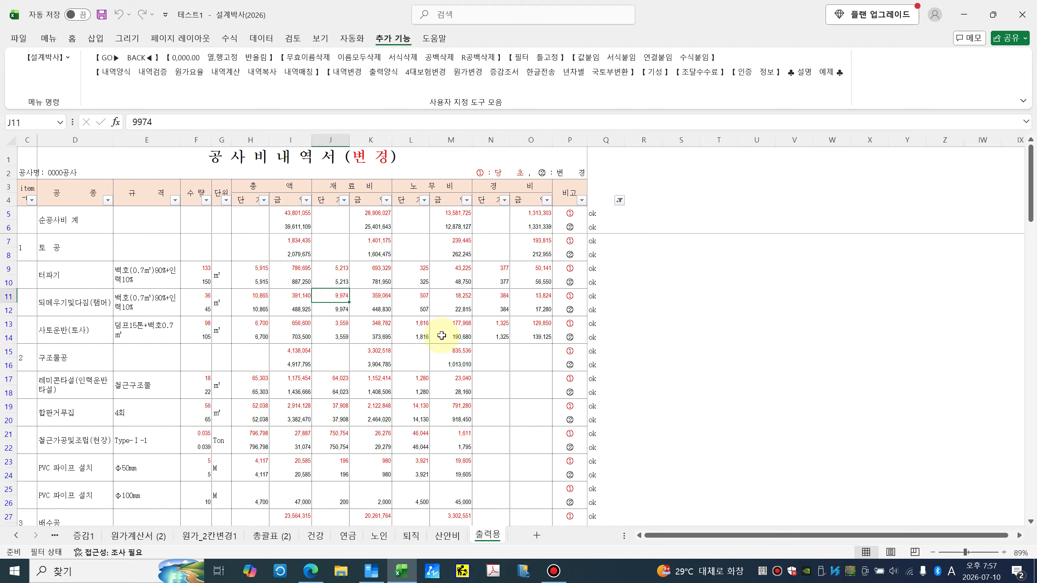
left_click_drag(310, 268, 516, 377)
left_click(449, 325)
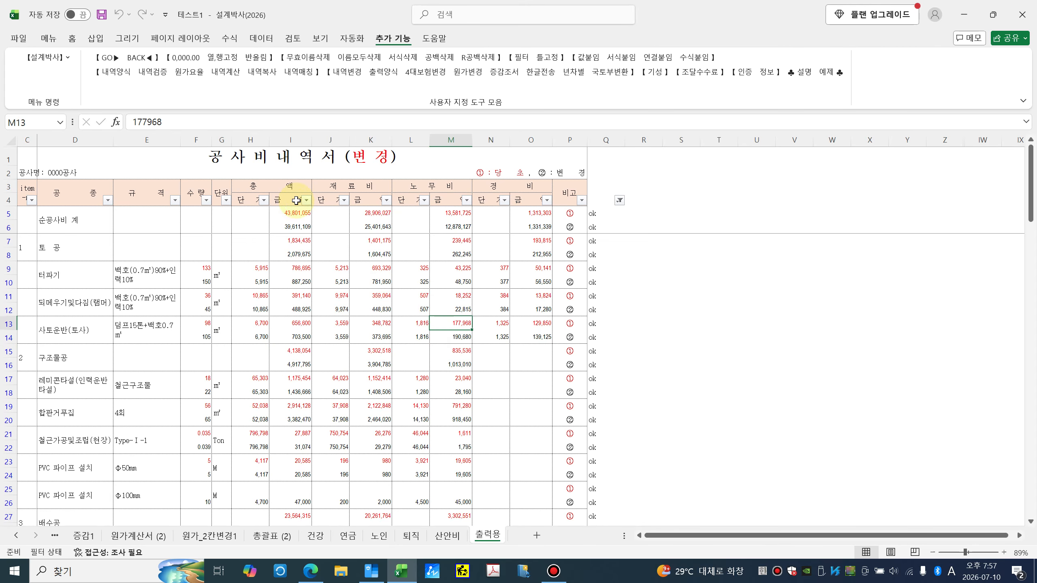
Step: Recheck the 총액, 재료비, 노무비 and 경비 headers, then return to 내역1_2칸변경
left_click(291, 186)
left_click(359, 185)
left_click(415, 187)
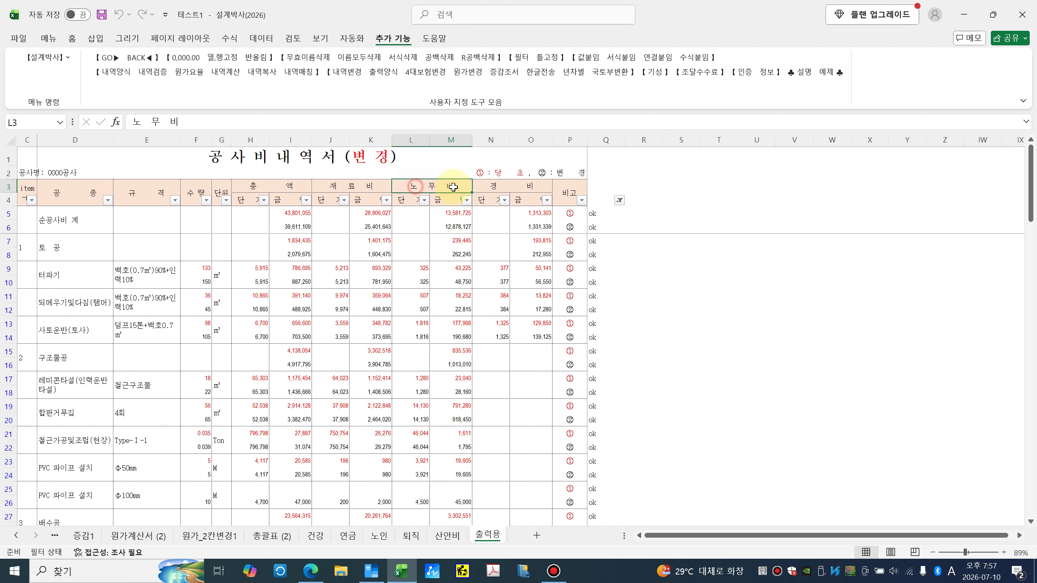
left_click(498, 188)
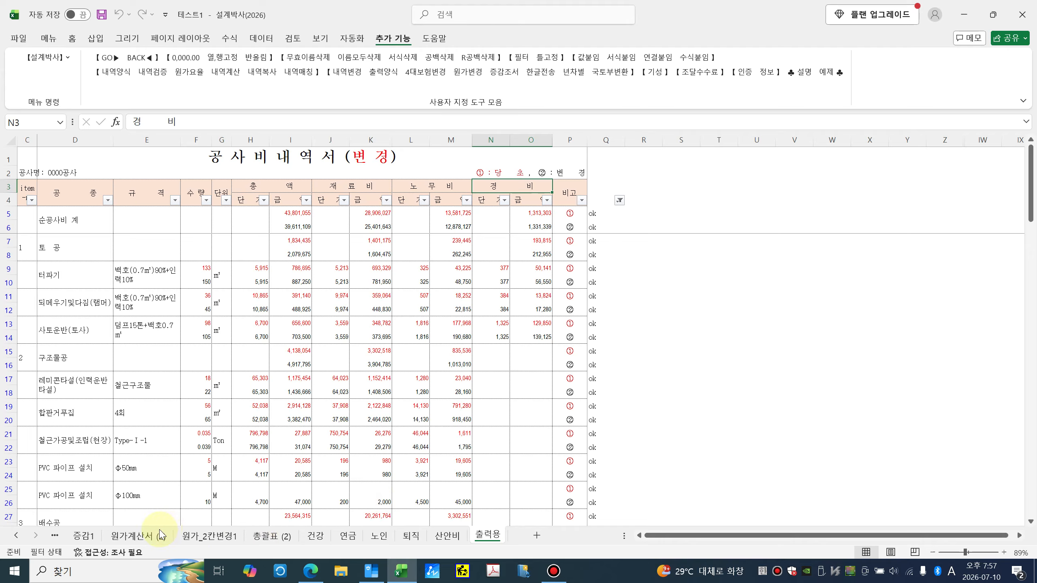
left_click(15, 535)
left_click(16, 535)
left_click(15, 535)
left_click(188, 536)
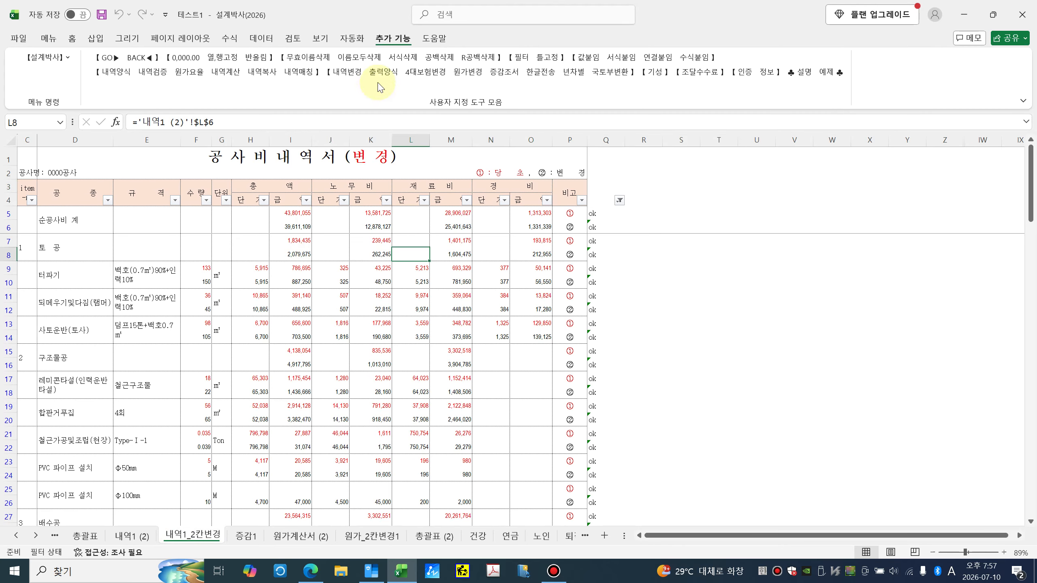
Step: Regenerate 출력용 with the 재/노/경/합 column order
left_click(383, 72)
left_click(459, 261)
left_click(493, 331)
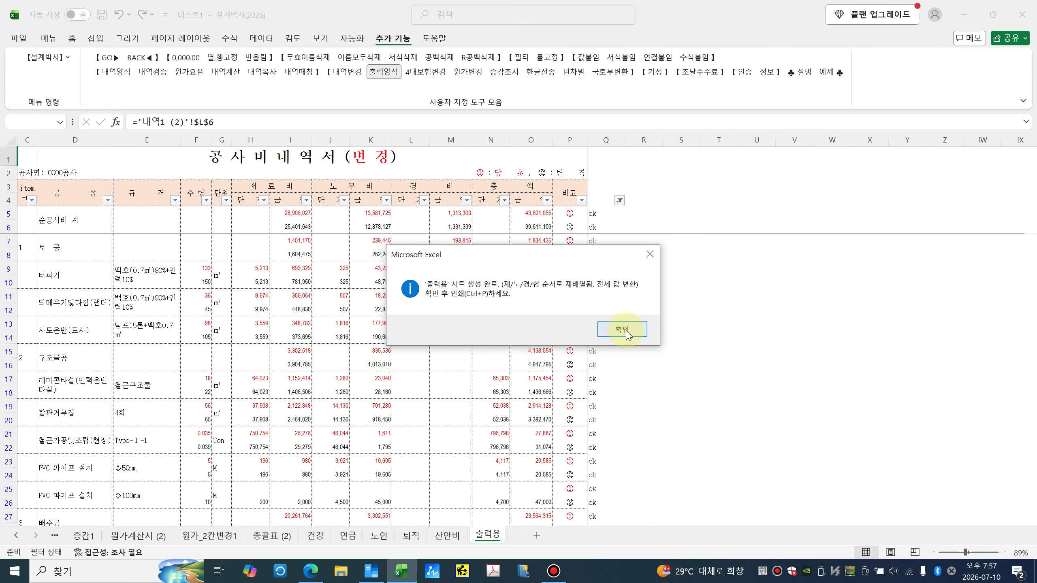
left_click(620, 330)
Step: Check the 재료비, 노무비 and 경비 headers and sum the selected cost figures
left_click(285, 187)
left_click(354, 187)
left_click(427, 186)
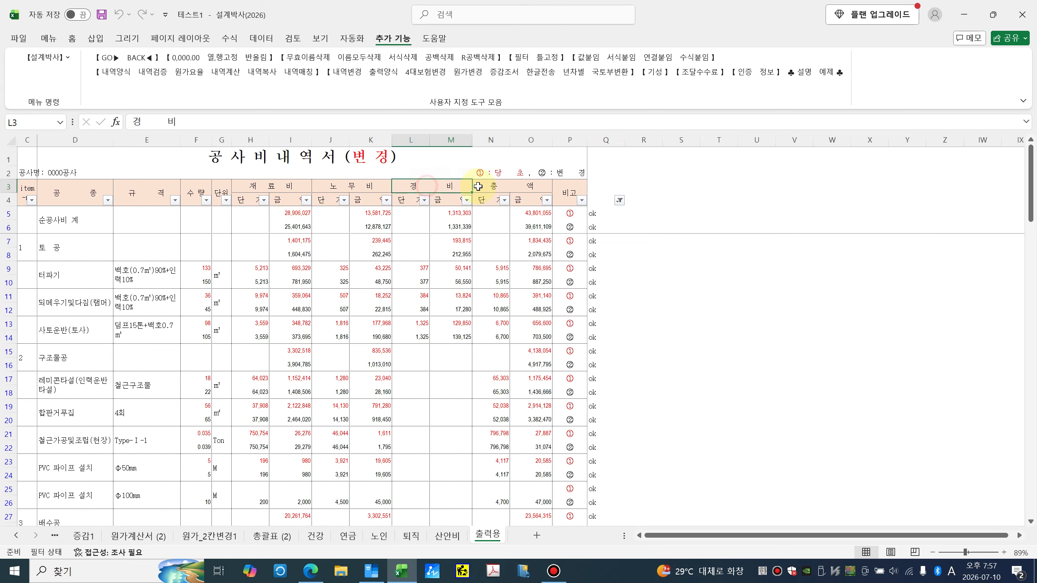
left_click_drag(221, 247, 487, 446)
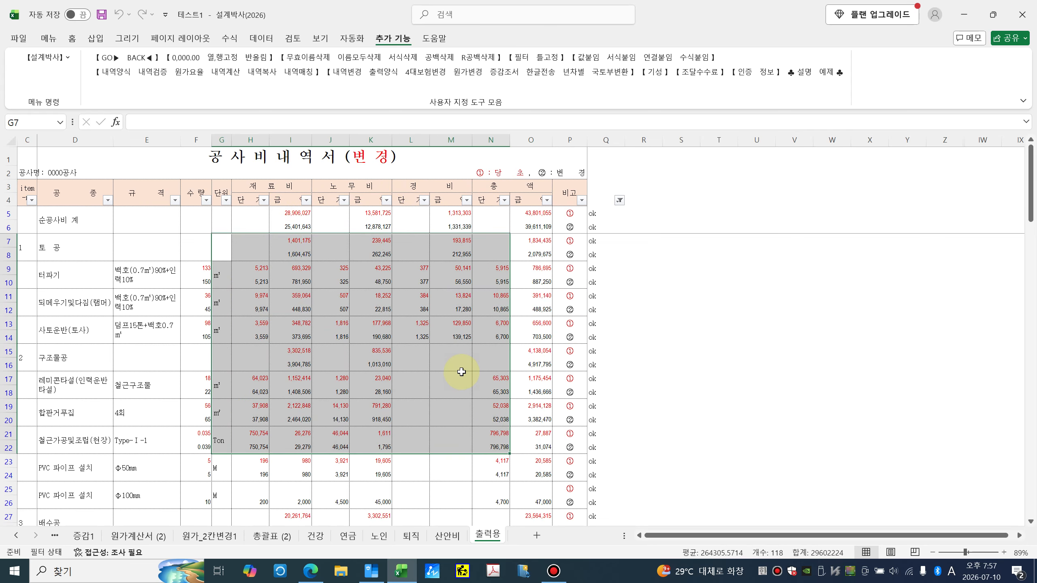
left_click(462, 373)
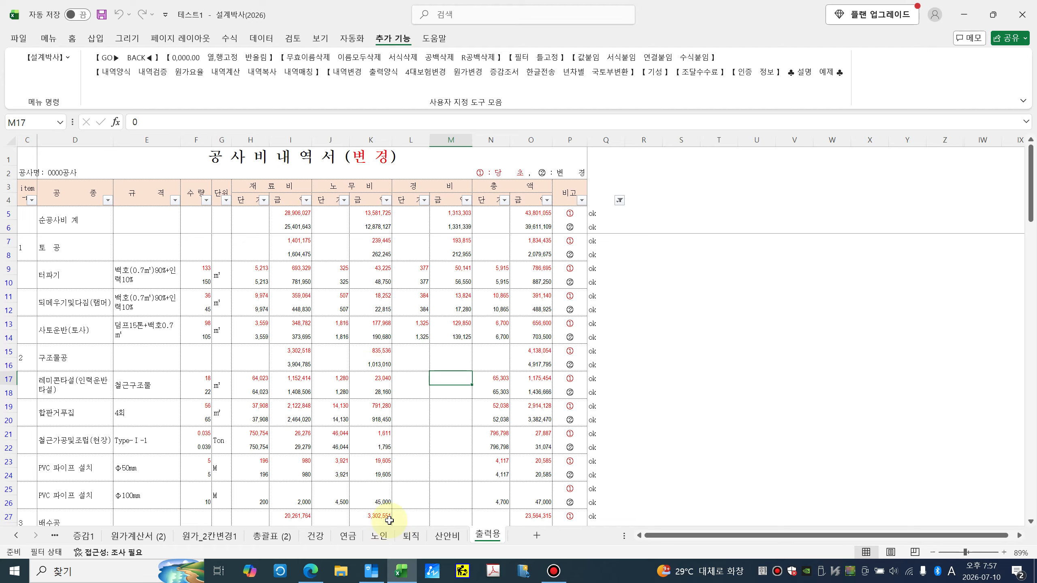
left_click(267, 187)
left_click(332, 185)
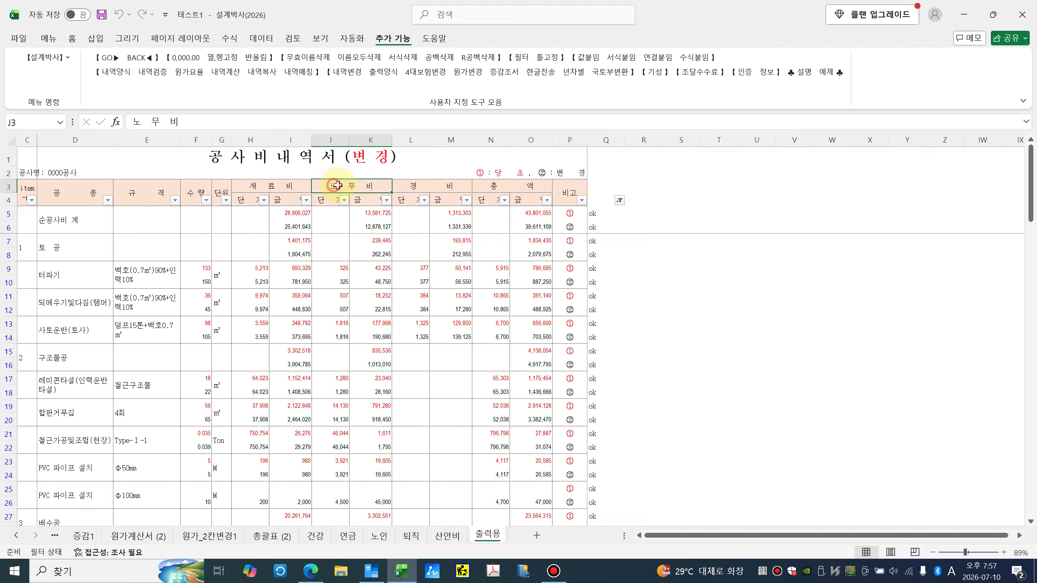
left_click(412, 186)
Step: Go back to 내역1_2칸변경, then view the 증감1 comparison sheet
left_click(16, 535)
left_click(17, 535)
left_click(17, 535)
left_click(191, 536)
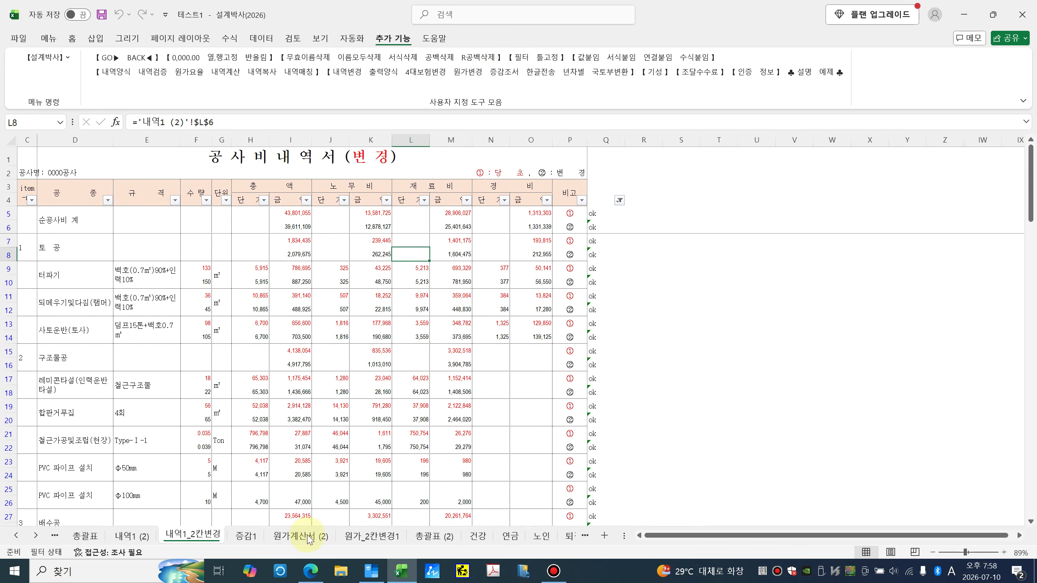
left_click(246, 536)
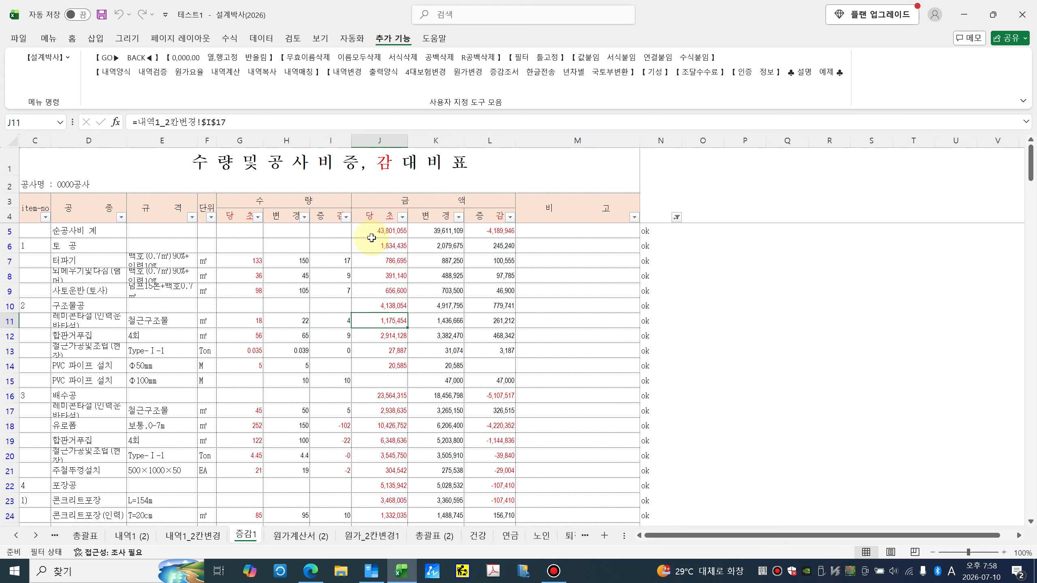
Step: Autofit columns D and E of 증감1, then check row 9's original and changed amounts
double_click(126, 140)
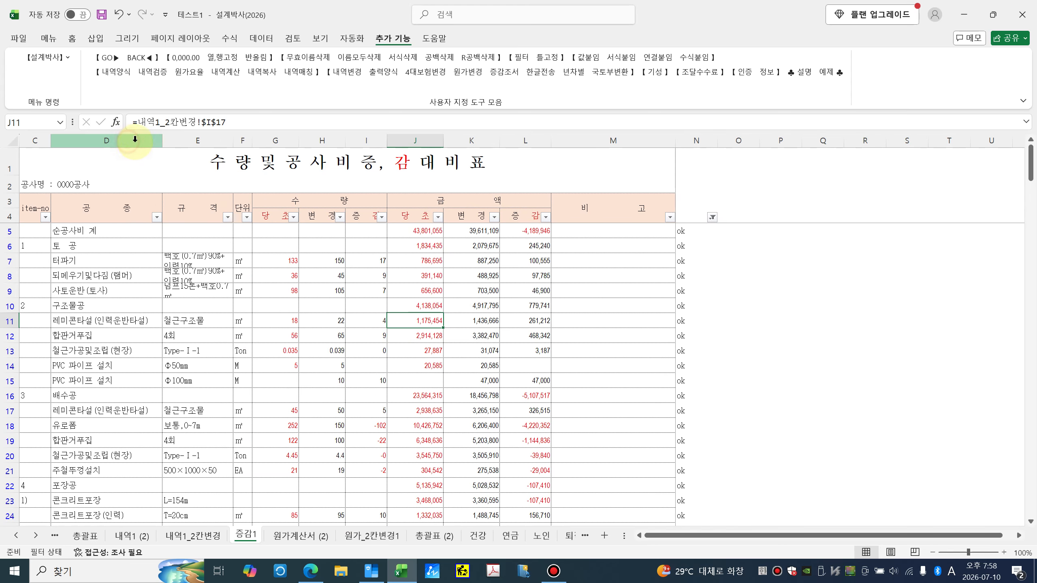
double_click(231, 143)
left_click(443, 290)
left_click(483, 285)
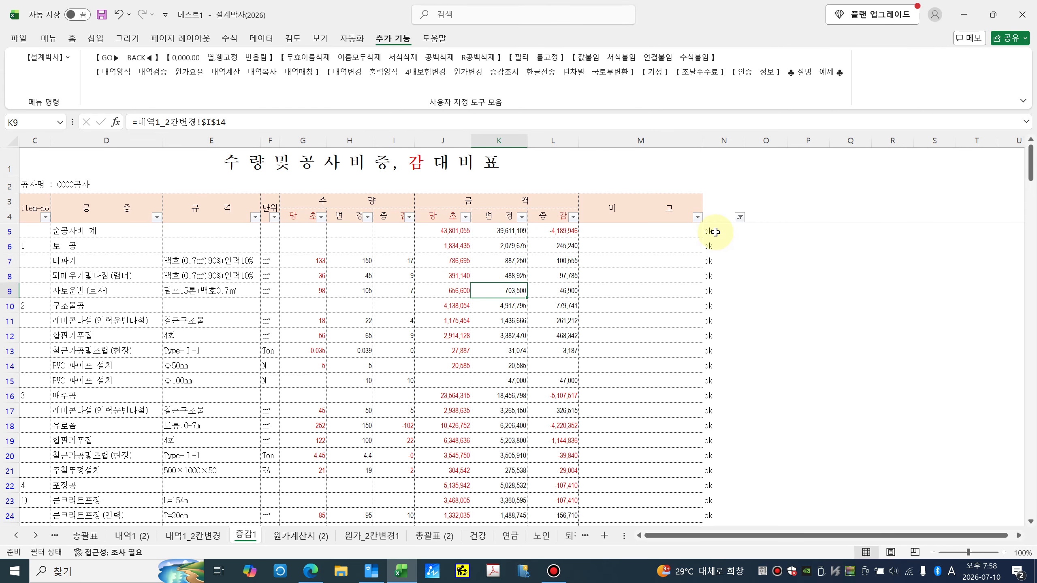
Step: Enter o marks in column O from the 순공사비 계 row down to about row 19
left_click(766, 141)
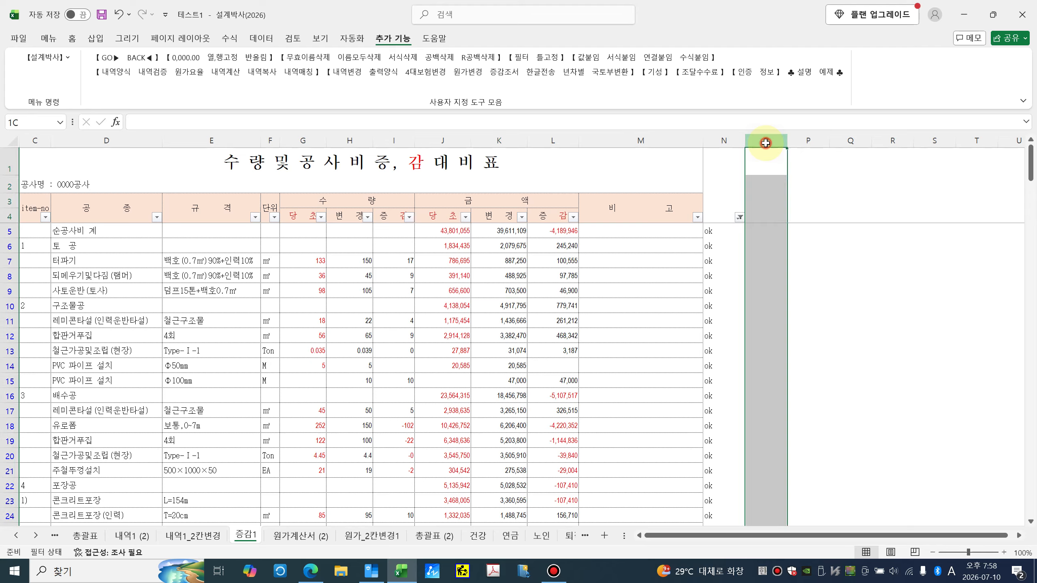
left_click(762, 225)
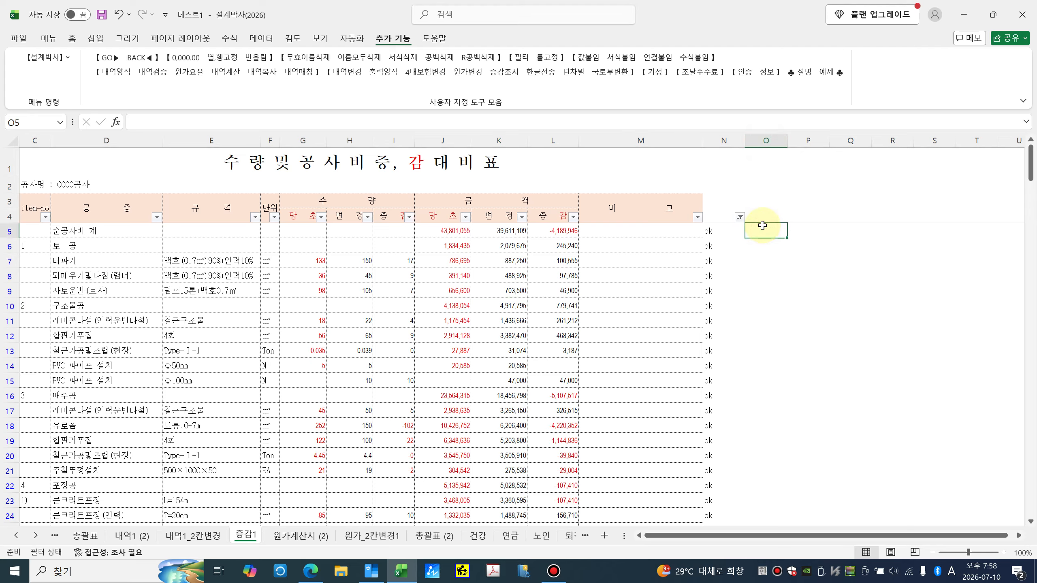
type("o")
key("Return")
type("o")
key("Return")
type("o")
key("Return")
key("Return")
type("o")
key("Return")
type("o")
key("Return")
type("o")
key("Return")
key("Return")
type("o")
key("Return")
key("Return")
key("Return")
key("Up")
type("o")
key("Return")
type("o")
key("Return")
type("o")
key("Return")
key("Return")
key("Return")
type("o")
key("Return")
type("o")
key("Return")
type("o")
key("Return")
key("Return")
key("Return")
key("Return")
key("Return")
key("Return")
key("Return")
key("Return")
key("Return")
key("Return")
key("Return")
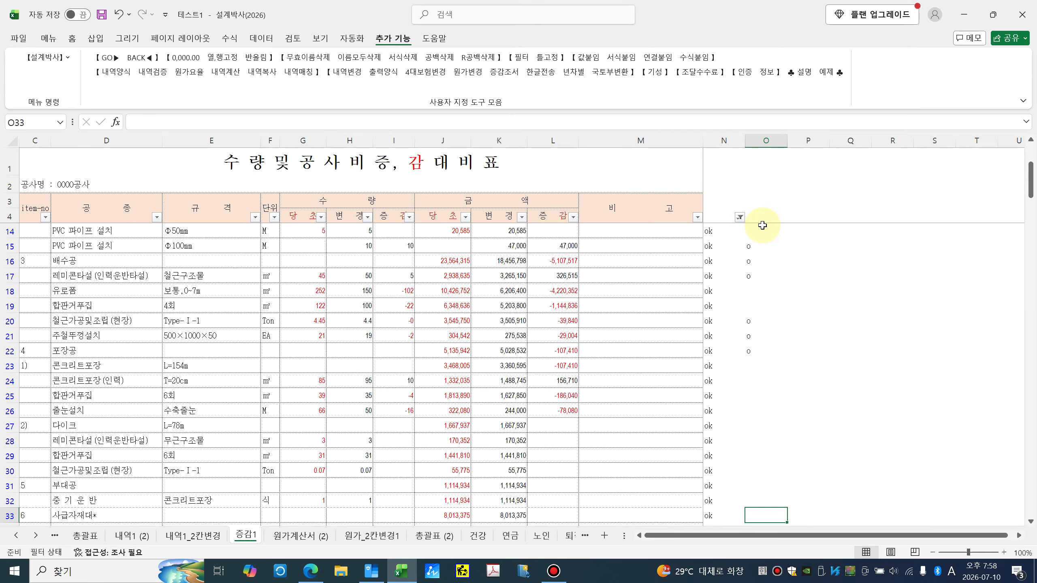
Step: Continue the column O o marks from row 23 down to the 관급자재대 row
key("Up")
key("Up")
key("Up")
key("Up")
key("Up")
key("Up")
key("Up")
key("Up")
key("Up")
key("Up")
type("o")
key("Return")
type("o")
key("Return")
key("Return")
key("Return")
type("o")
key("Return")
key("Return")
key("Return")
key("Return")
type("o")
key("Return")
key("Return")
type("o")
key("Return")
key("Return")
key("Return")
key("Return")
key("Return")
key("Return")
key("Up")
key("Up")
key("Up")
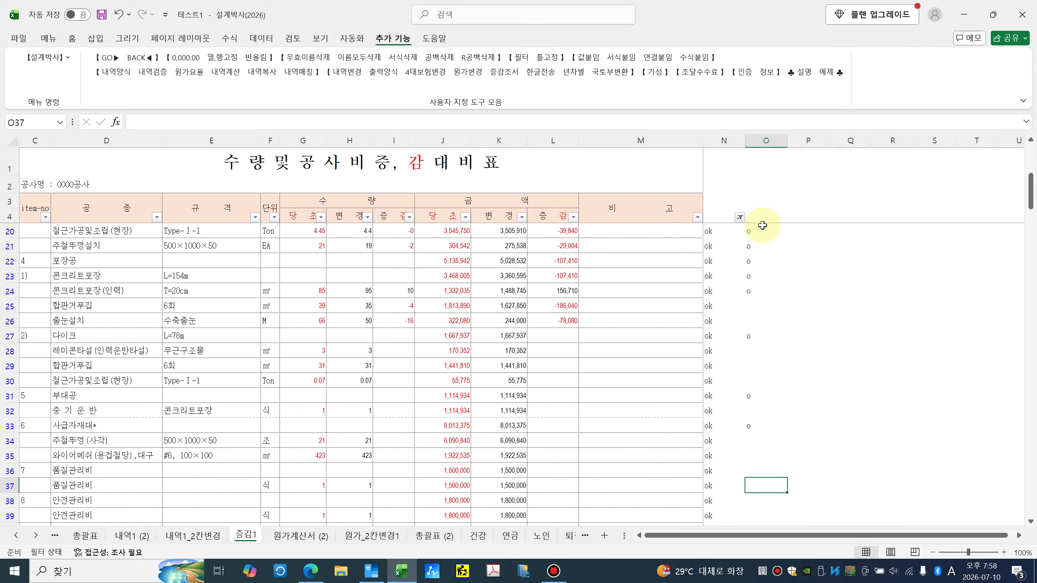
type("o")
key("Return")
key("Return")
type("o")
key("Return")
key("Return")
key("Return")
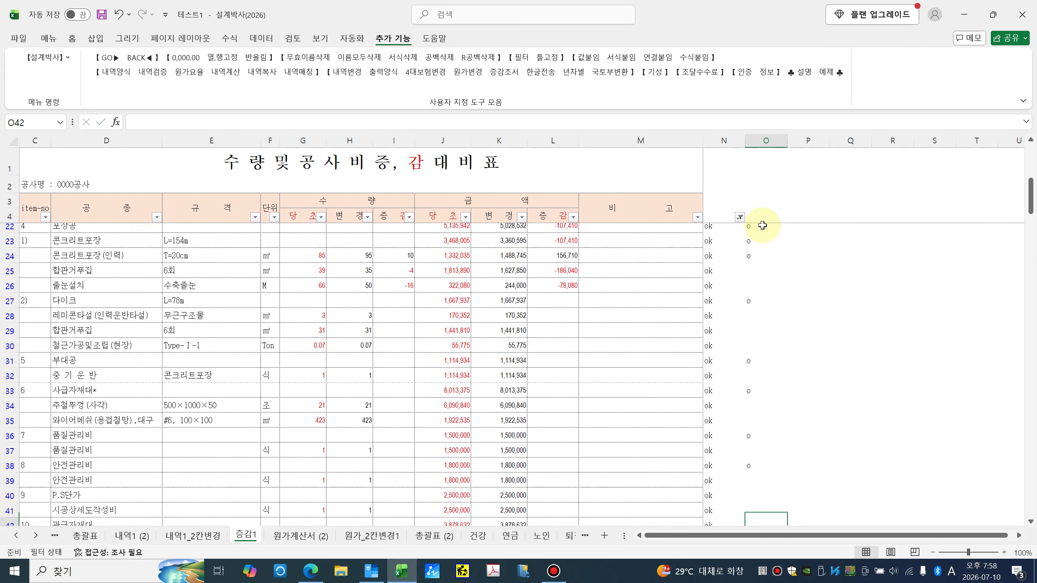
key("Return")
key("Up")
key("Up")
type("o")
key("Return")
key("Return")
type("o")
key("Return")
key("Return")
key("Return")
key("Return")
key("Return")
key("Return")
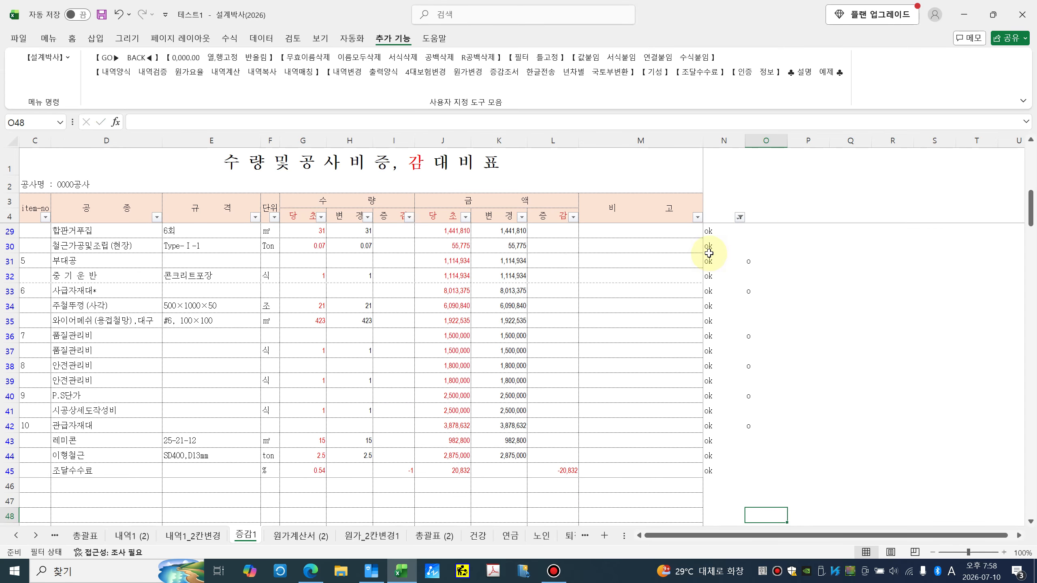
Step: Generate the 한글전송용1 summary sheet with 한글전송 and dismiss the completion message
scroll(708, 253, "up", 8)
left_click(530, 74)
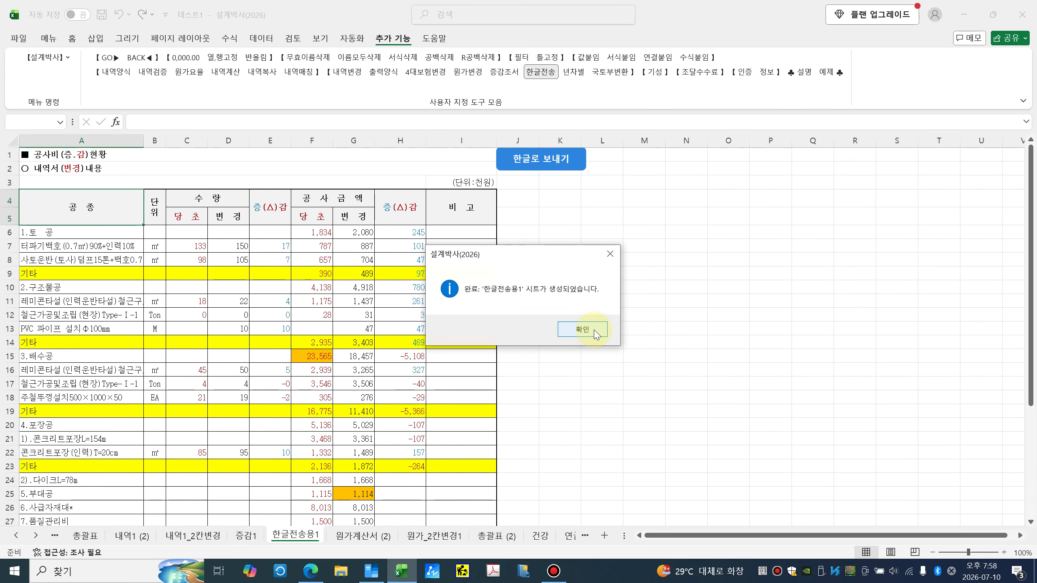
left_click(582, 329)
Step: Send the 공사비(증.감)현황 table range starting at A1 to a new Hangul document
scroll(388, 371, "down", 4)
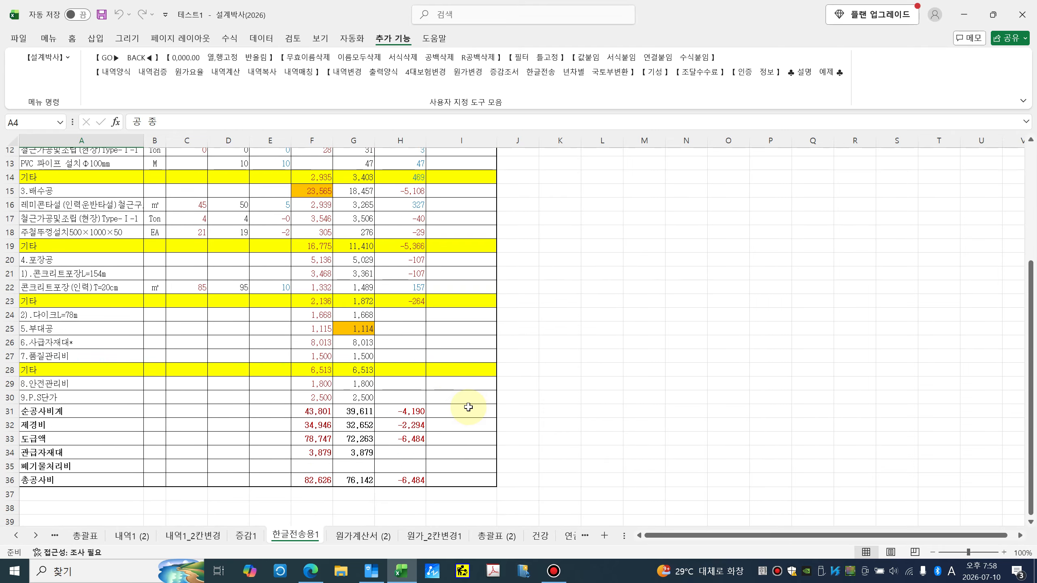
scroll(455, 409, "up", 4)
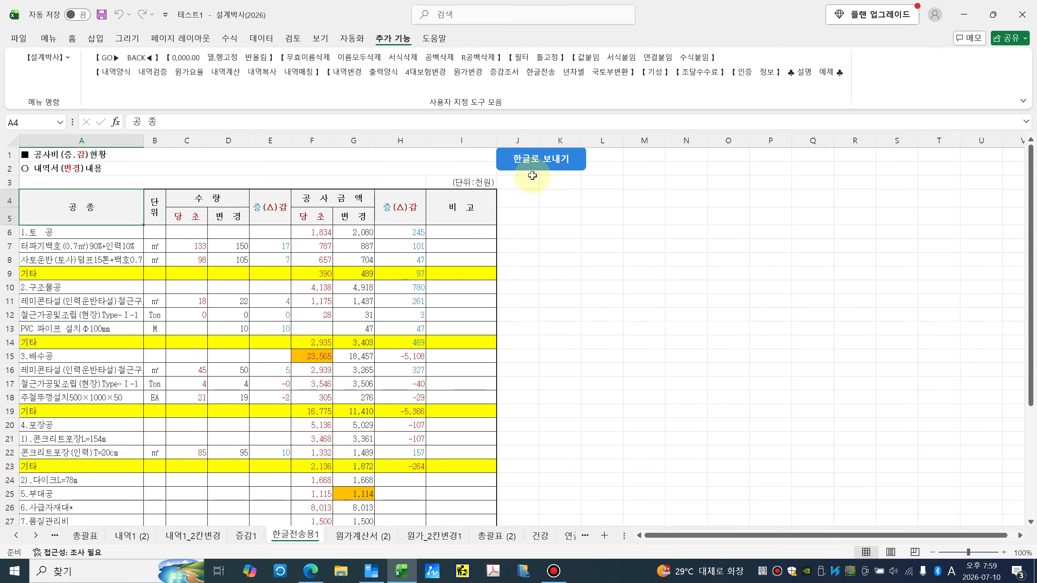
left_click(549, 163)
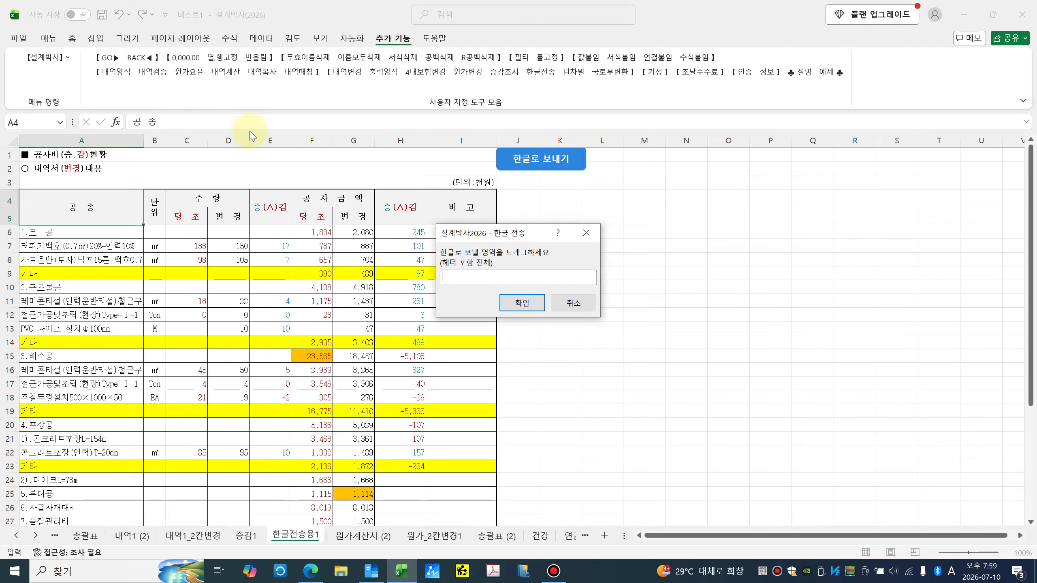
left_click(172, 154)
scroll(203, 262, "down", 6)
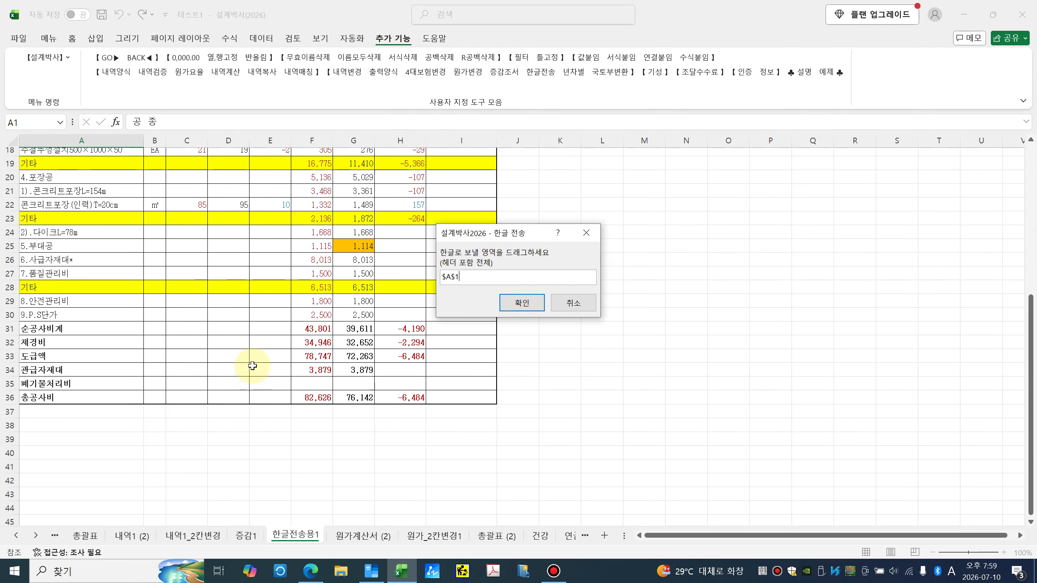
left_click(521, 302)
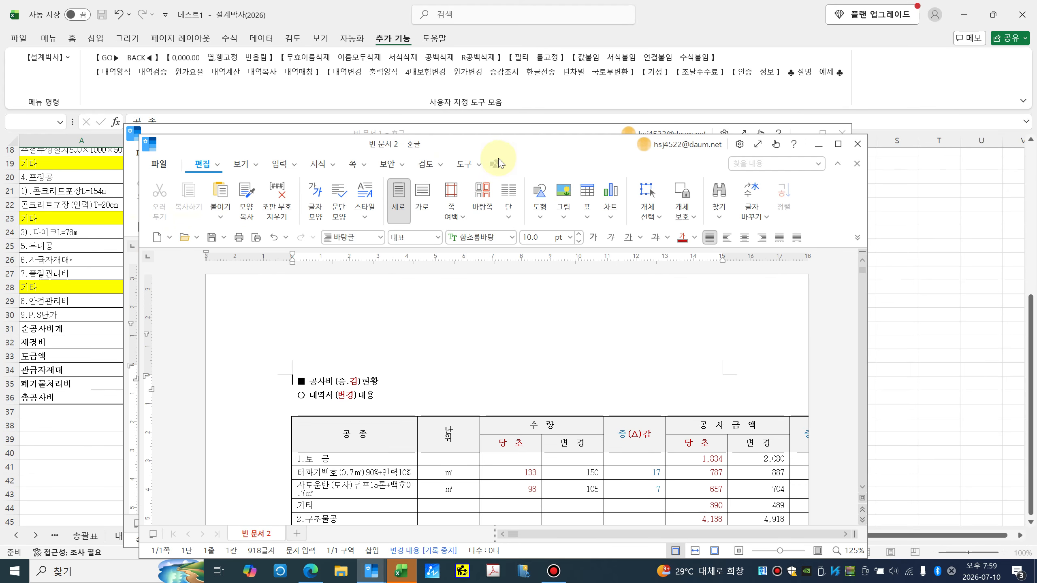
Step: Maximize the new Hangul document and place the caret in the table's 단위 header cell
left_click_drag(513, 144, 494, 42)
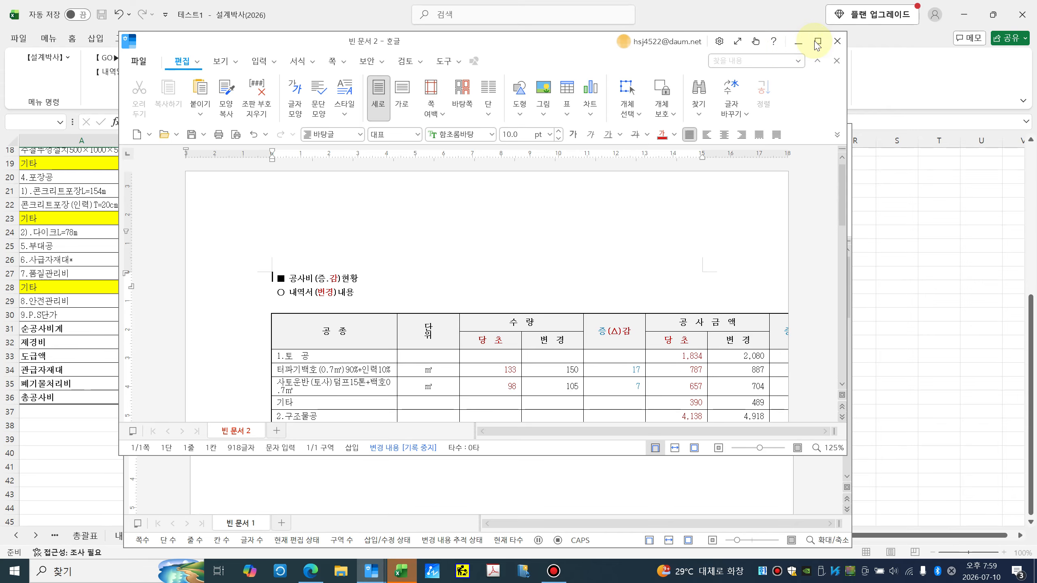
left_click(818, 41)
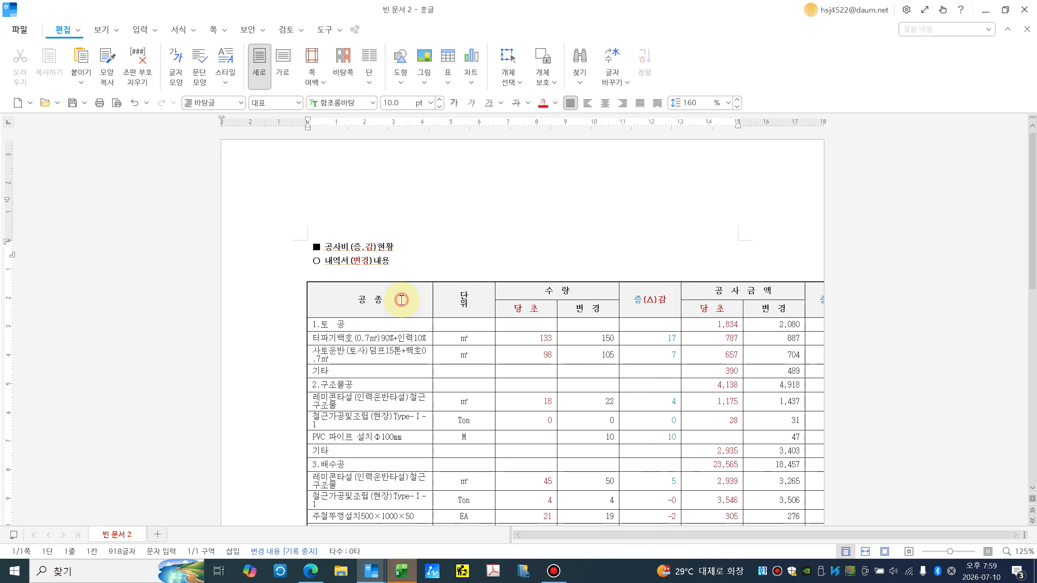
left_click(403, 299)
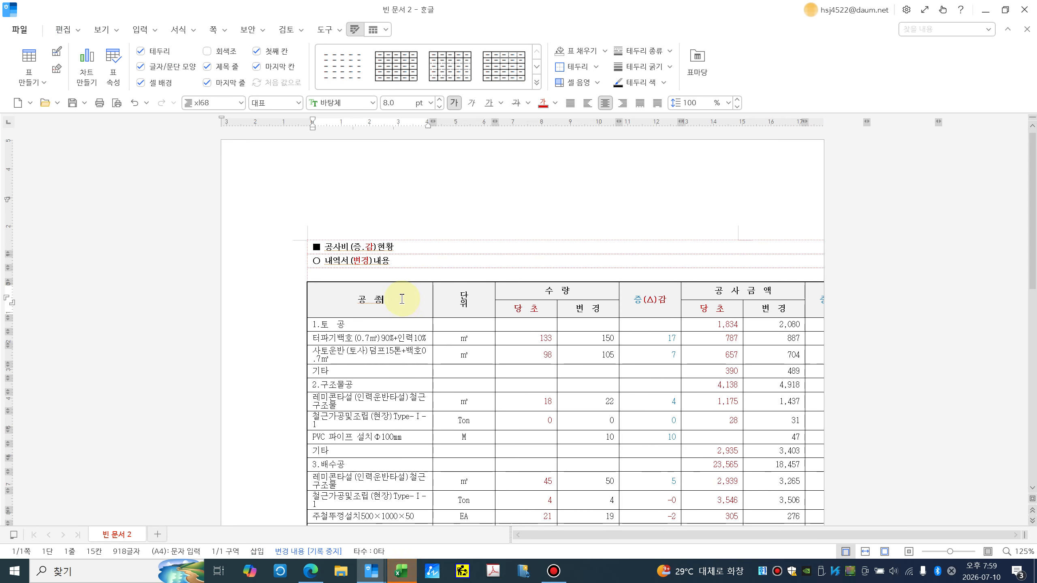
left_click(480, 303)
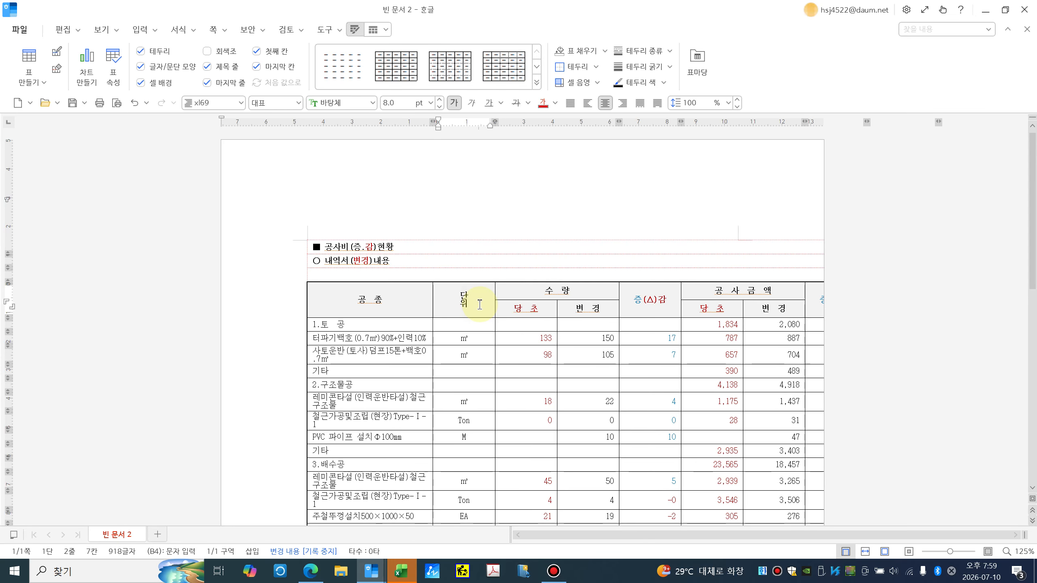
Step: Narrow the 단위, 당초 and 변경 quantity columns and widen the 증(Δ)감 column
key("F5")
key("ctrl+Left")
key("ctrl+Left")
key("ctrl+Left")
key("ctrl+Left")
key("ctrl+Left")
key("ctrl+Left")
key("ctrl+Left")
key("ctrl+Left")
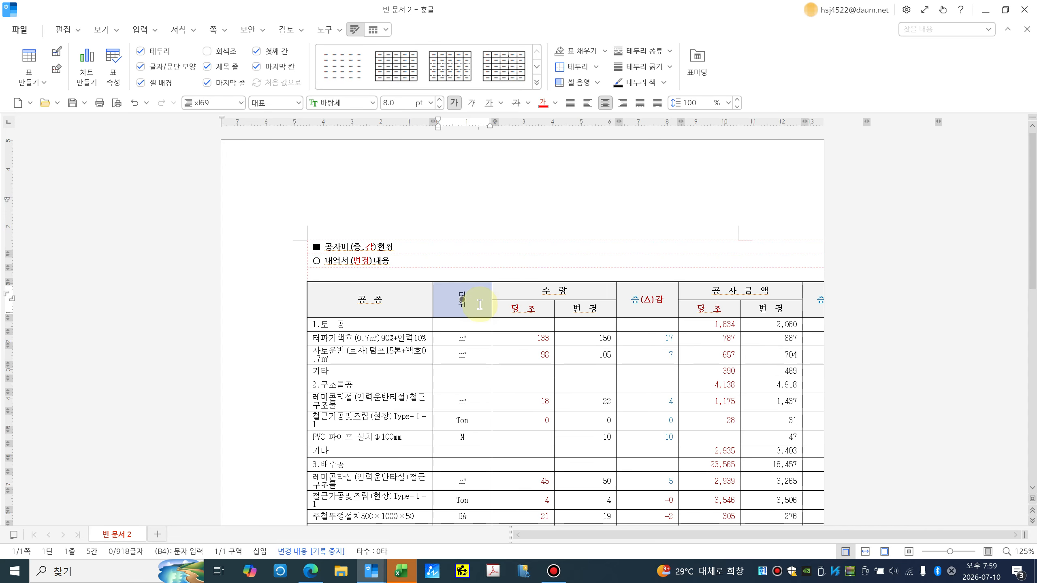
key("ctrl+Left")
key("ctrl+Left")
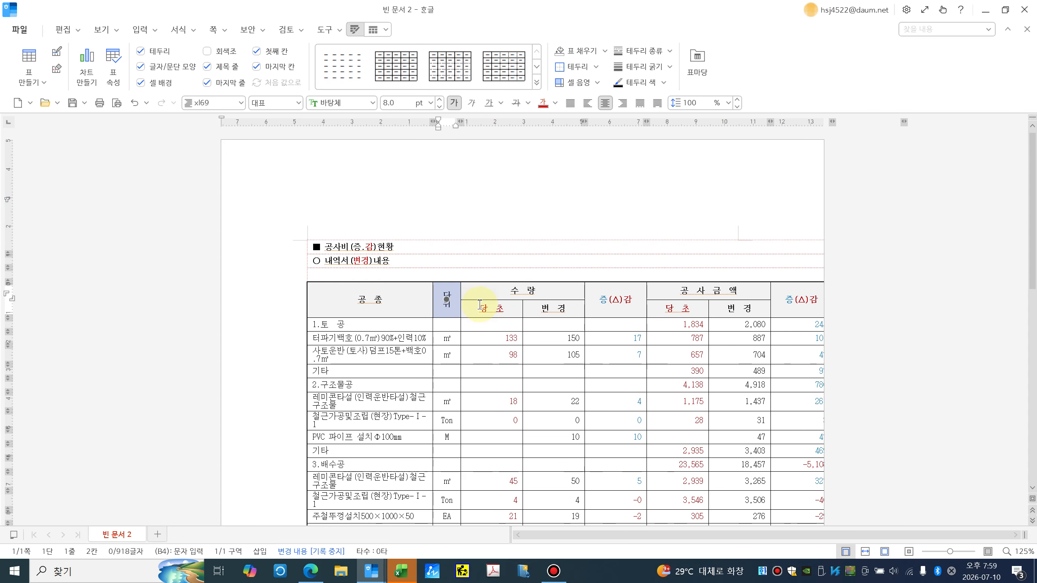
key("Right")
key("Down")
key("ctrl+Left")
key("ctrl+Left")
key("ctrl+Left")
key("ctrl+Left")
key("ctrl+Left")
key("ctrl+Left")
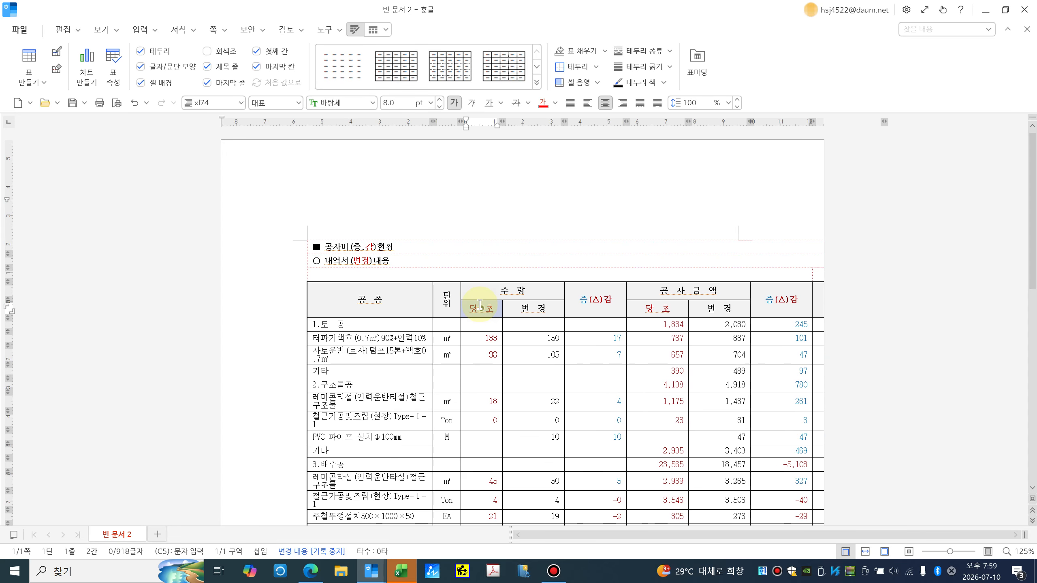
key("Right")
key("ctrl+Left")
key("ctrl+Left")
key("ctrl+Left")
key("ctrl+Left")
key("ctrl+Left")
key("ctrl+Left")
key("Right")
key("ctrl+Left")
key("ctrl+Left")
key("ctrl+Left")
key("ctrl+Left")
key("ctrl+Left")
key("ctrl+Left")
key("ctrl+Left")
key("ctrl+Left")
key("ctrl+Right")
key("ctrl+Right")
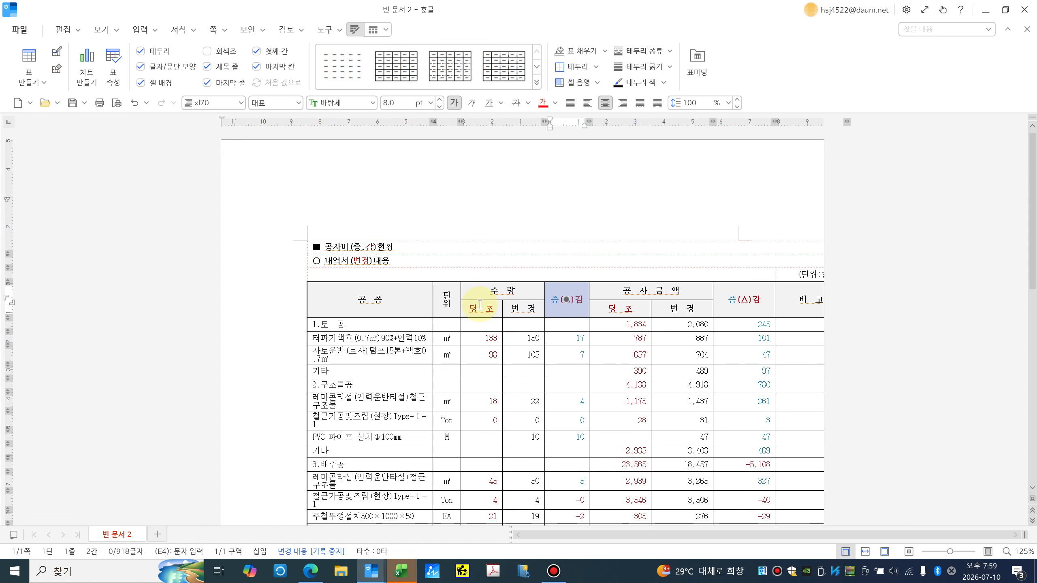
Step: Narrow the 공사금액 당초, 변경 and 증(Δ)감 columns so the table fits the page
key("Right")
key("Down")
key("ctrl+Left")
key("ctrl+Left")
key("ctrl+Left")
key("ctrl+Left")
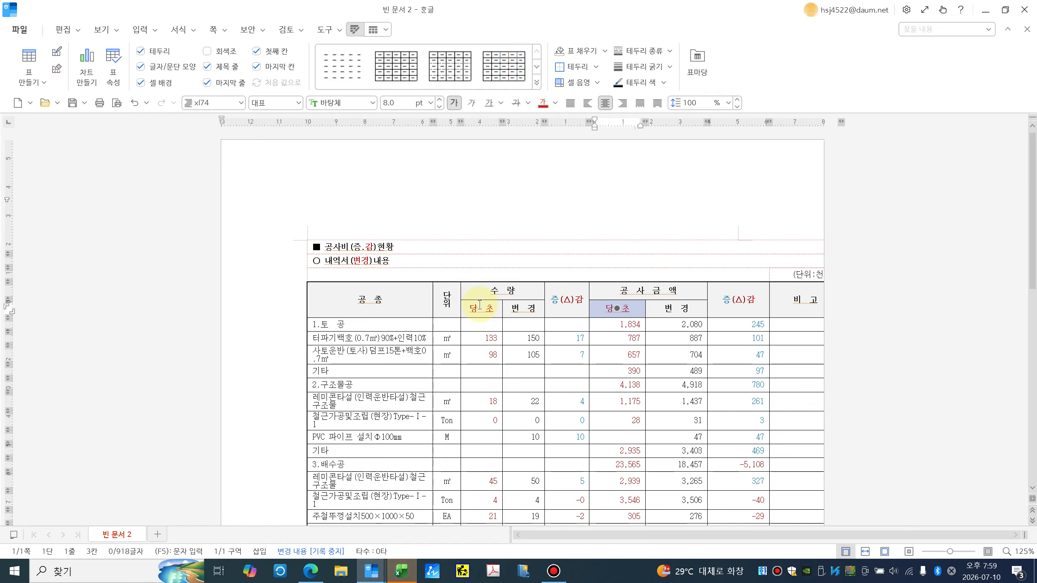
key("Right")
key("ctrl+Left")
key("ctrl+Left")
key("ctrl+Left")
key("ctrl+Left")
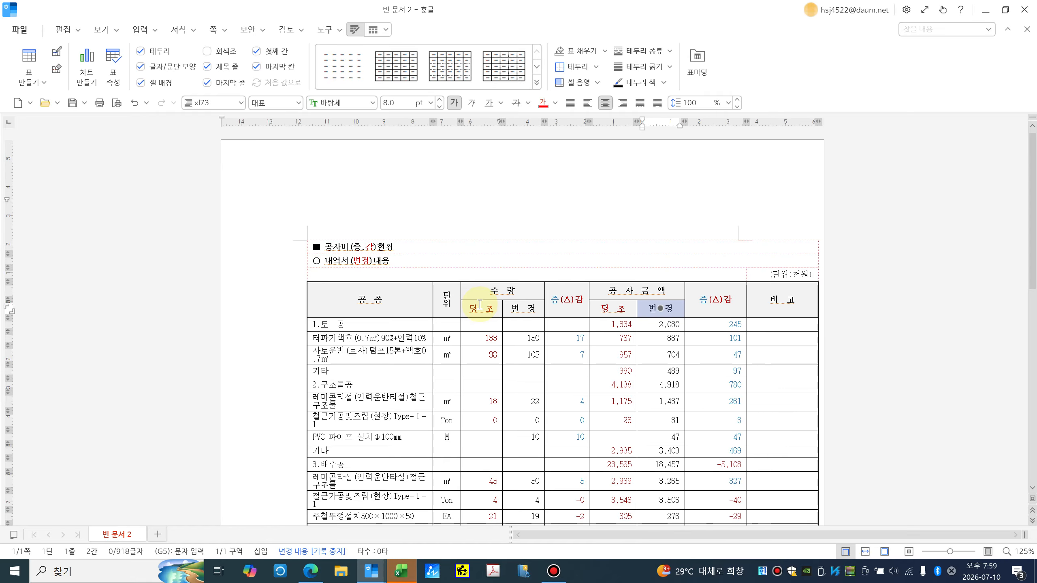
key("Right")
key("ctrl+Left")
key("ctrl+Left")
key("ctrl+Left")
key("Right")
key("ctrl+Left")
key("ctrl+Left")
key("ctrl+Left")
key("ctrl+Left")
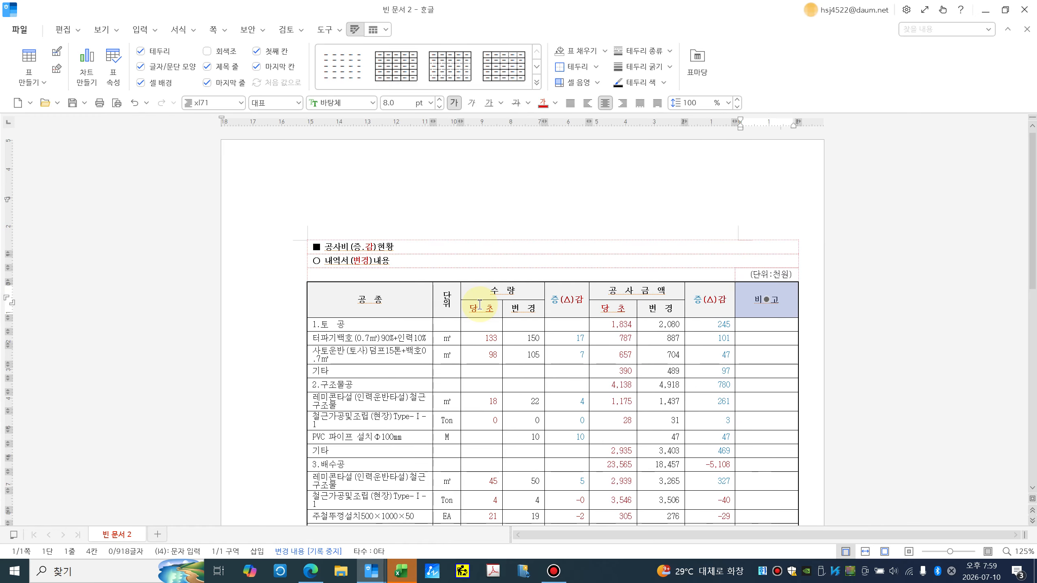
key("Escape")
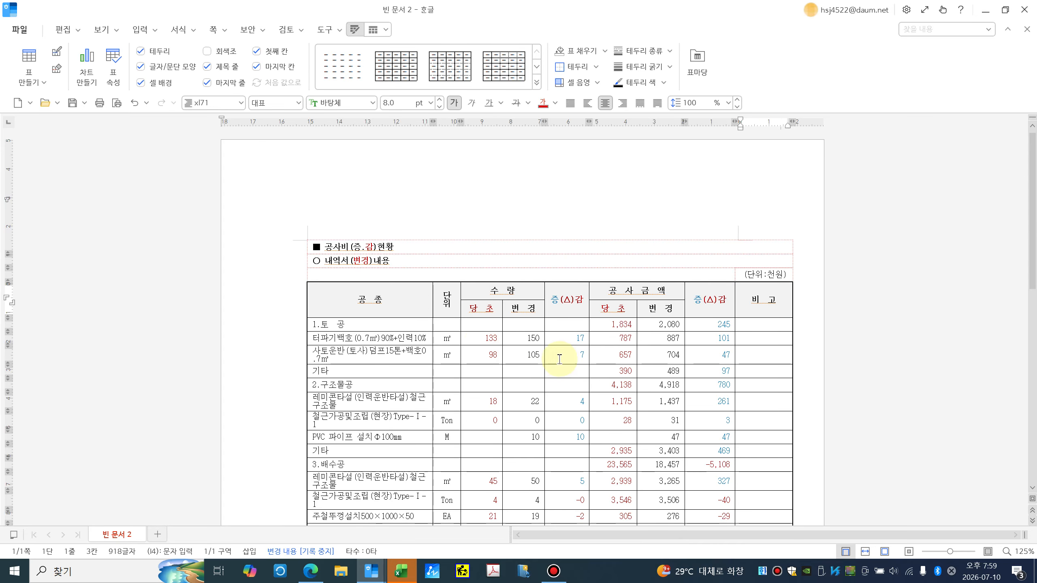
Step: Review the resized table, then close 빈 문서 2 without saving
scroll(556, 376, "down", 3)
scroll(556, 375, "down", 5)
scroll(556, 392, "up", 6)
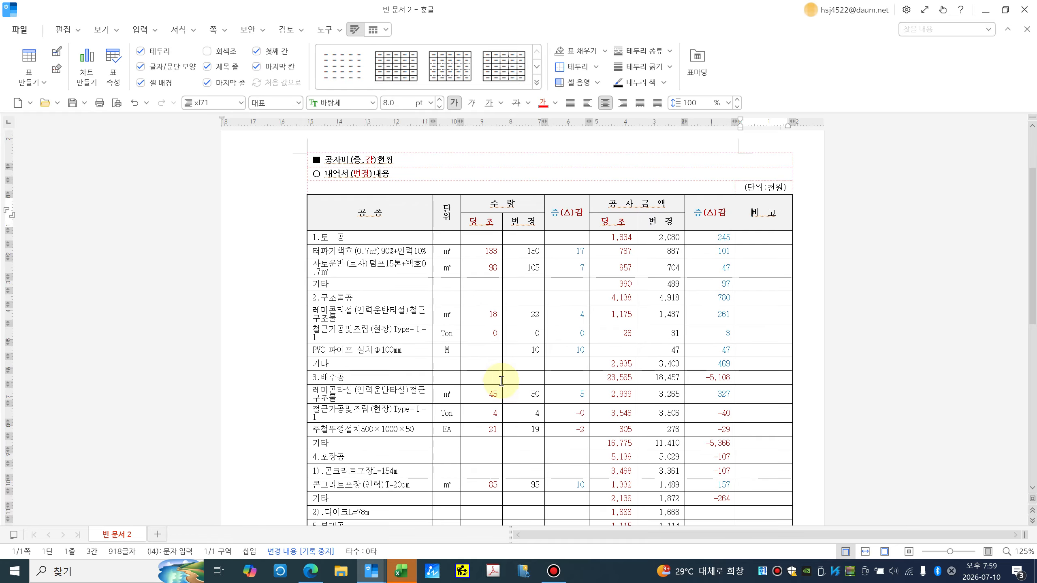
scroll(500, 382, "up", 1)
left_click(1025, 9)
left_click(519, 305)
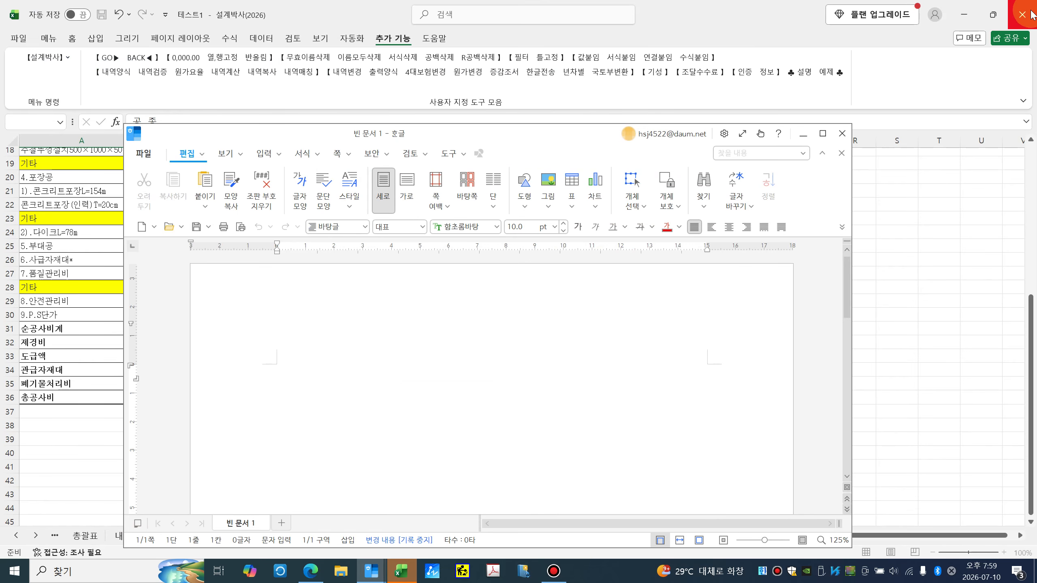
Step: Close the empty Hangul window and transfer-complete message, then show the 내역1 (2) sheet
left_click(843, 133)
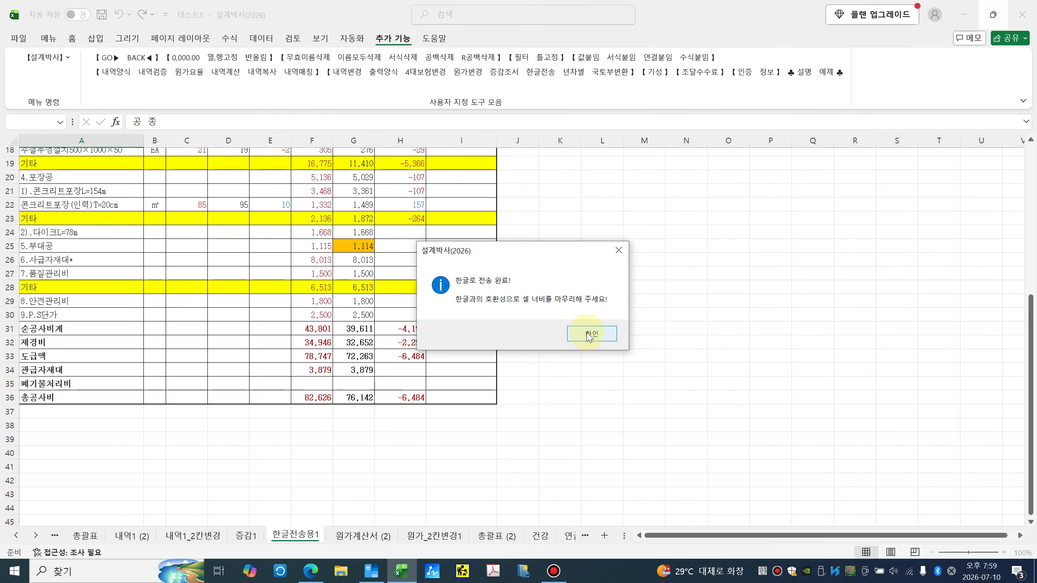
left_click(588, 334)
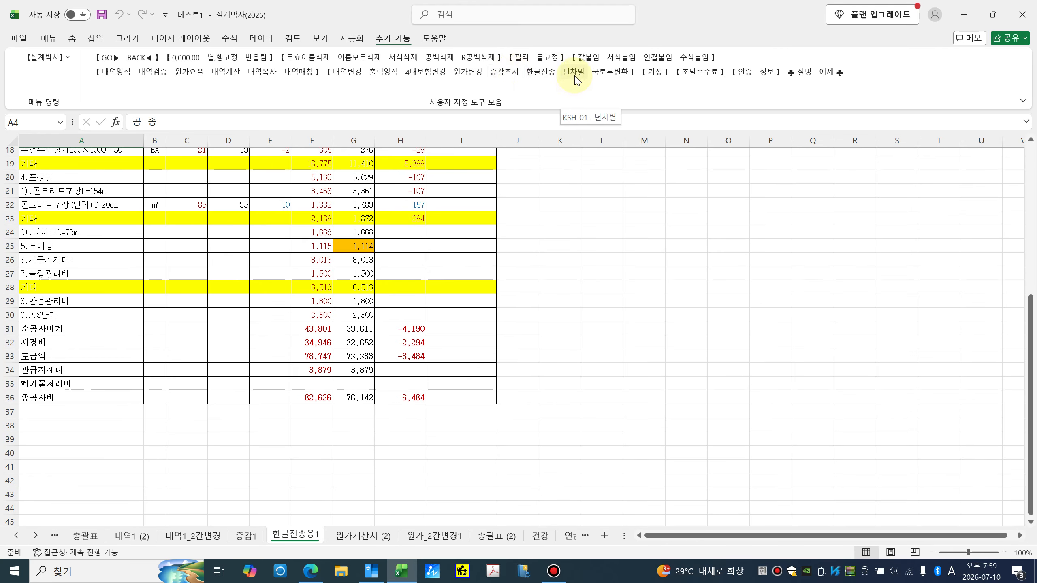
left_click(17, 536)
left_click(17, 536)
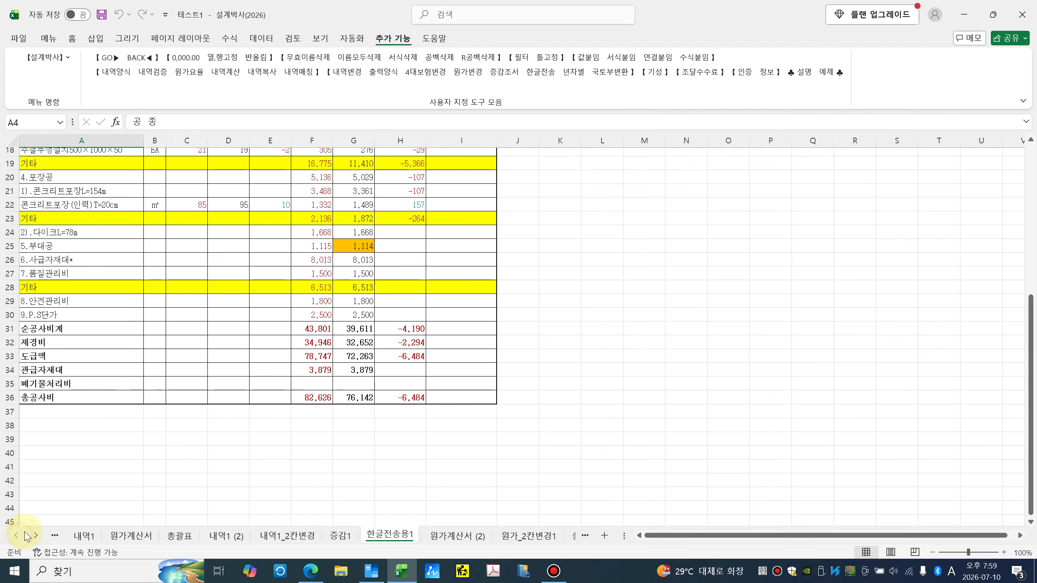
left_click(225, 539)
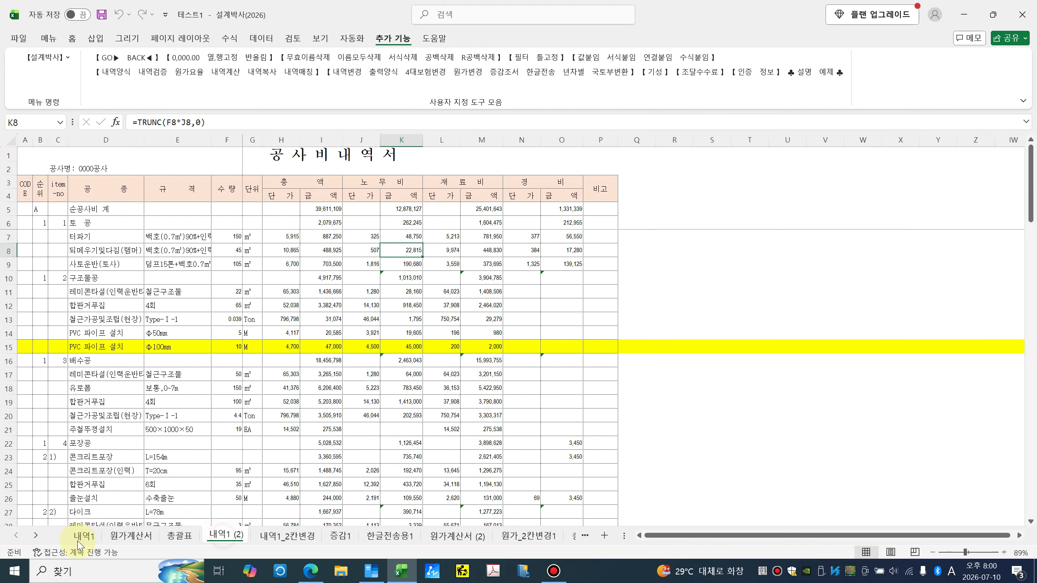
Step: Delete the grouped sheets from 내역1 (2) through 출력용
left_click(36, 538, "ctrl")
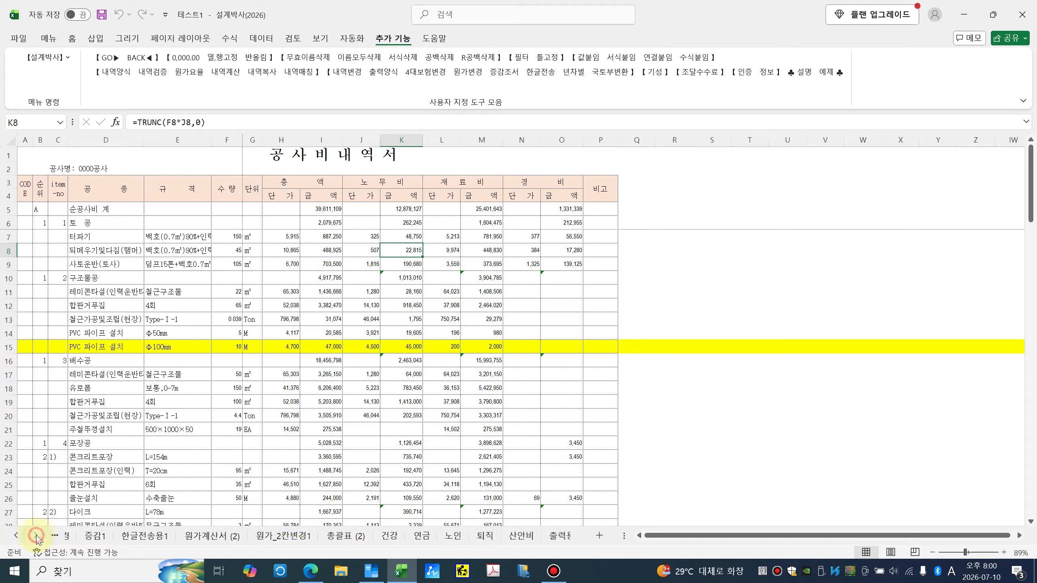
left_click(547, 537, "shift")
right_click(547, 538)
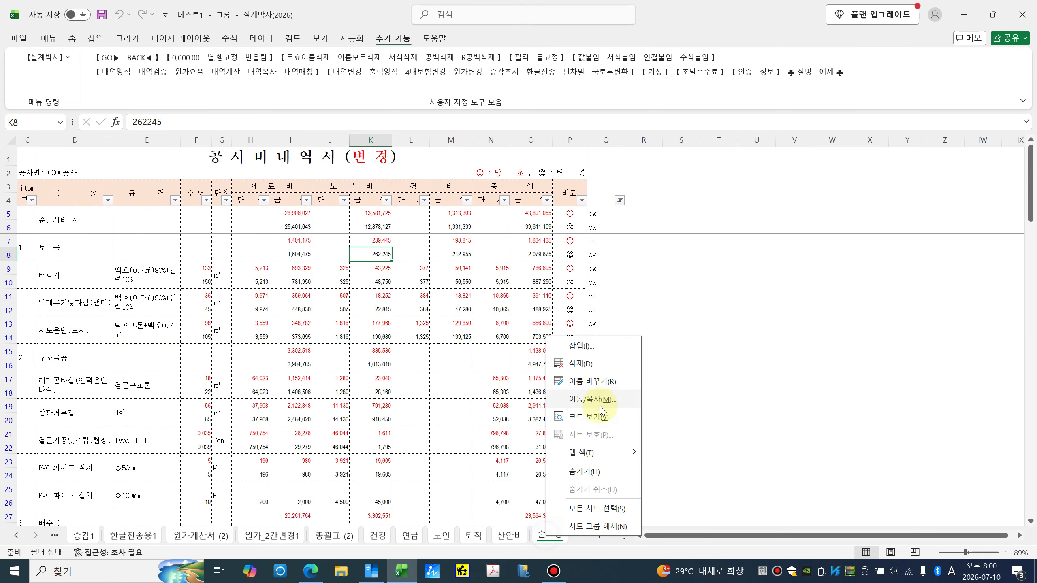
left_click(579, 362)
left_click(553, 314)
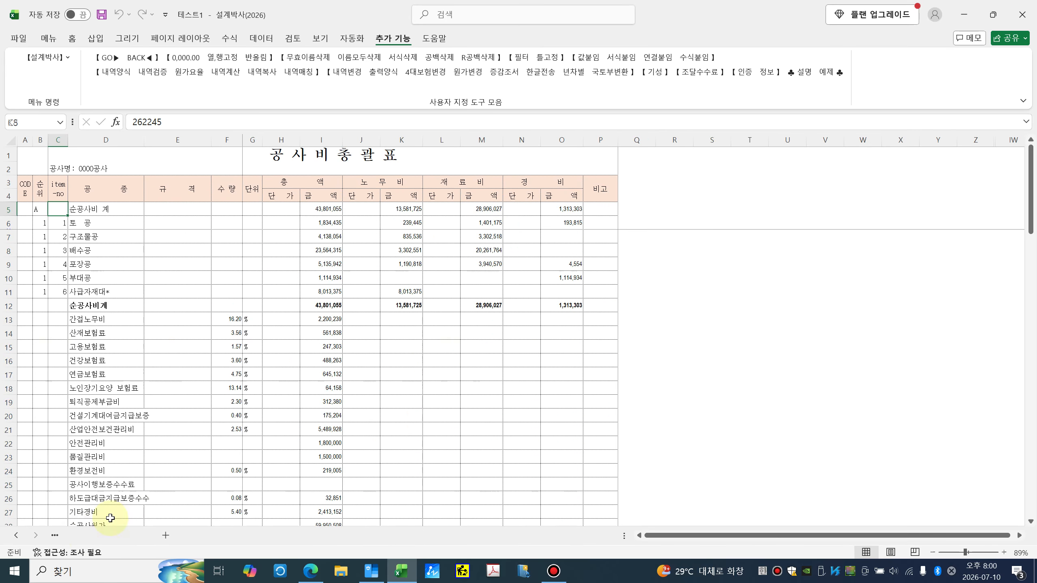
Step: Ctrl-drag the 내역1 tab to create copies 내역1 (2) through 내역1 (8)
left_click(84, 536)
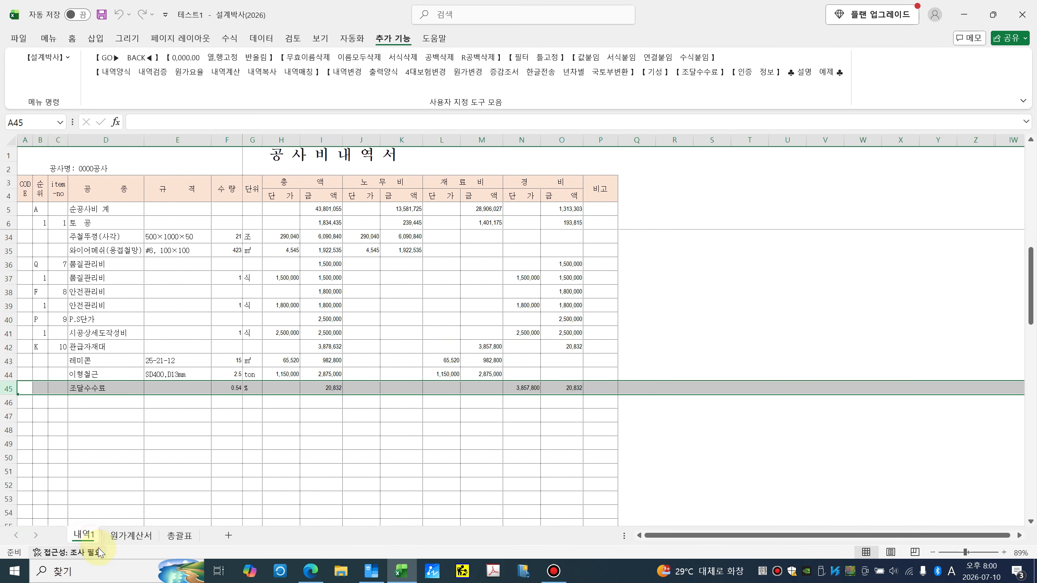
left_click(122, 536)
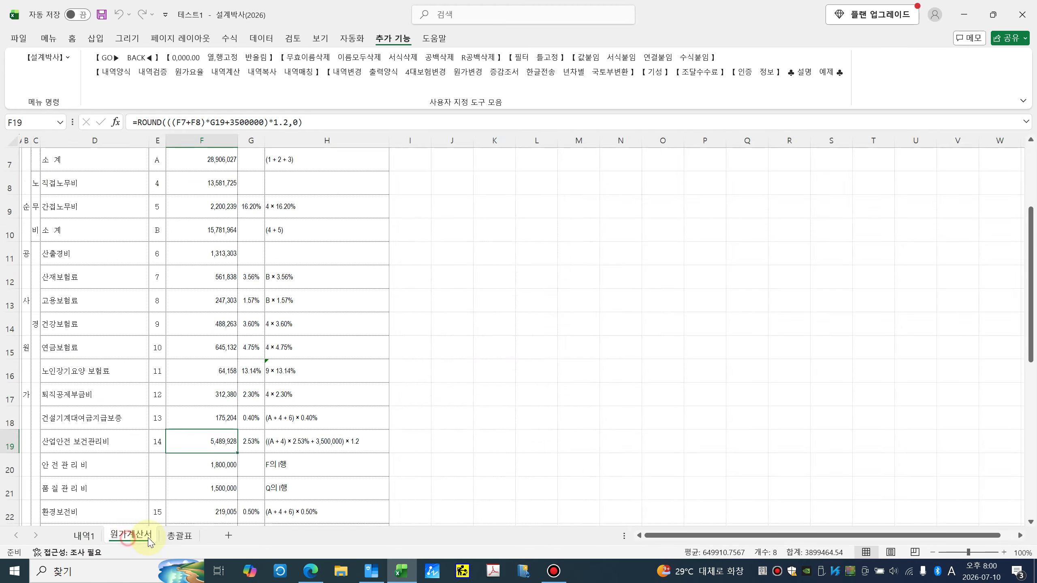
left_click(87, 538)
left_click_drag(117, 541, 228, 537)
left_click_drag(229, 537, 331, 538)
left_click_drag(332, 537, 412, 537)
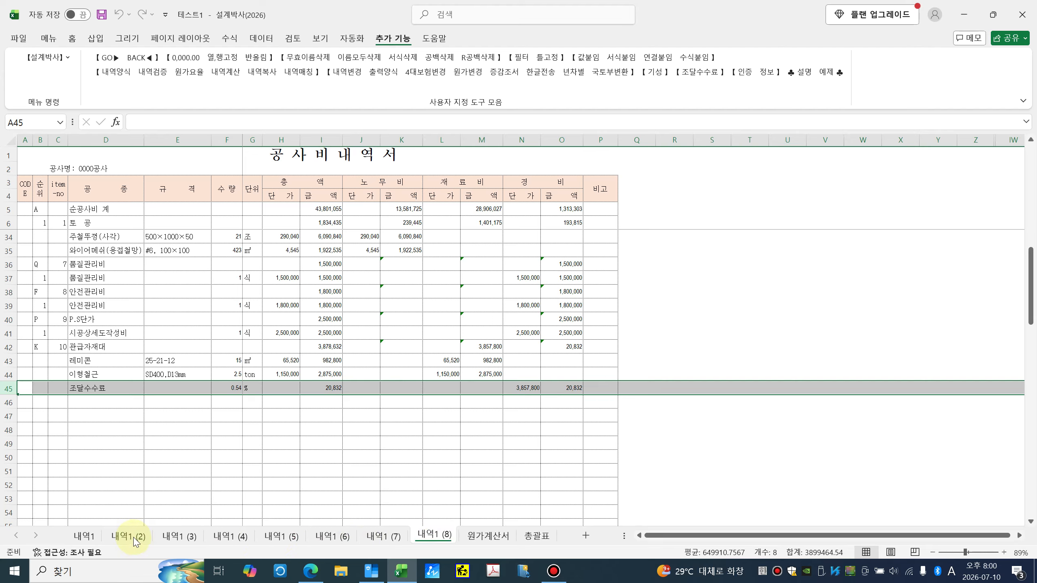
Step: Check the 내역1 through 내역1 (5) sheets and clear the row 45 selection
left_click(83, 537)
left_click(127, 541)
left_click(173, 538)
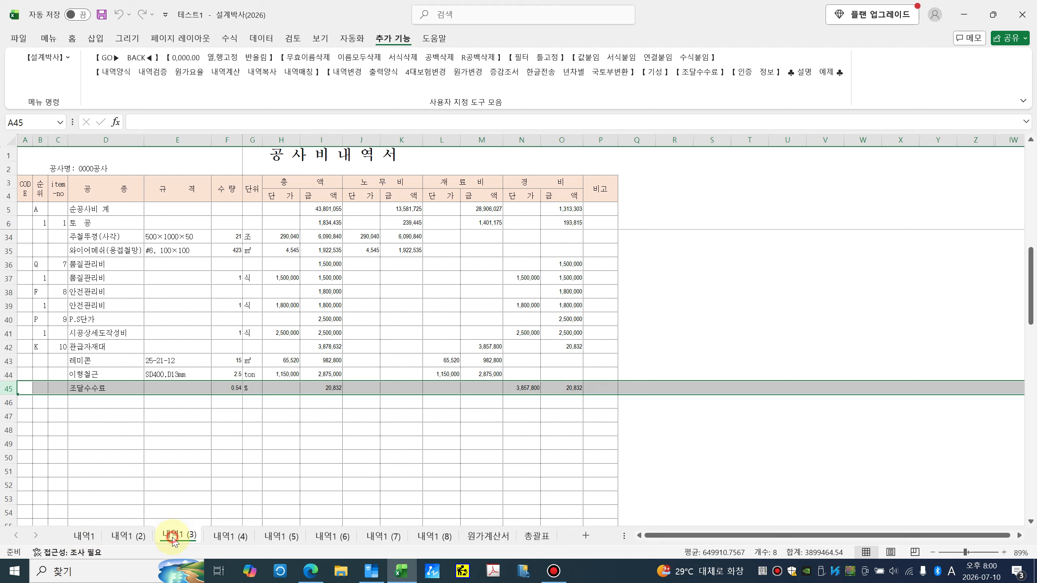
left_click(230, 541)
left_click(281, 538)
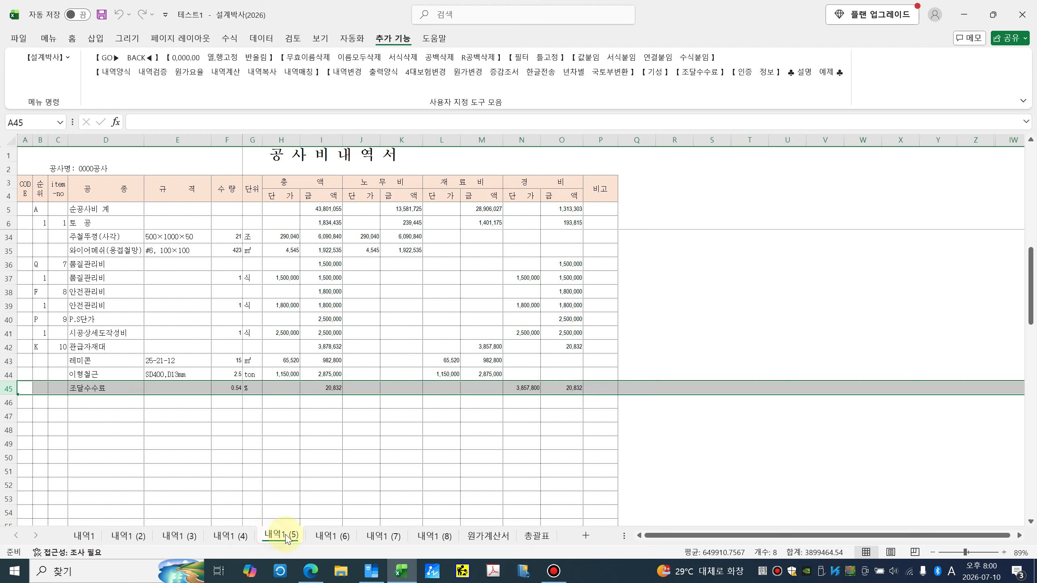
left_click(195, 493)
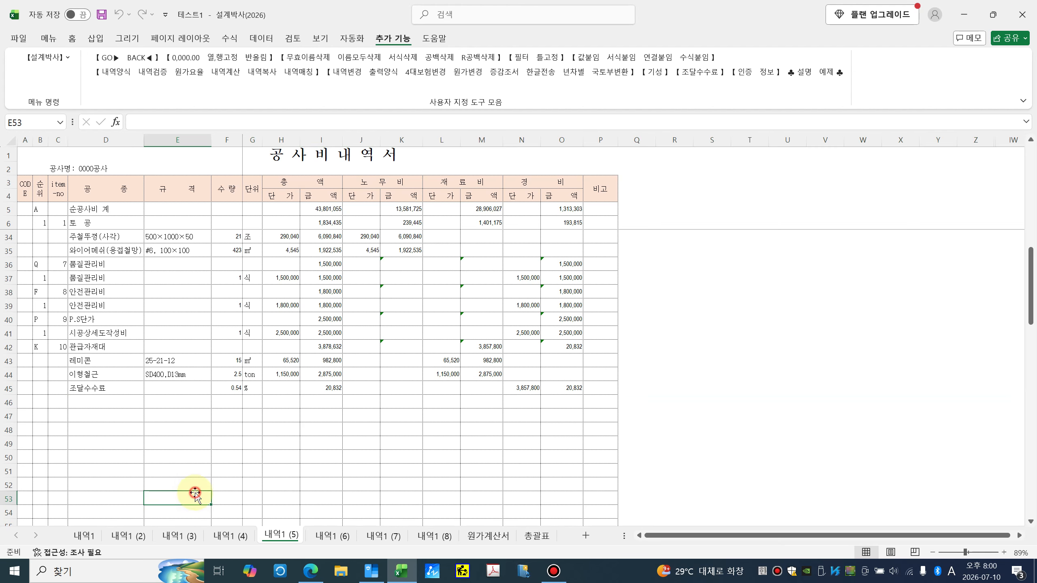
Step: In 년차별 집계표, set 총괄분 as changed with 내역1 and 내역1 (2), and 기시행 as 내역1 (3)
left_click(576, 79)
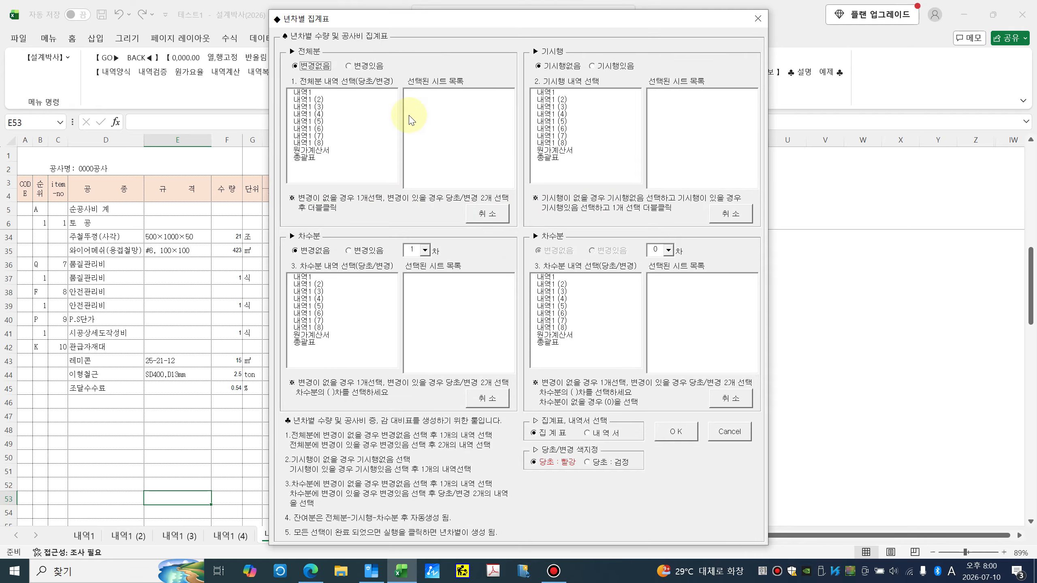
left_click(350, 67)
double_click(306, 94)
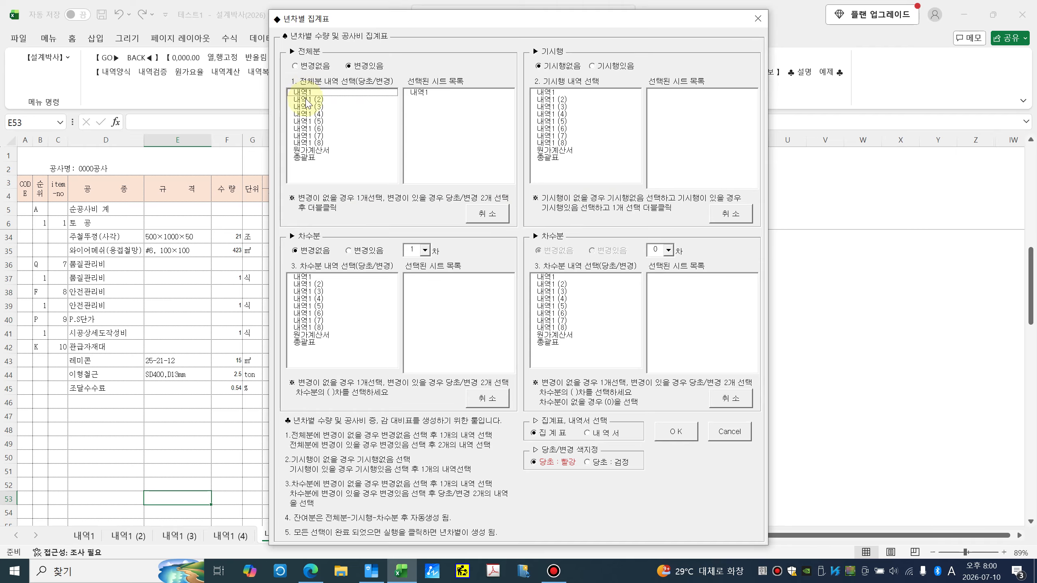
double_click(307, 99)
left_click(592, 67)
double_click(555, 107)
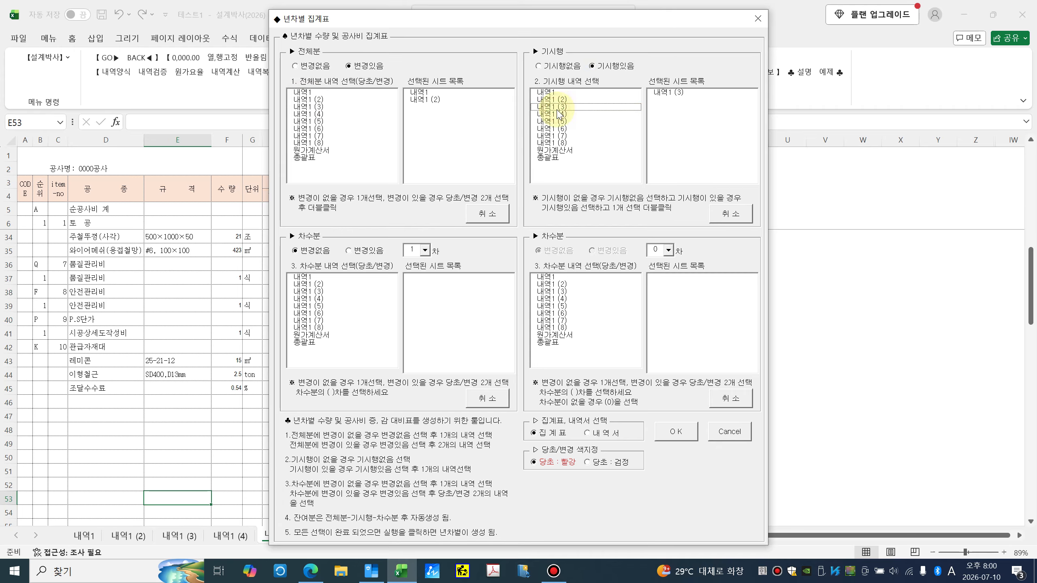
Step: Set round 3 as changed, using sheets 내역1 (4) and 내역1 (5)
left_click(348, 251)
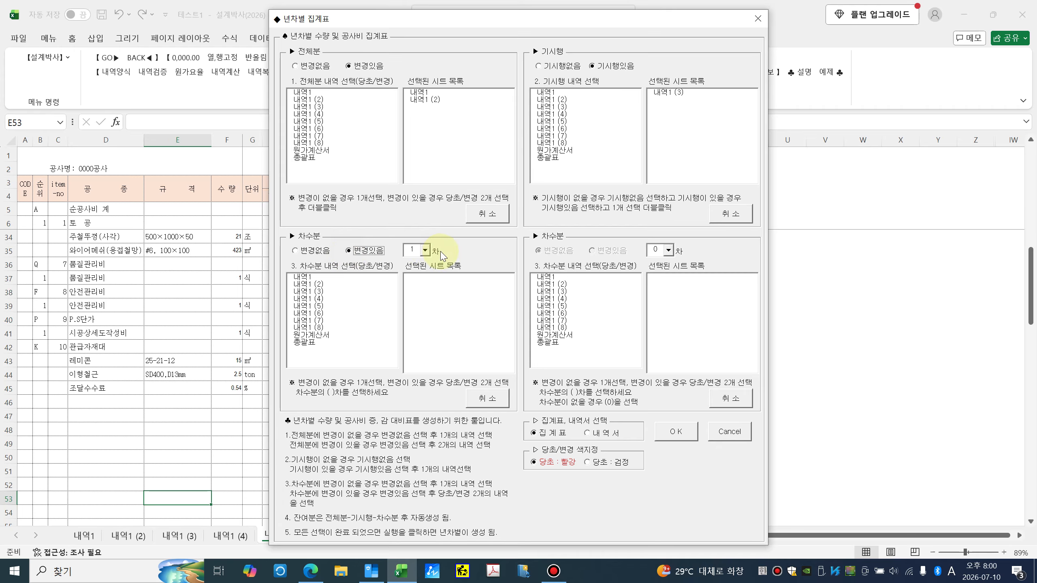
left_click(426, 251)
left_click(418, 279)
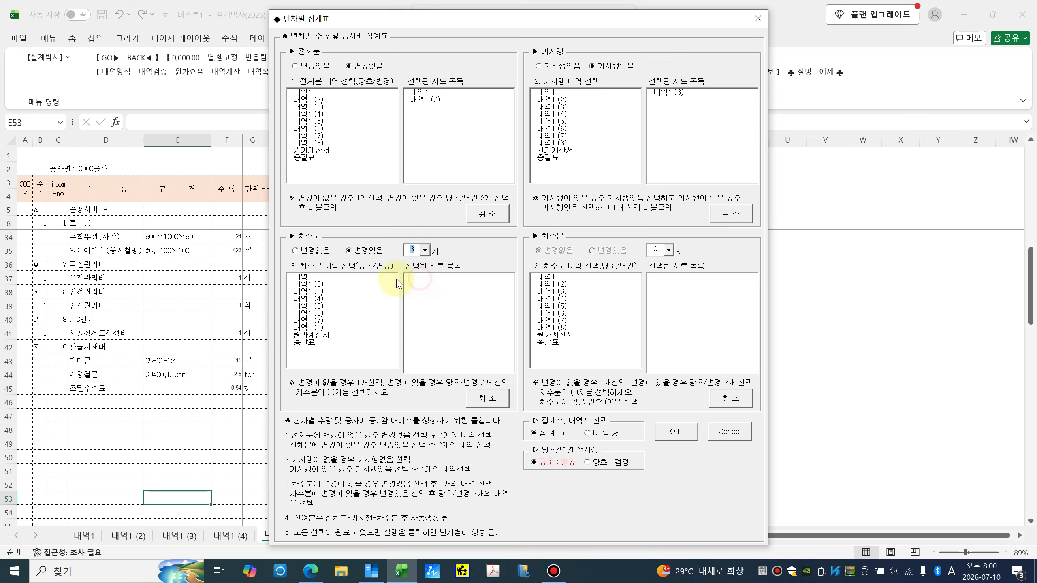
double_click(313, 298)
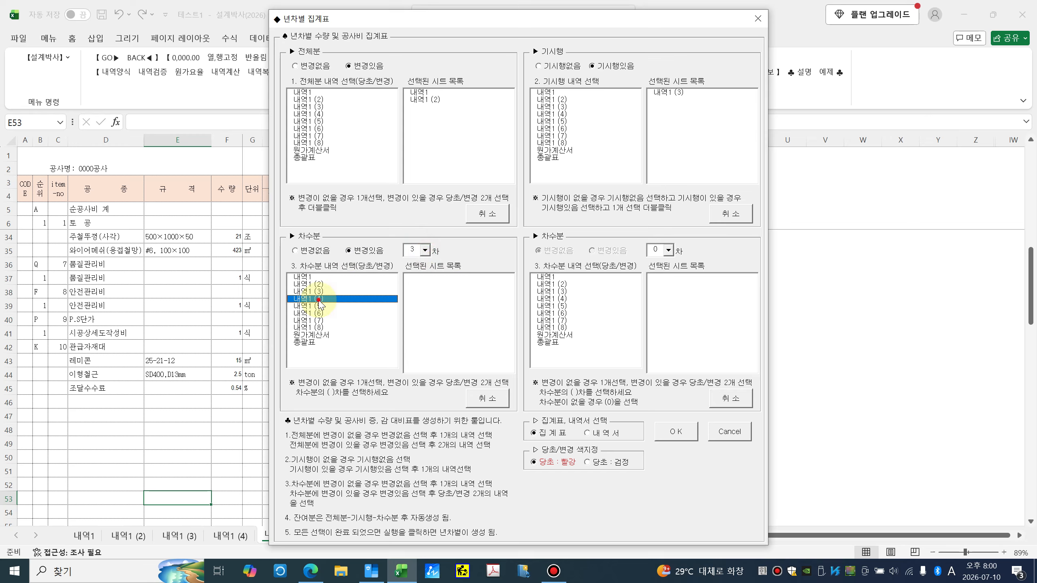
double_click(314, 305)
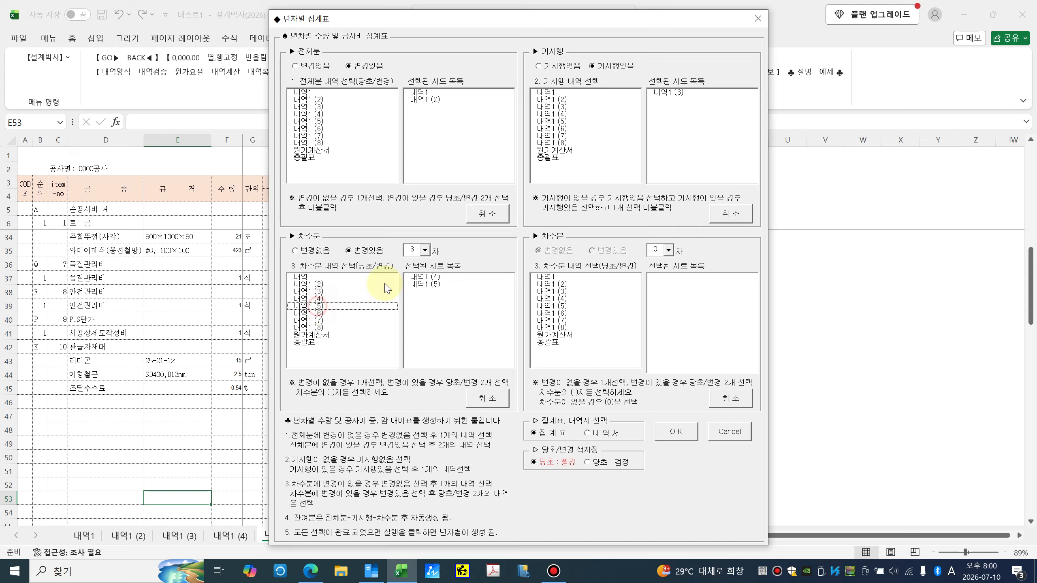
Step: Set round 4 as changed with 내역1 (6) and (7), choose 내역서, and generate
left_click(669, 250)
left_click(658, 286)
left_click(592, 251)
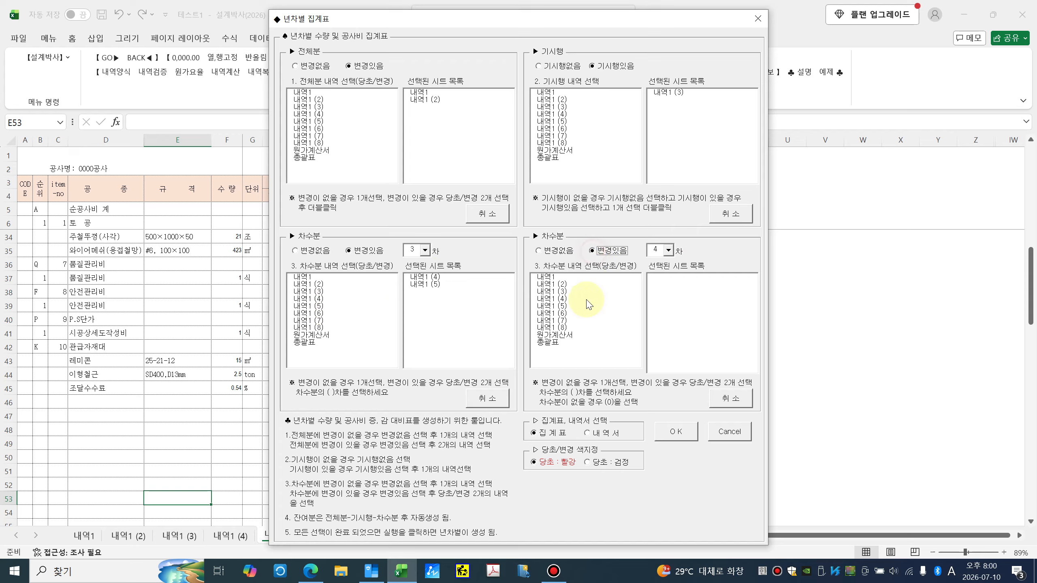
double_click(562, 314)
double_click(562, 321)
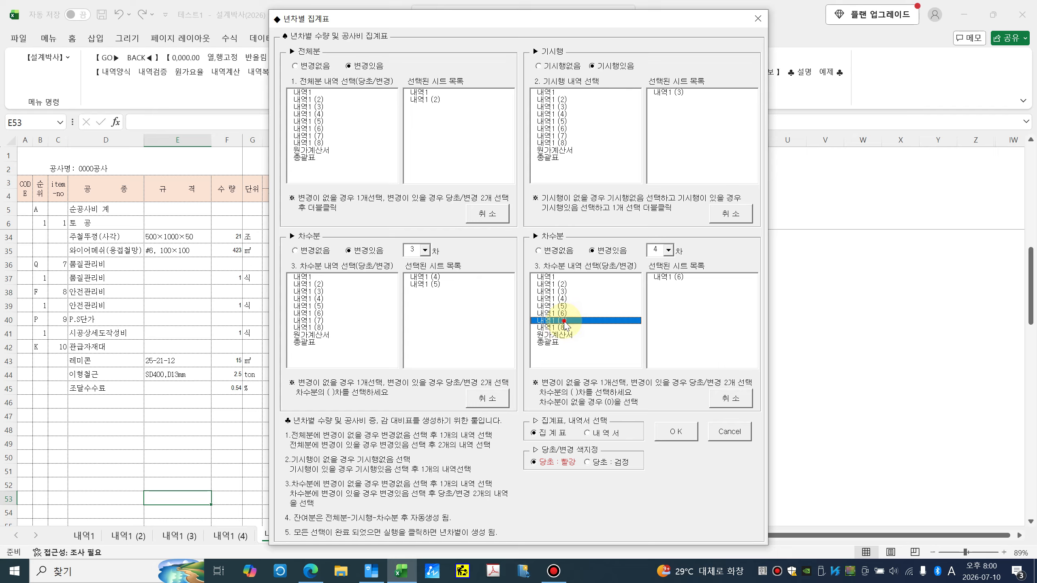
left_click(586, 434)
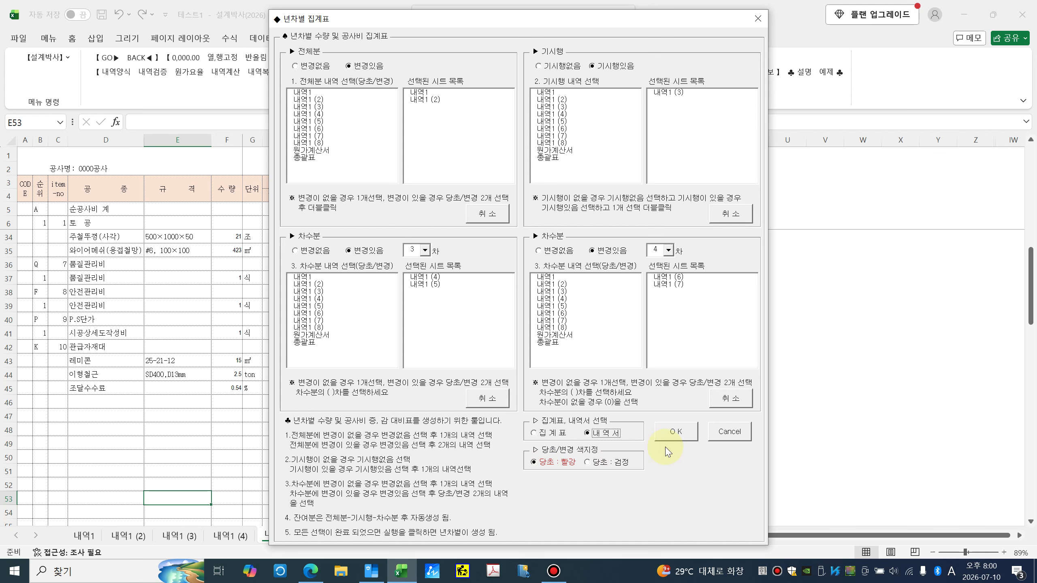
left_click(676, 432)
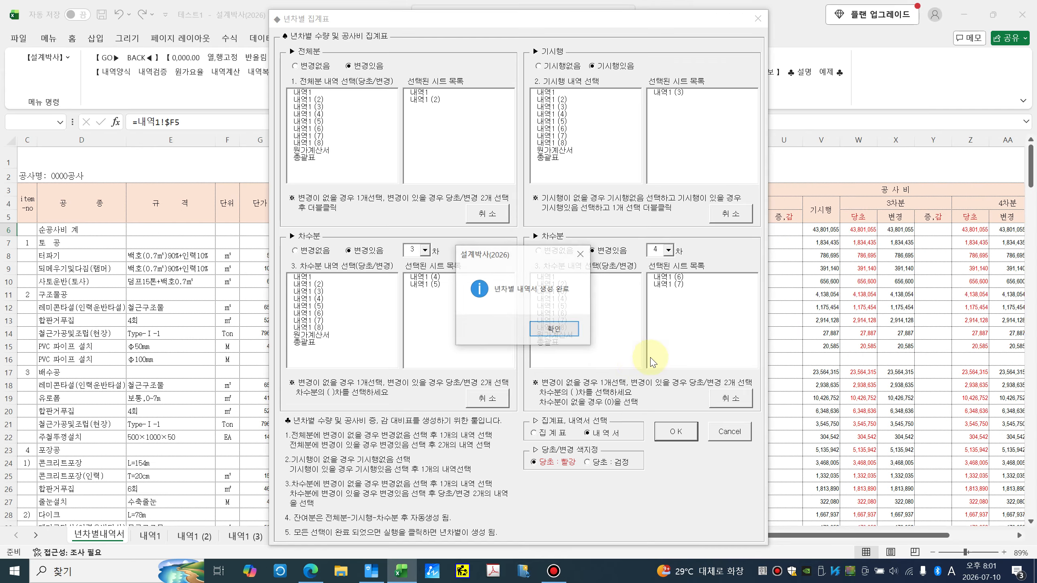
Step: Dismiss the generation-complete notice and check a generated cost cell
left_click(565, 338)
left_click(694, 305)
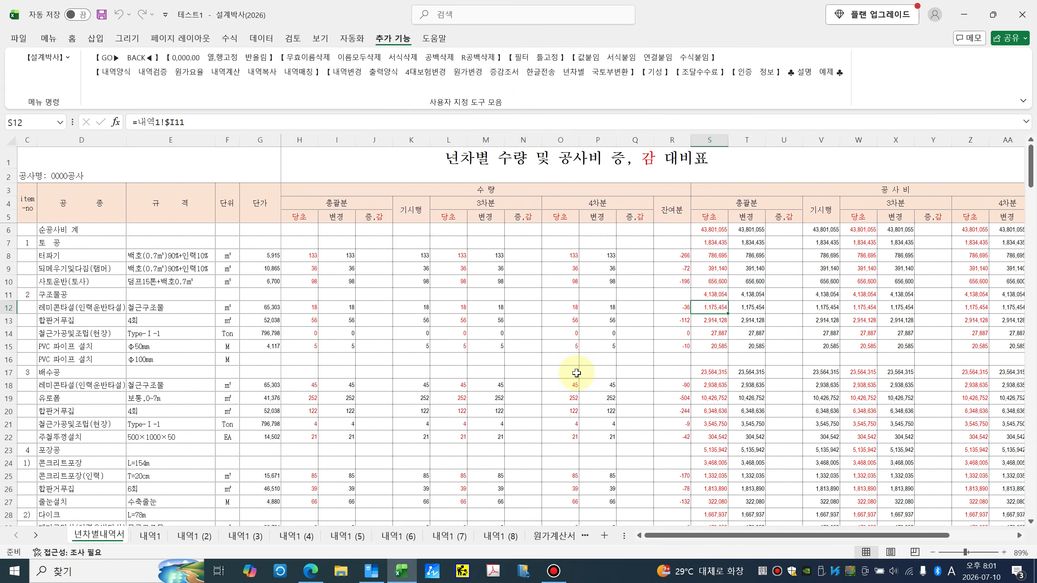
mouse_move(893, 537)
left_mouse_down()
mouse_move(980, 536)
mouse_move(889, 532)
left_mouse_up()
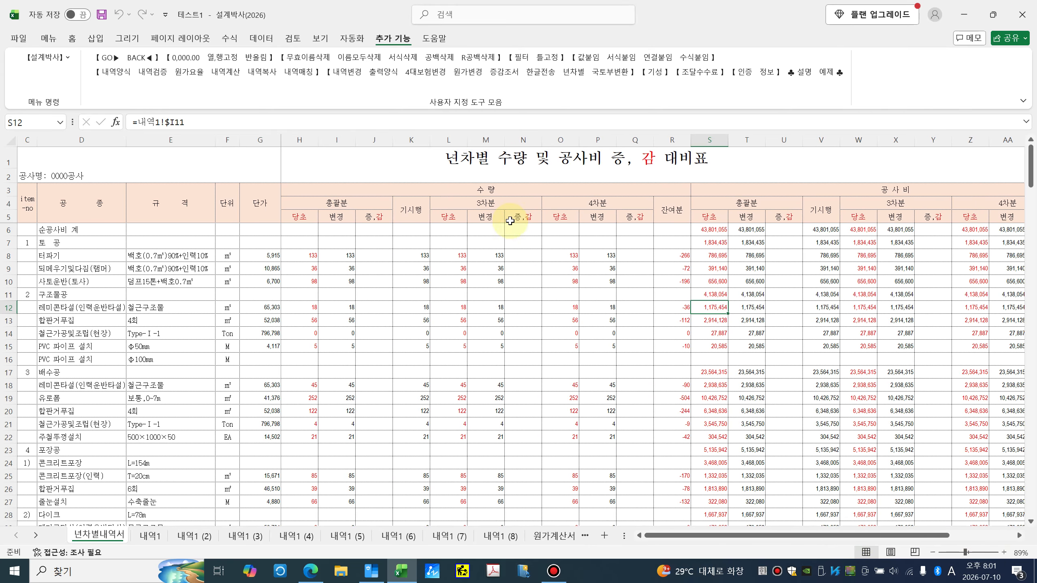
Step: Review the 총괄분, 3차분 and 4차분 quantity/cost headers (H4:Y5) and a cost cell's 내역1 formula
left_click(484, 204)
left_click(600, 204)
left_click(743, 205)
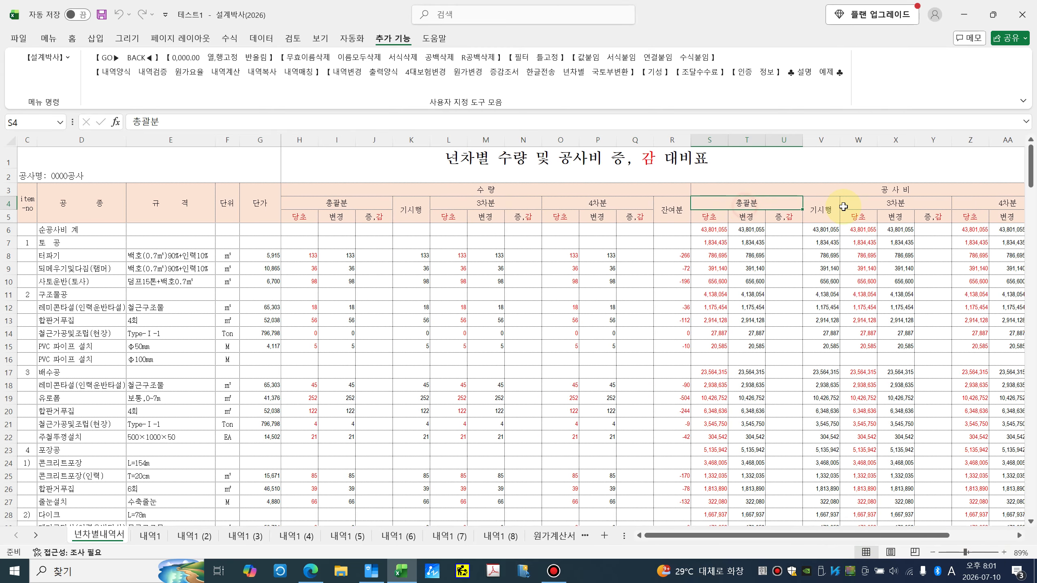
left_click(858, 205)
left_click(357, 209)
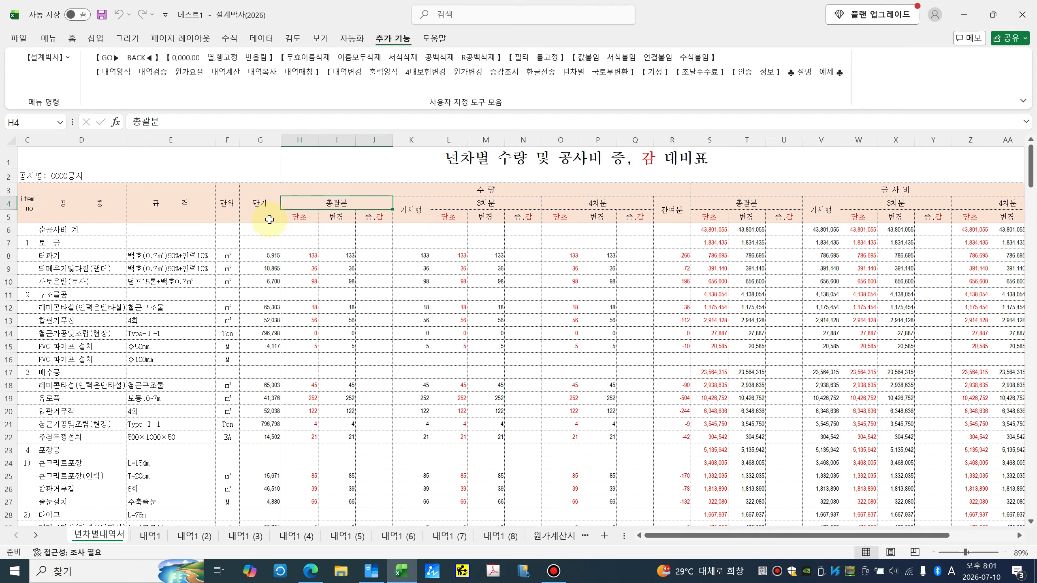
left_click_drag(379, 203, 933, 215)
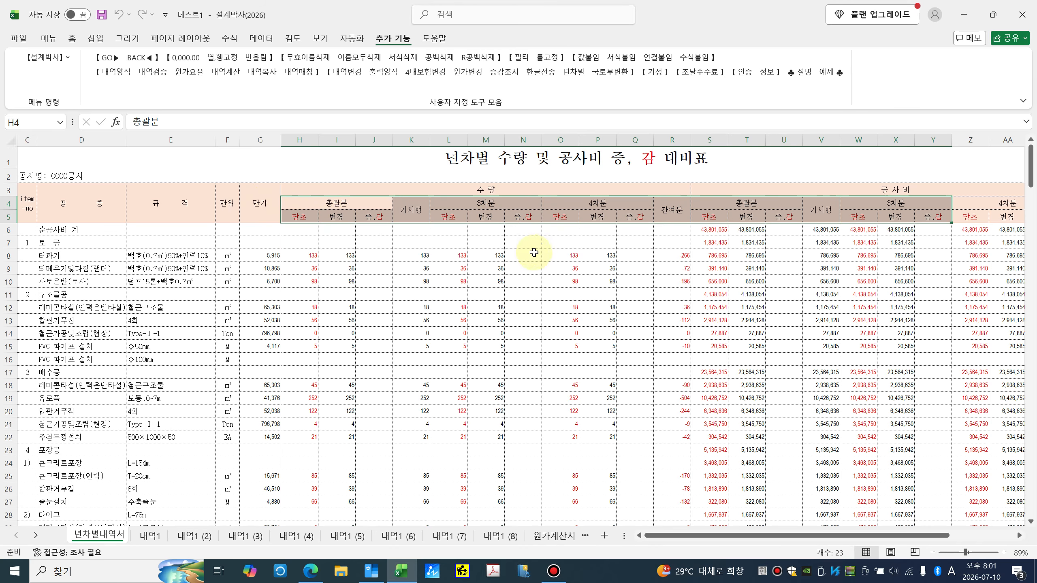
left_click(485, 265)
left_click(698, 284)
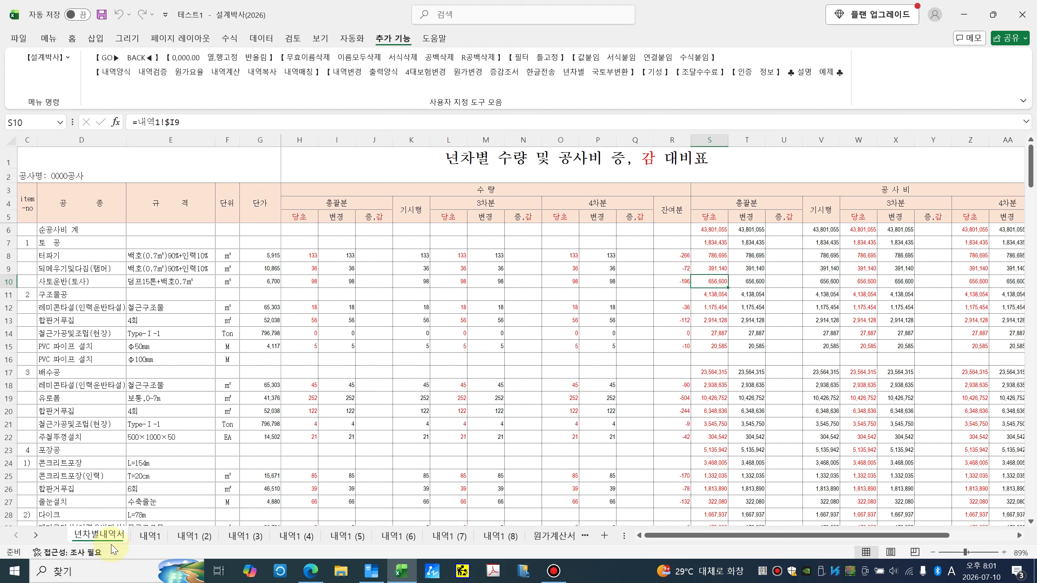
Step: Delete the 년차별내역서 sheet
right_click(99, 538)
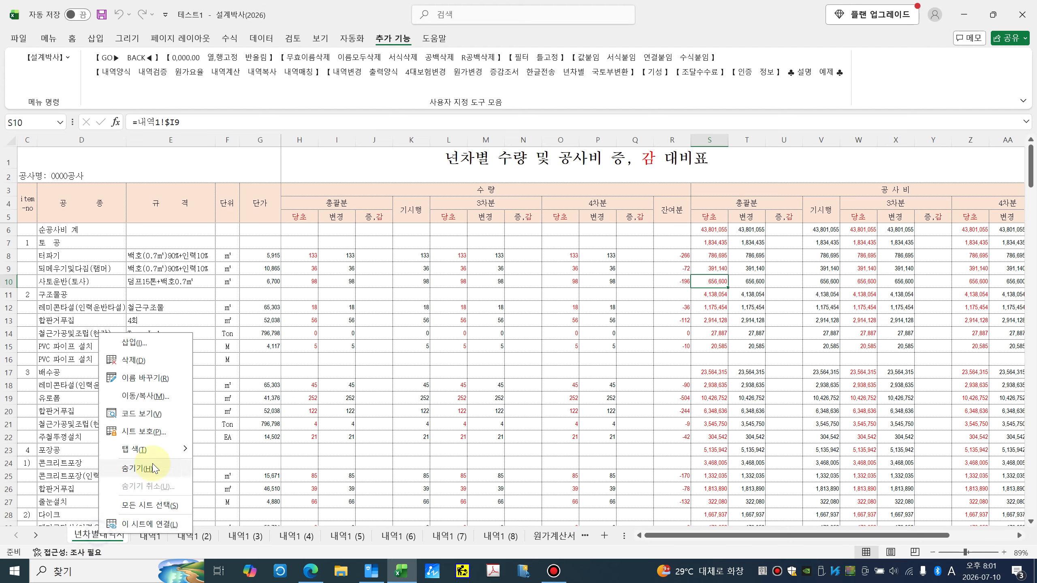
left_click(166, 365)
left_click(553, 313)
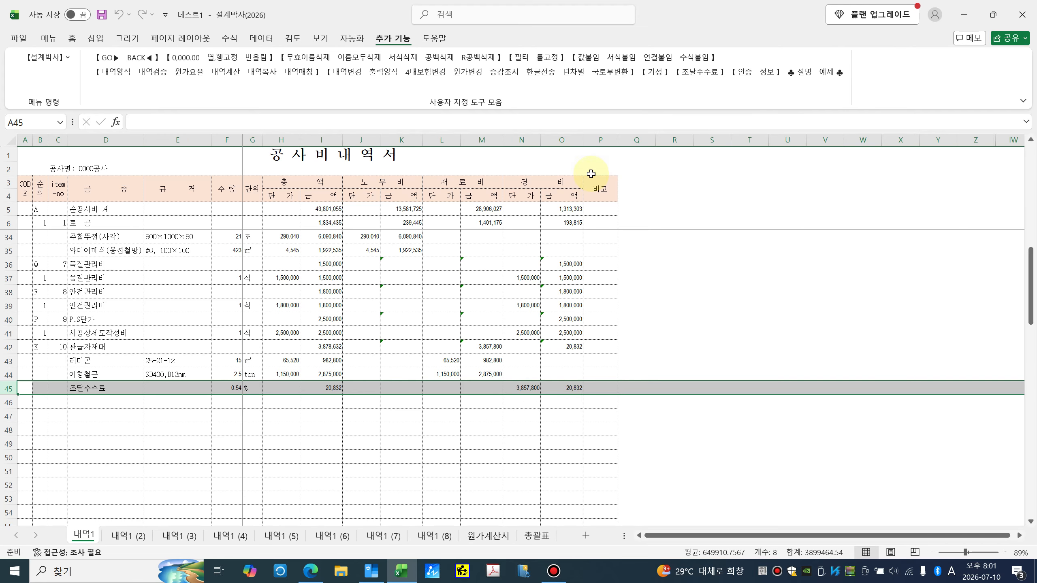
Step: Check cell O6 on 내역1, then start a 국토부변환 conversion of the original (최초) statement
left_click(560, 226)
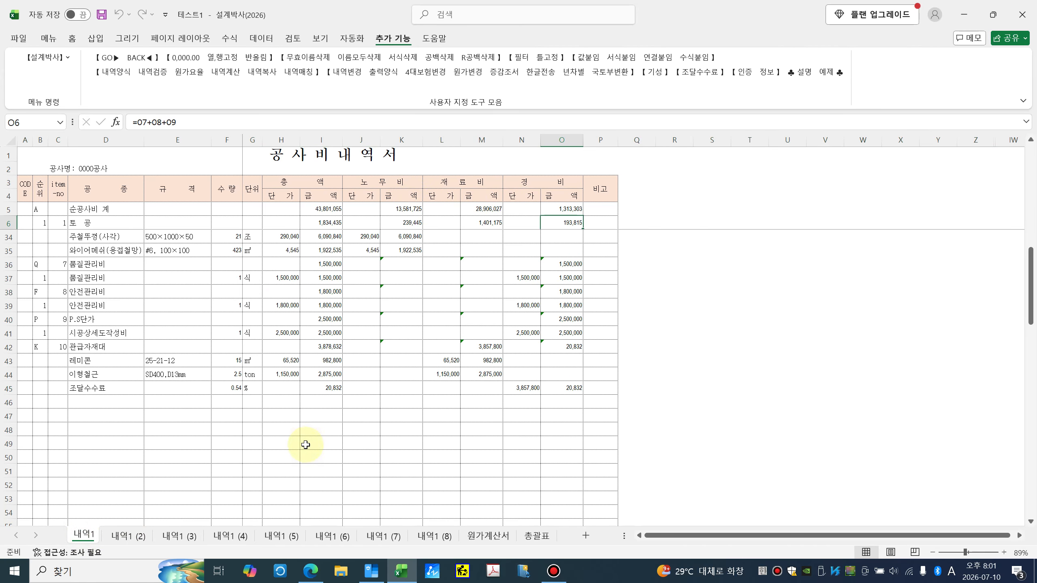
left_click(612, 76)
left_click(472, 234)
Step: Convert 내역1 and 내역1 (2) to the single-column Ministry format with 금회 round 3
left_click(532, 293)
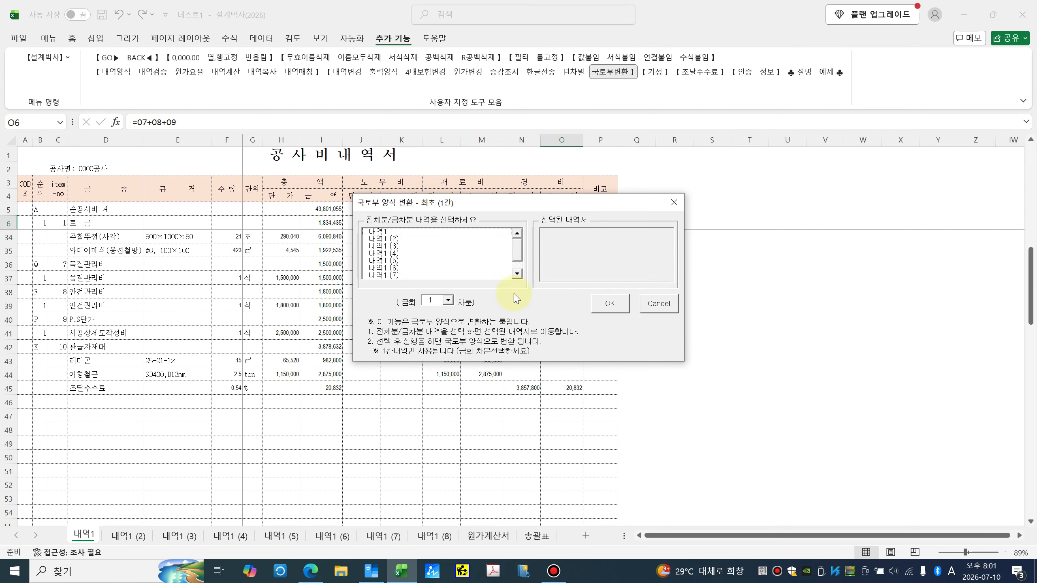
left_click(383, 233)
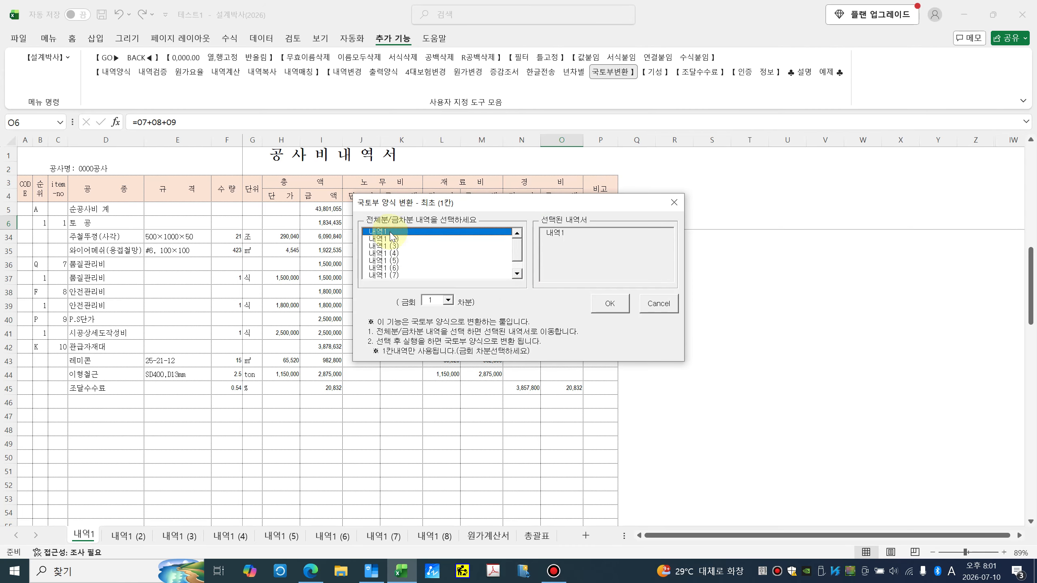
left_click(386, 239)
left_click(448, 302)
left_click(437, 329)
left_click(609, 304)
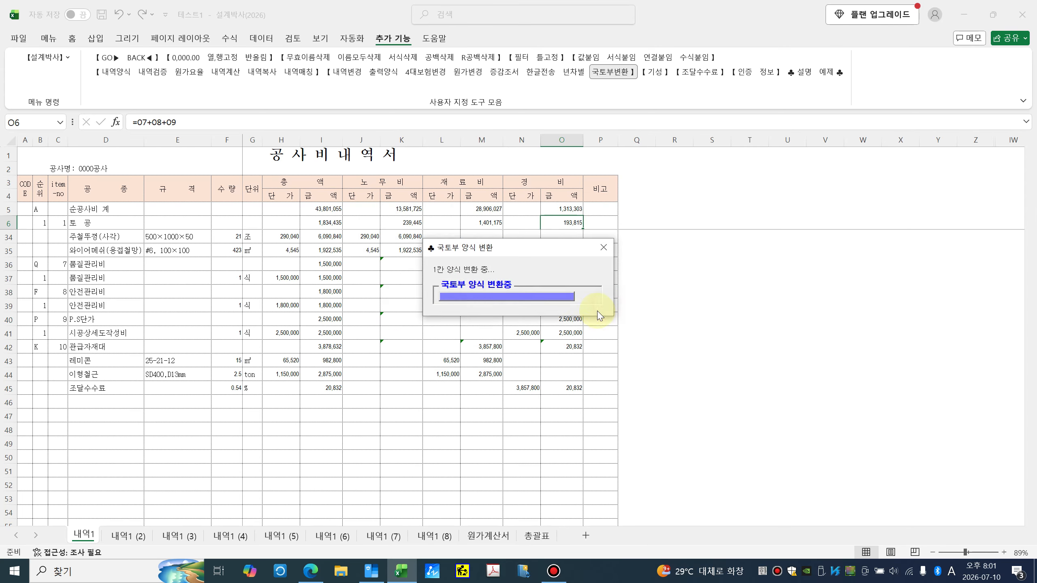
left_click(539, 329)
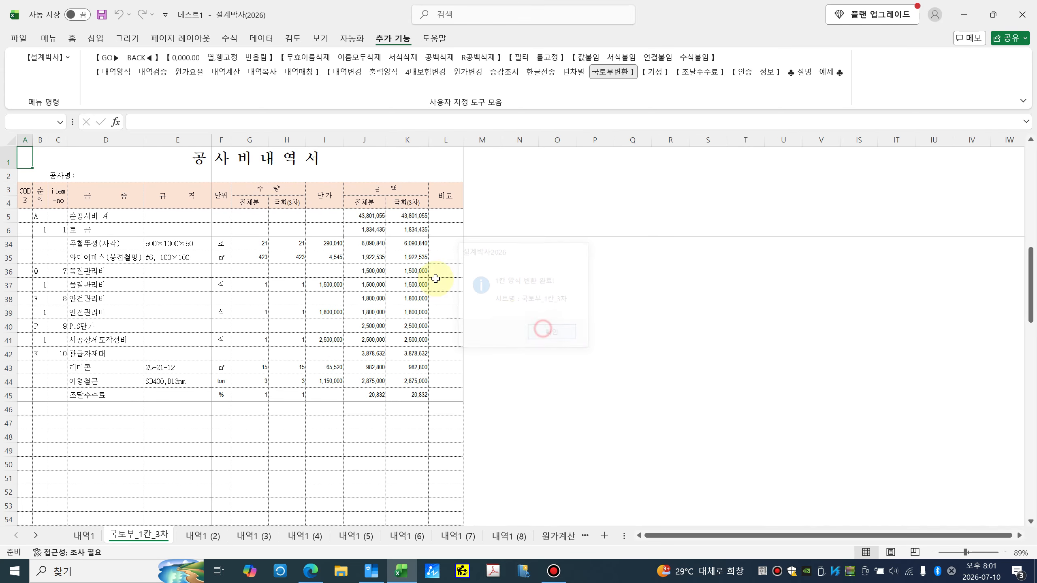
Step: Inspect the new sheet's title and its 전체분 and 금회(3차) quantity and amount headers
double_click(241, 162)
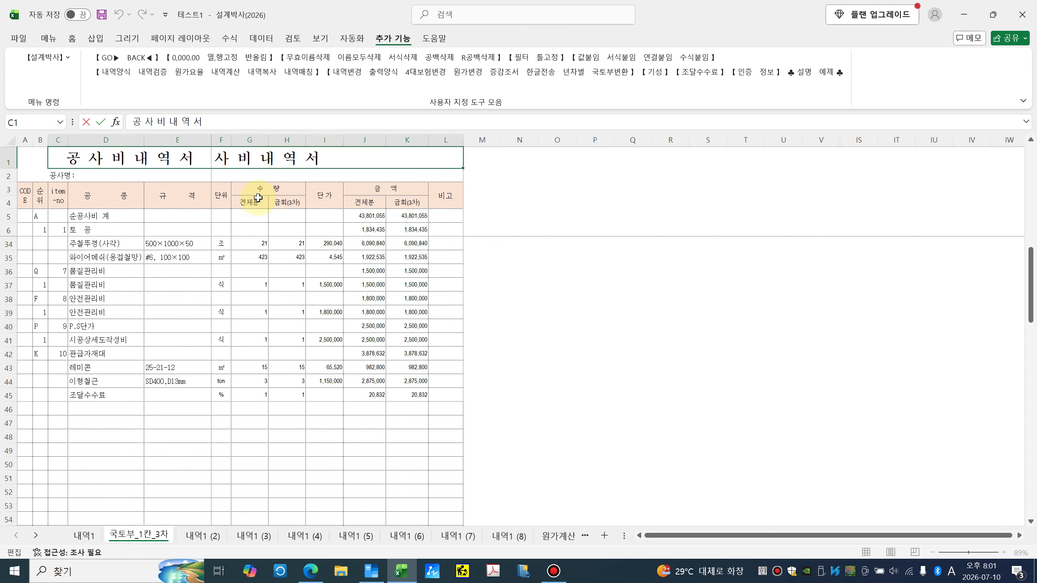
left_click_drag(262, 157, 302, 341)
left_click(309, 282)
left_click(257, 204)
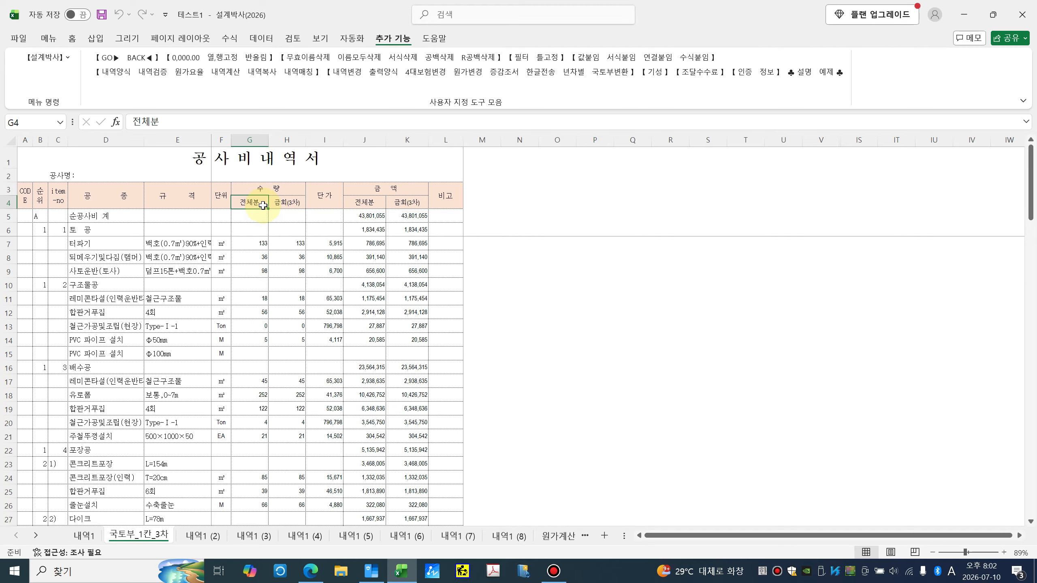
left_click(287, 203)
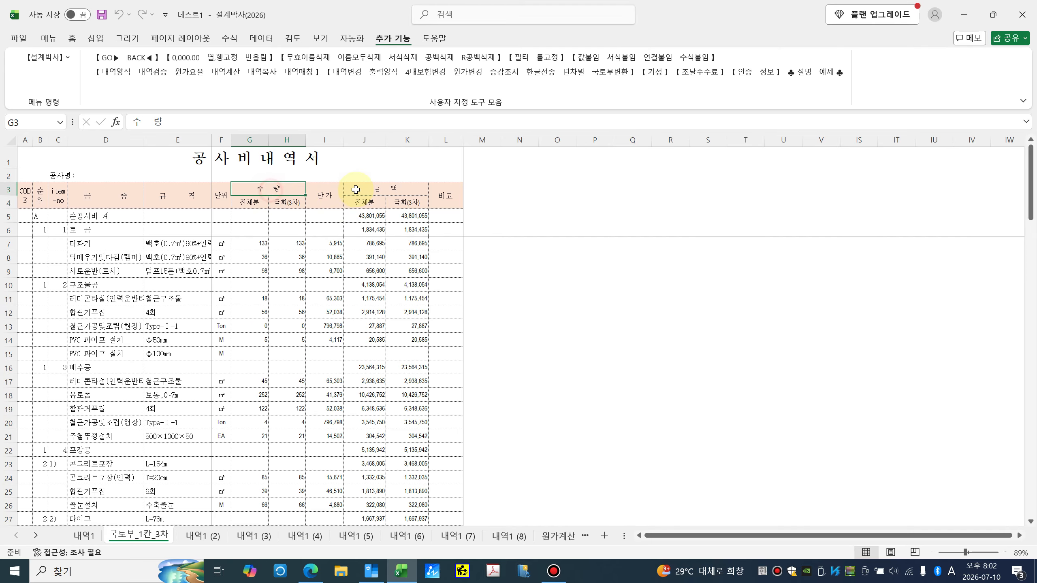
left_click(359, 203)
left_click(407, 202)
left_click(359, 257)
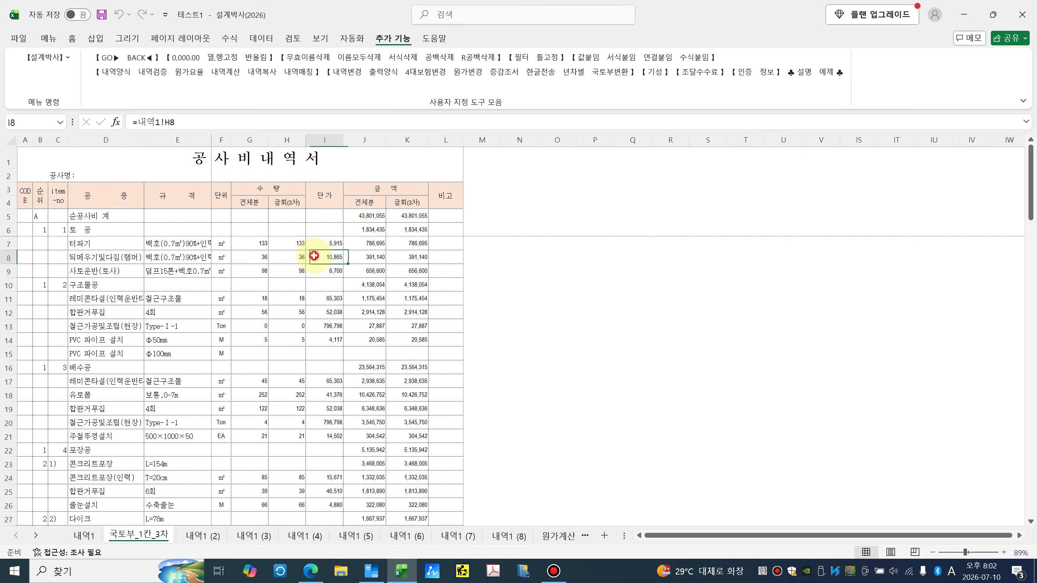
Step: Trace the row 7 formulas, following G7 to its source sheet, and check amount J8
left_click(264, 244)
left_click(288, 245)
left_click(324, 245)
left_click(360, 246)
left_click(404, 246)
left_click(364, 245)
left_click(326, 246)
left_click(292, 246)
left_click(261, 245)
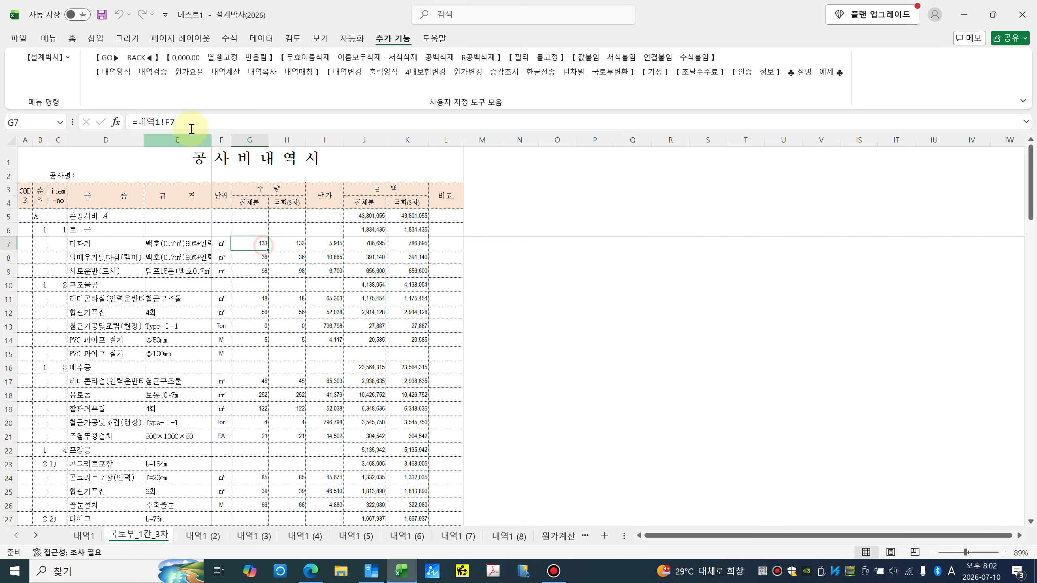
left_click(107, 57)
left_click(141, 57)
left_click(364, 257)
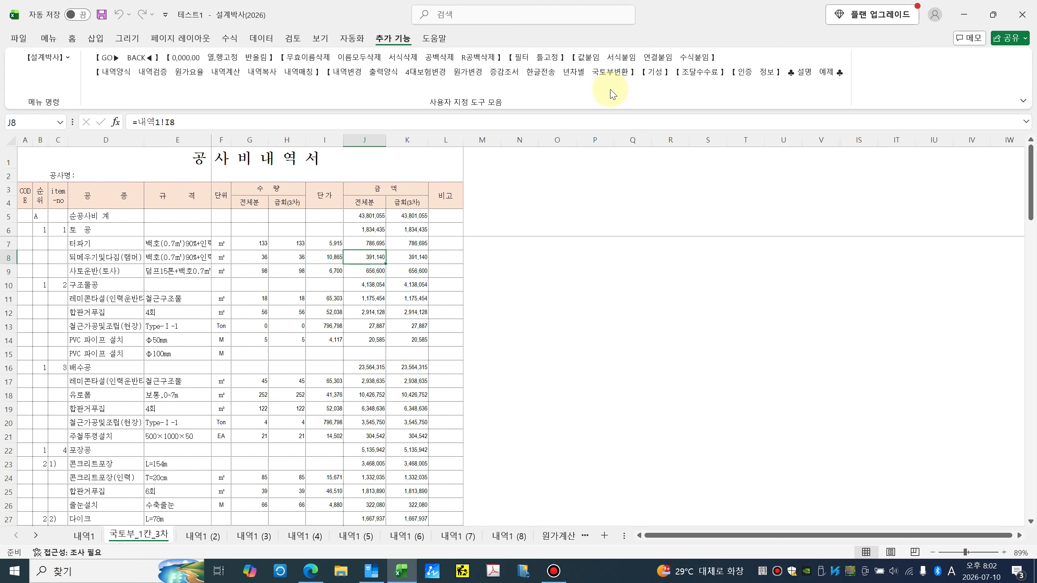
left_click(612, 72)
Step: Run the 변경 two-column conversion: 내역1, 내역1 (2) as 전체분; 내역1 (3), (4) as 금회 round 4
left_click(527, 231)
left_click(533, 293)
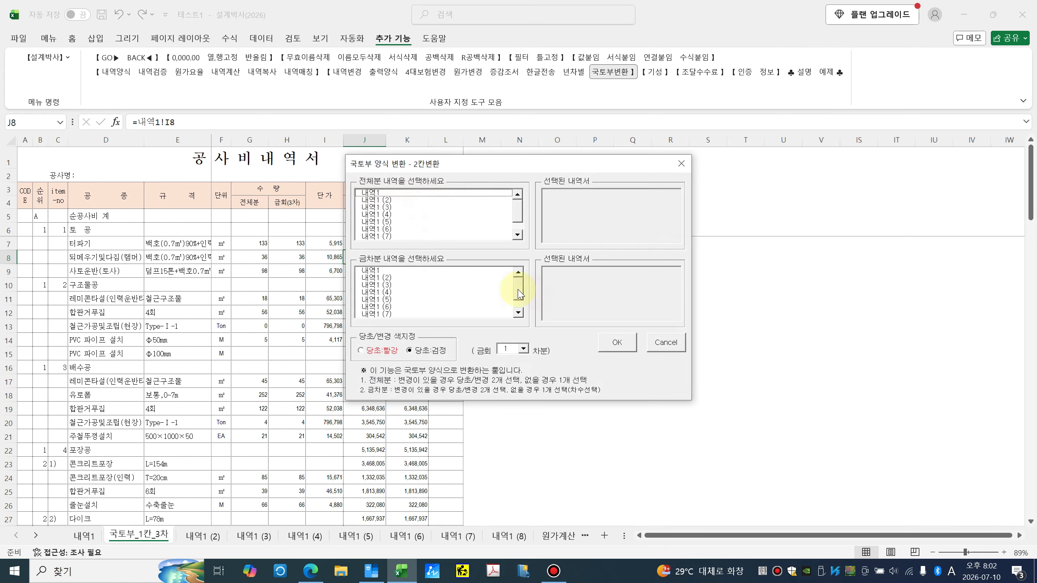
left_click(379, 194)
left_click(380, 200)
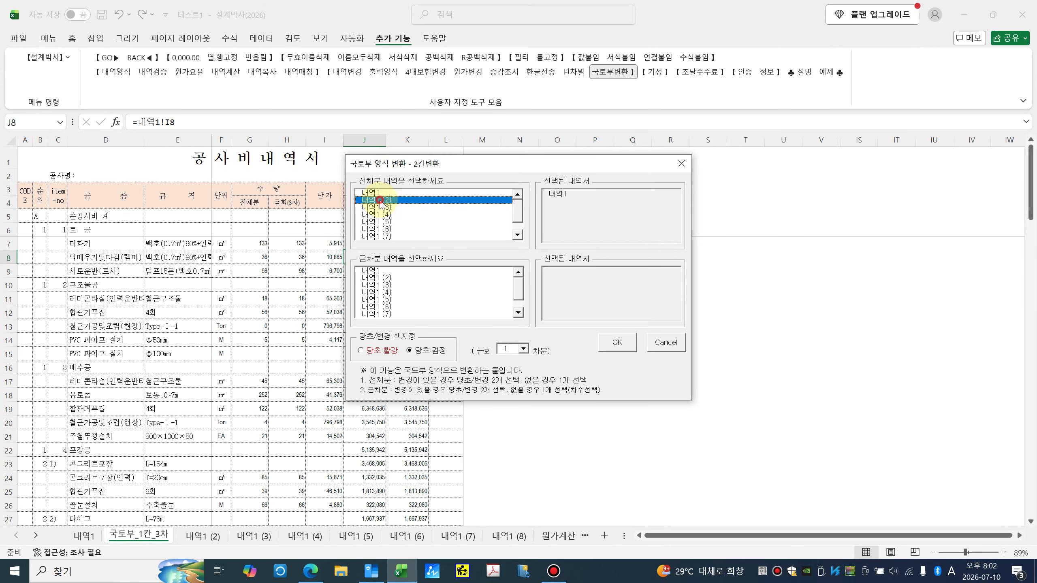
left_click(381, 285)
left_click(380, 292)
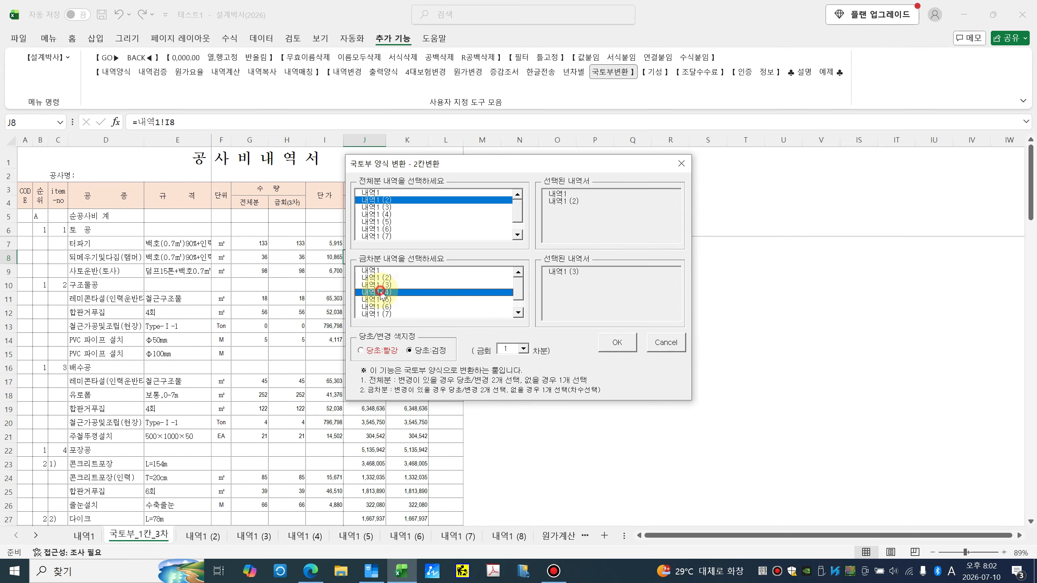
left_click(522, 348)
left_click(516, 380)
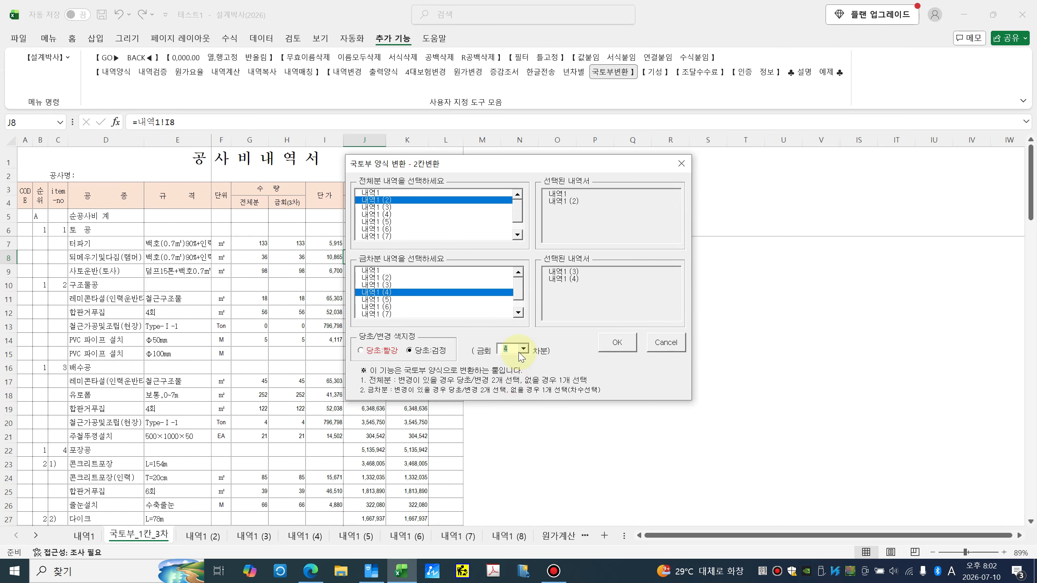
left_click(618, 351)
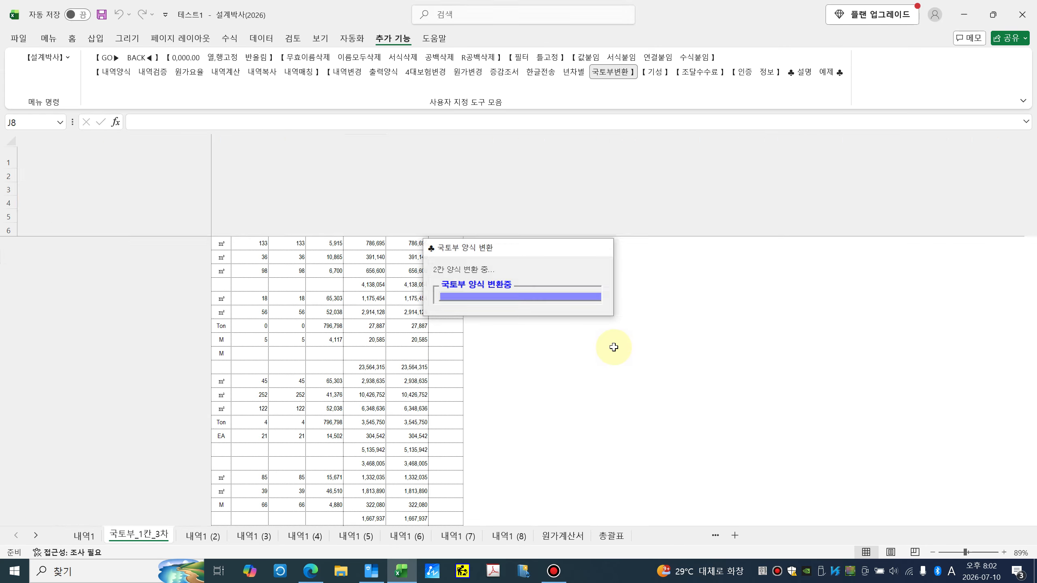
left_click(553, 328)
Step: Inspect the converted quantity and amount cells, tracing H10's round-4 quantity to its source
left_click(279, 229)
left_click(367, 228)
left_click(370, 214)
left_click(405, 215)
left_click(410, 240)
left_click(402, 274)
left_click(366, 282)
left_click(291, 281)
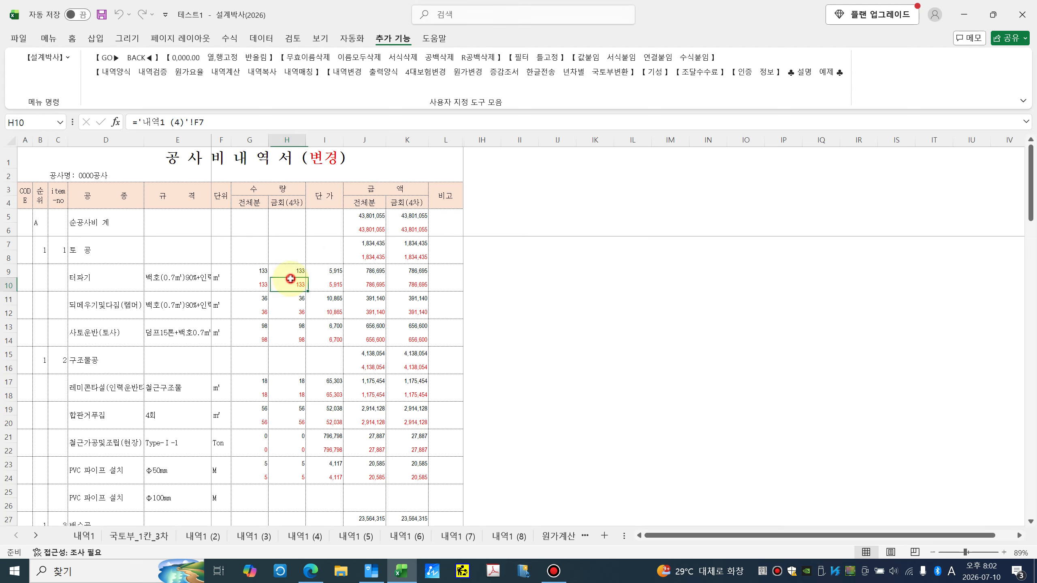
Step: Generate the 증감조서: 내역1, (2) as 전체분, 내역1 (3) as 기시행, 내역1 (4), (5) as 금차분
left_click(621, 74)
left_click(462, 265)
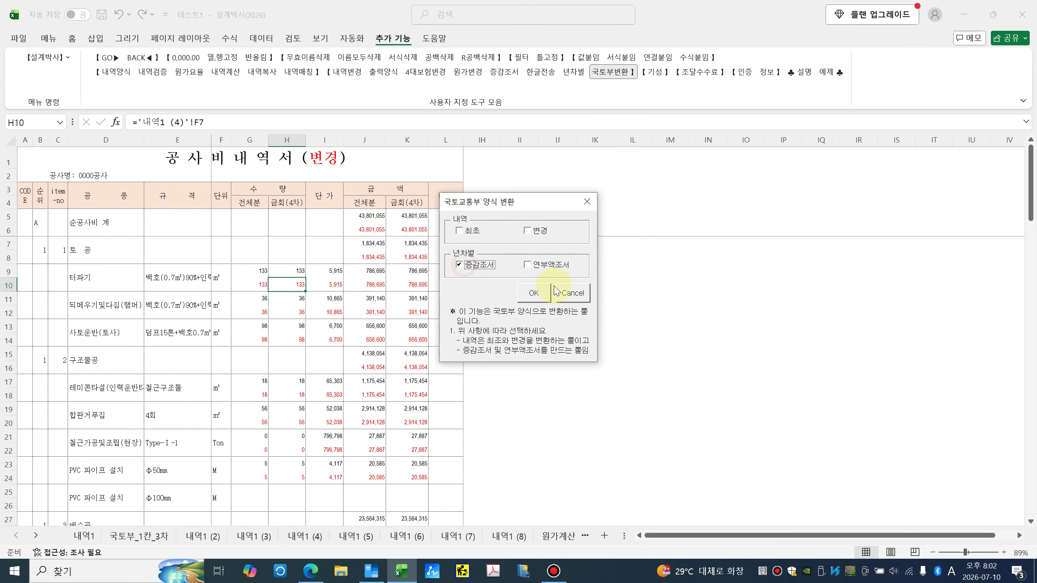
left_click(537, 292)
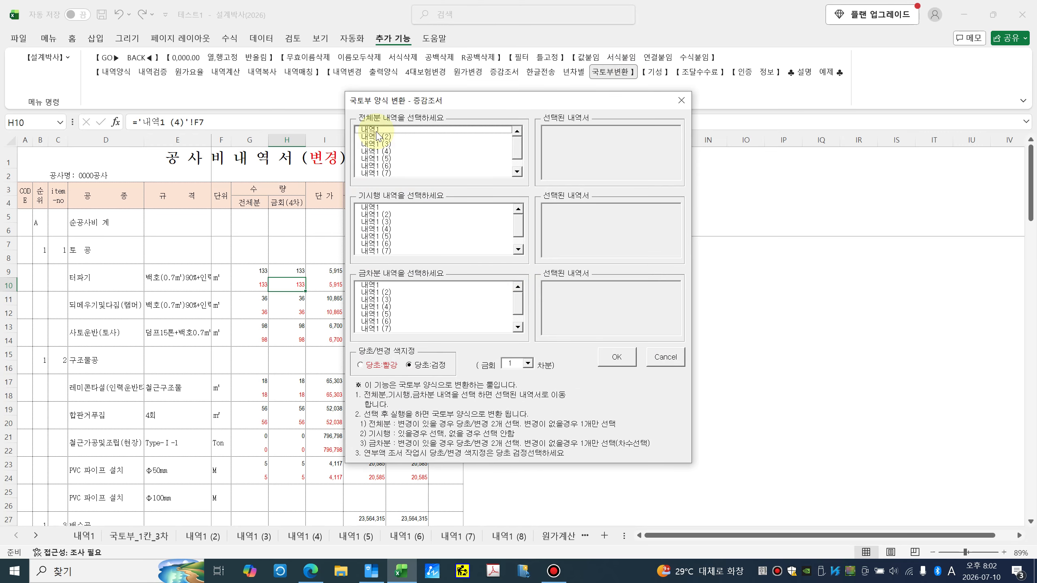
left_click(376, 130)
left_click(378, 137)
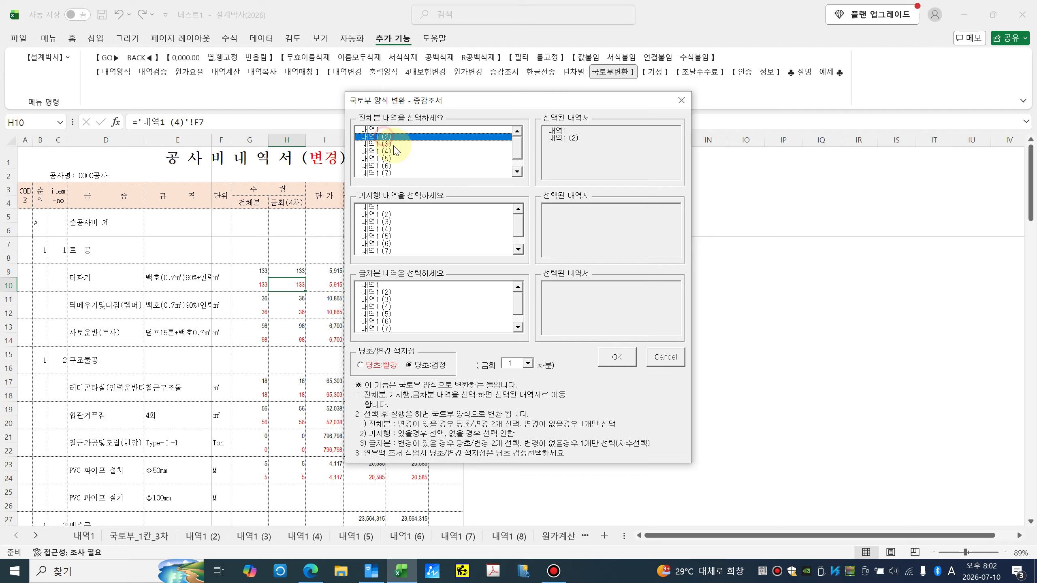
left_click(381, 222)
left_click(385, 307)
left_click(386, 313)
left_click(527, 363)
left_click(523, 381)
left_click(614, 358)
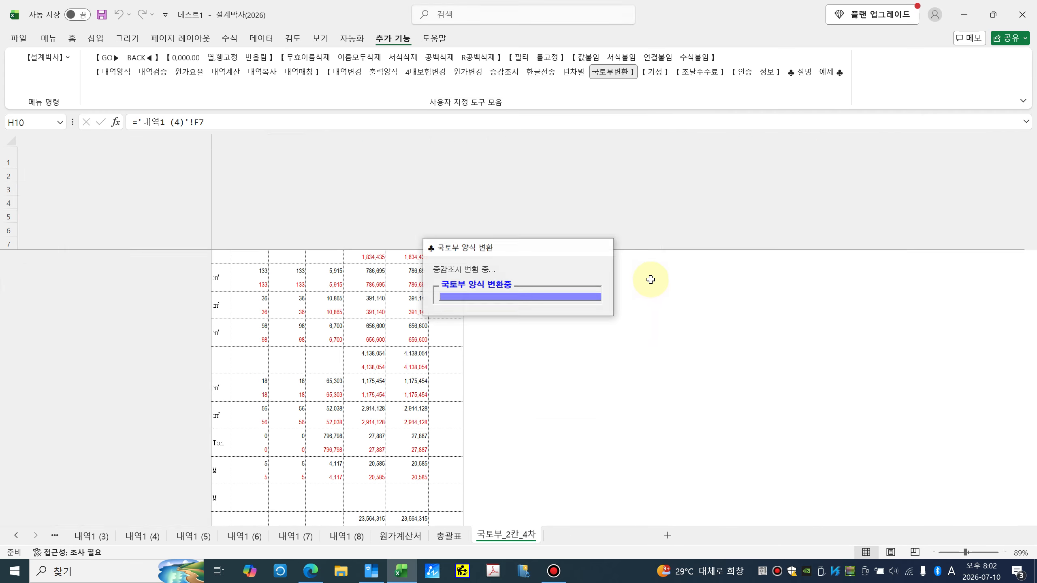
left_click(578, 326)
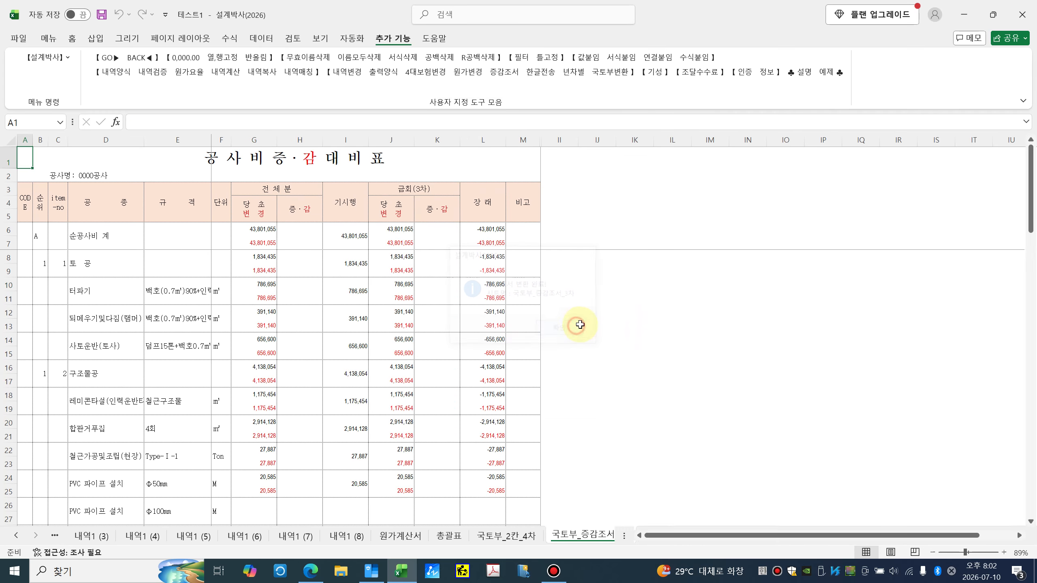
Step: Inspect the 전체분, 기시행 and 금회(3차) headings and the remainder formula =G8-I8-J8
left_click(265, 192)
left_click(412, 187)
left_click(343, 207)
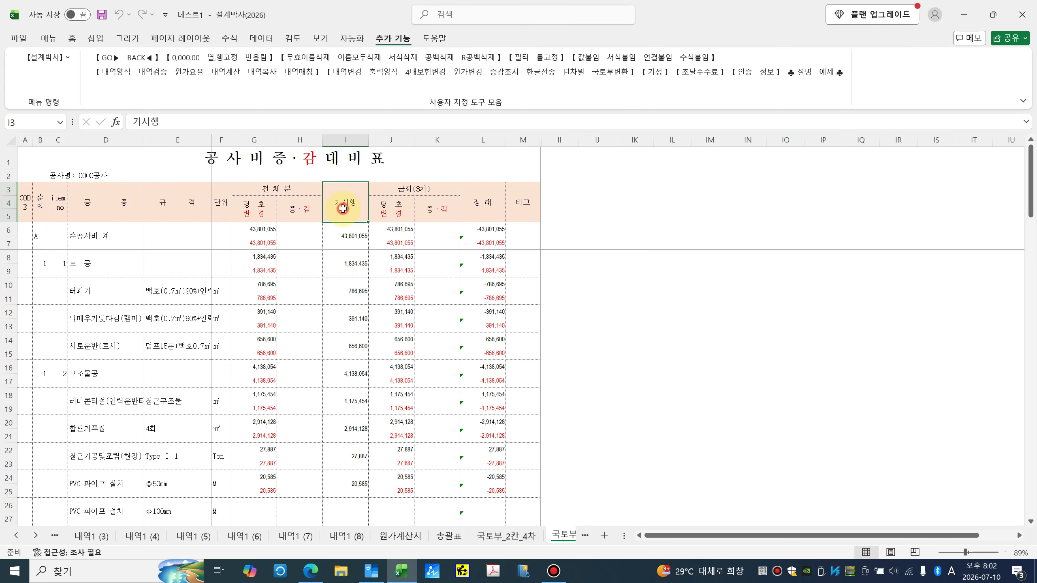
left_click(480, 236)
left_click(489, 260)
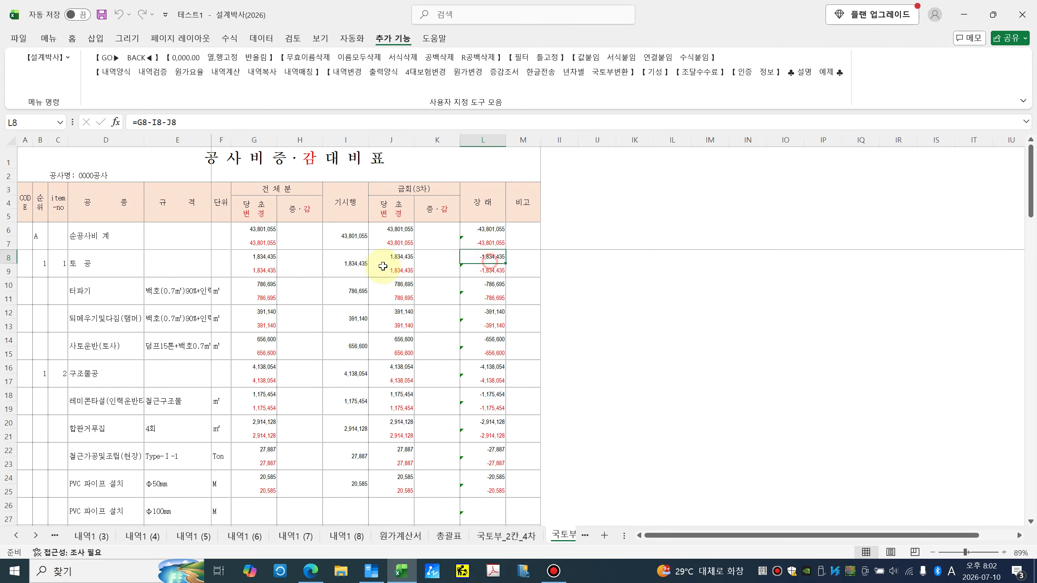
left_click(399, 268)
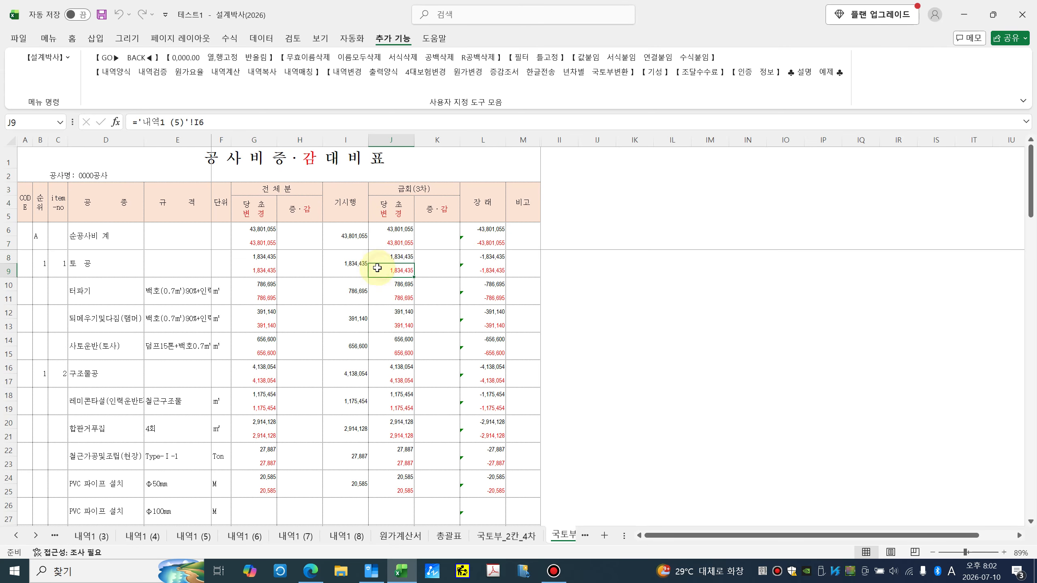
Step: Generate the round-6 연부액조서 from 내역1 (전체분), 내역1 (2) (기시행) and 내역1 (4) (금차분), then check row 11
left_click(626, 77)
left_click(534, 266)
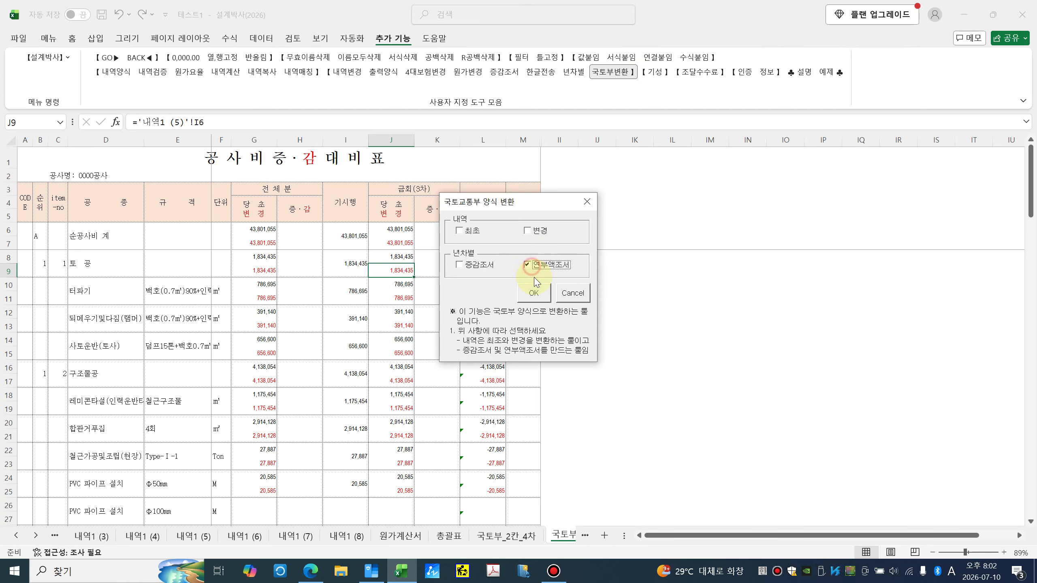
left_click(533, 294)
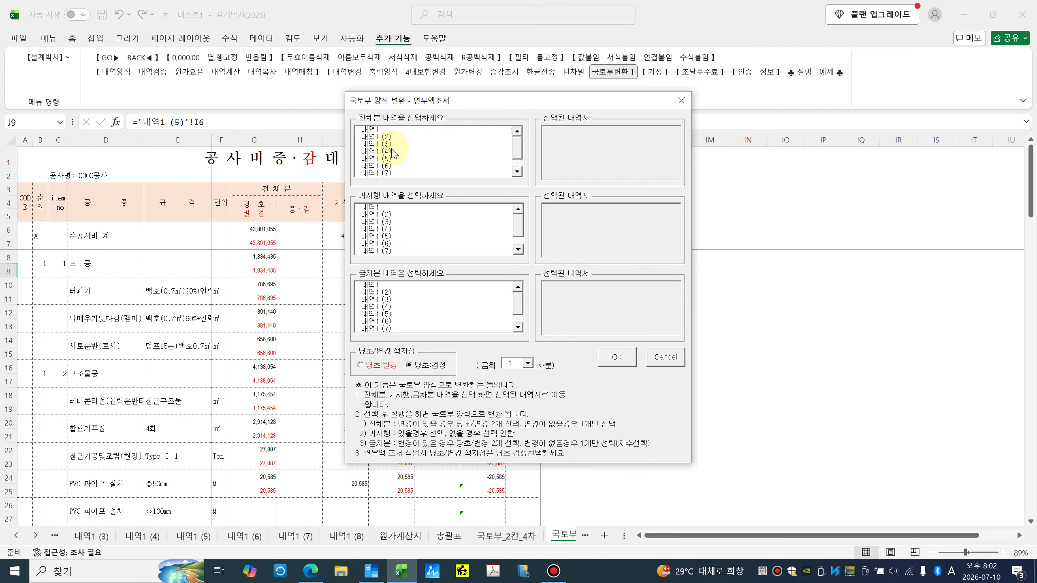
left_click(376, 130)
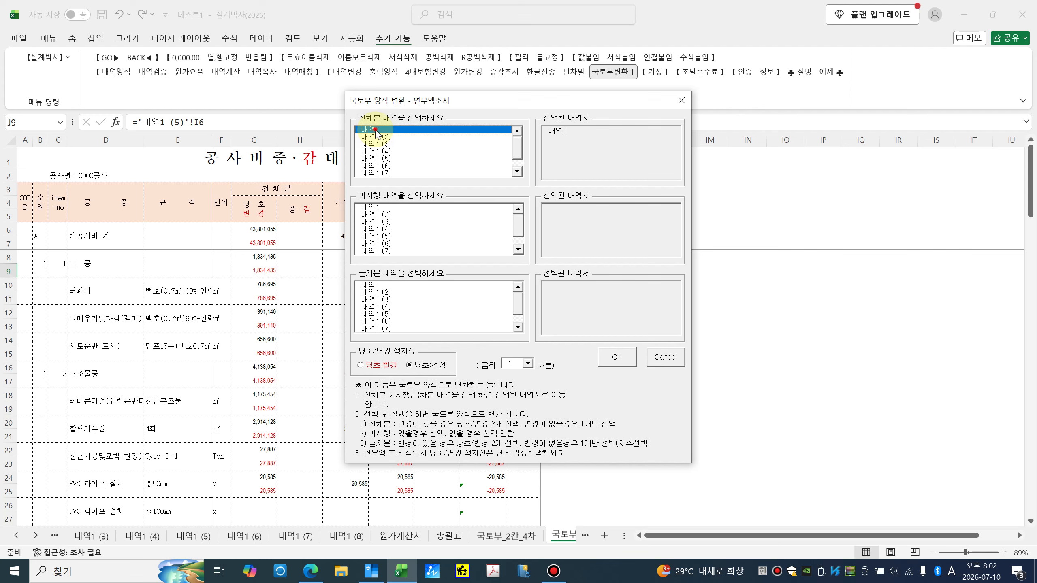
left_click(381, 215)
left_click(382, 307)
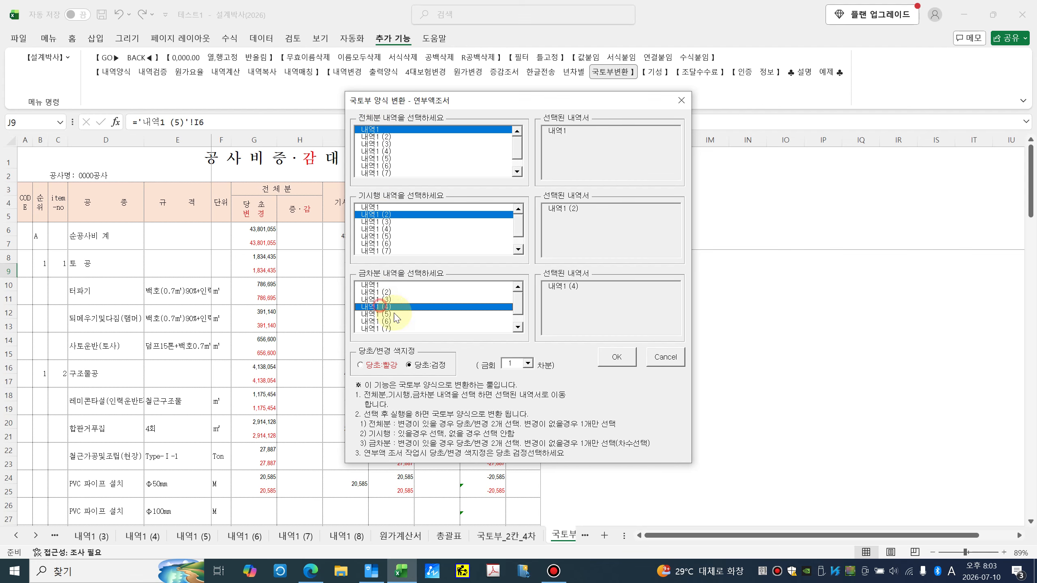
left_click(527, 363)
left_click(521, 402)
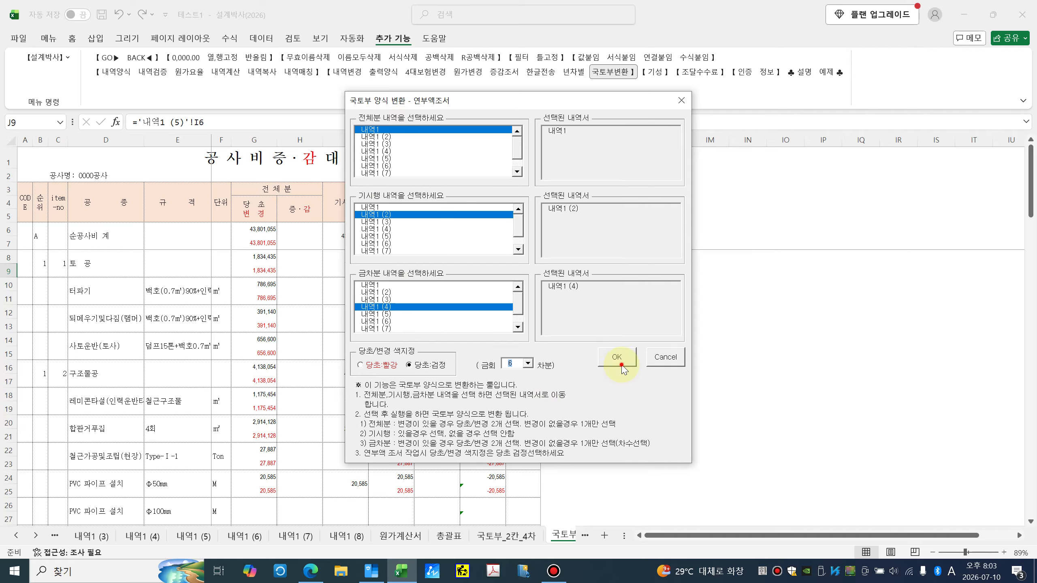
left_click(618, 358)
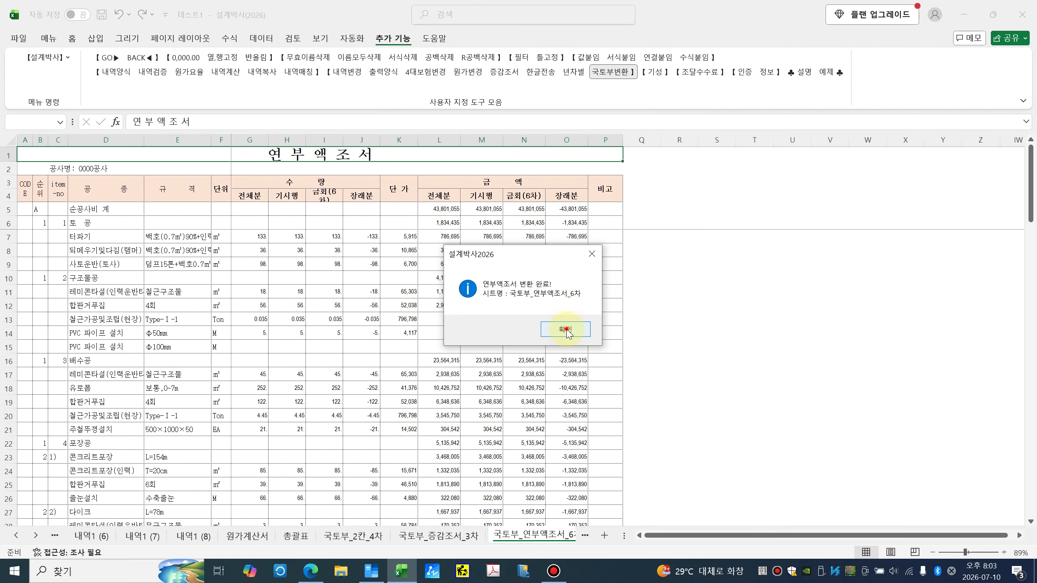
left_click(566, 331)
left_click(474, 296)
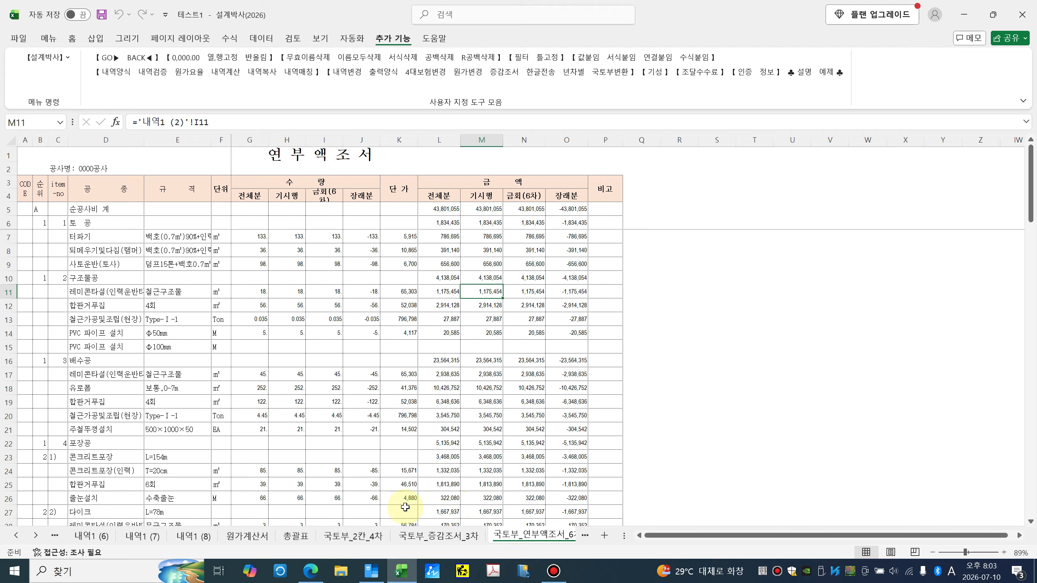
left_click(16, 536)
Step: Delete the 국토부_1칸_3차 sheet and the grouped 내역1 (2)–(8) copies
left_click(154, 538)
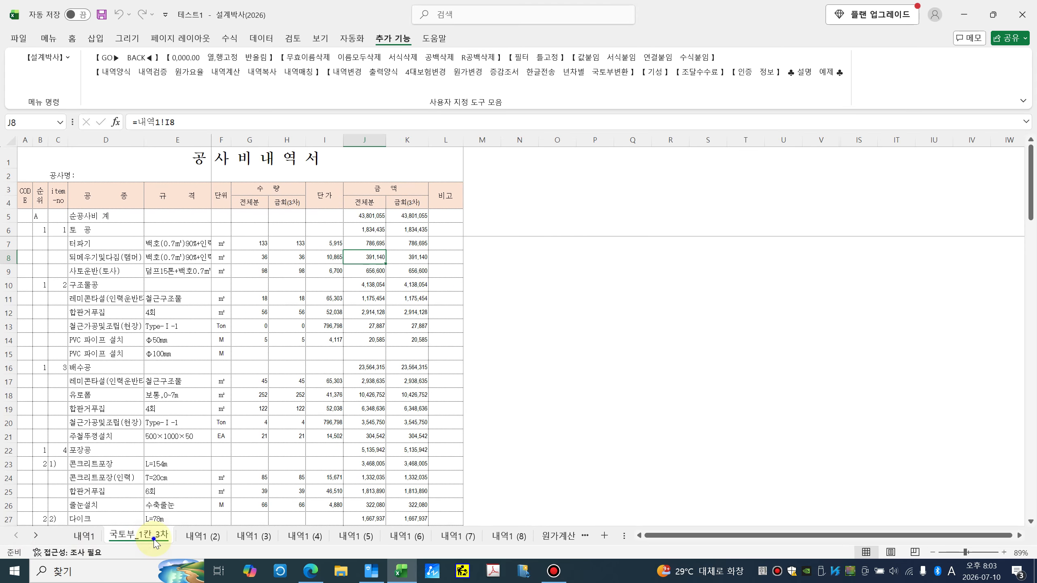
right_click(154, 538)
left_click(225, 369)
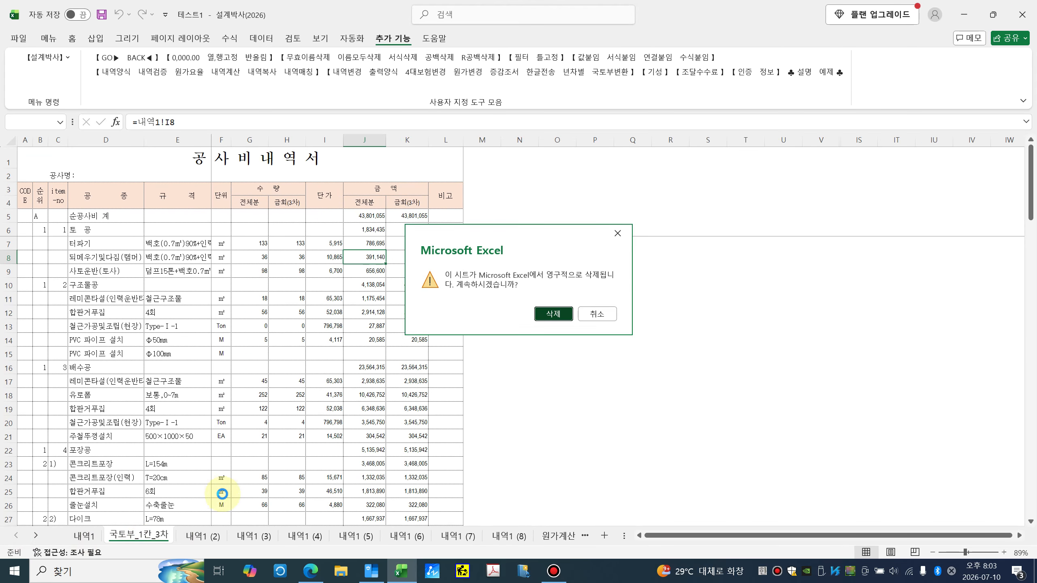
key("Return")
left_click(425, 538, "shift")
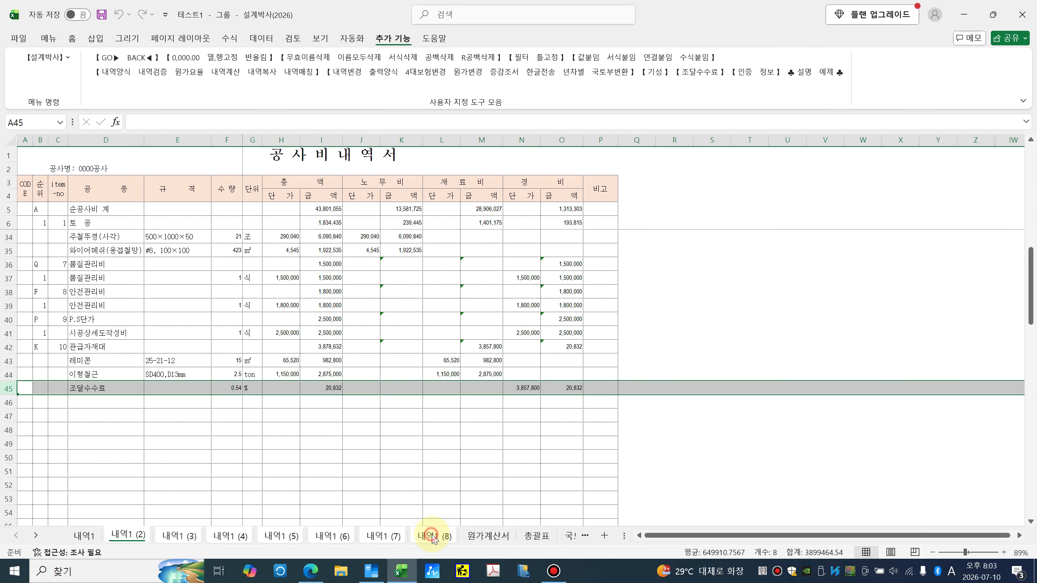
right_click(425, 538)
left_click(467, 364)
key("Return")
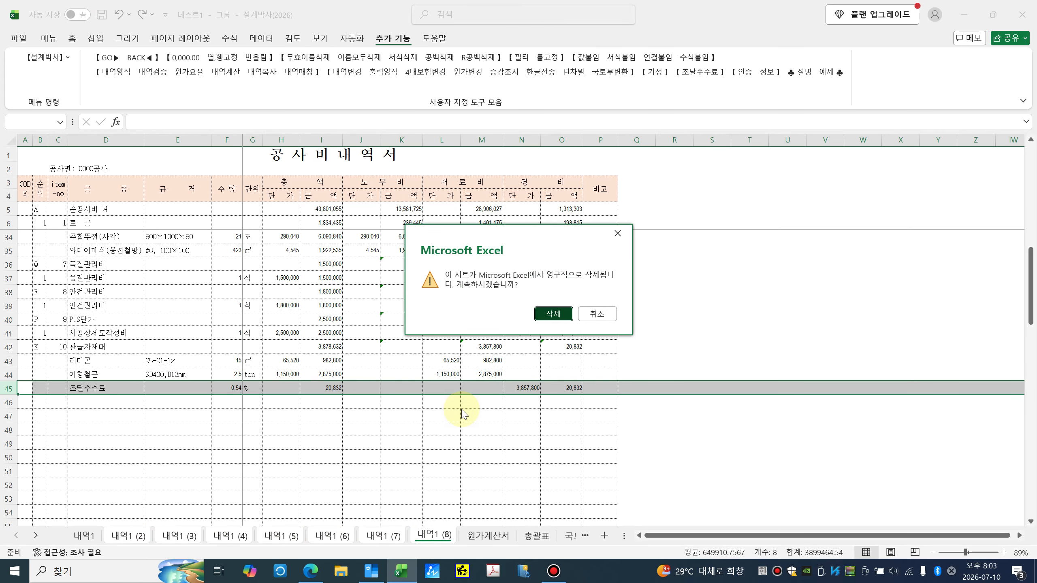
Step: Delete the 국토부_연부액조서_6차 and 국토부_2칸_4차 sheets, leaving 내역1 showing
left_click(232, 538)
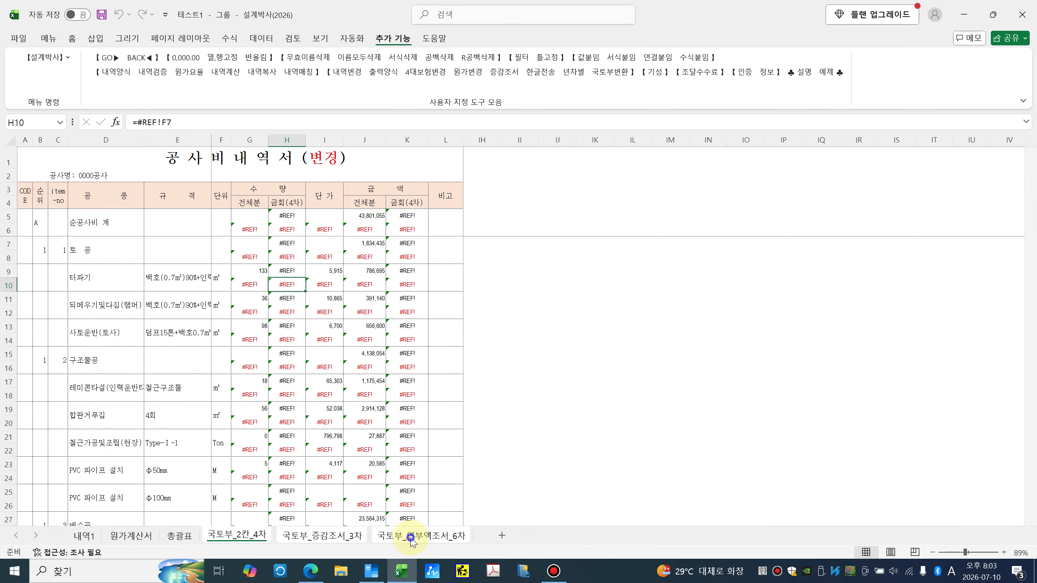
right_click(411, 541)
left_click(457, 366)
key("Return")
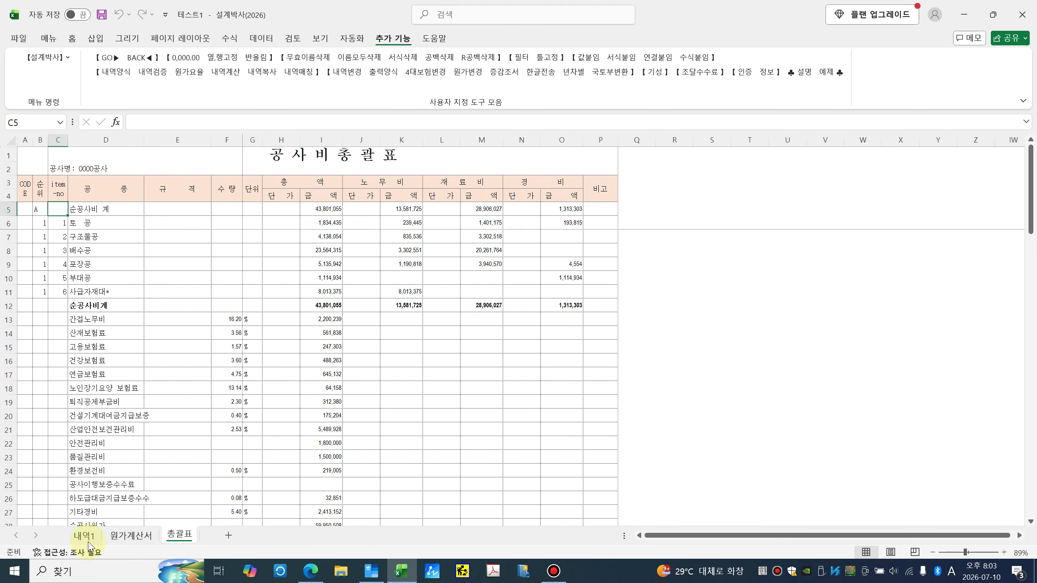
left_click(84, 535)
left_click(130, 536)
left_click(94, 538)
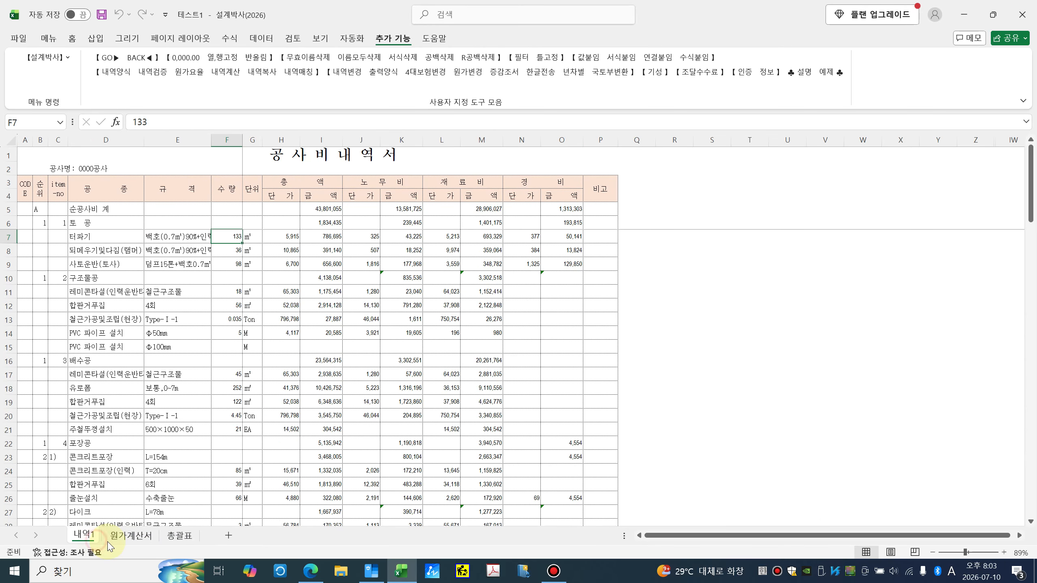
Step: Generate round-3 (차분 3, 회 3) 기성 documents from 내역1, including 기성원가 and 기성총괄표
left_click(661, 74)
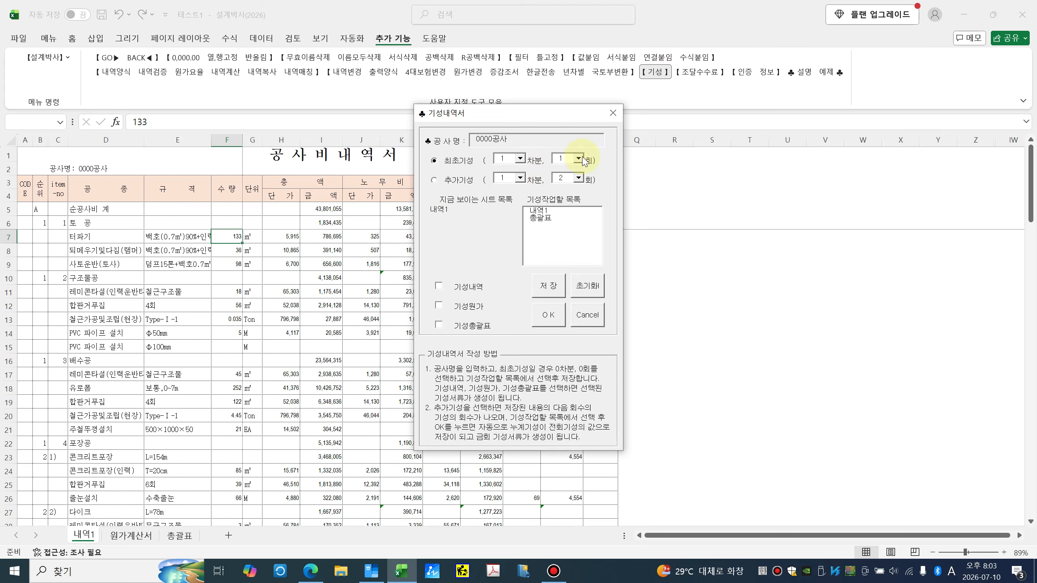
left_click(520, 159)
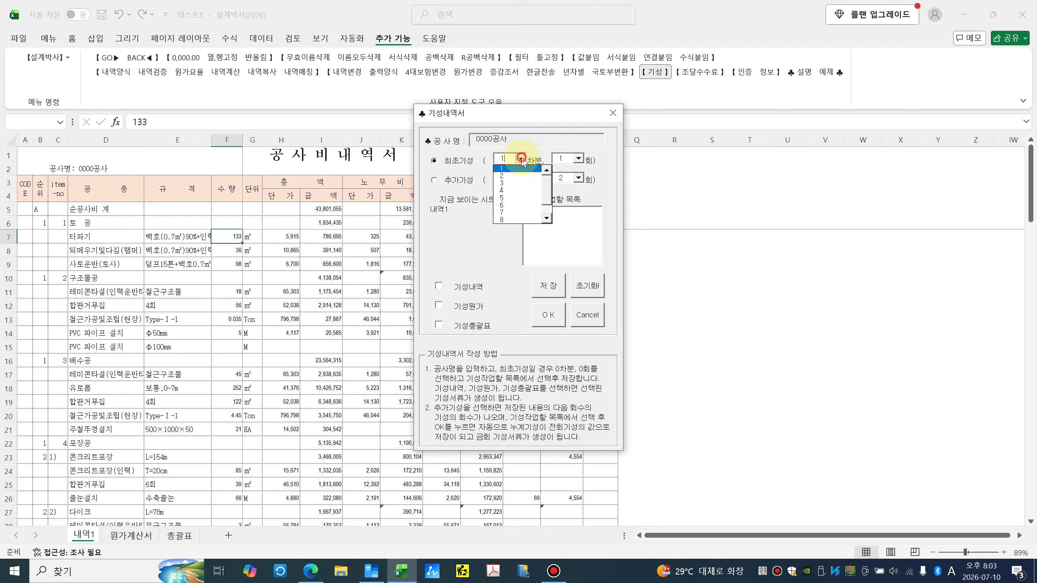
left_click(510, 187)
left_click(579, 159)
left_click(563, 183)
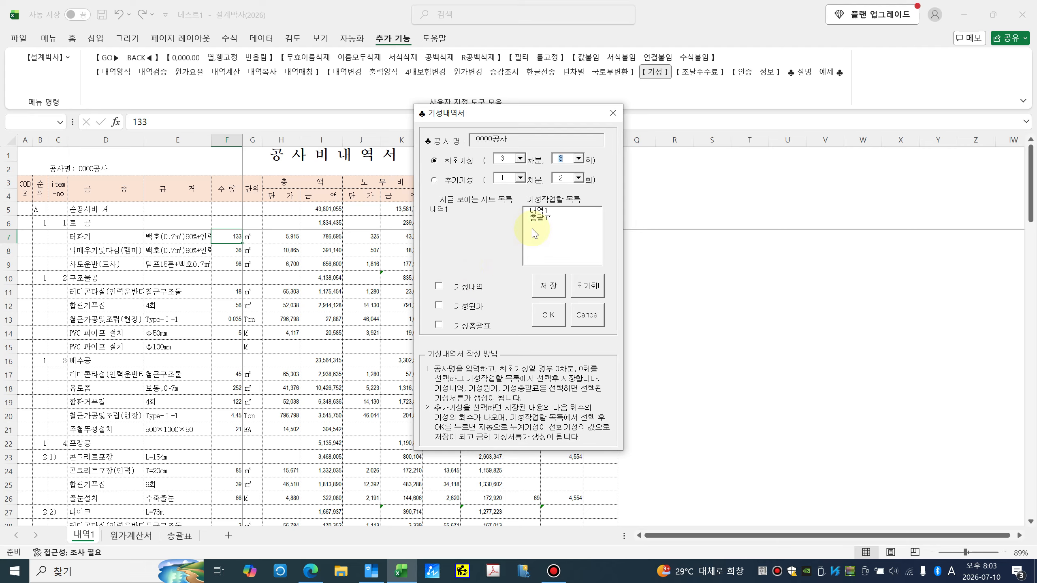
left_click(538, 210)
left_click(438, 304)
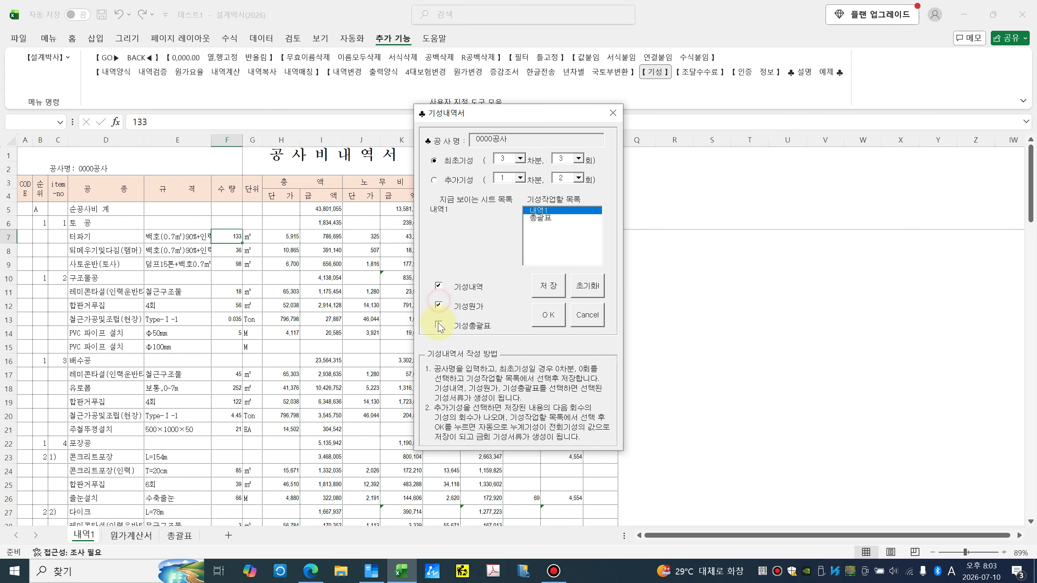
left_click(439, 325)
left_click(548, 314)
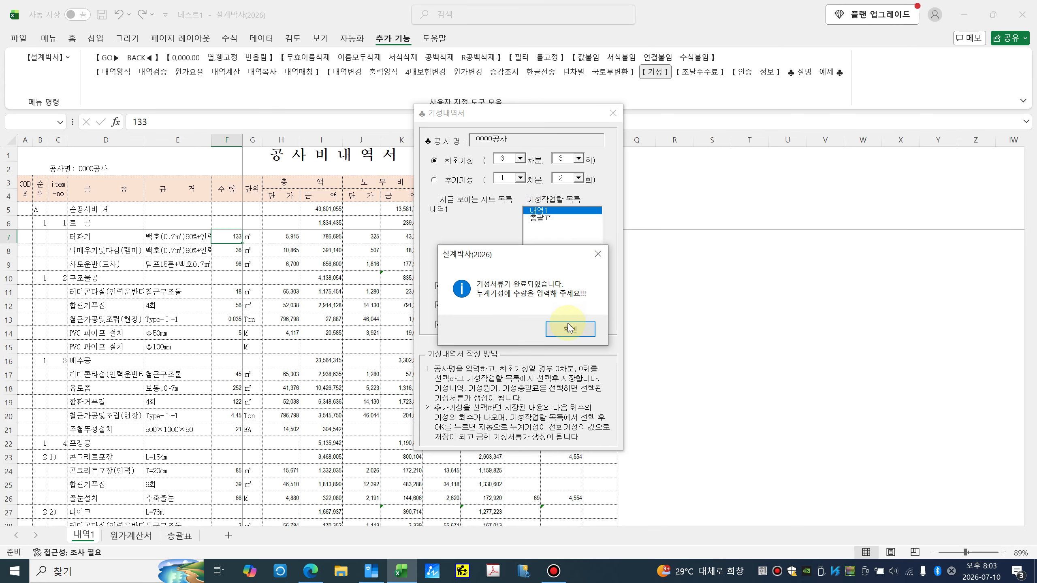
left_click(572, 329)
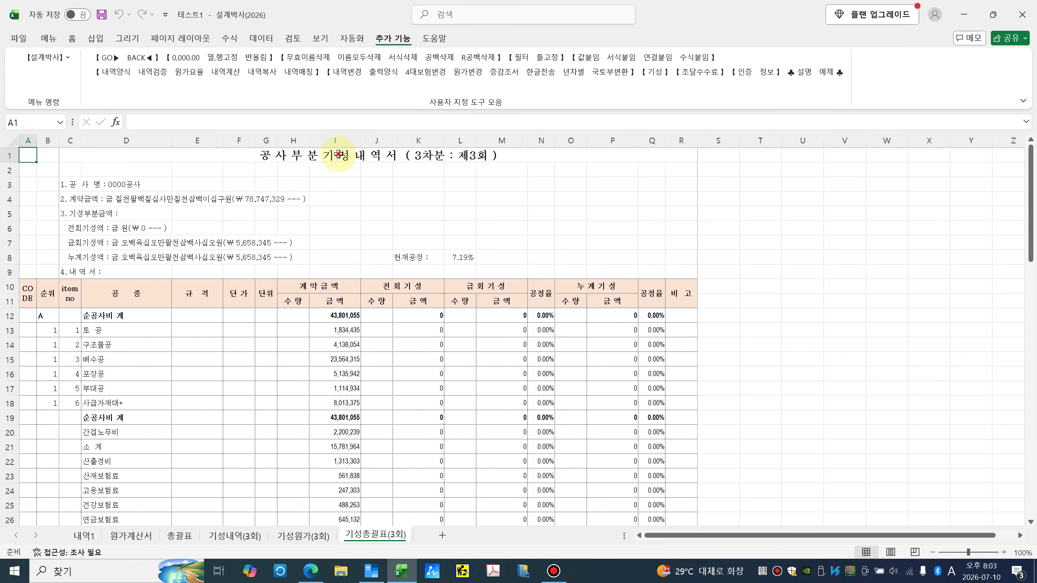
left_click(338, 154)
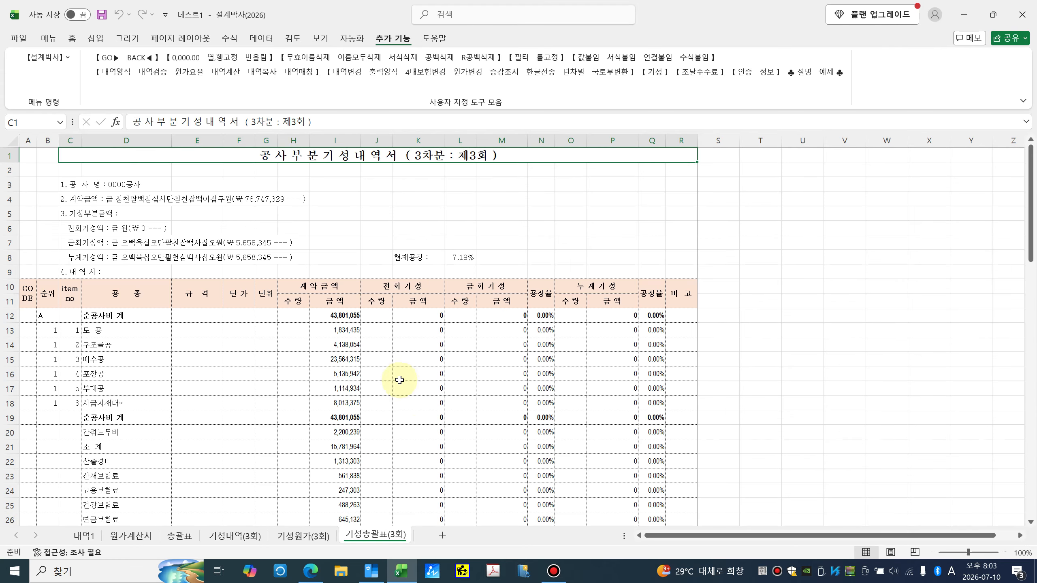
Step: Copy the contract quantities H7:H14 into the 누계기성 column U7:U14 of 기성내역(3회)
left_click(235, 536)
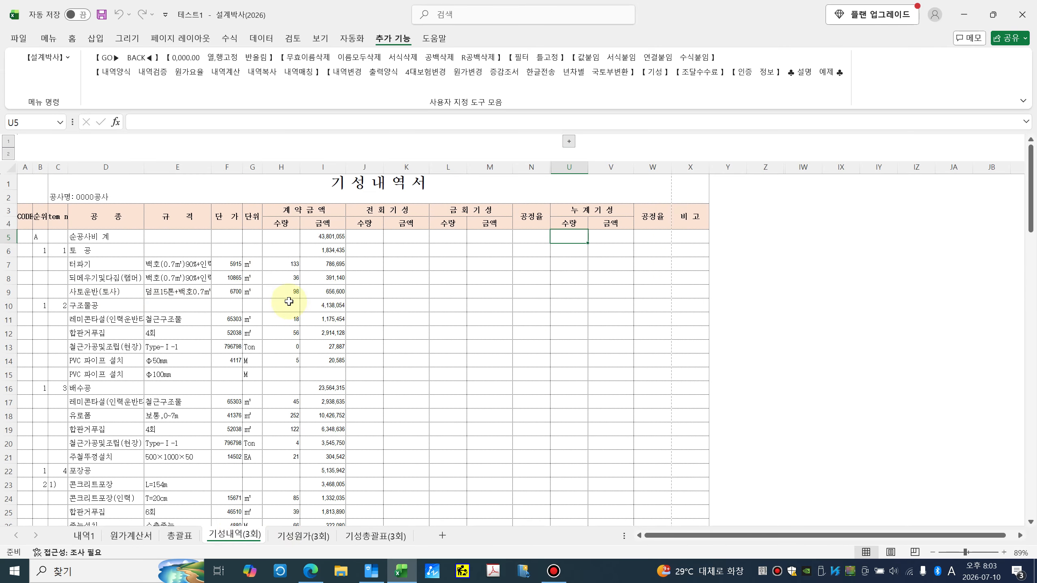
left_click_drag(284, 266, 294, 358)
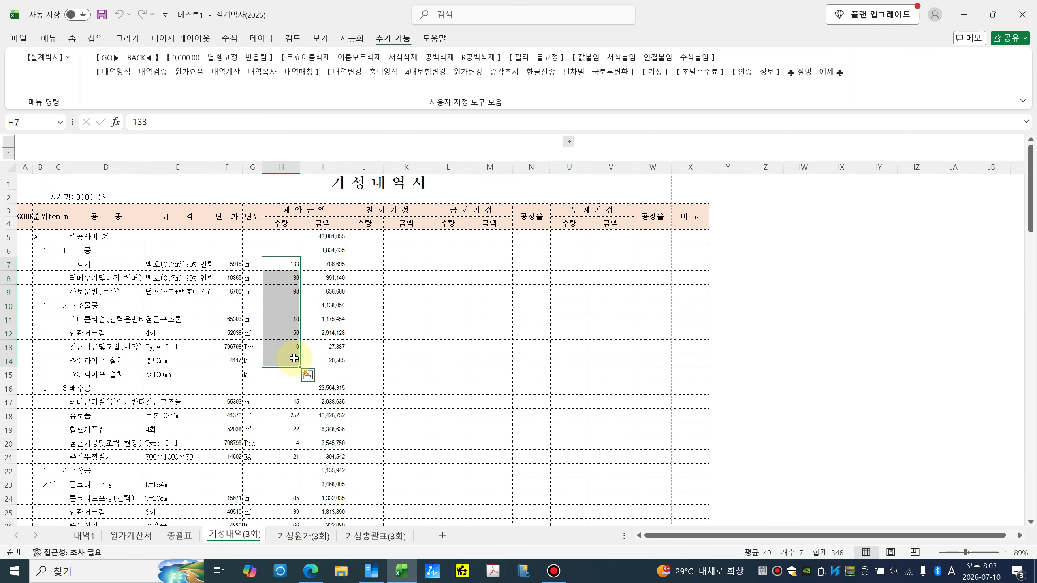
key("ctrl+c")
key("Right")
key("Right")
key("Right")
key("Right")
key("Right")
key("Right")
key("Right")
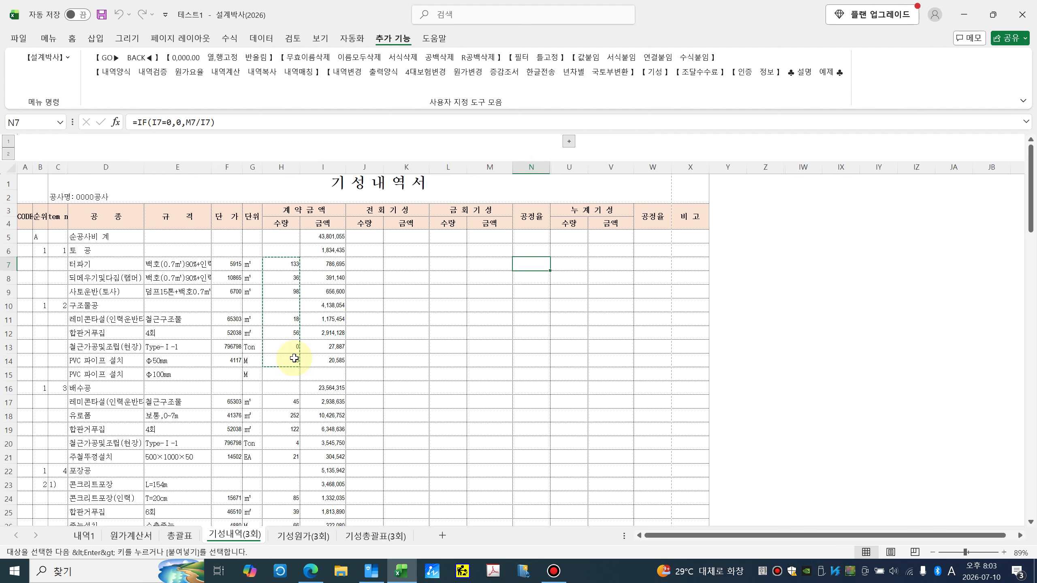
key("ctrl+v")
key("Escape")
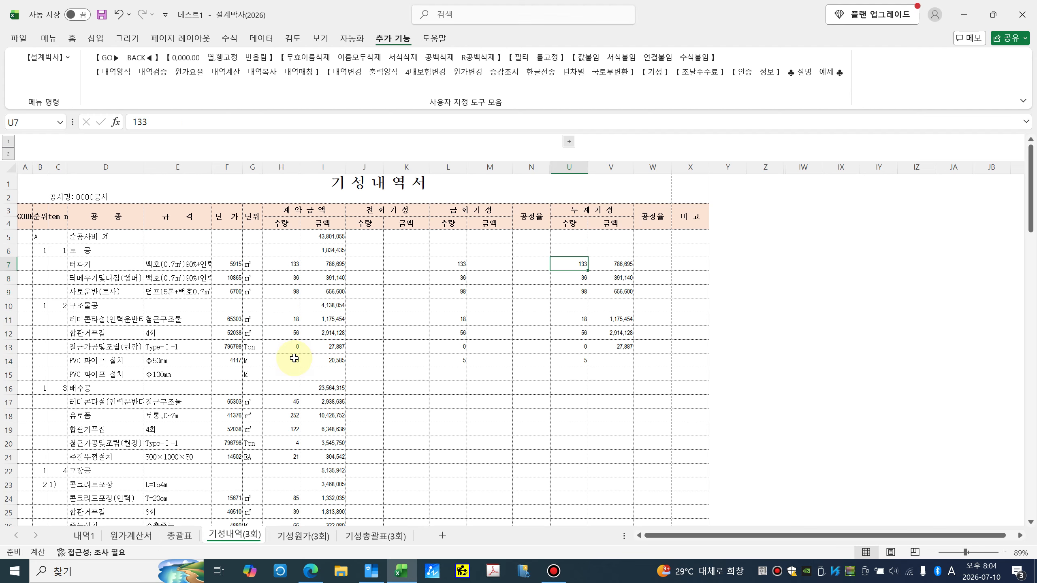
left_click(481, 333)
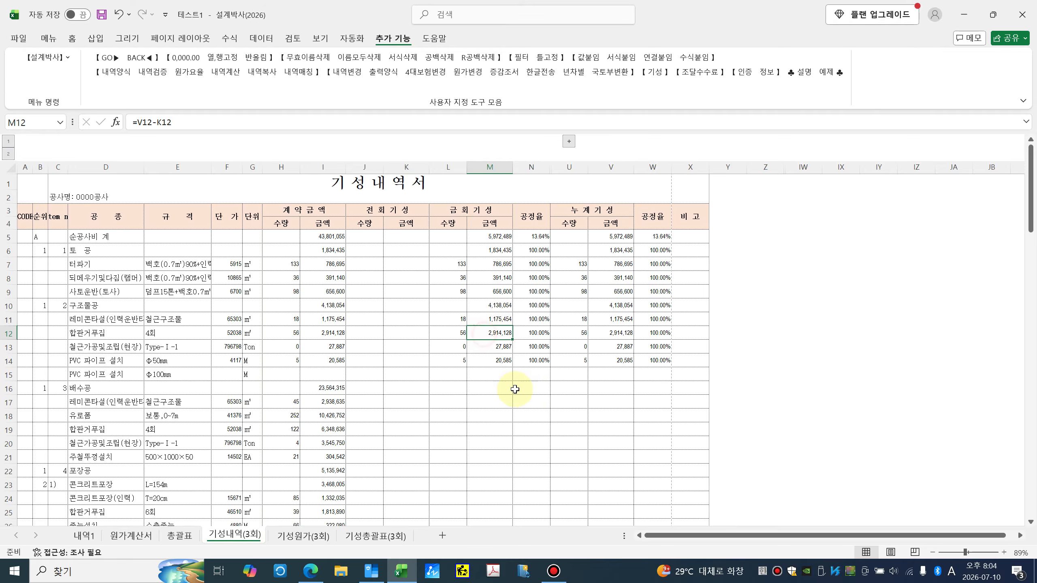
Step: Review the 기성원가(3회) and 기성총괄표(3회) cumulative claim figures, then return to 기성내역(3회)
left_click(303, 536)
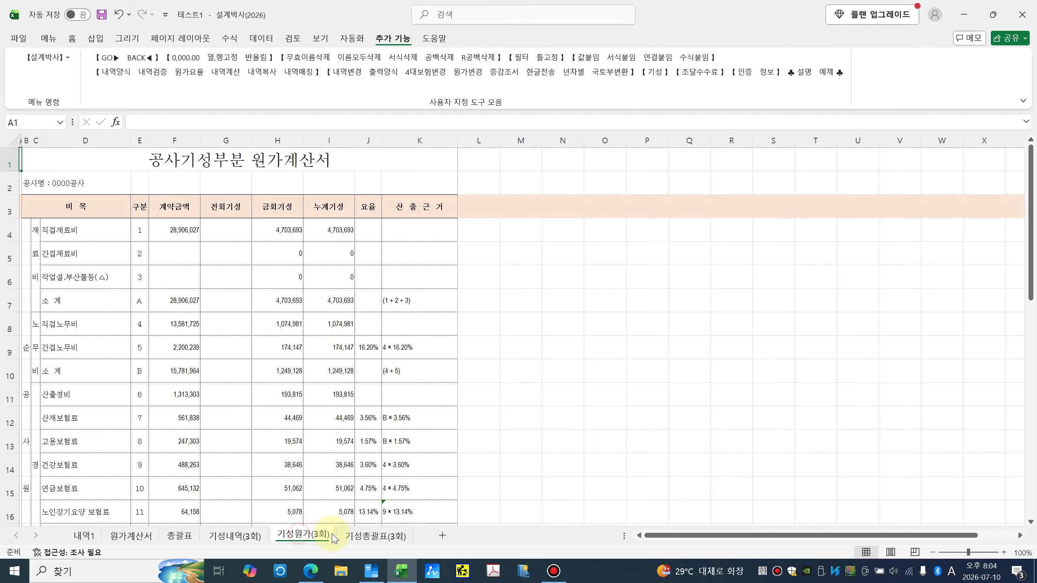
left_click(374, 536)
left_click(109, 245)
left_click(92, 256)
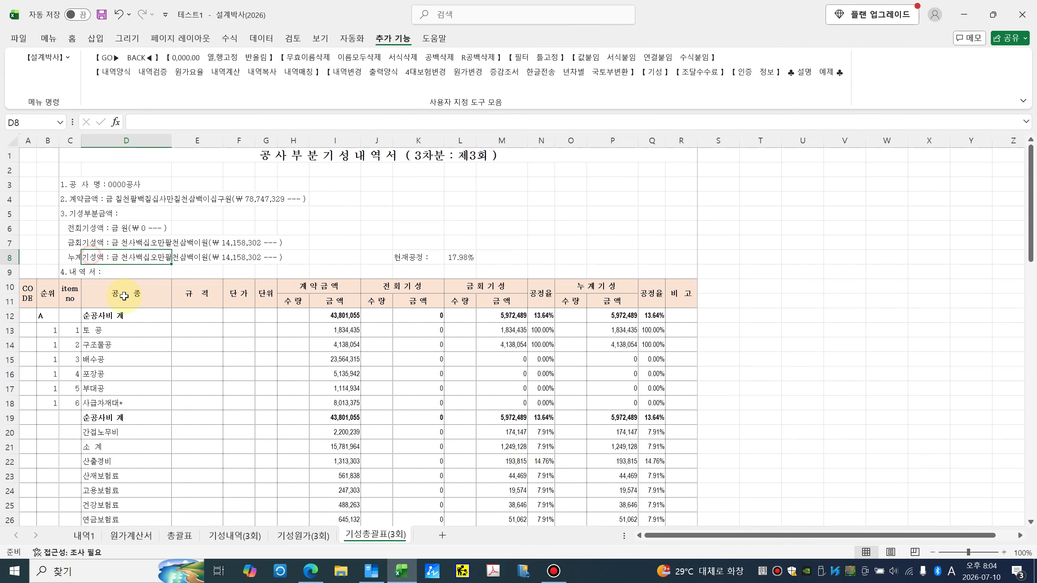
left_click(247, 539)
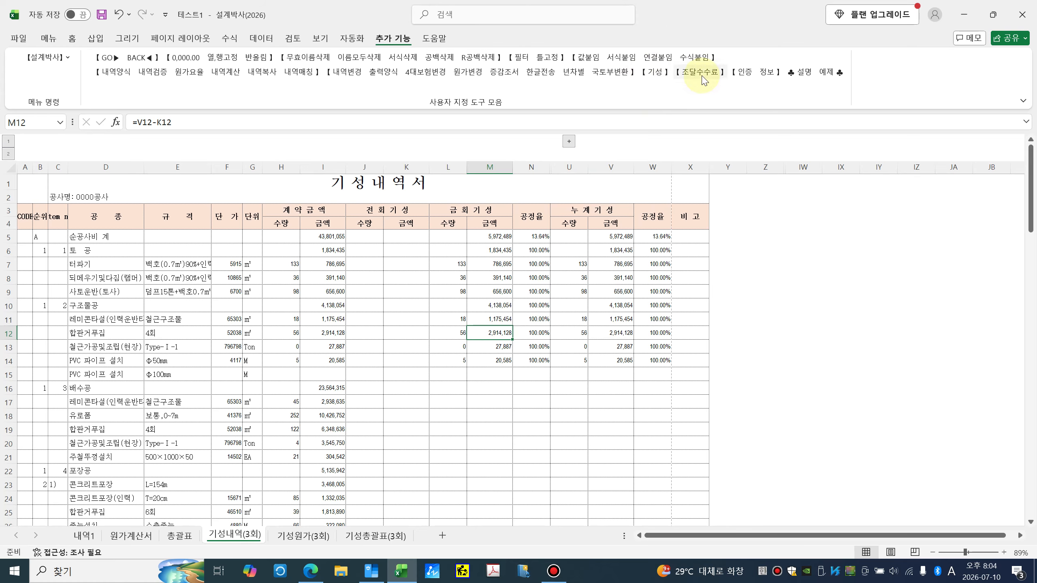
Step: Generate the round-4 기성 sheets from 기성내역(3회) via 추가기성 and look over the new sheets
left_click(654, 71)
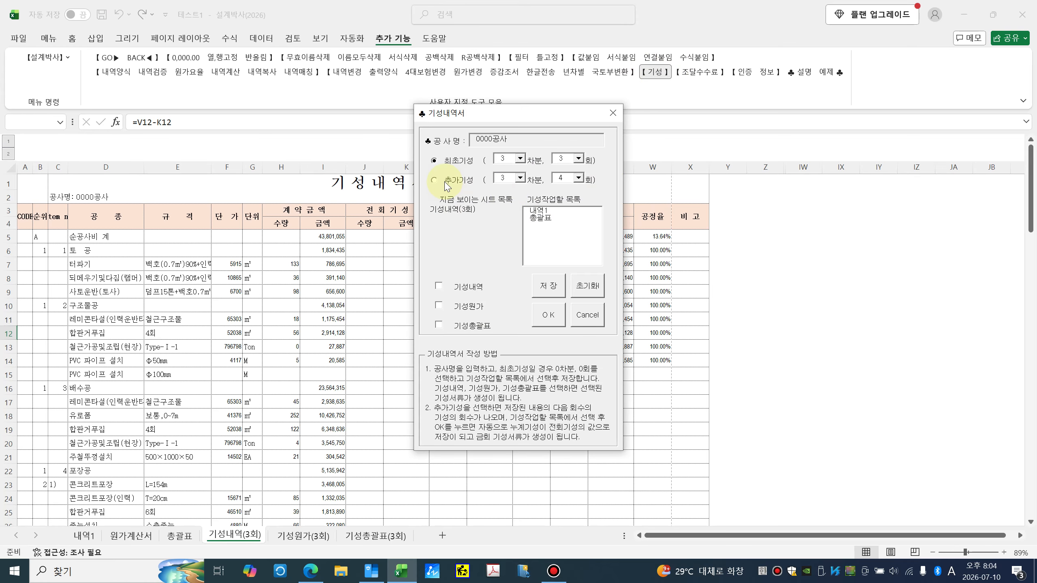
left_click(434, 180)
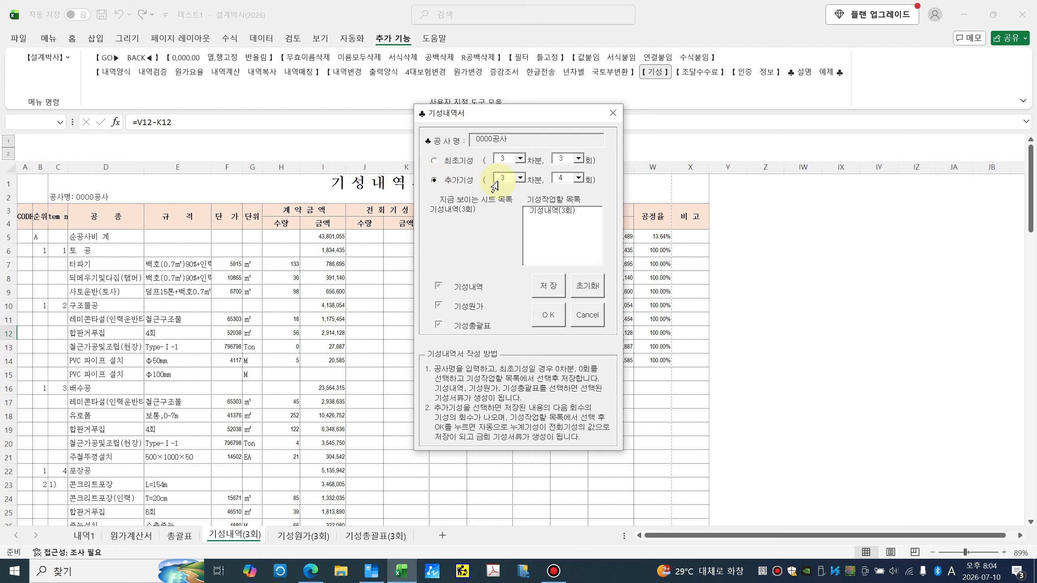
left_click(556, 215)
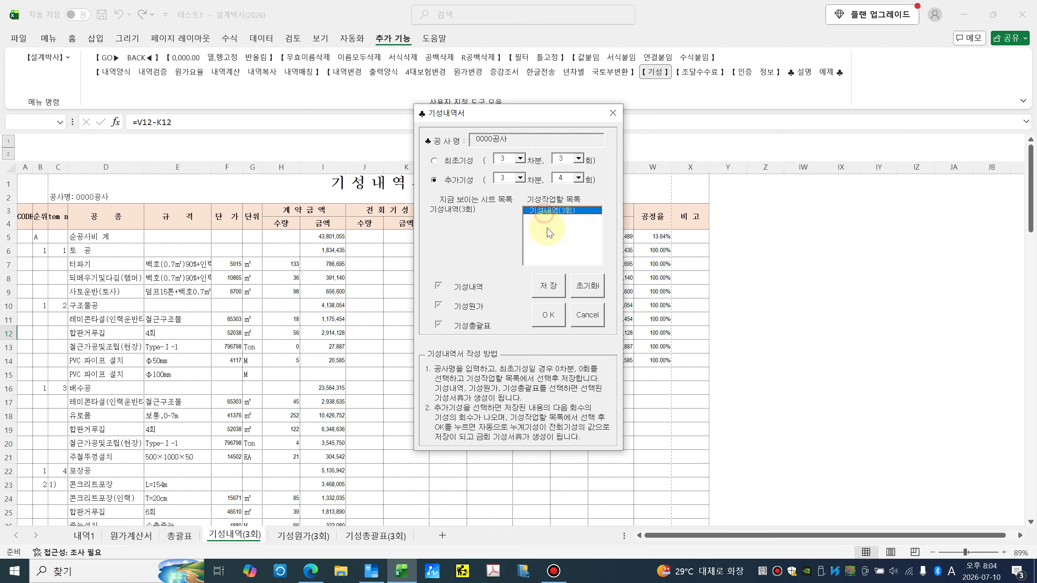
left_click(556, 313)
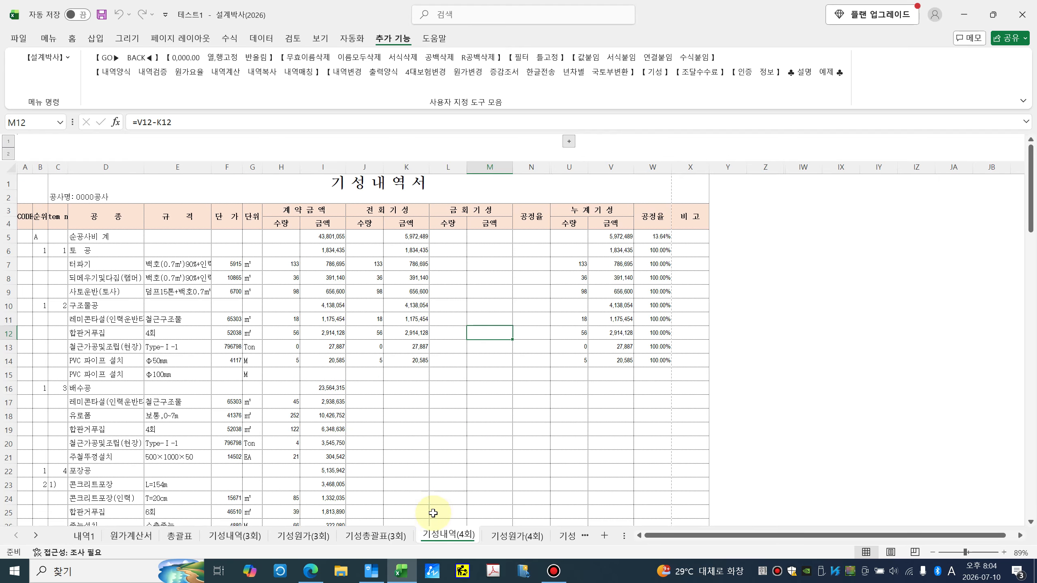
left_click(515, 536)
left_click(566, 536)
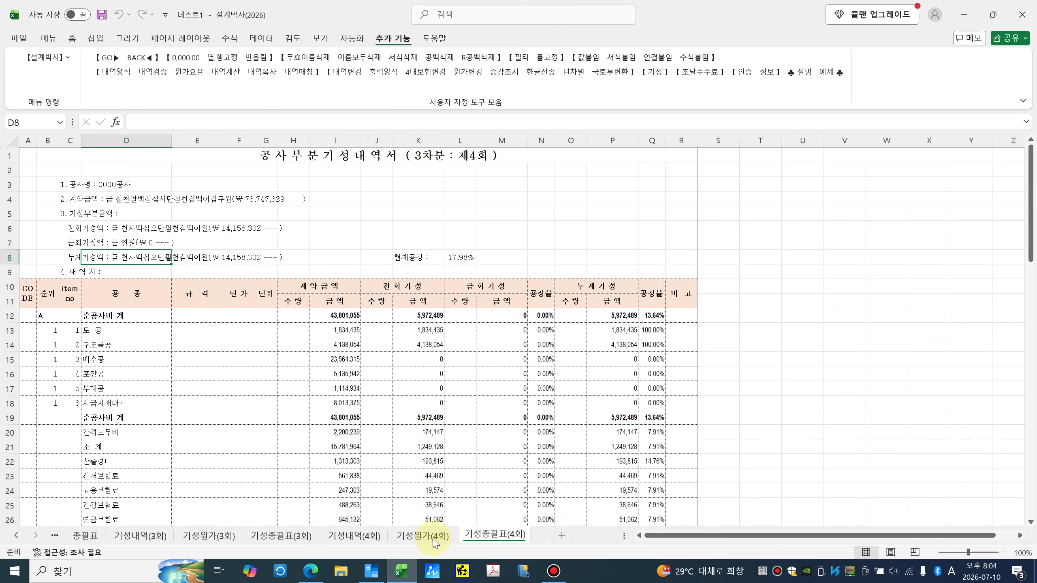
left_click(434, 538)
left_click(354, 535)
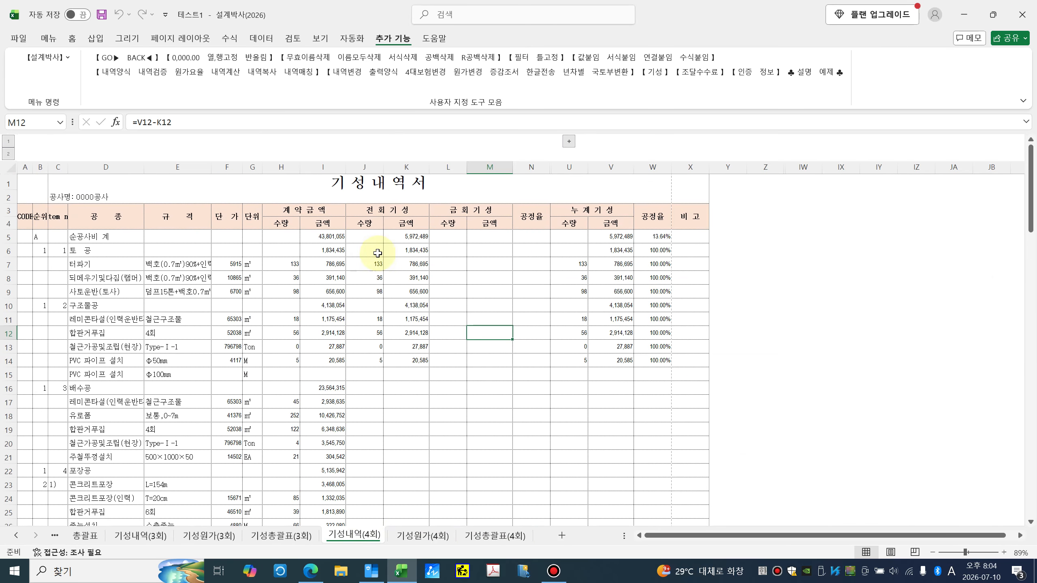
Step: Copy the 배수공 quantities in H17:H21 into U17:U21 on 기성내역(4회)
left_click_drag(292, 398, 290, 453)
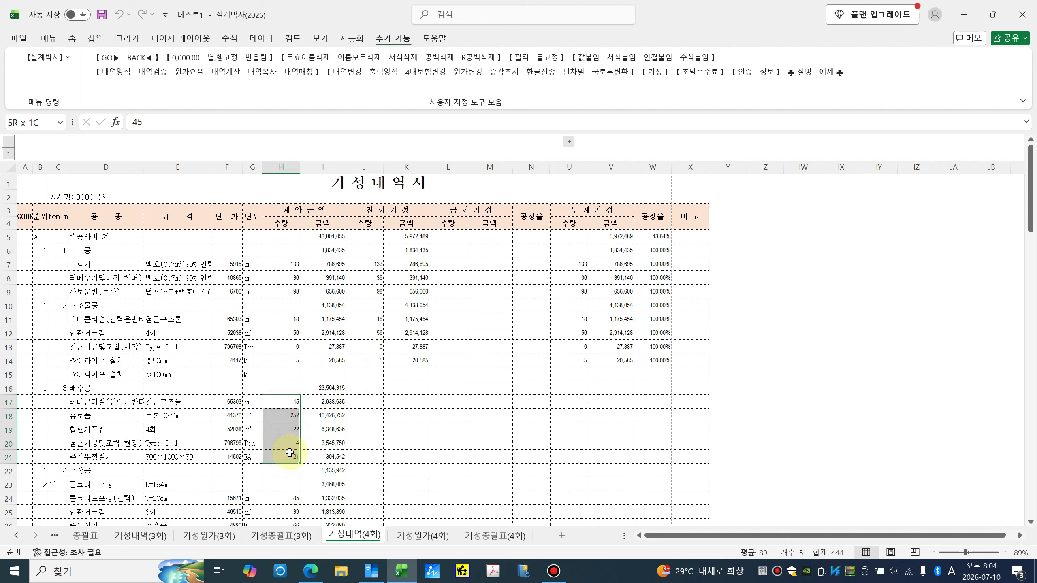
key("ctrl+c")
key("Right")
key("Right")
key("Right")
key("Right")
key("Right")
key("Right")
key("Right")
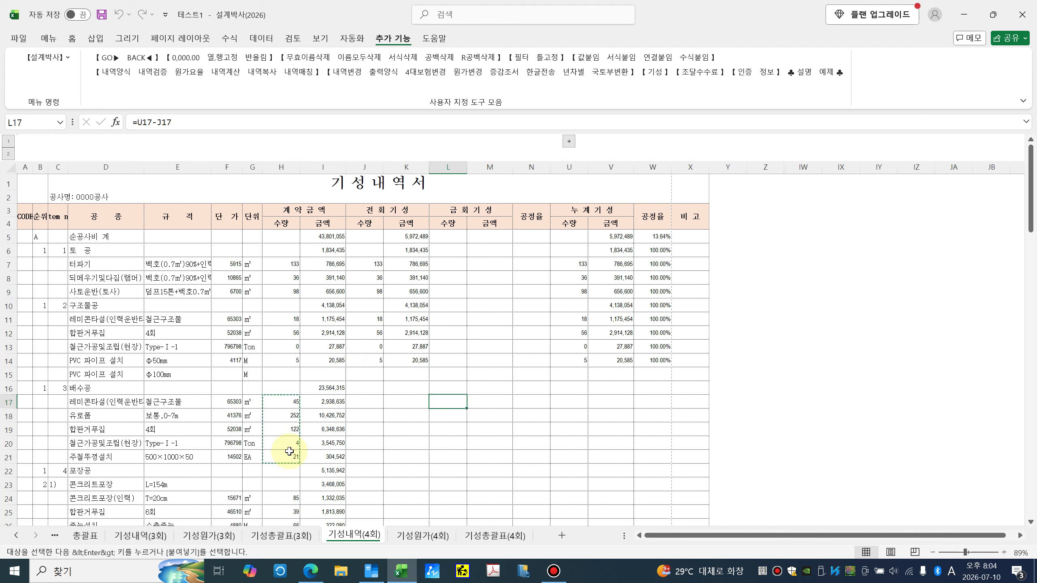
key("ctrl+v")
key("Up")
key("Down")
key("Escape")
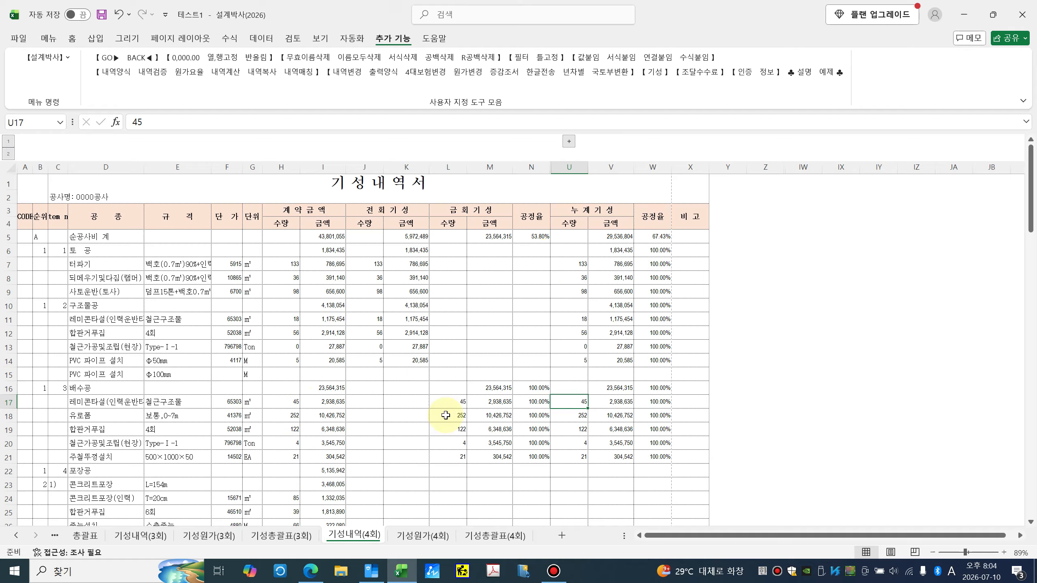
Step: Check 기성총괄표(4회) shows 금회기성 23,564,315 and 누계 29,536,804 in the M13 formula
left_click(486, 535)
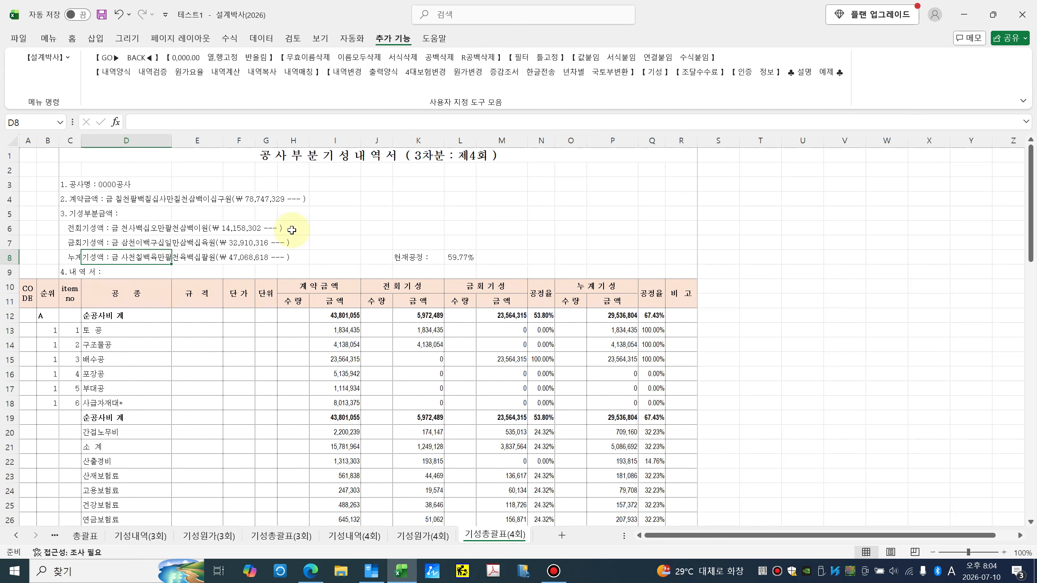
left_click(412, 157)
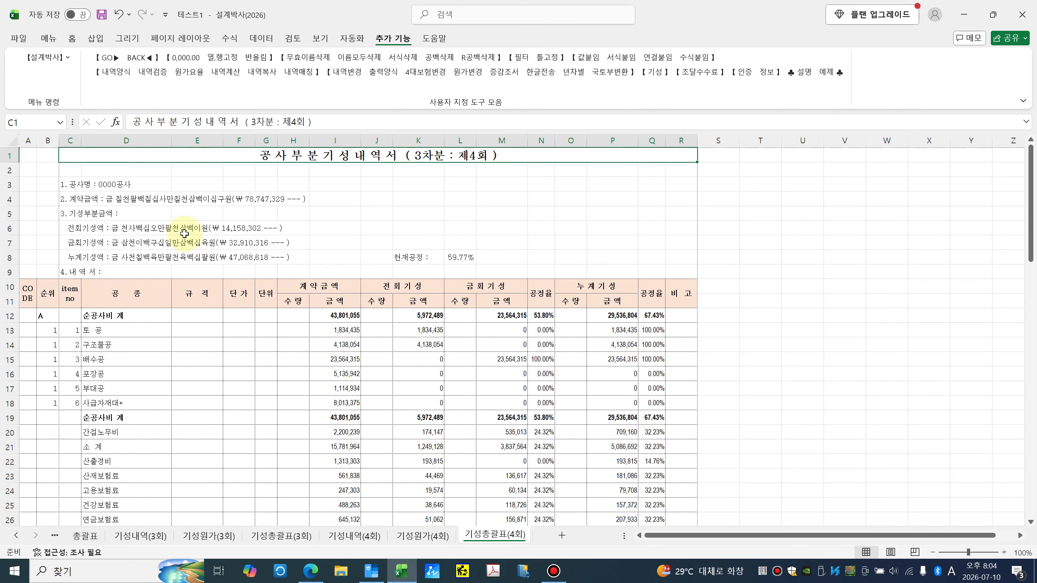
left_click(508, 331)
scroll(515, 368, "down", 4)
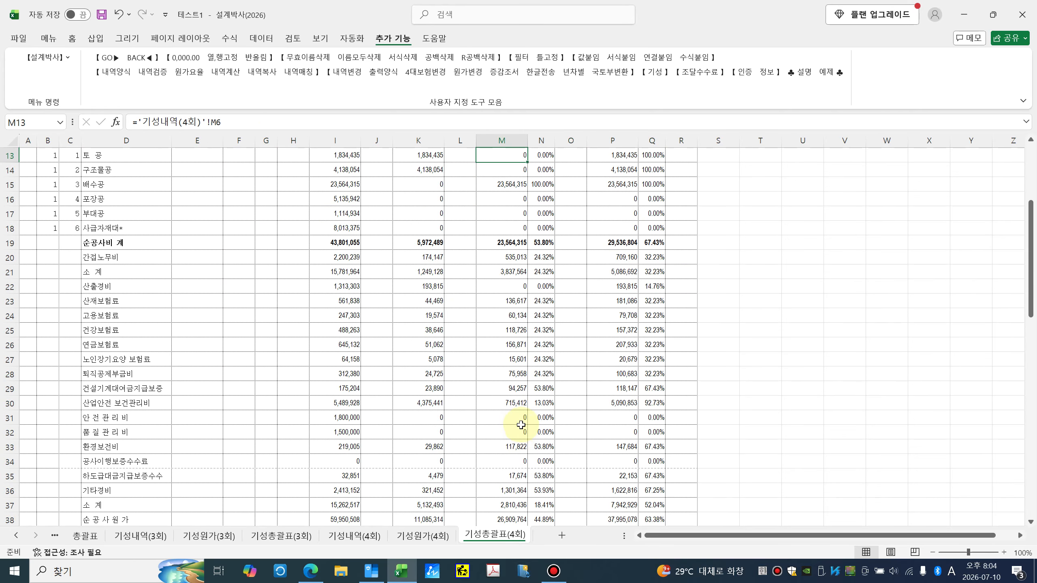
scroll(518, 432, "up", 4)
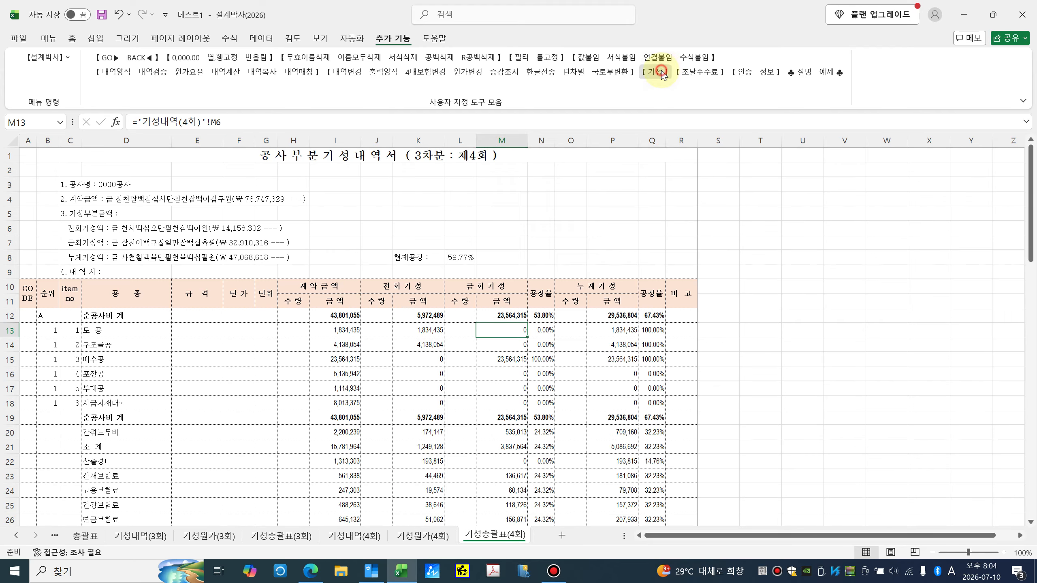
Step: Generate round-5 기성 sheets from 기성내역(4회), carrying 29,536,804 forward as 전회기성
left_click(661, 73)
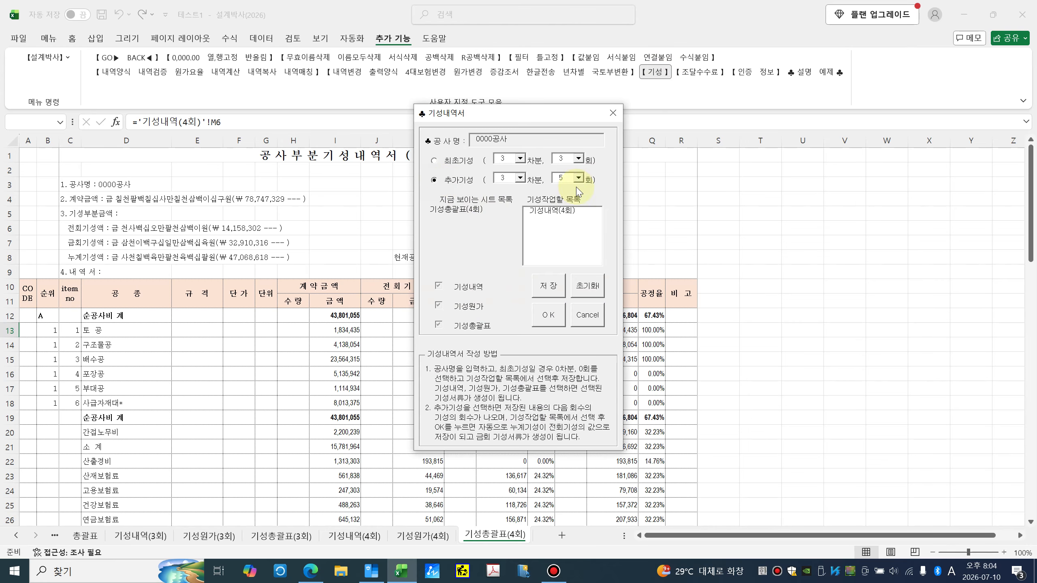
left_click(551, 210)
left_click(546, 314)
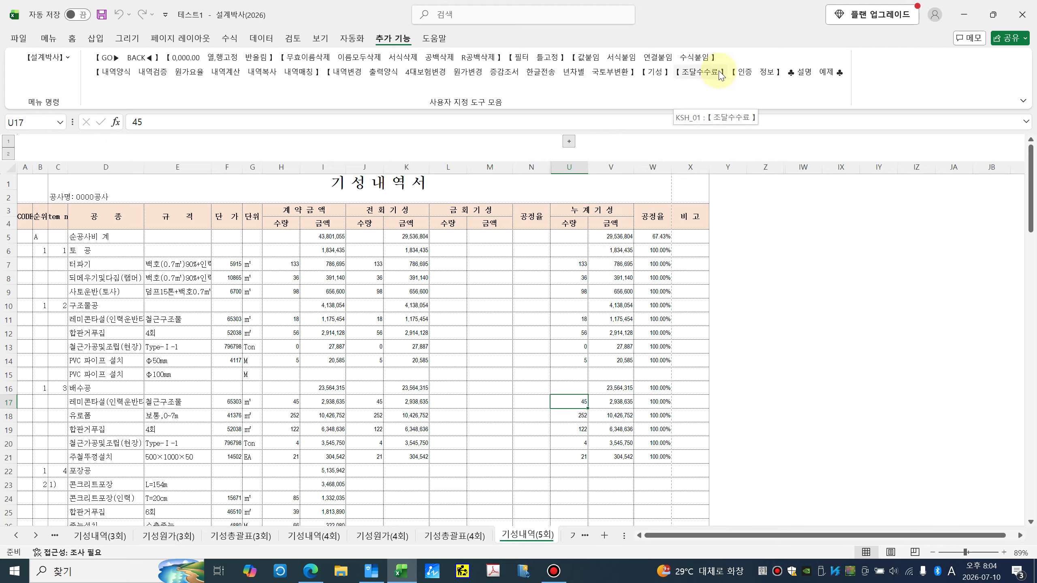
left_click(447, 333)
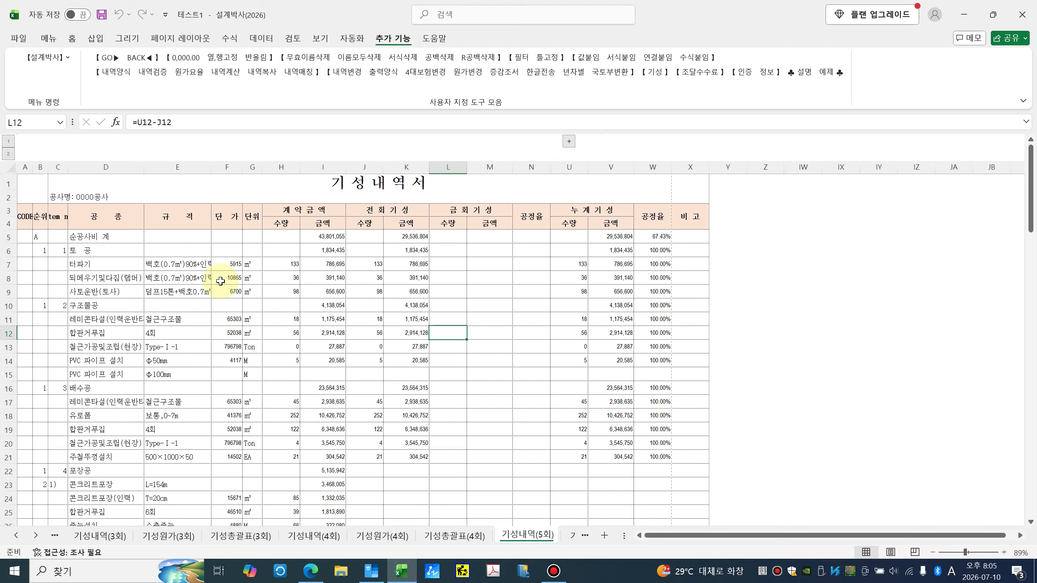
left_click(61, 57)
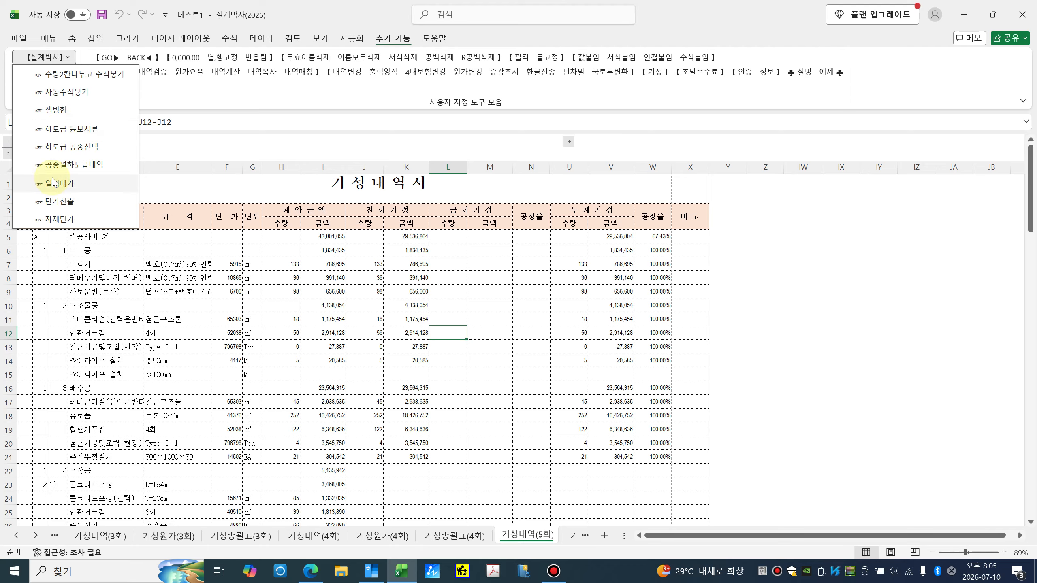
left_click(261, 302)
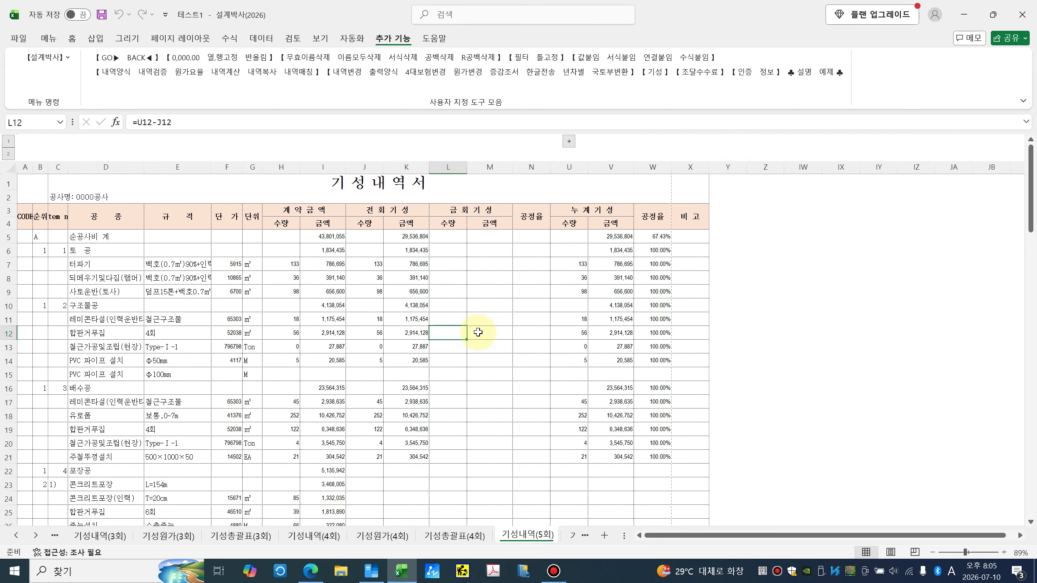
Step: In the Hangul cafe note, turn the URL into a live link and add a blank line
left_click(371, 571)
key("Return")
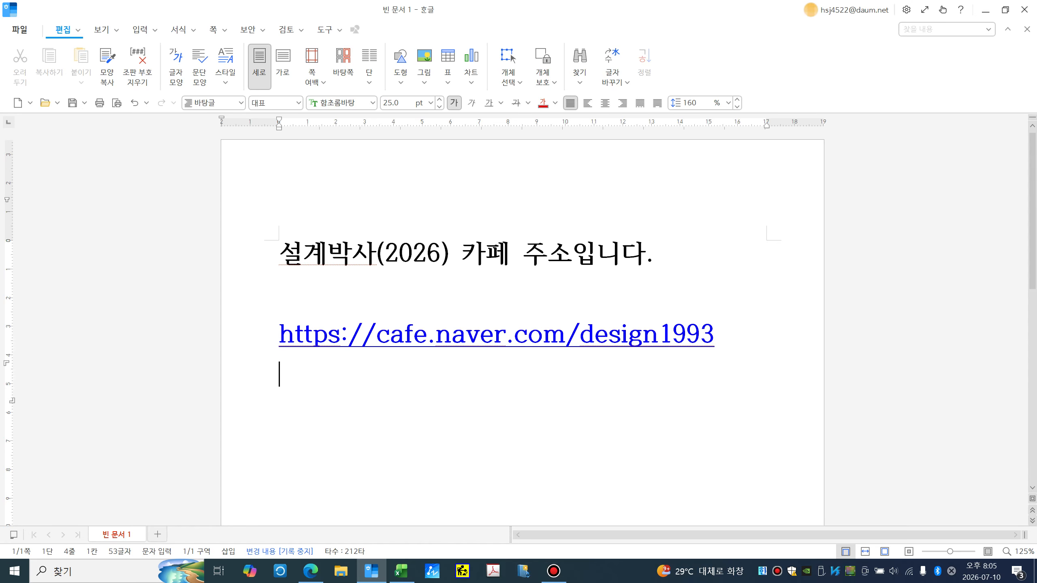
key("Return")
Step: Type a 카카오톡 ID line with the contact's KakaoTalk ID, then the contact phone number below
type("카카초")
key("BackSpace")
key("BackSpace")
type("오톡")
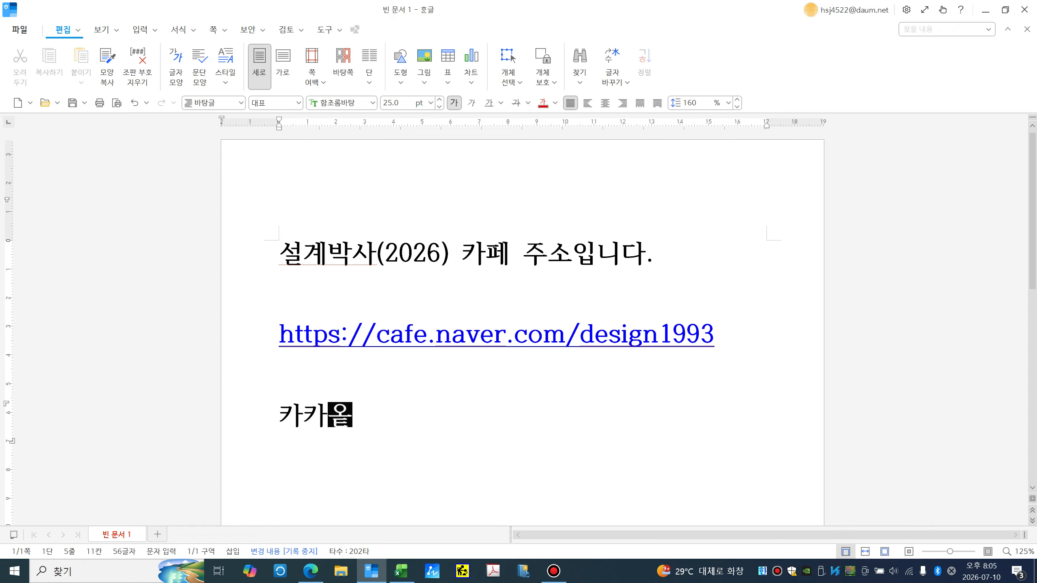
key("Hangul")
type("ID")
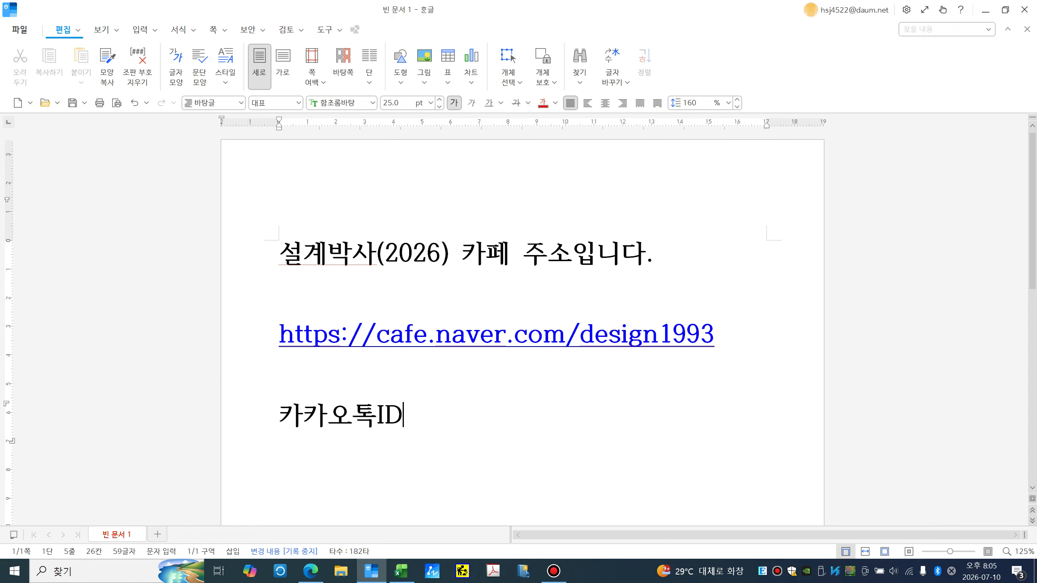
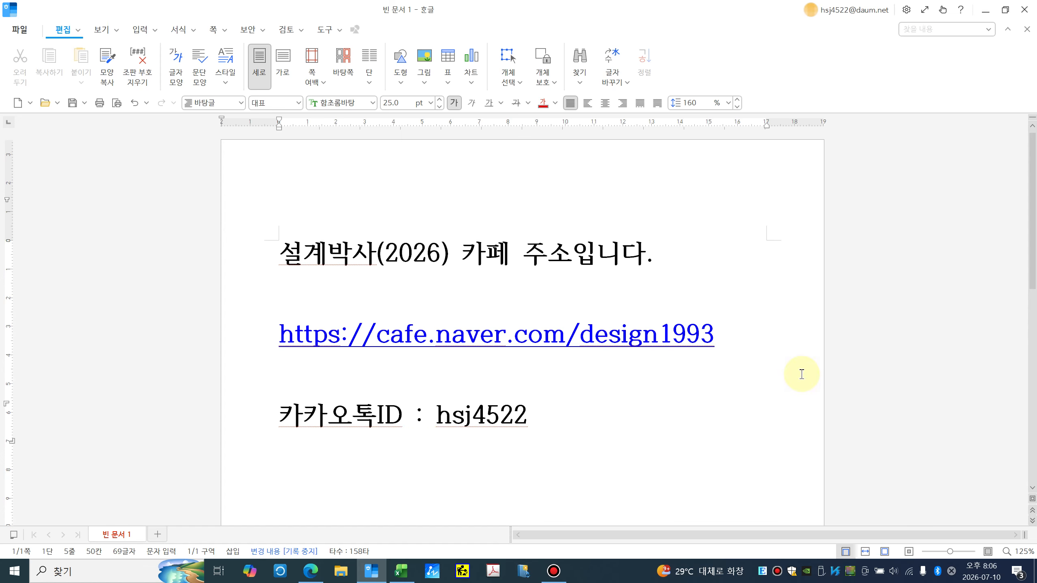
key("Return")
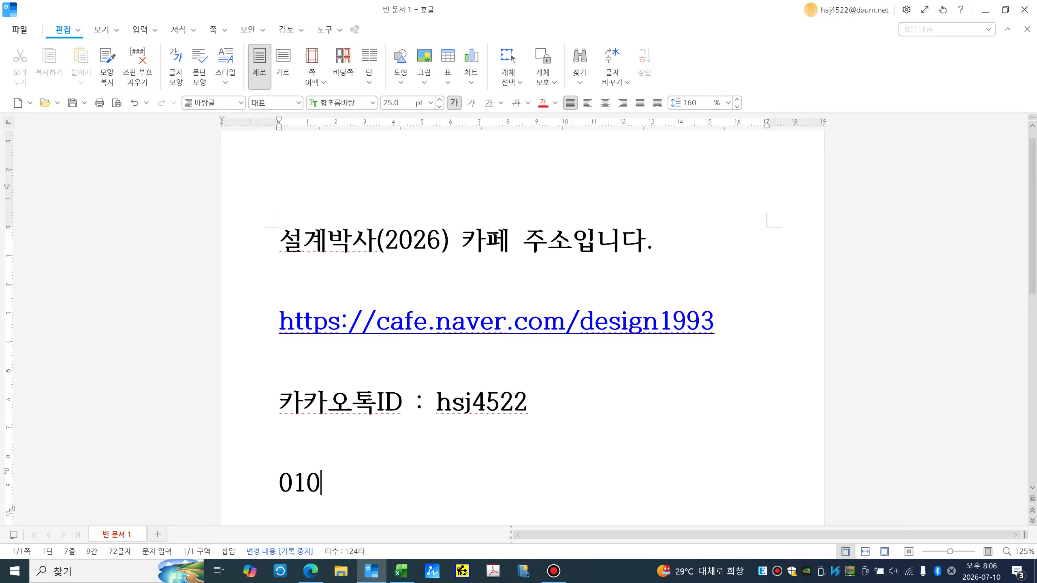
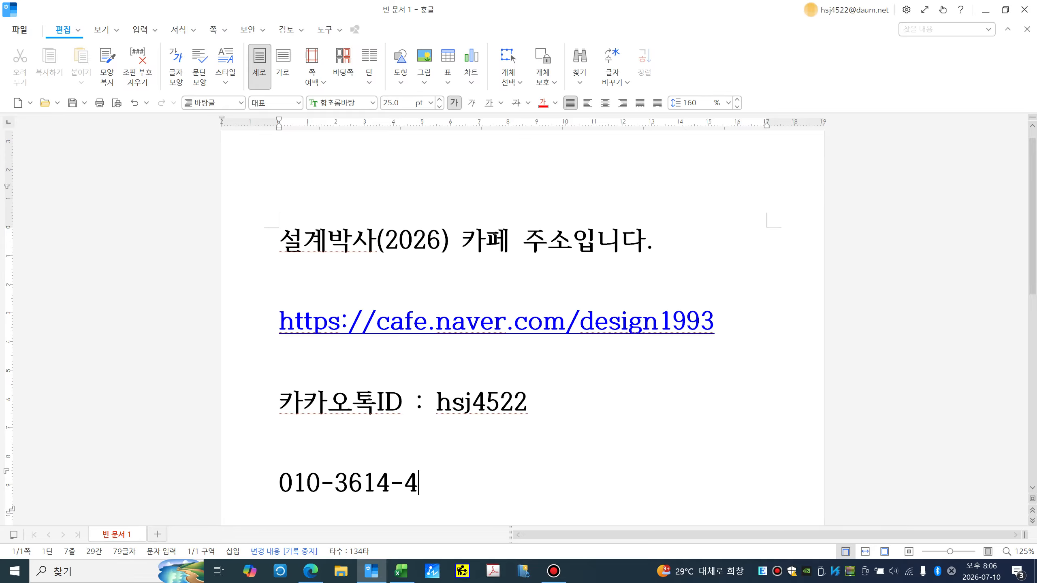